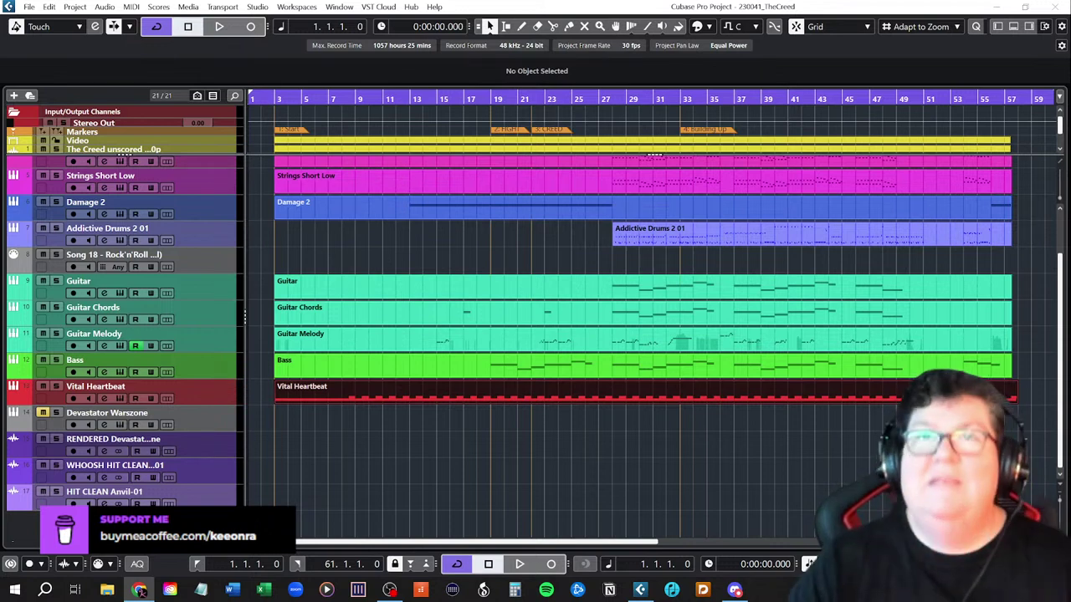
- Open the video player, play the whole scored project from the start against the film, and close the player
scroll(267, 176, "up", 3)
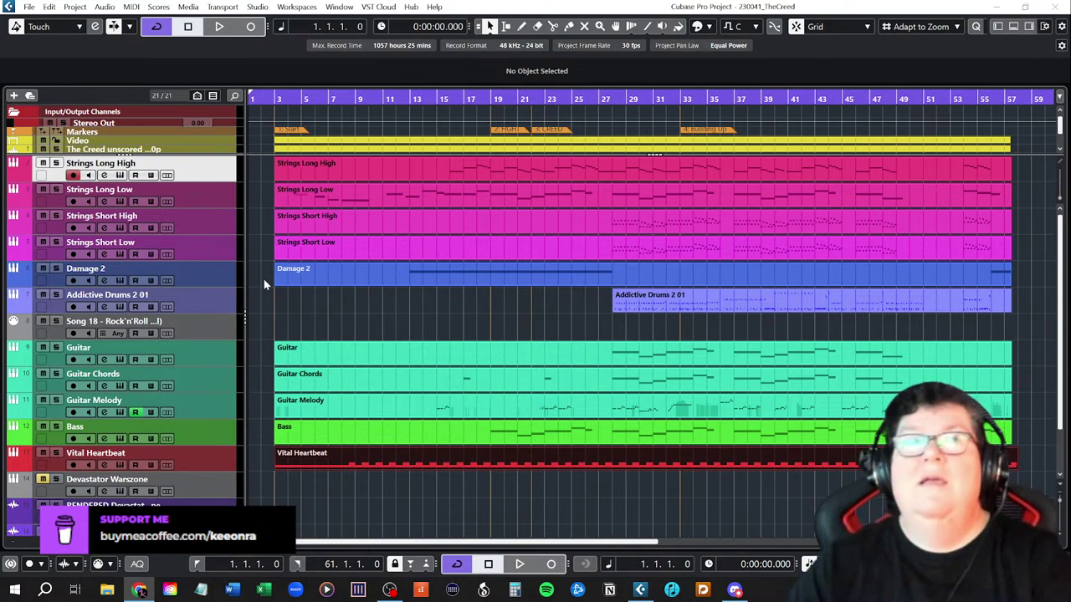
key("F8")
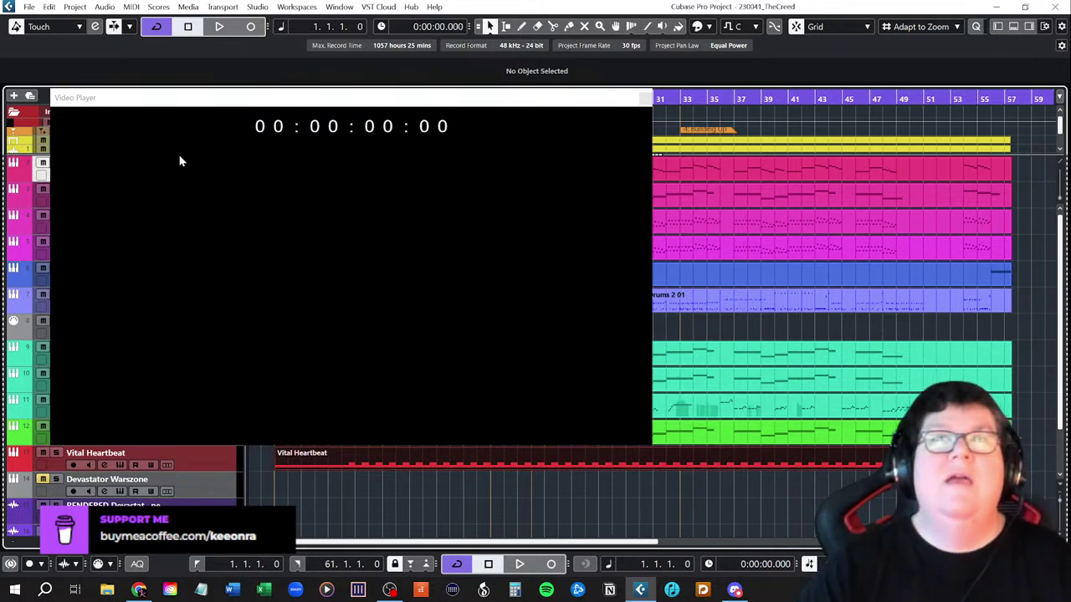
left_click_drag(233, 104, 229, 110)
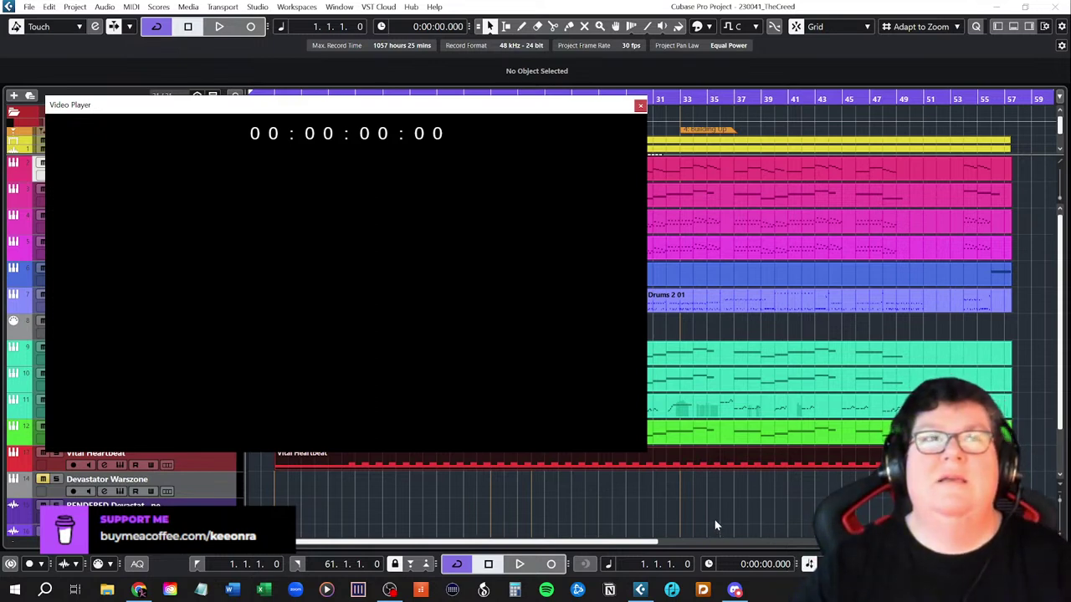
key("space")
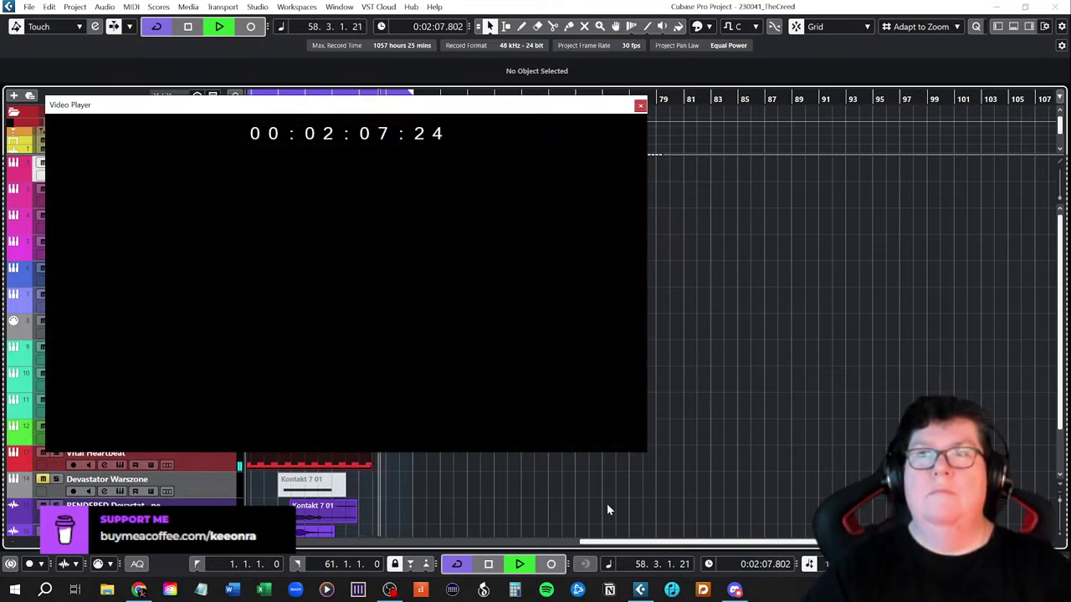
key("space")
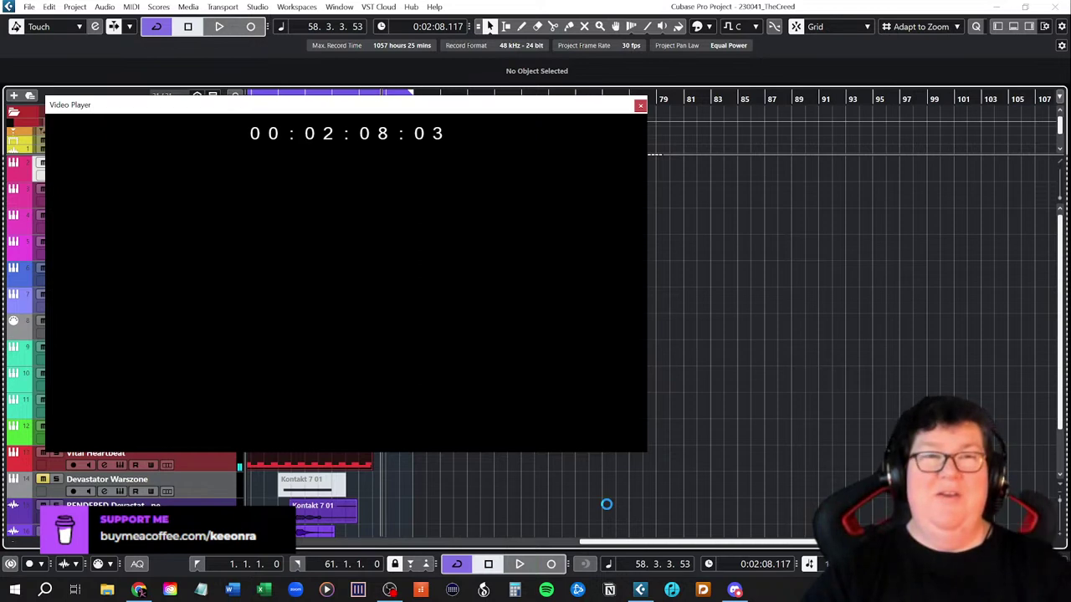
left_click(639, 106)
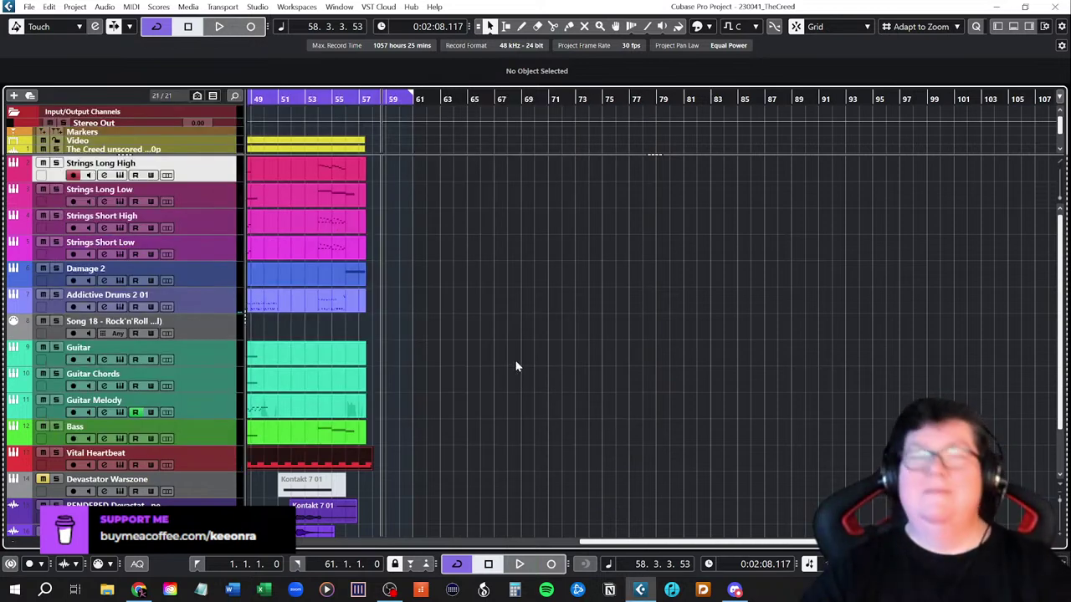
scroll(494, 333, "left", 10)
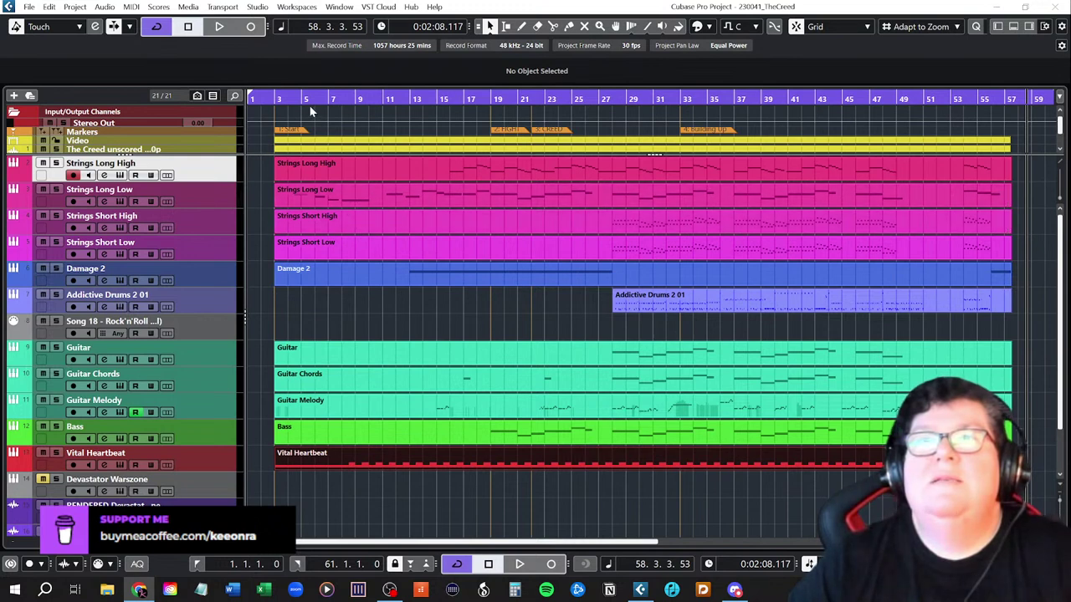
- Place the playhead at bar 3 and reopen the video player at half its size, parked over the arrangement's later bars
left_click(274, 99)
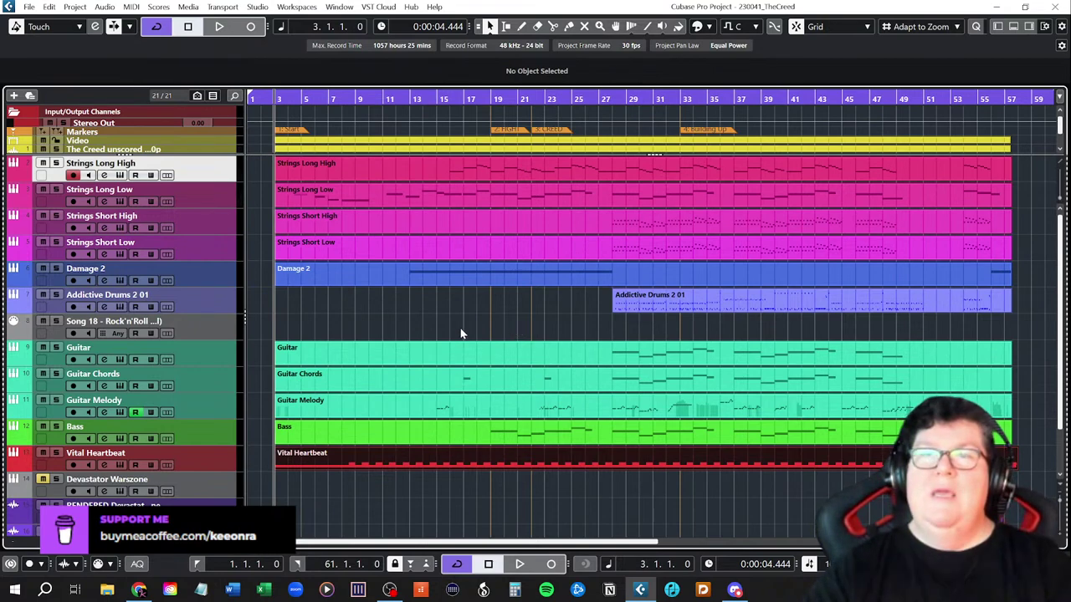
scroll(460, 328, "down", 2)
scroll(459, 326, "up", 2)
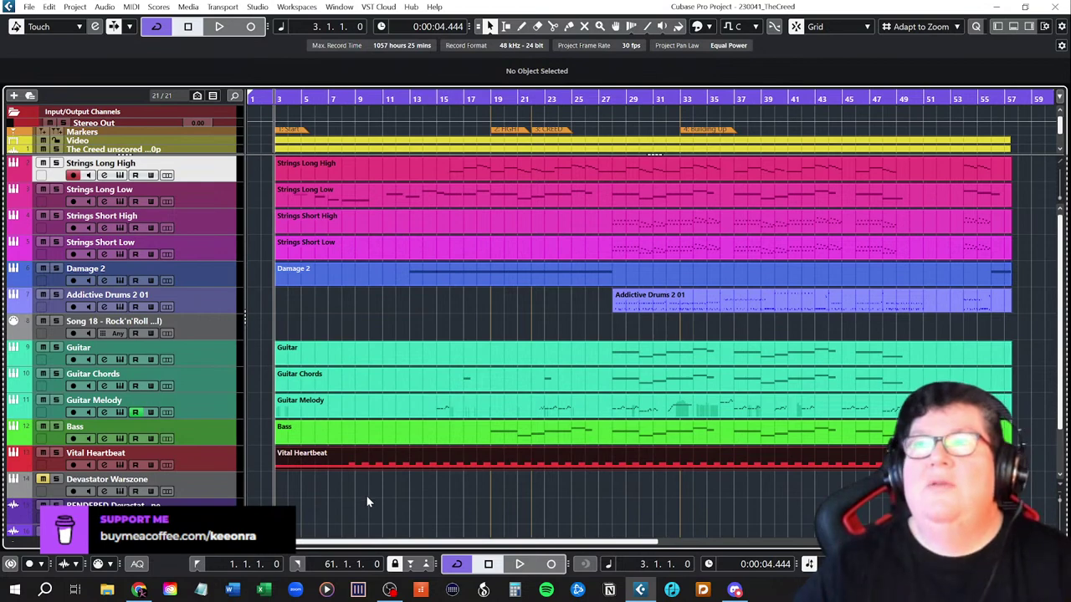
key("F8")
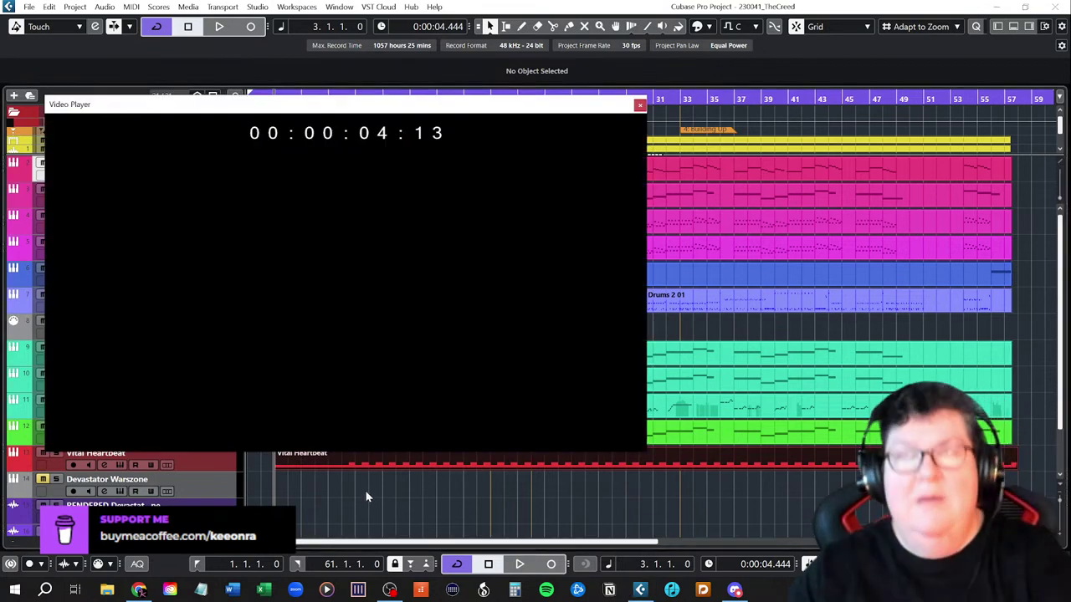
right_click(353, 276)
left_click(384, 297)
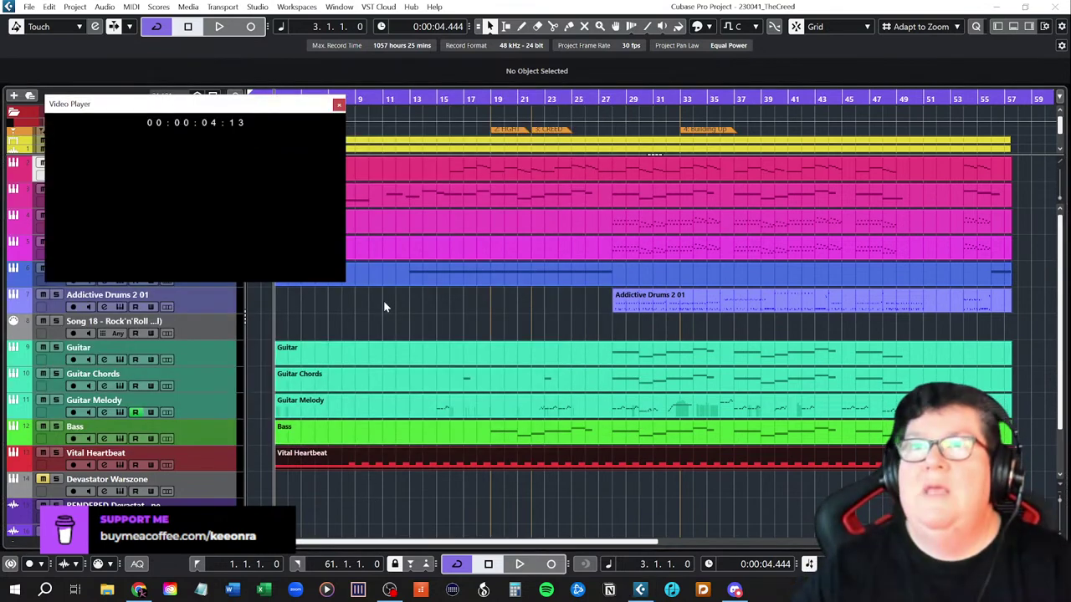
left_click_drag(251, 117, 923, 132)
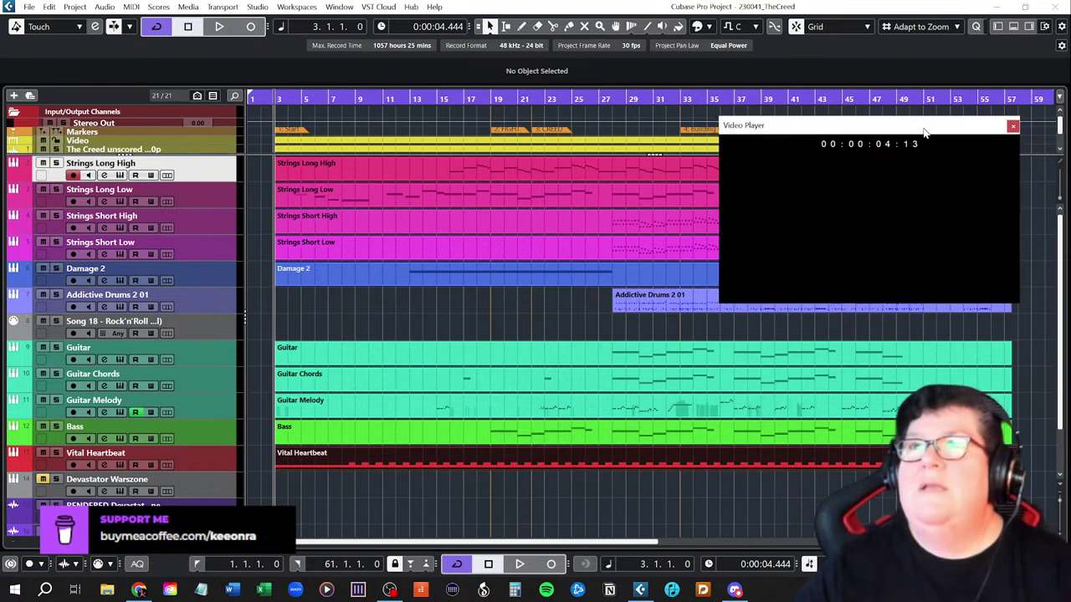
- Solo the Strings Long Low track and open its MIDI part in the lower editor with the velocity lane hidden
left_click(292, 201)
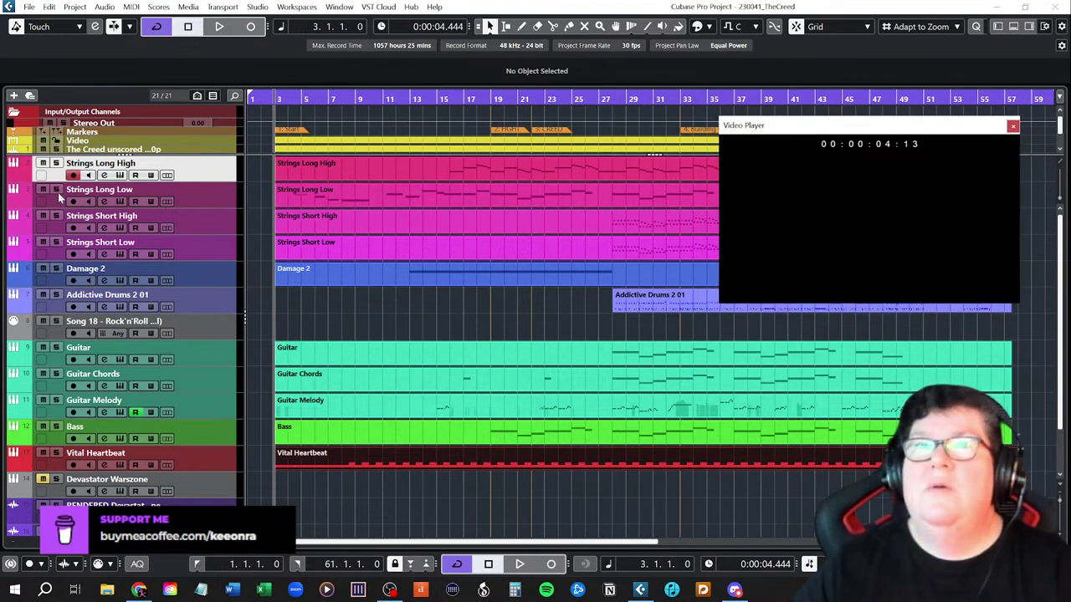
left_click(293, 99)
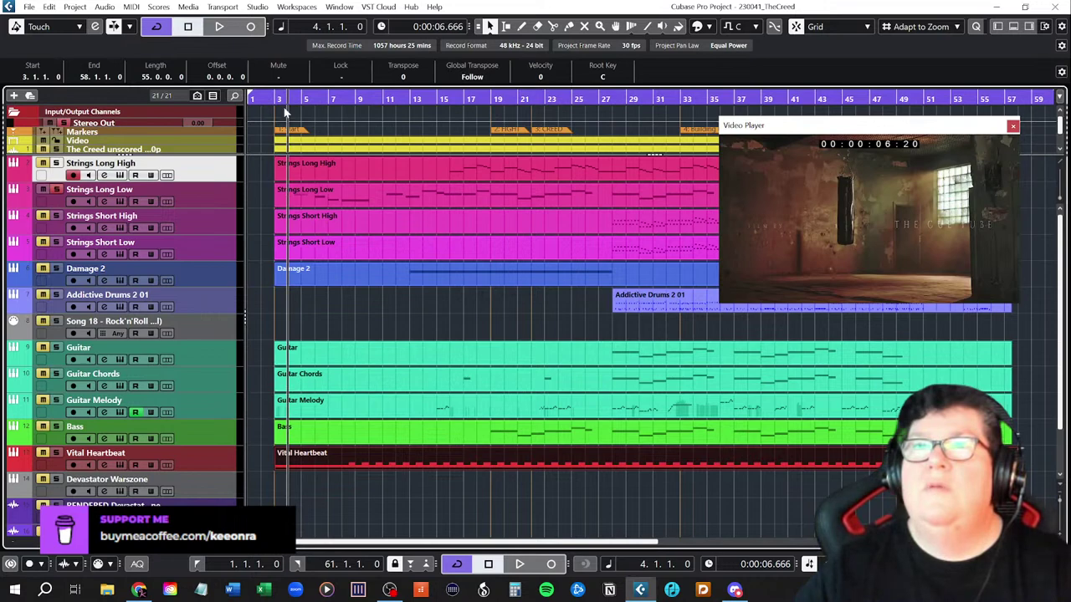
left_click(324, 197)
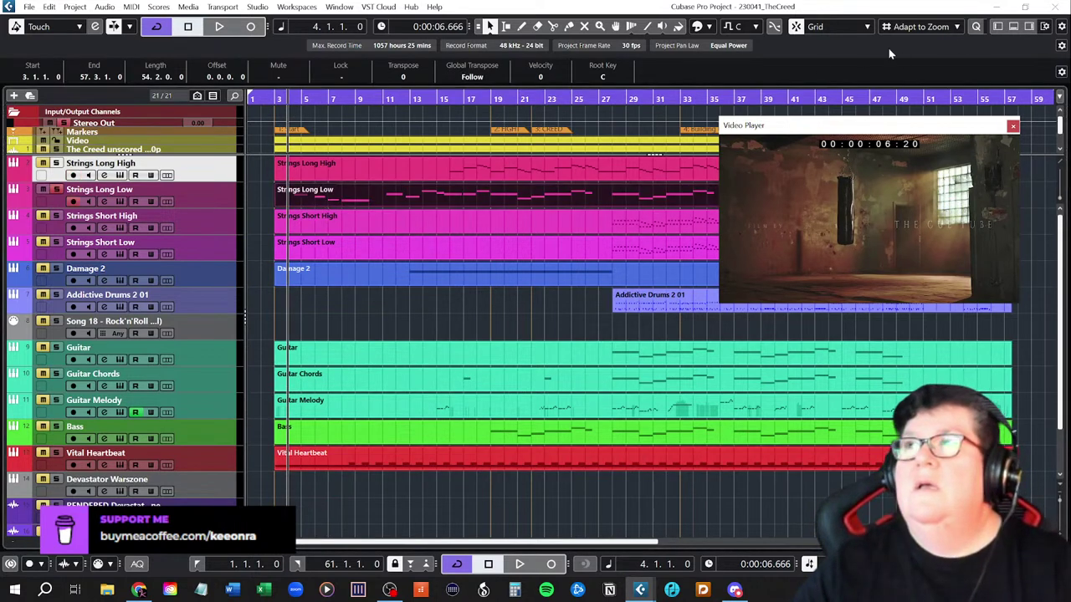
key("Return")
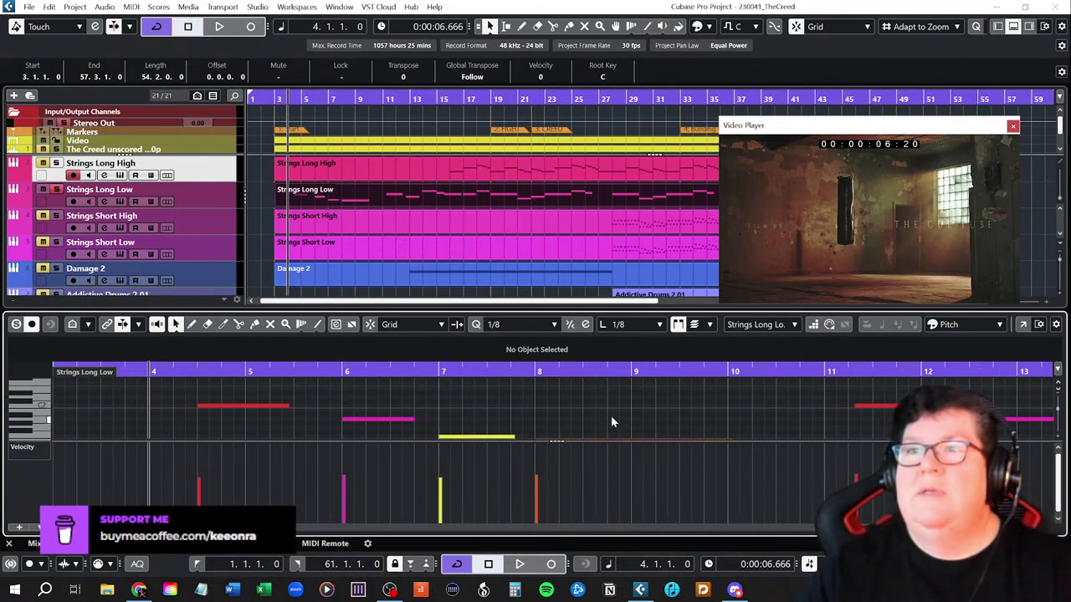
left_click(18, 527)
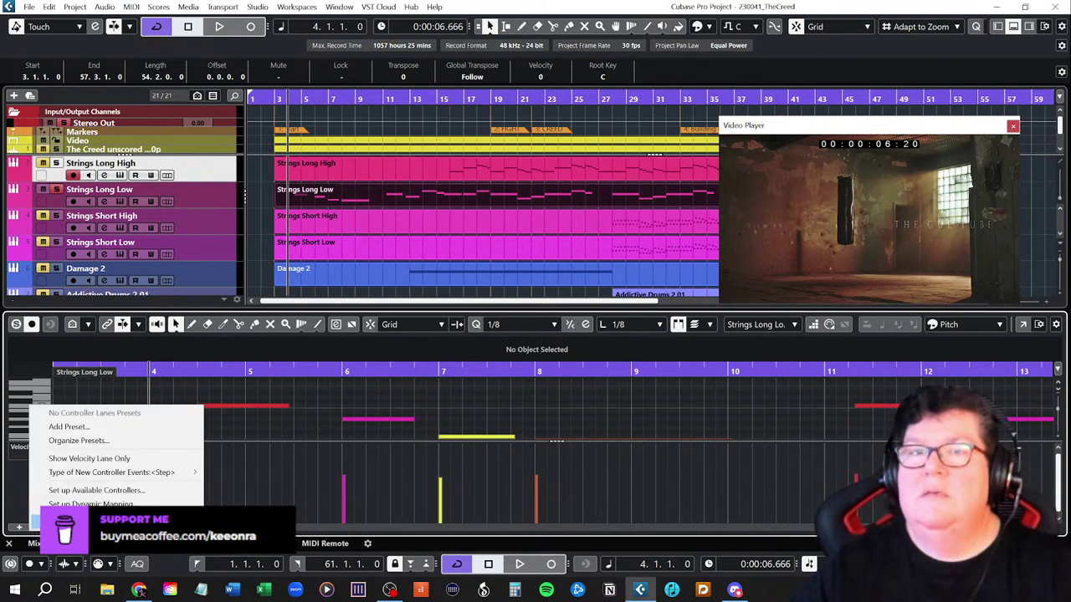
left_click(83, 411)
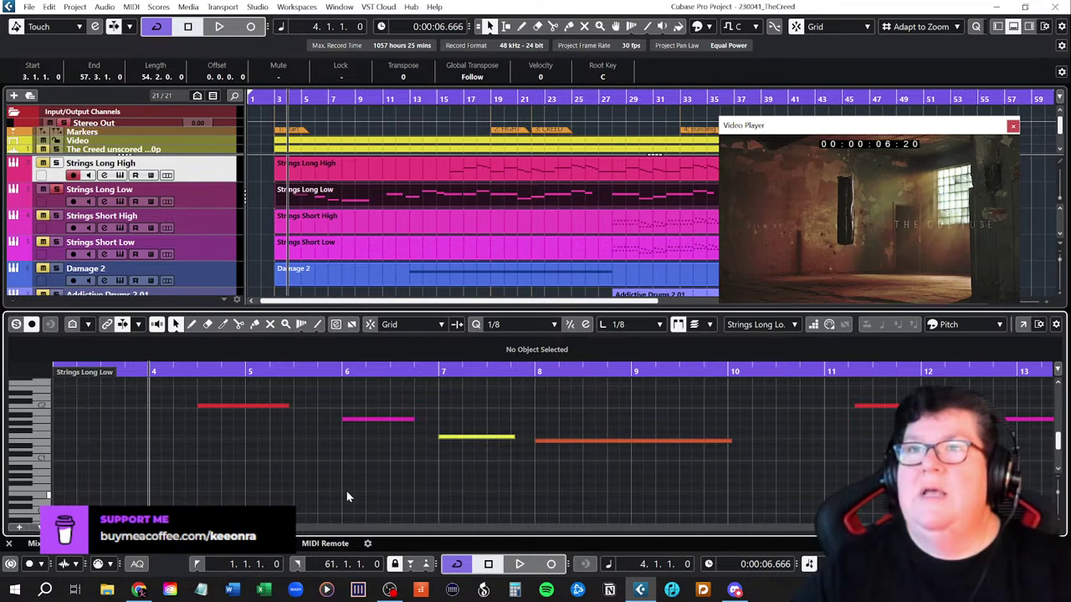
- Play the soloed low strings from bar 4 to the start of bar 6 against the video
scroll(348, 497, "up", 2)
key("space")
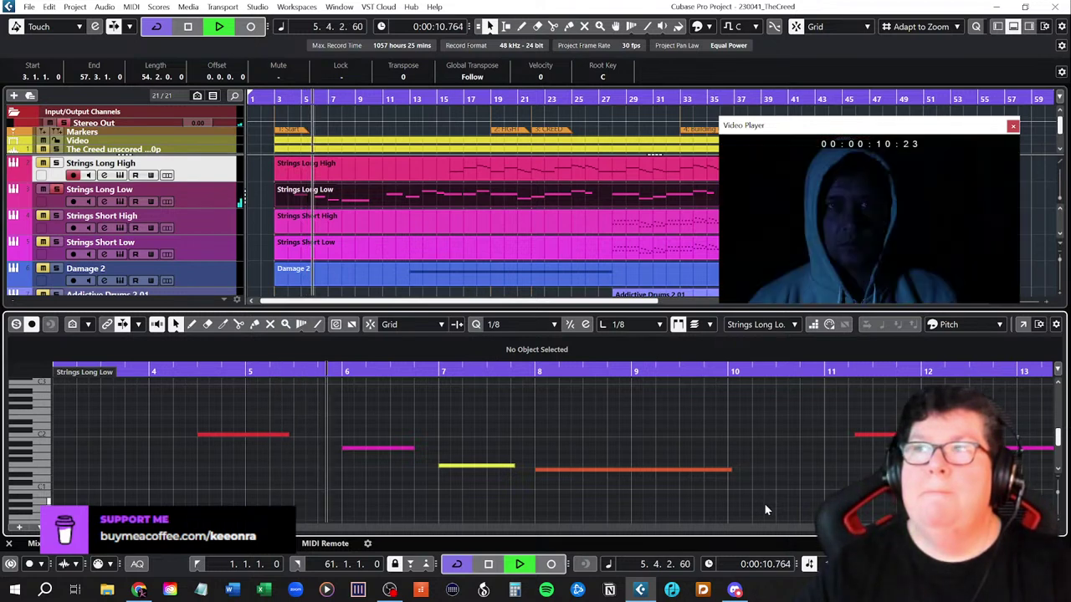
key("space")
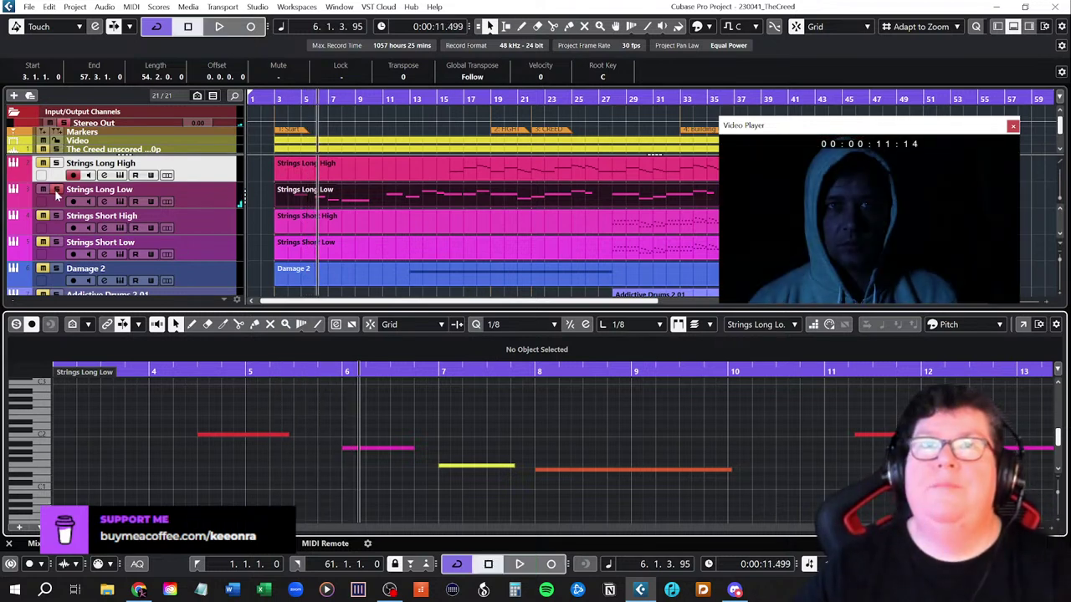
- Turn off the solo, play the phrase from bar 4, and shorten the A1 note at bar 6 to about one and a half beats
left_click(189, 368)
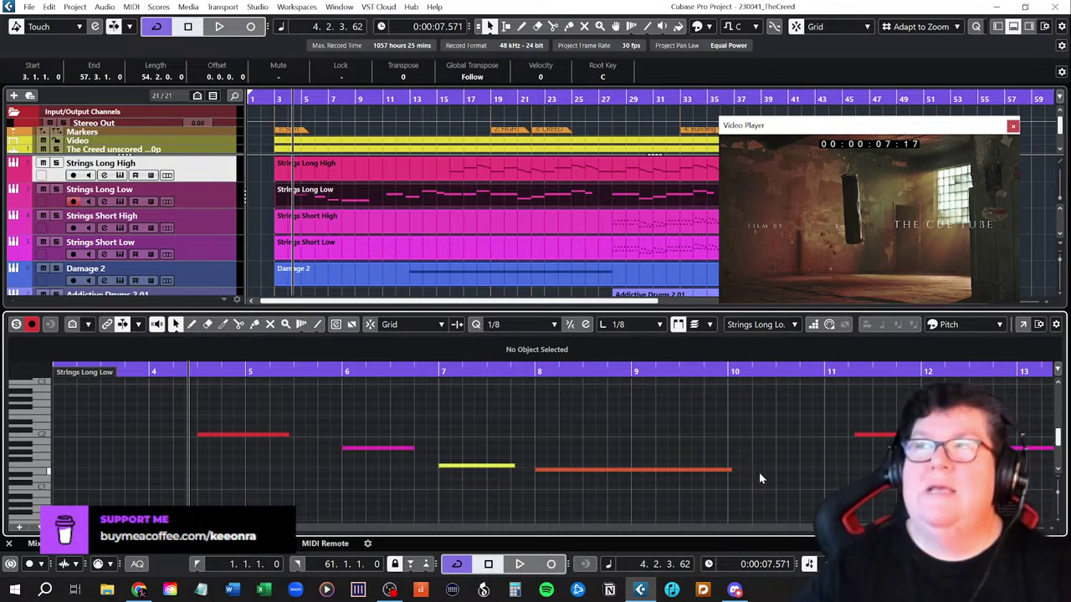
key("space")
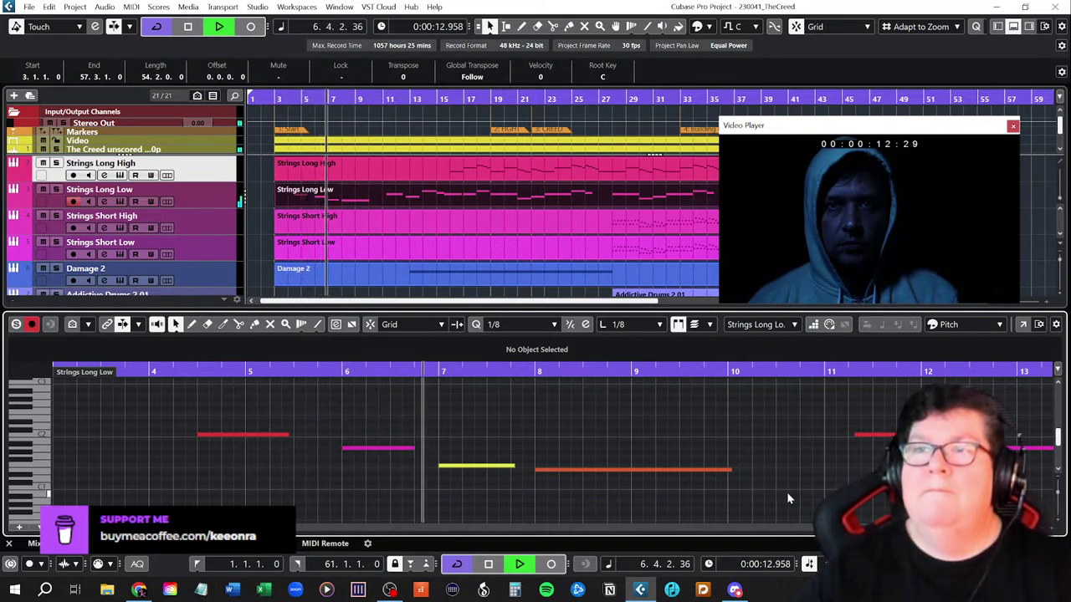
key("space")
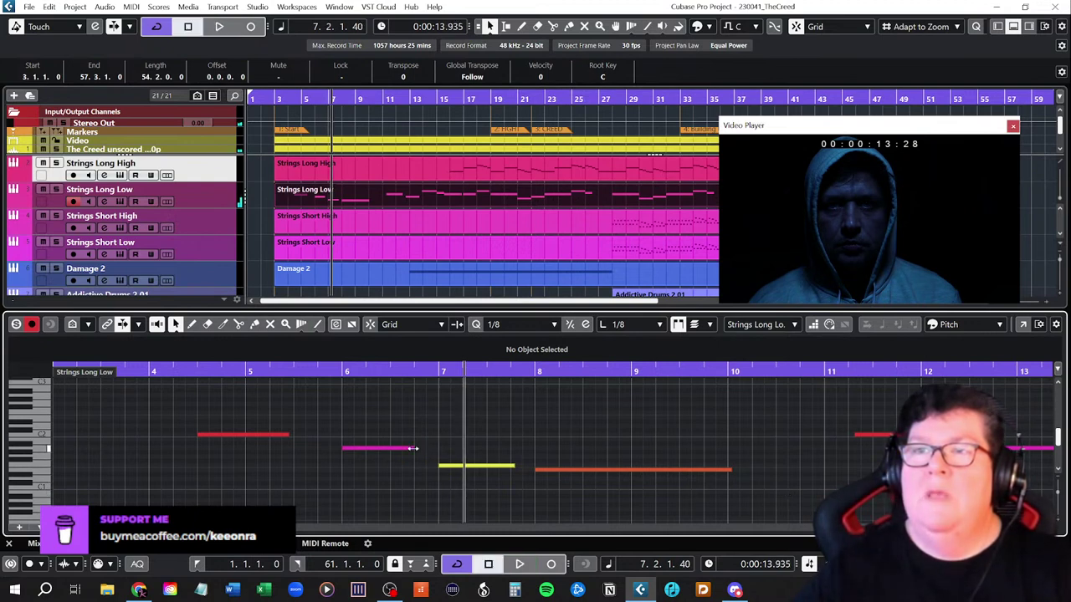
left_click_drag(412, 448, 377, 450)
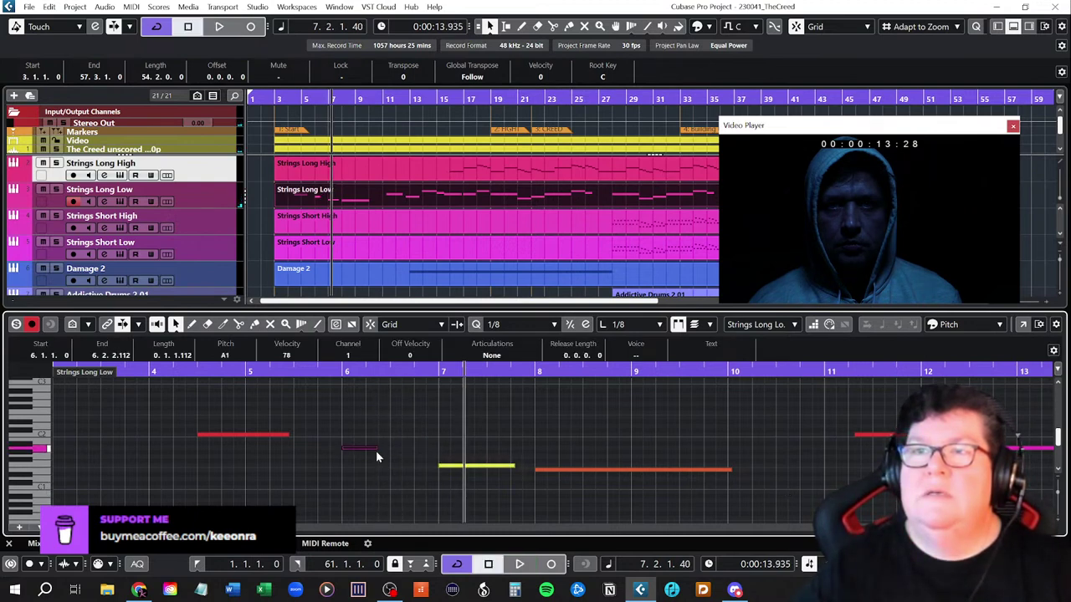
- Play from the end of bar 3 and trim the start of the long E1 note in bar 8 to about 8.4.1
left_click(129, 373)
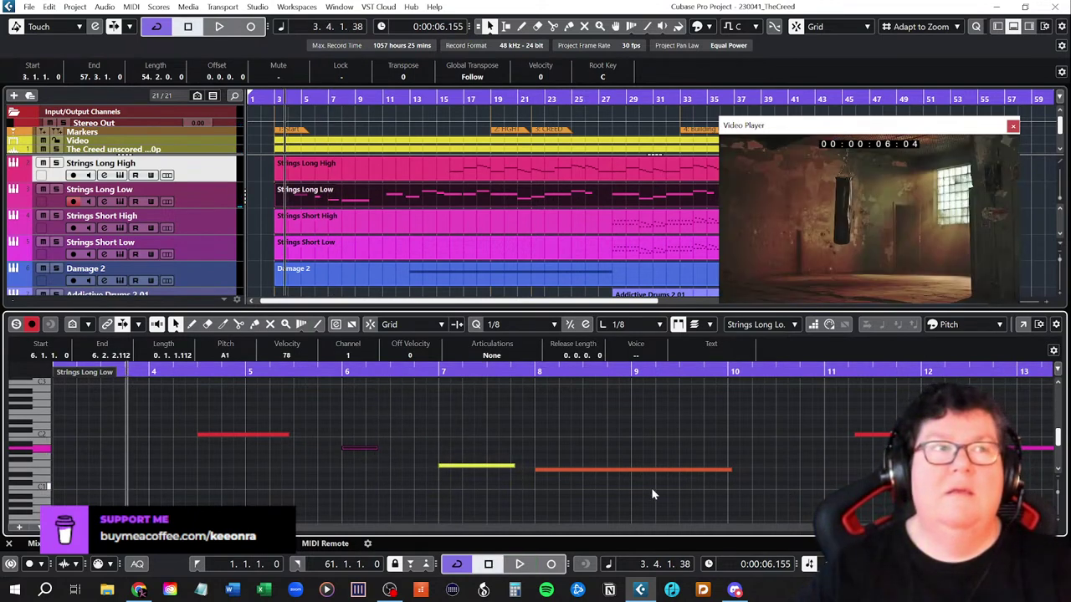
key("space")
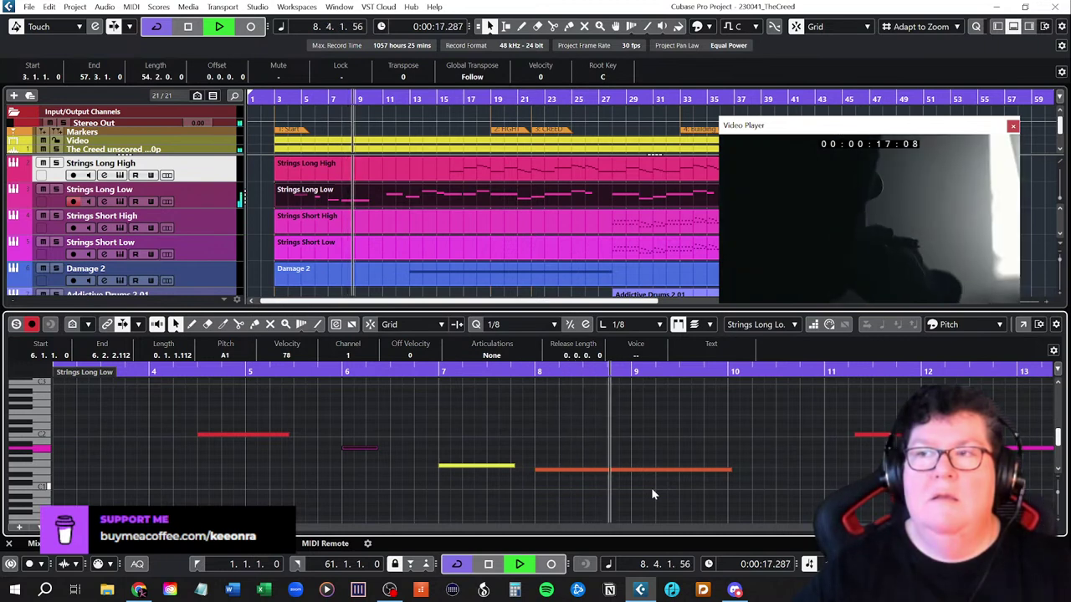
key("space")
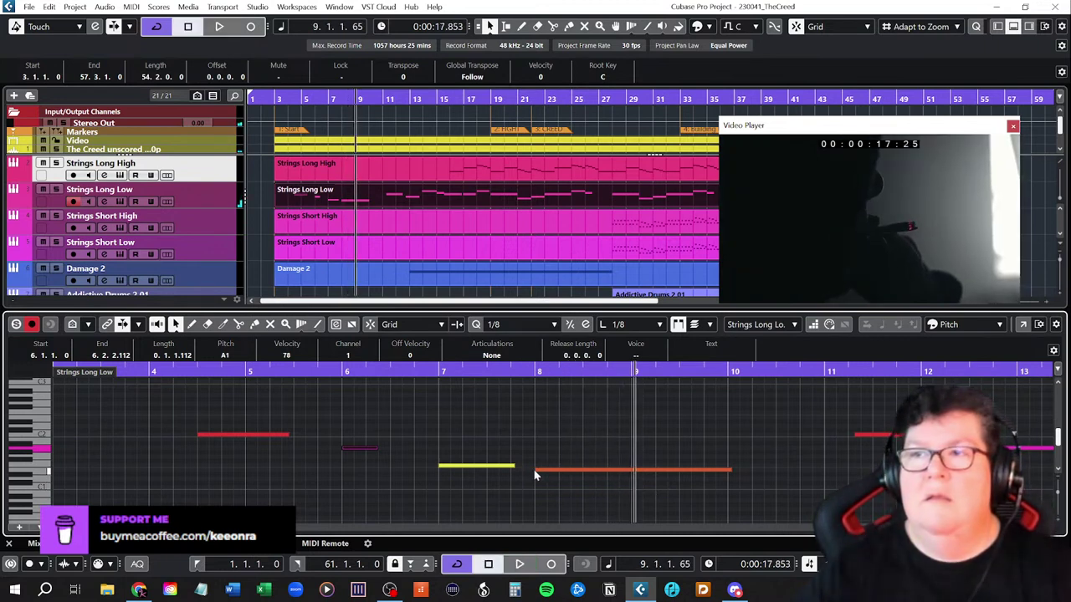
left_click_drag(535, 470, 608, 477)
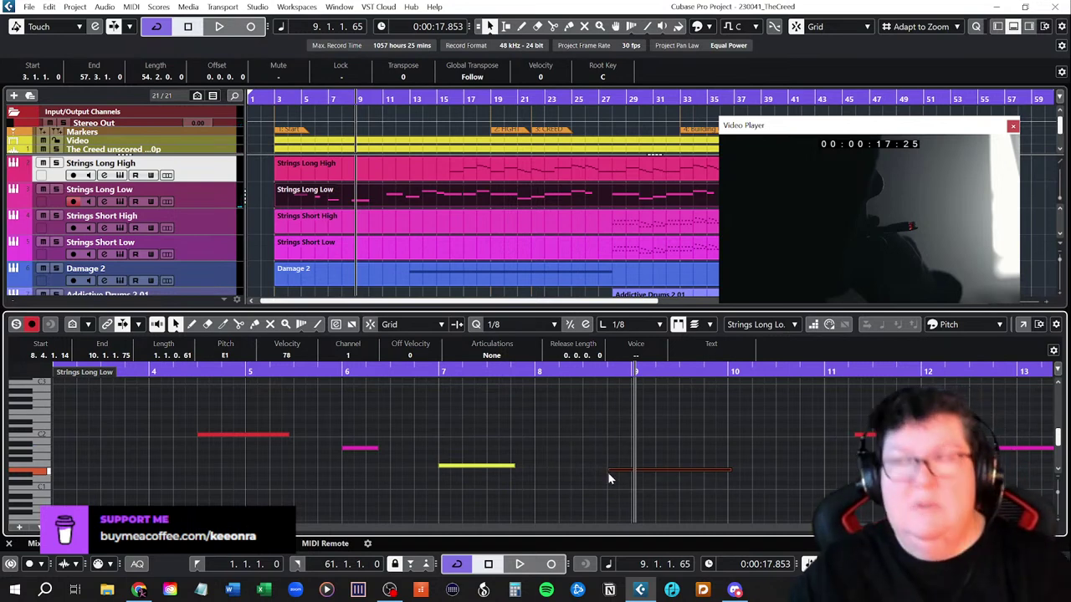
left_click_drag(610, 472, 599, 471)
- Align the note ends to the grid: F1 at 7.4.1, A1 at 6.2.3 and C2 at 5.3.1
left_click_drag(516, 466, 512, 465)
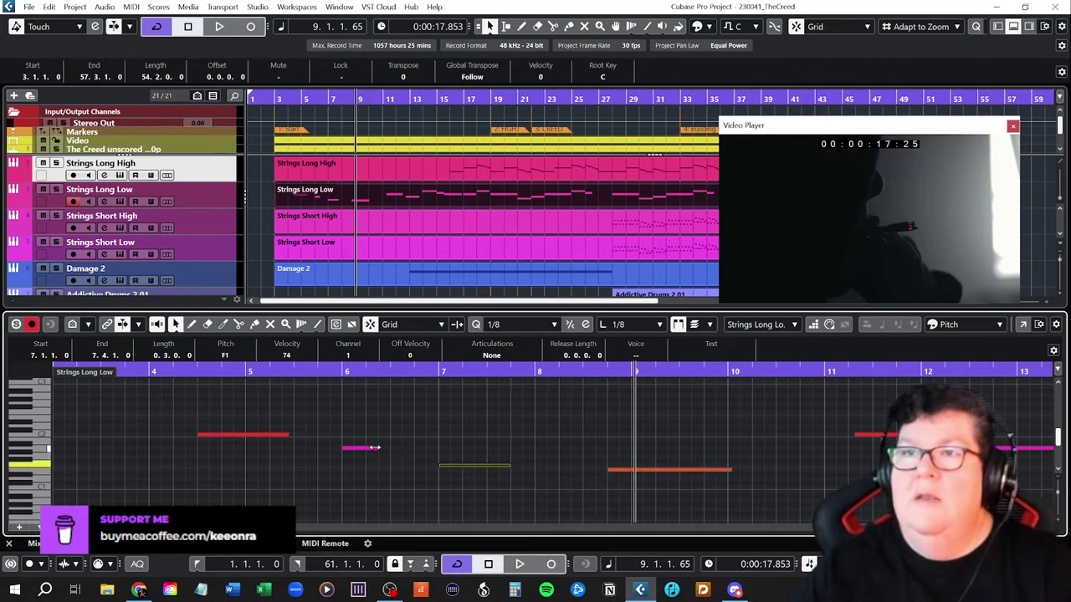
mouse_move(374, 448)
left_mouse_down()
mouse_move(389, 450)
mouse_move(375, 449)
left_mouse_up()
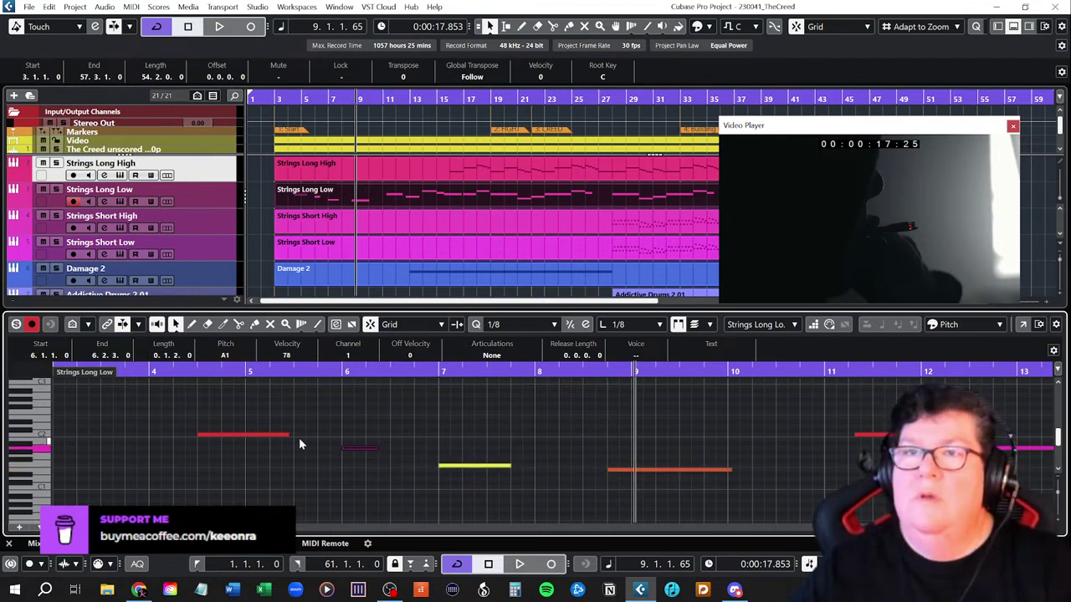
left_click_drag(286, 434, 290, 435)
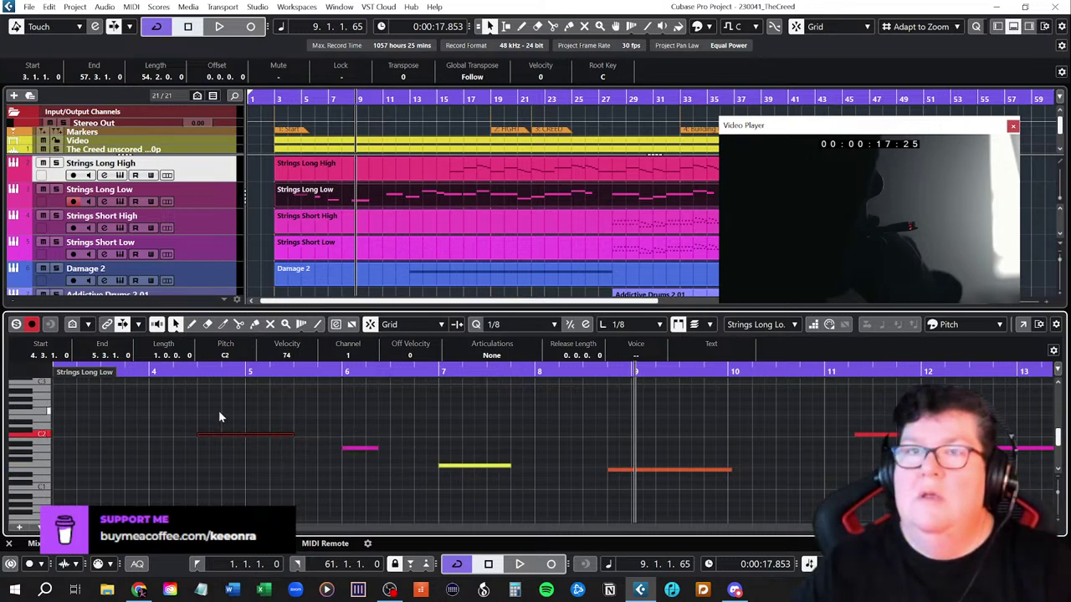
- Replay the phrase from bar 4, lengthen the F1 note to one full bar, and extend the E1 note's start back to 8.3.1
left_click(149, 378)
key("space")
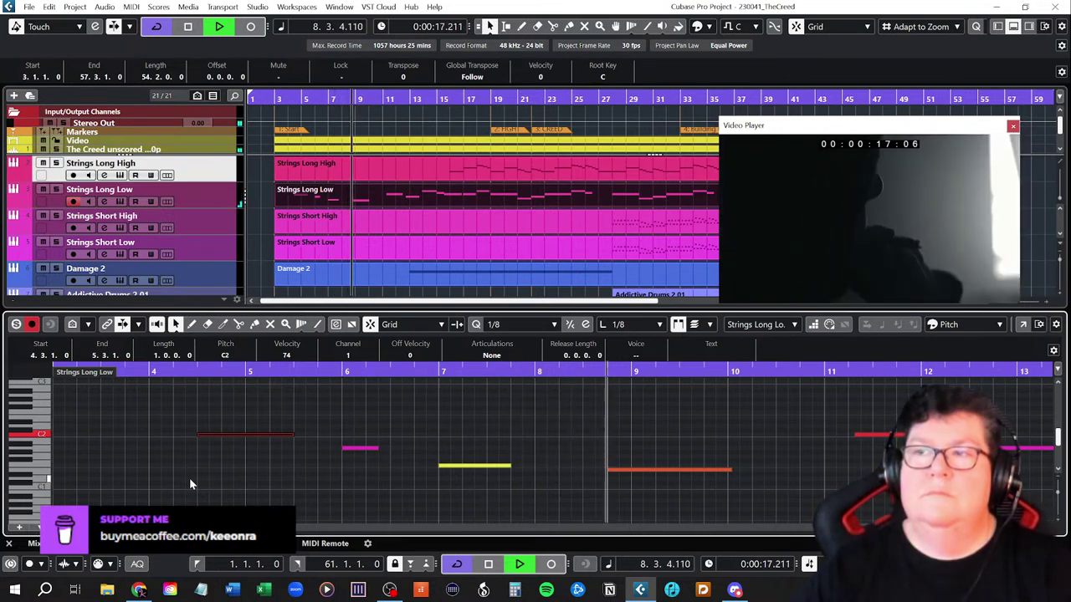
key("space")
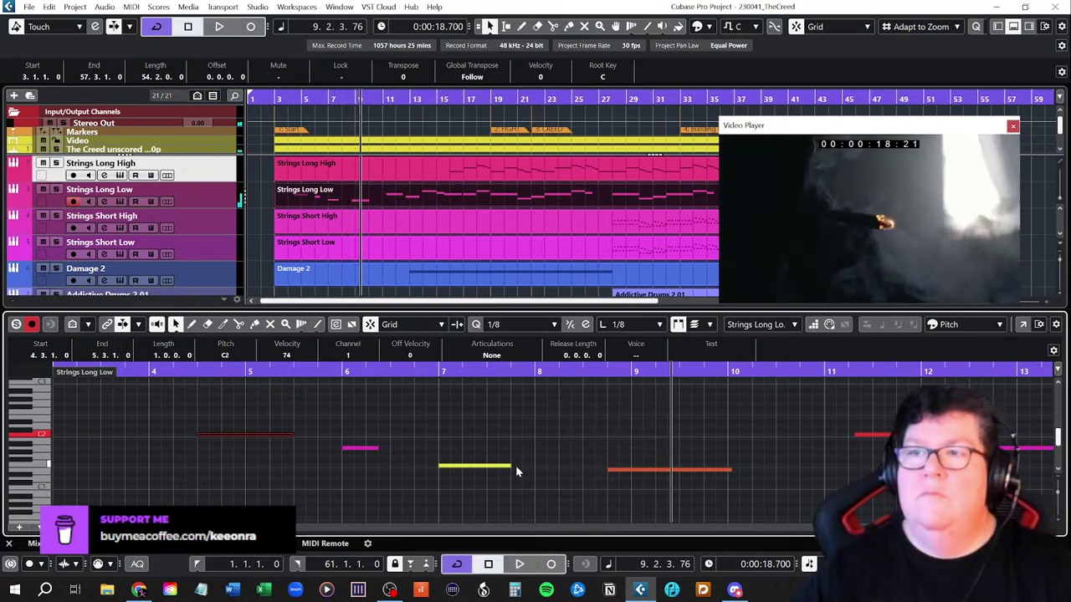
left_click_drag(514, 466, 535, 466)
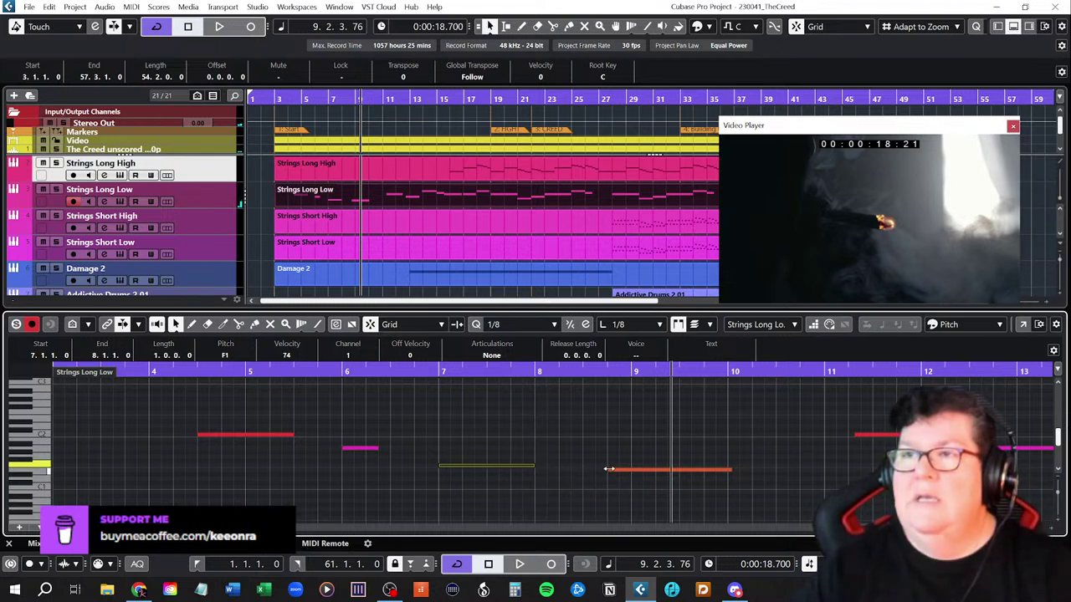
left_click_drag(608, 470, 568, 472)
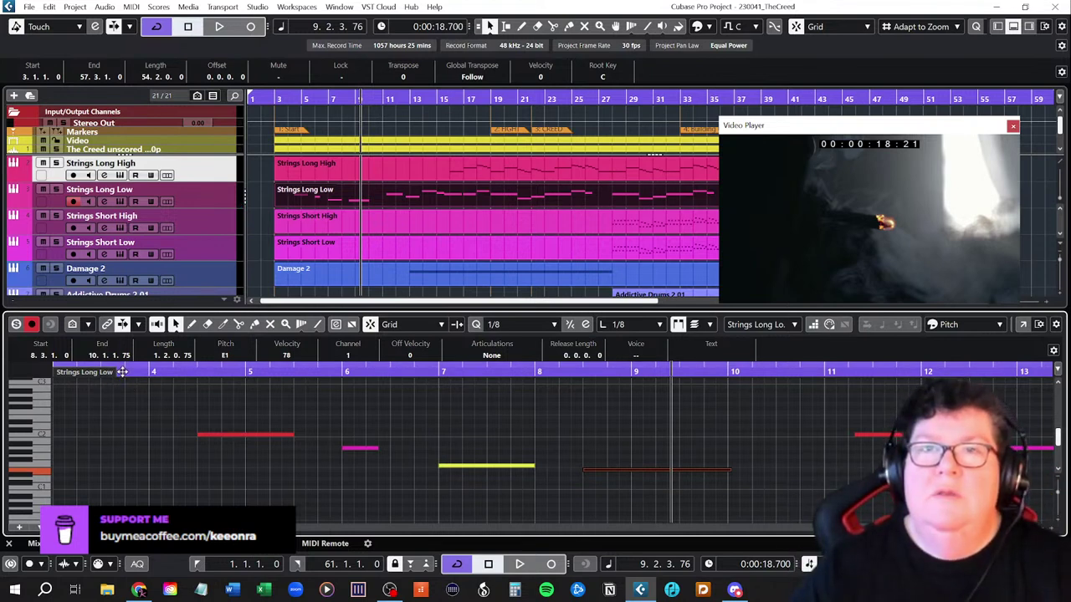
- Play the low strings phrase from bar 3 against the picture
scroll(129, 413, "left", 2)
left_click(152, 372)
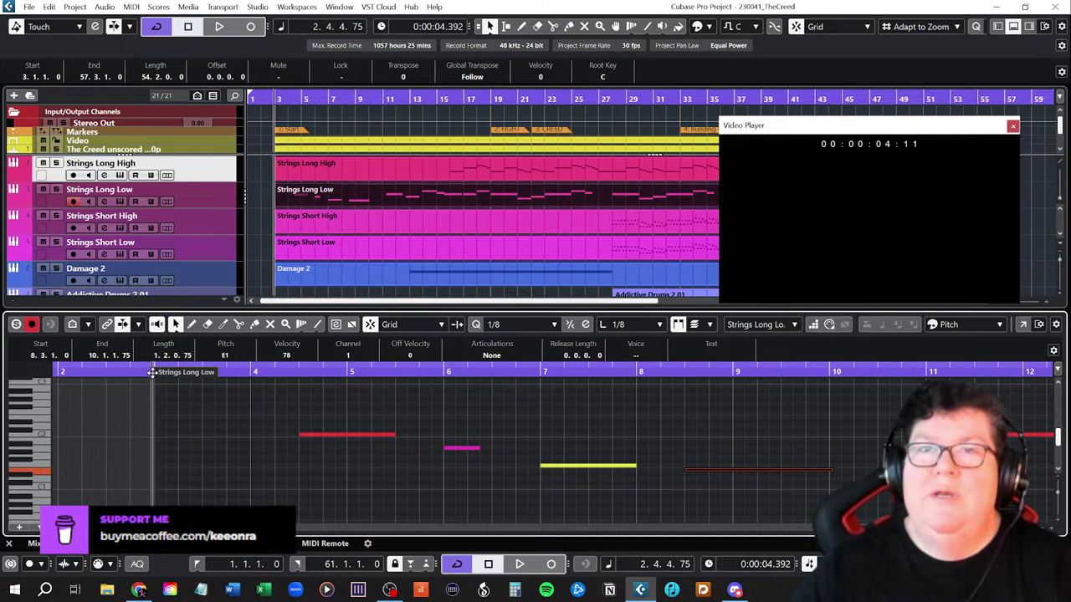
key("space")
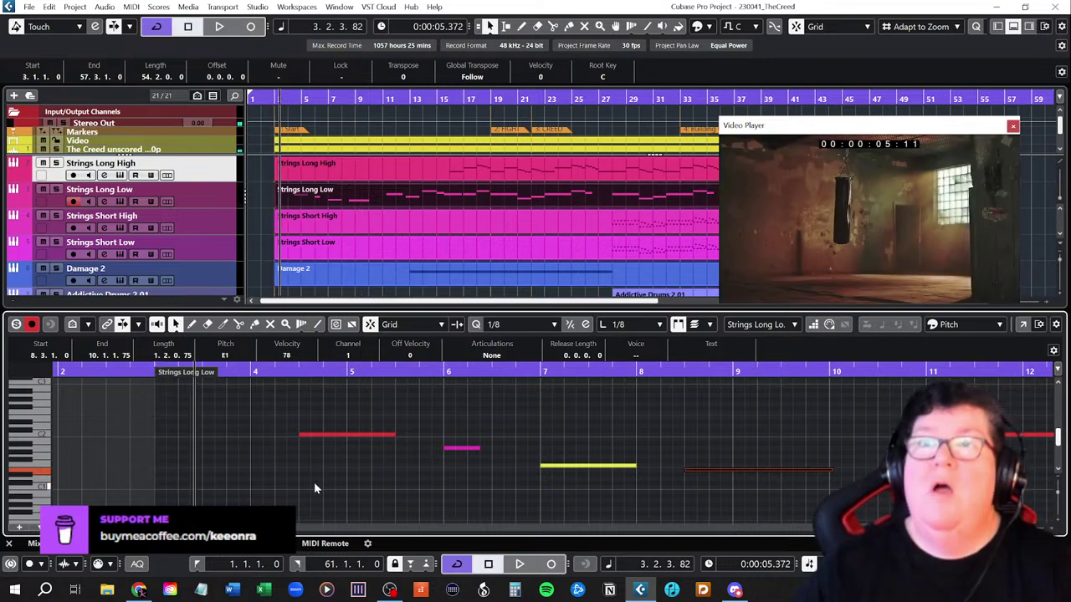
left_click(153, 372)
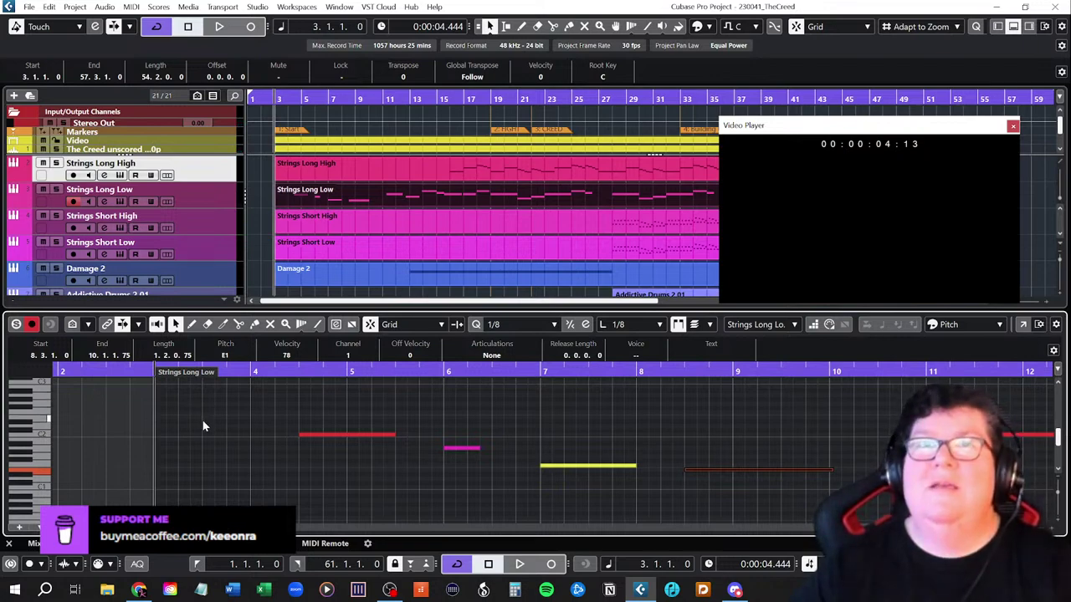
- View the Strings Long Low track's Kontakt instrument and its library list, and close the instrument
left_click(122, 201)
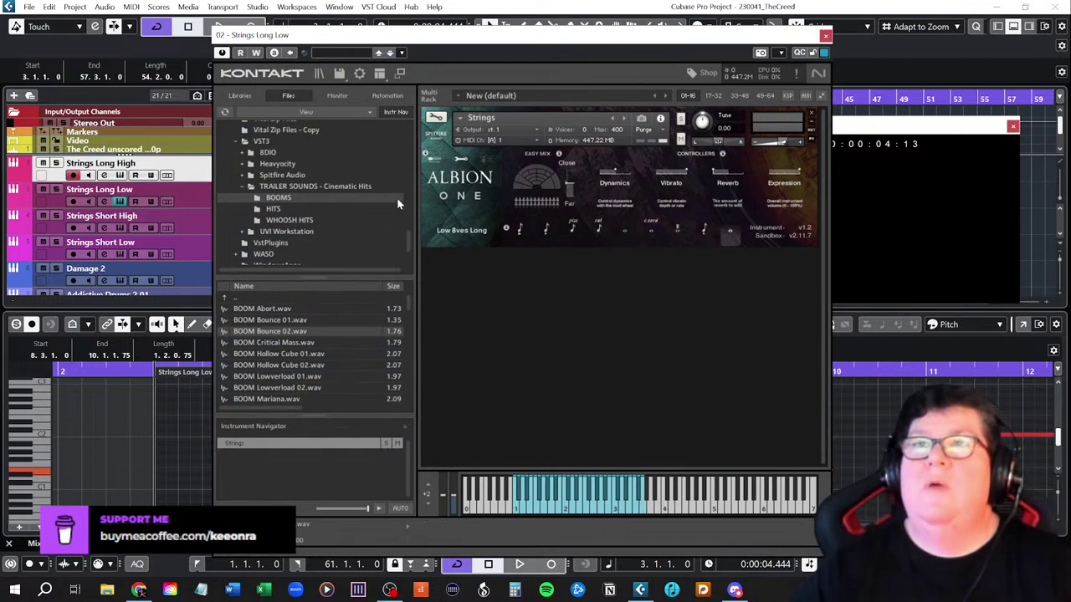
left_click(243, 95)
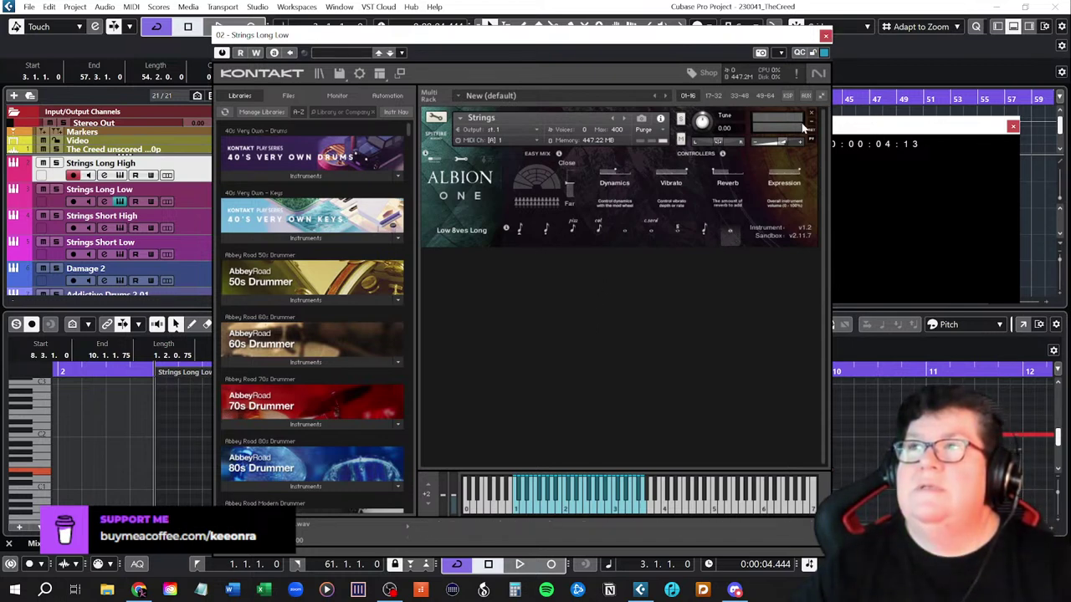
left_click(825, 36)
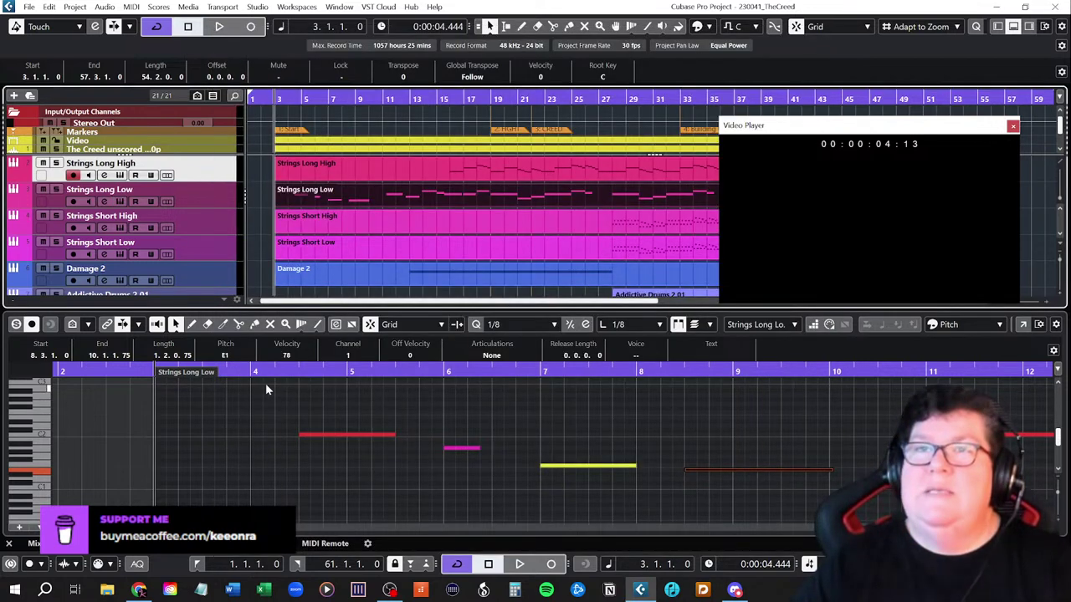
- Play the phrase from bar 3 and shorten the C2 note in bar 4 to end at 5.2.3
left_click(617, 435)
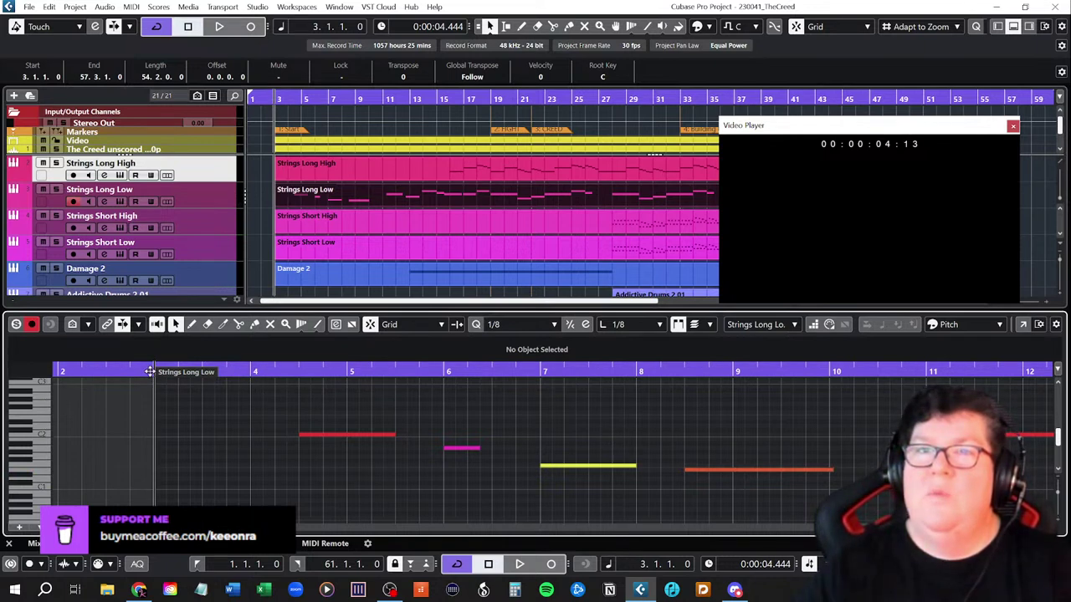
key("space")
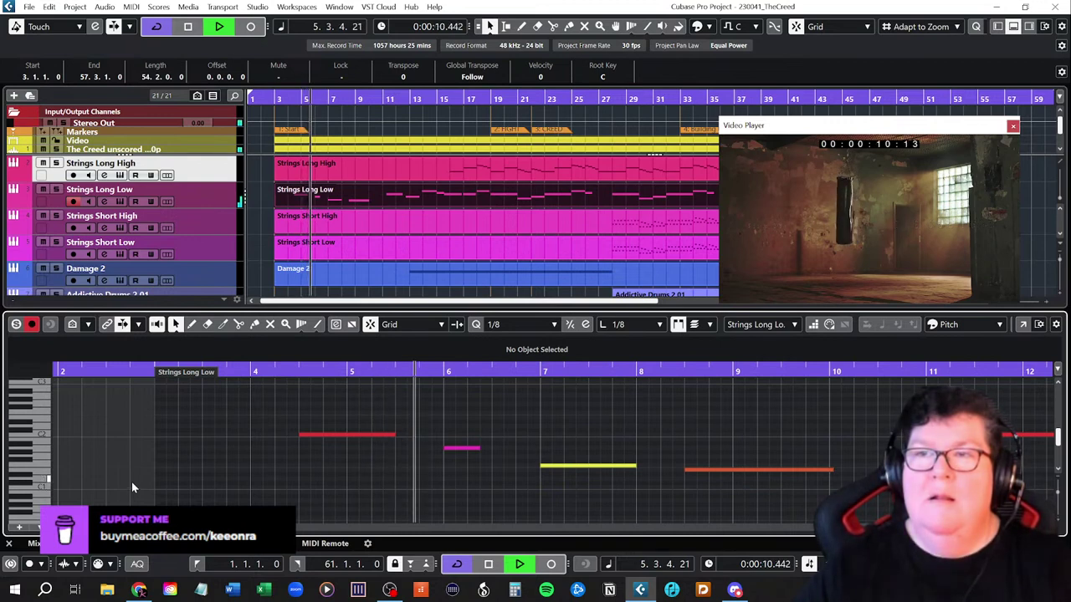
key("space")
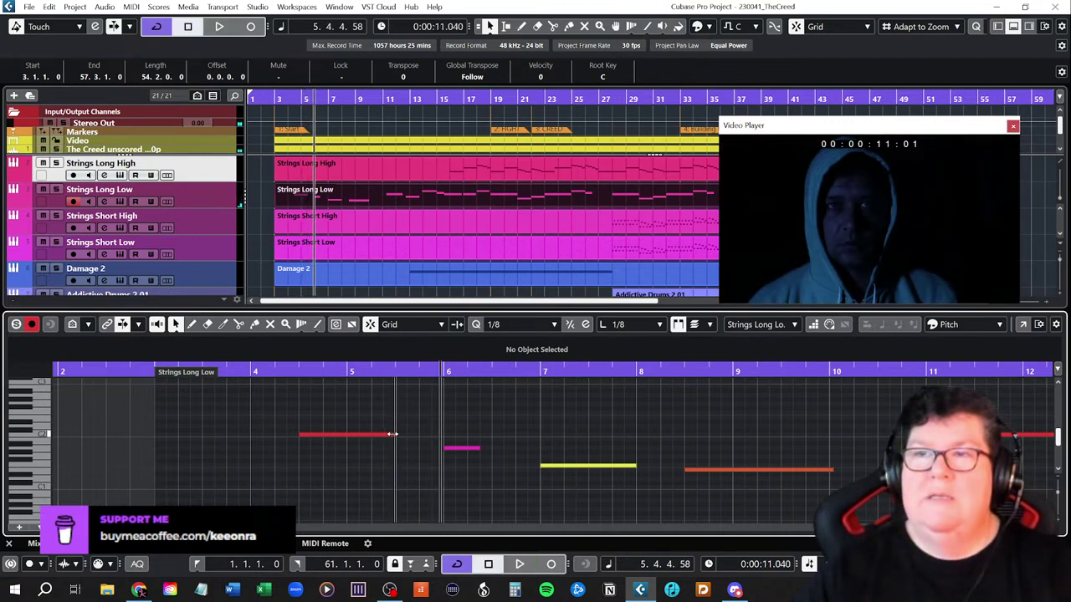
left_click_drag(386, 434, 373, 443)
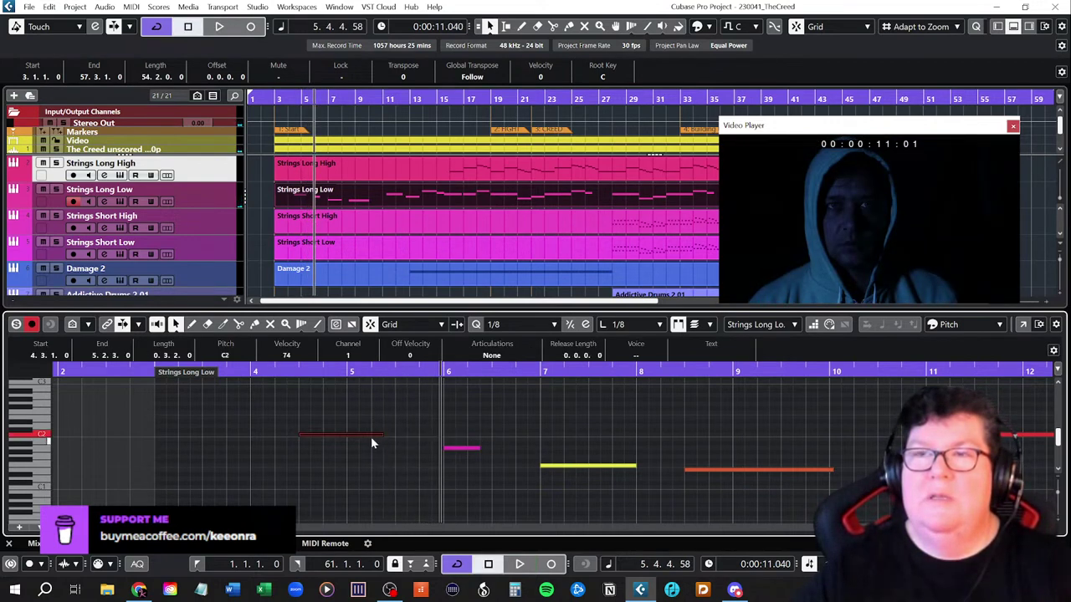
- Replay the low strings from bar 3 through to bar 15 against the picture
left_click(141, 376)
key("space")
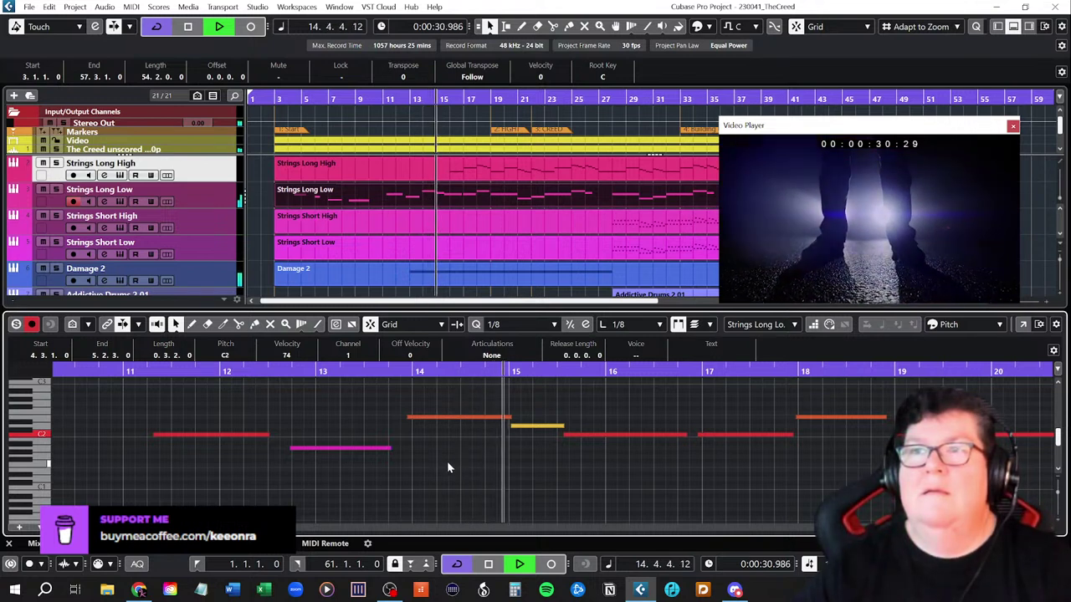
key("space")
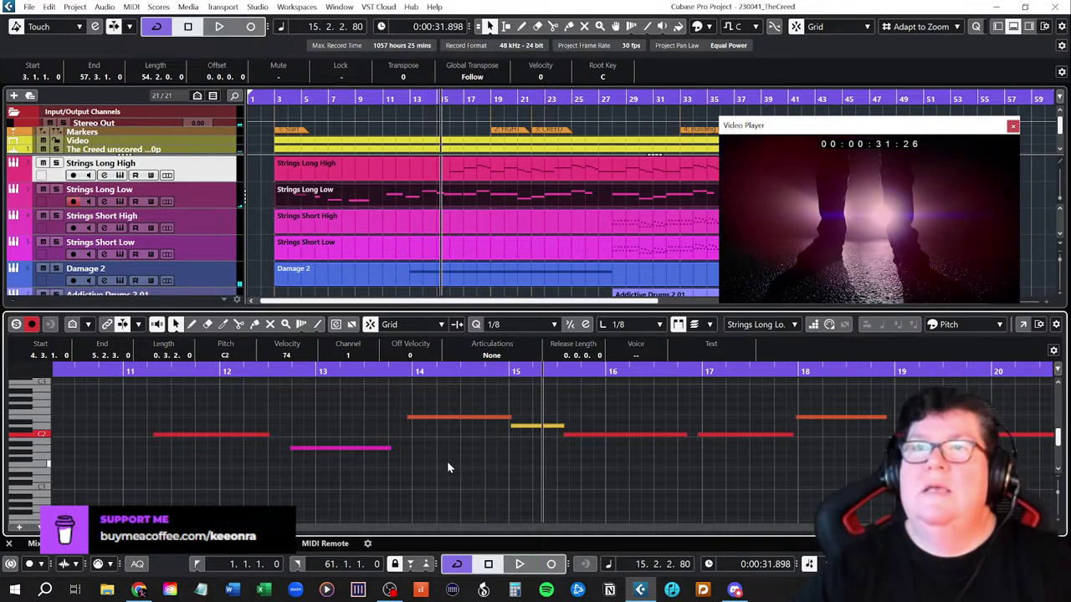
- Hide the note editor, open the Vital Heartbeat track's synth and reposition its window beside the track list
left_click(1012, 26)
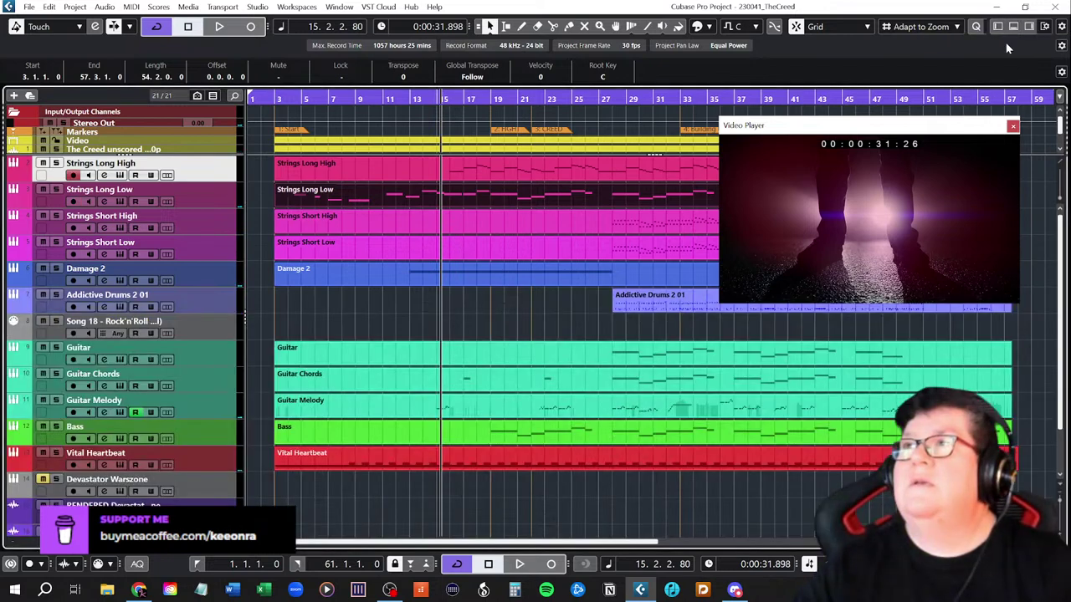
scroll(178, 464, "down", 2)
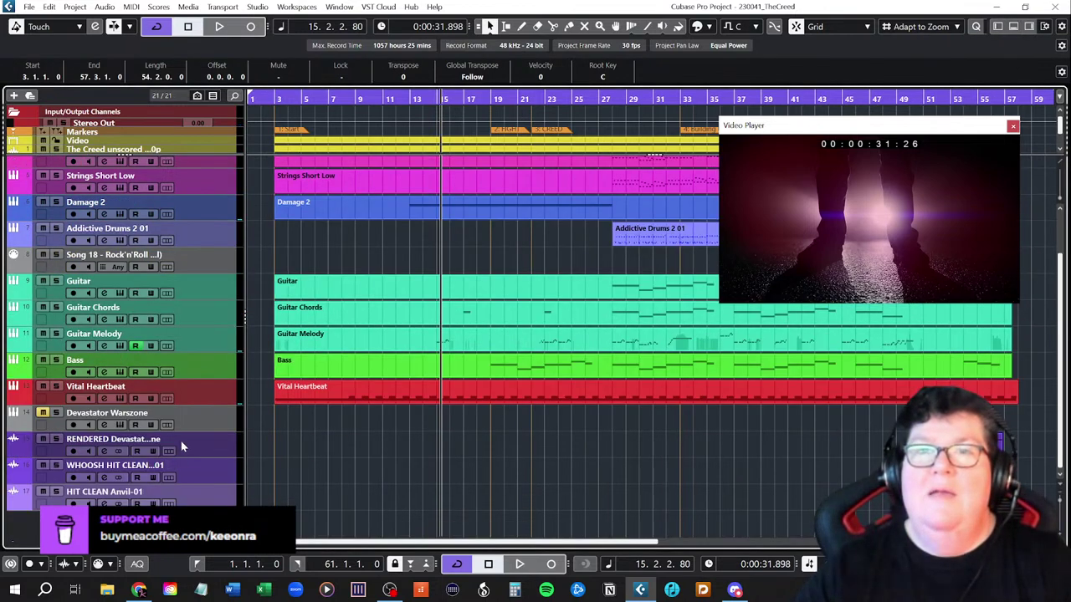
left_click(117, 400)
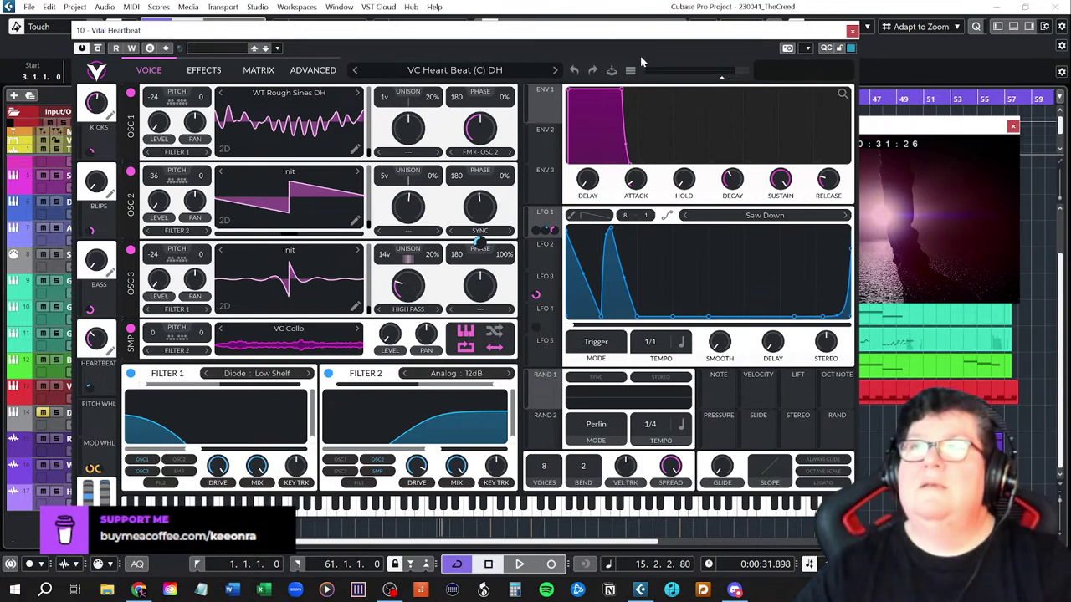
left_click_drag(489, 38, 656, 53)
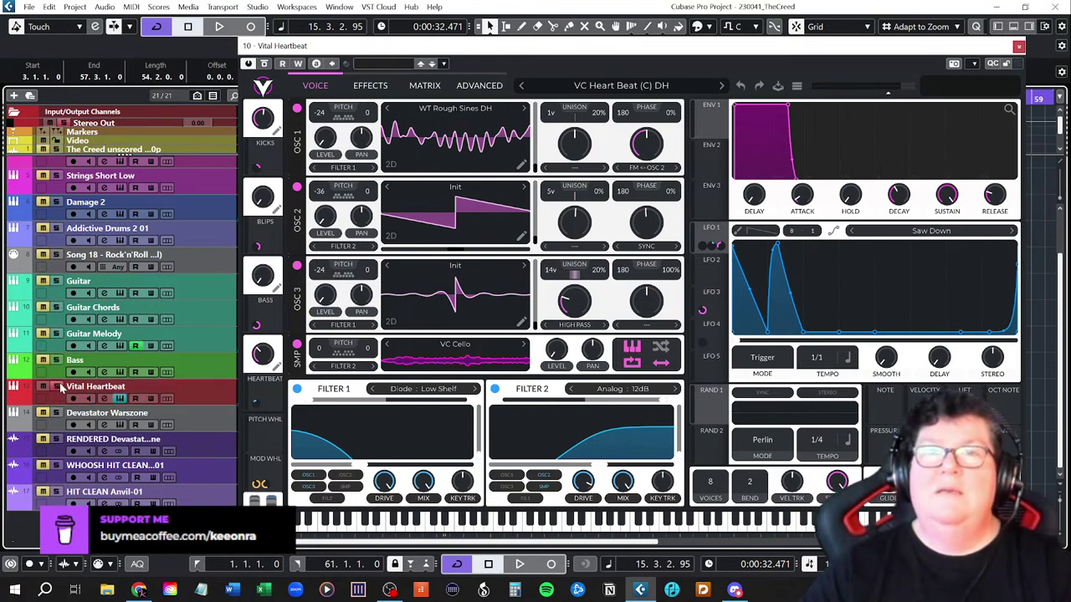
- Play the soloed Vital Heartbeat track from bar 15 with its synth window open
key("space")
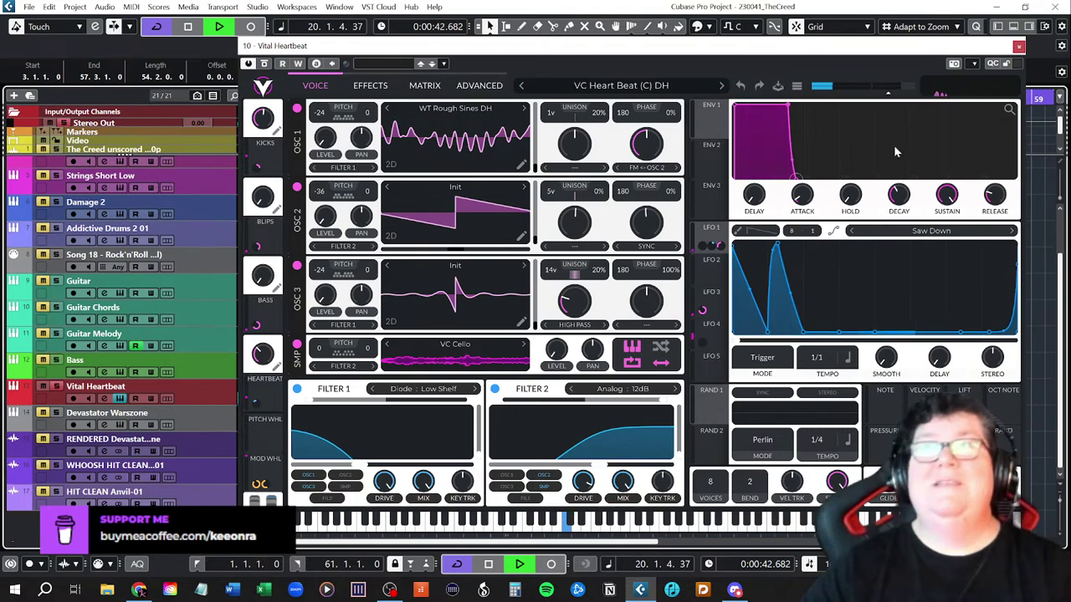
left_click_drag(639, 52, 613, 39)
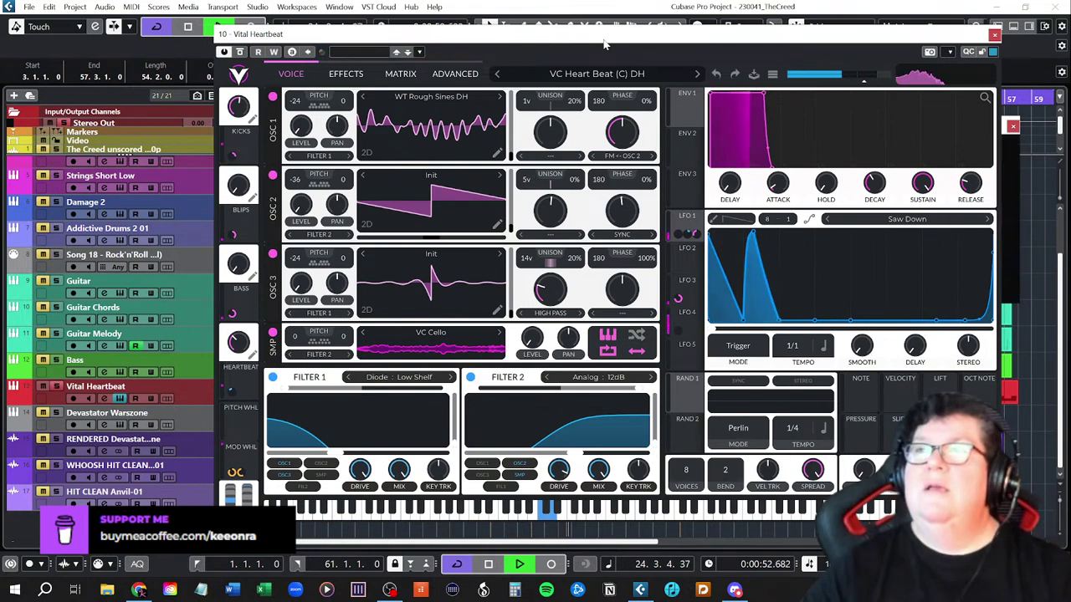
key("space")
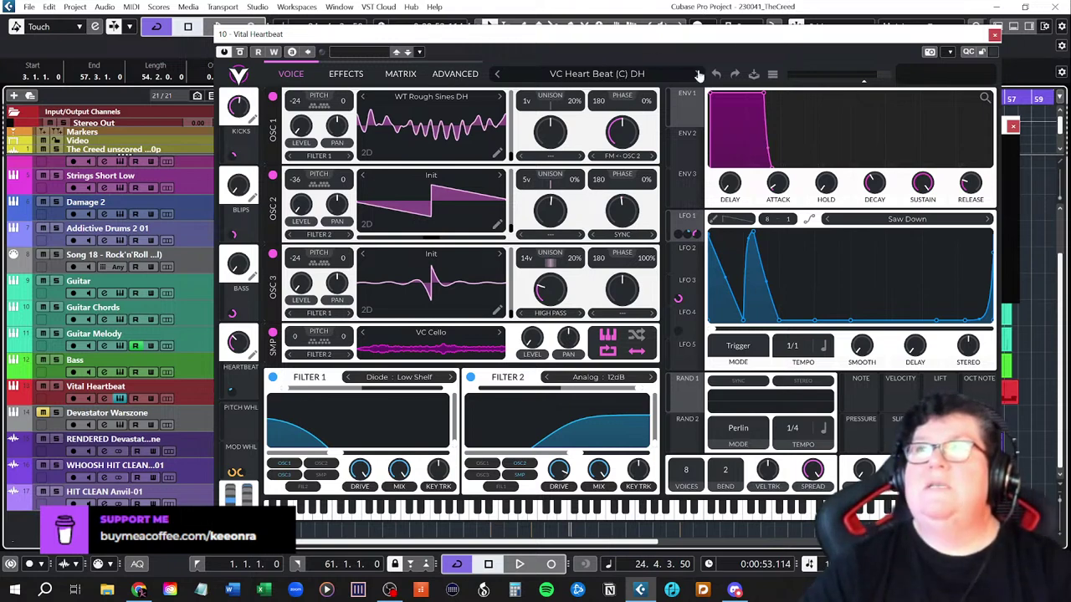
- View the heartbeat synth's preset browser, return to the sound settings and close the synth
left_click(646, 79)
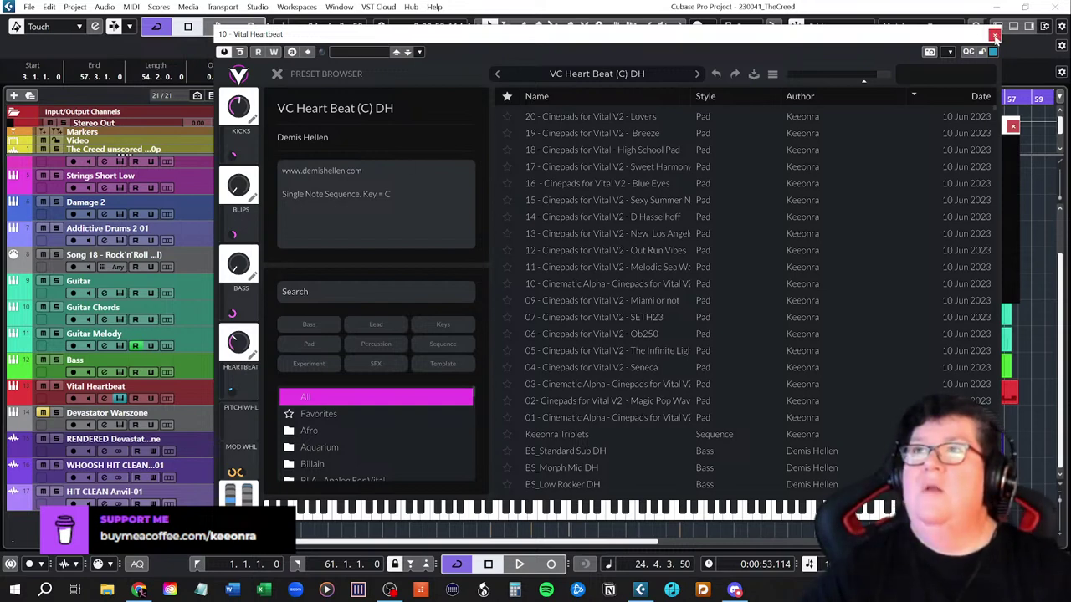
left_click(566, 75)
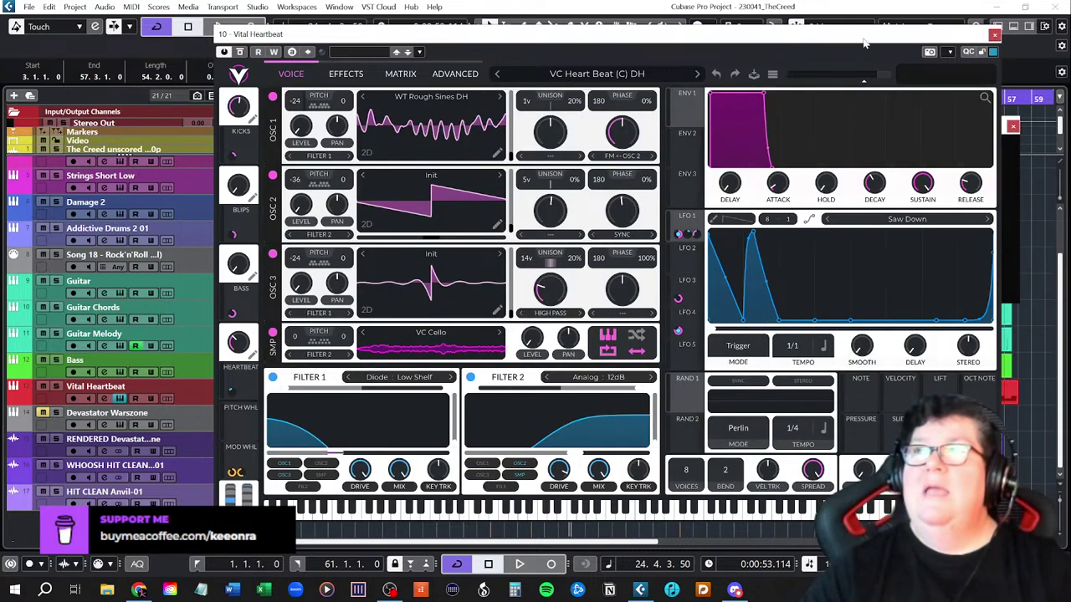
left_click(994, 36)
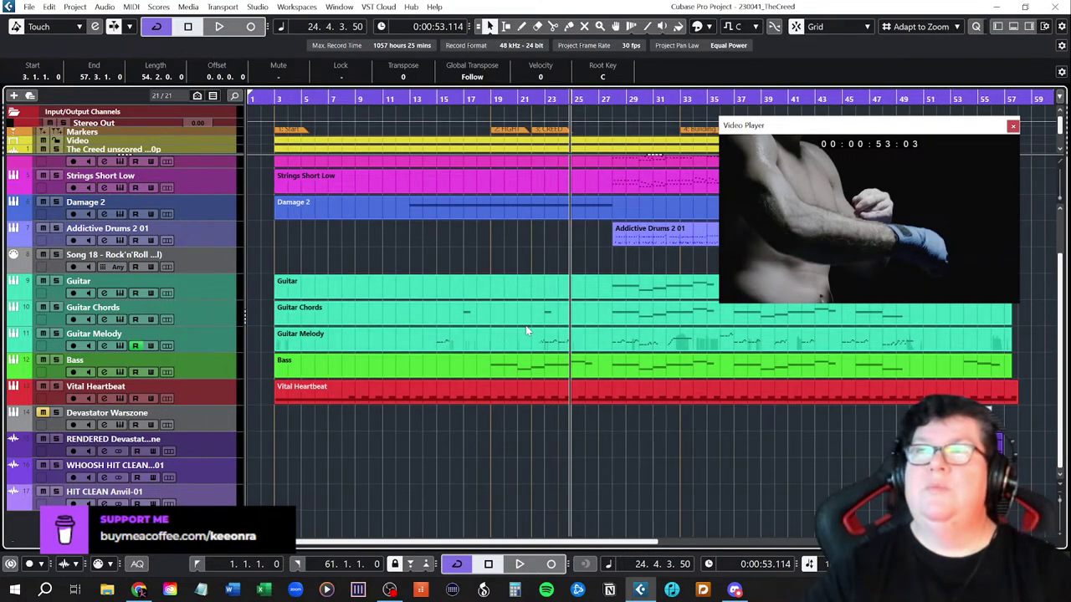
- Play the arrangement from bar 3 to about bar 9 to hear the heartbeat part against the picture
left_click(349, 398)
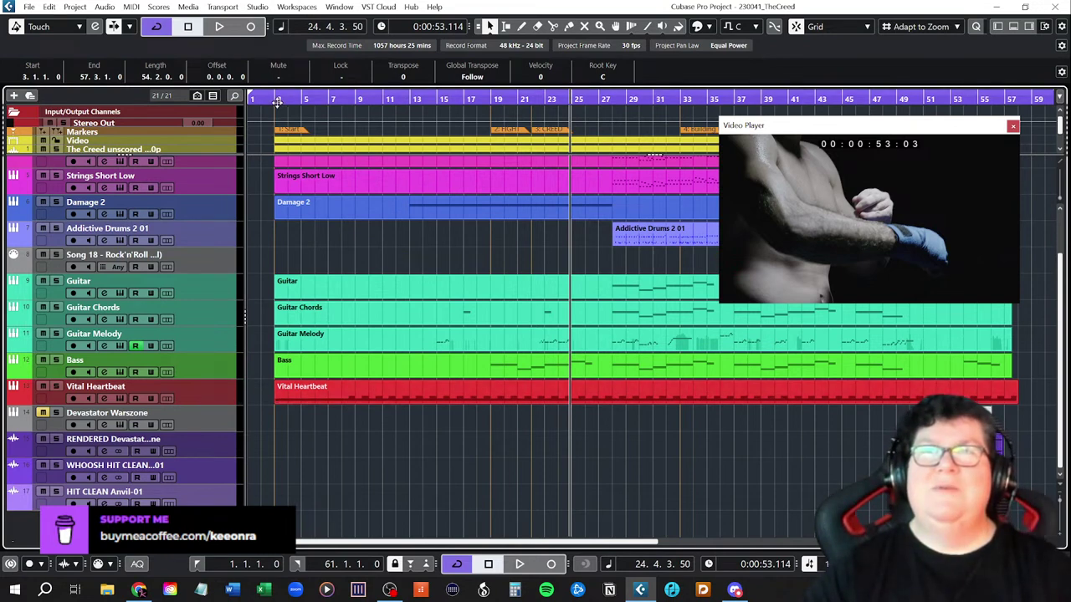
left_click(274, 98)
key("space")
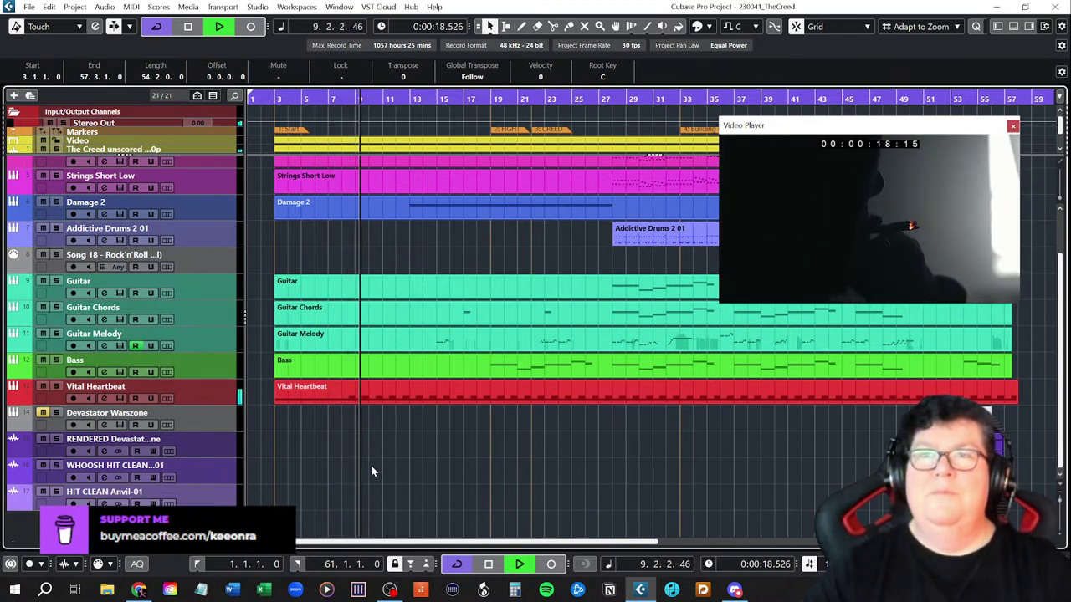
key("space")
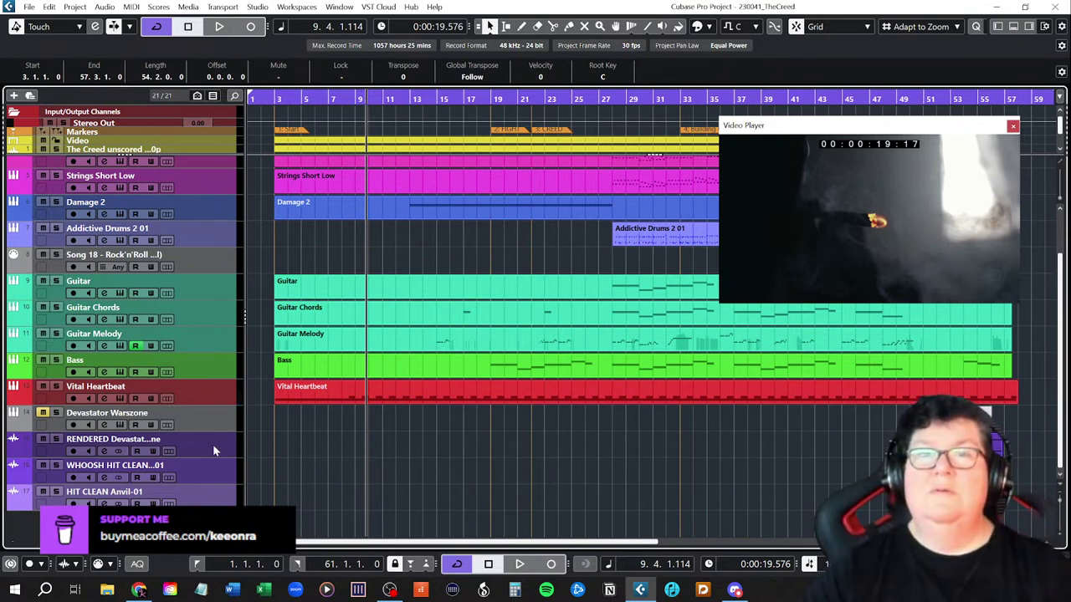
- Solo the four strings tracks and play them from bar 16 to about bar 33
scroll(213, 451, "up", 2)
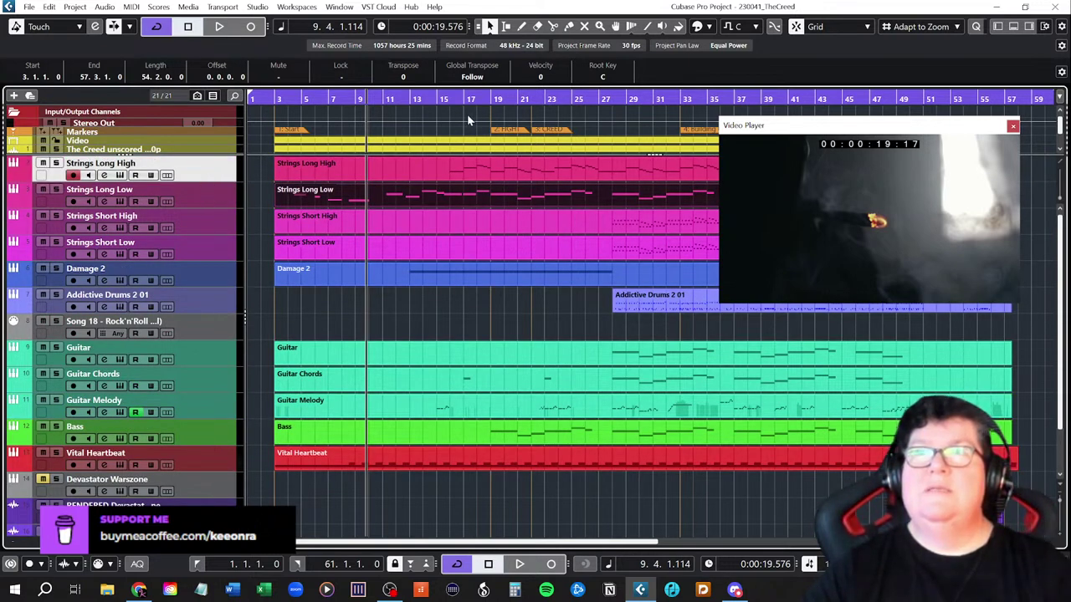
left_click(447, 99)
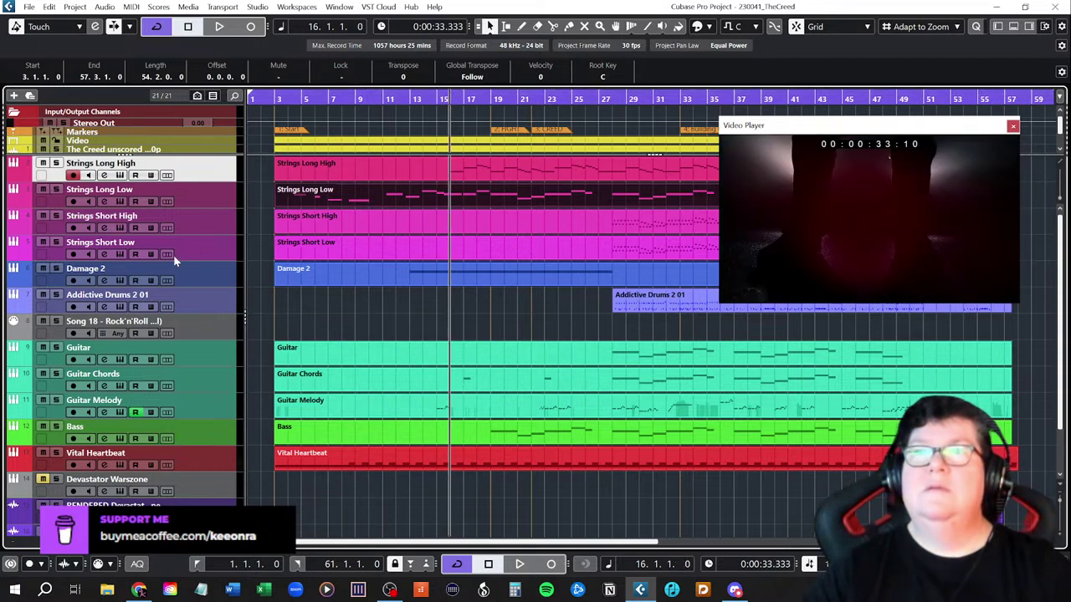
key("space")
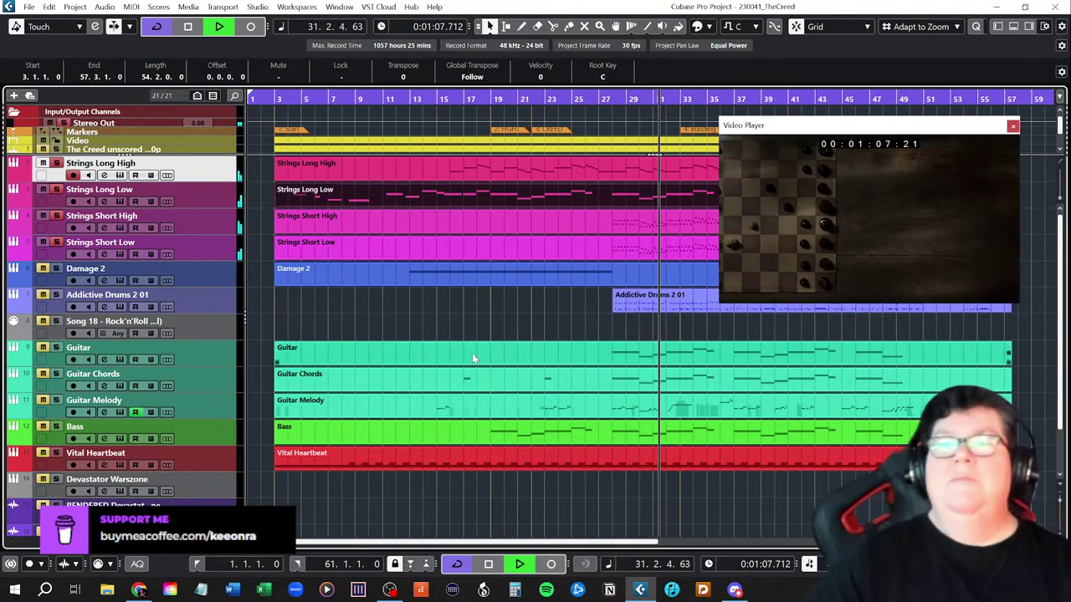
left_click_drag(500, 549, 636, 548)
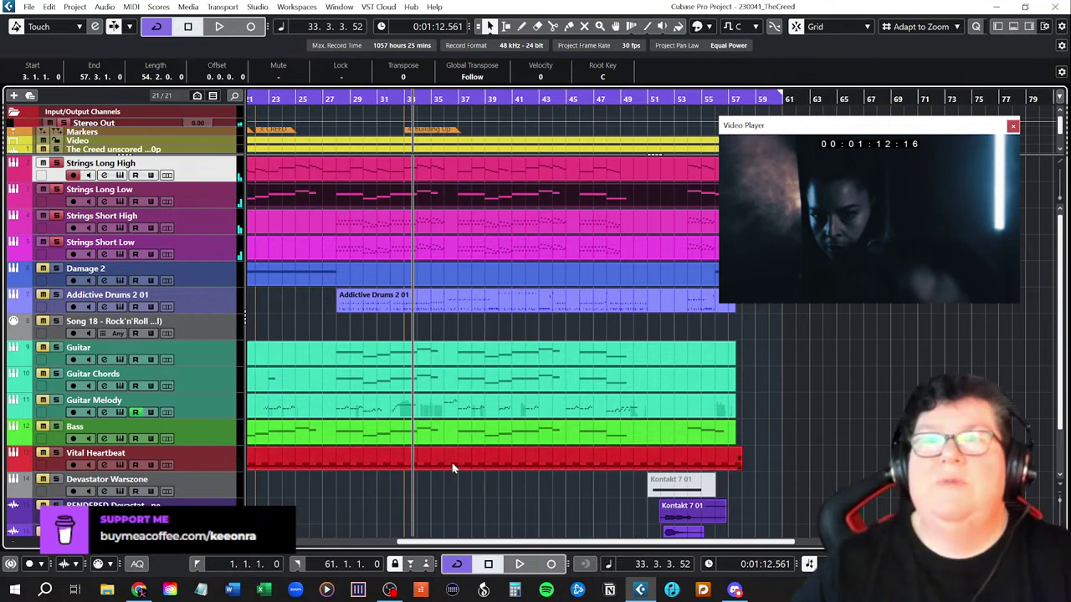
- Solo the Damage 2 track and play it from bar 13
left_click_drag(432, 543, 276, 542)
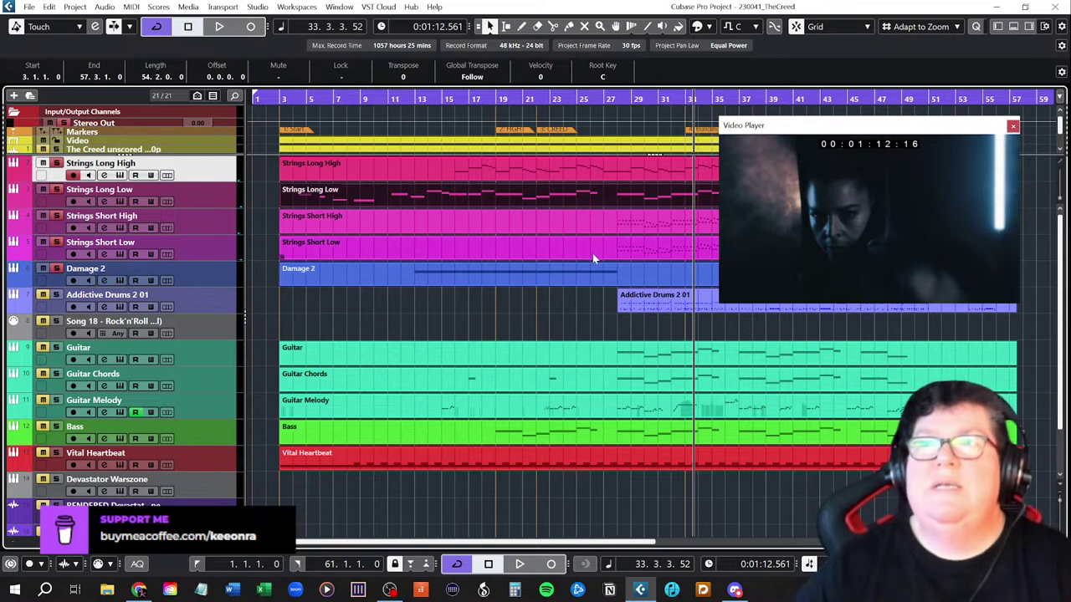
left_click(415, 100)
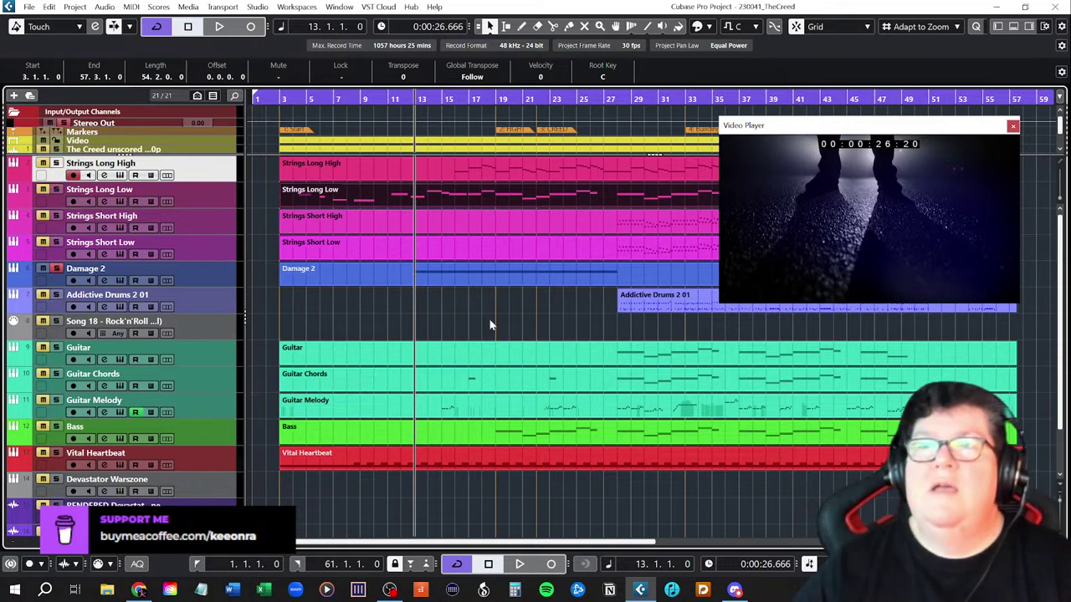
key("space")
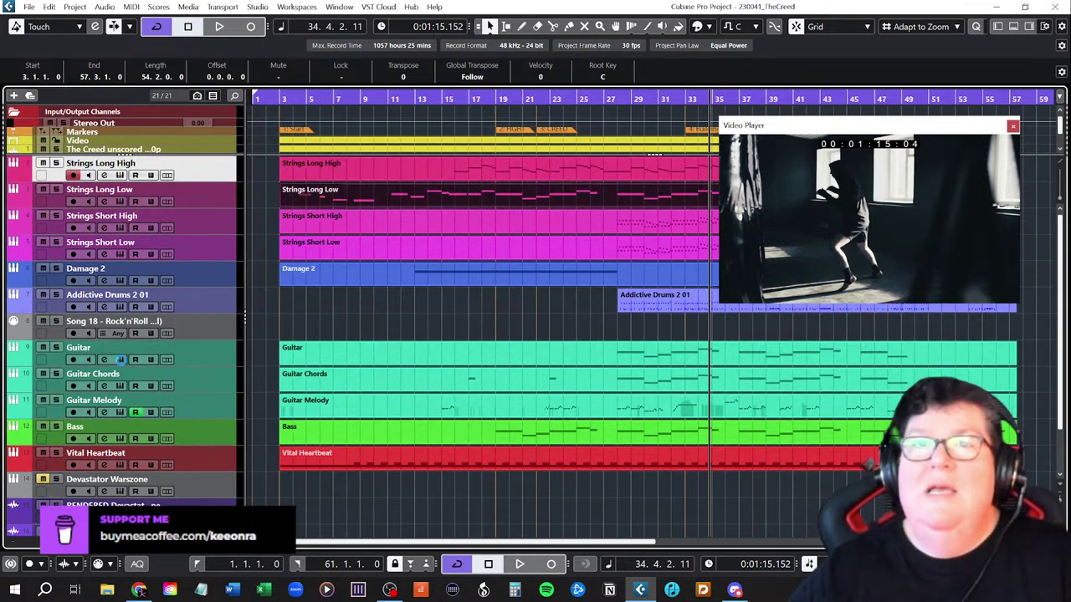
- View and close the Guitar track's Electric Mint instrument, and open the Bass track's channel settings
left_click(122, 359)
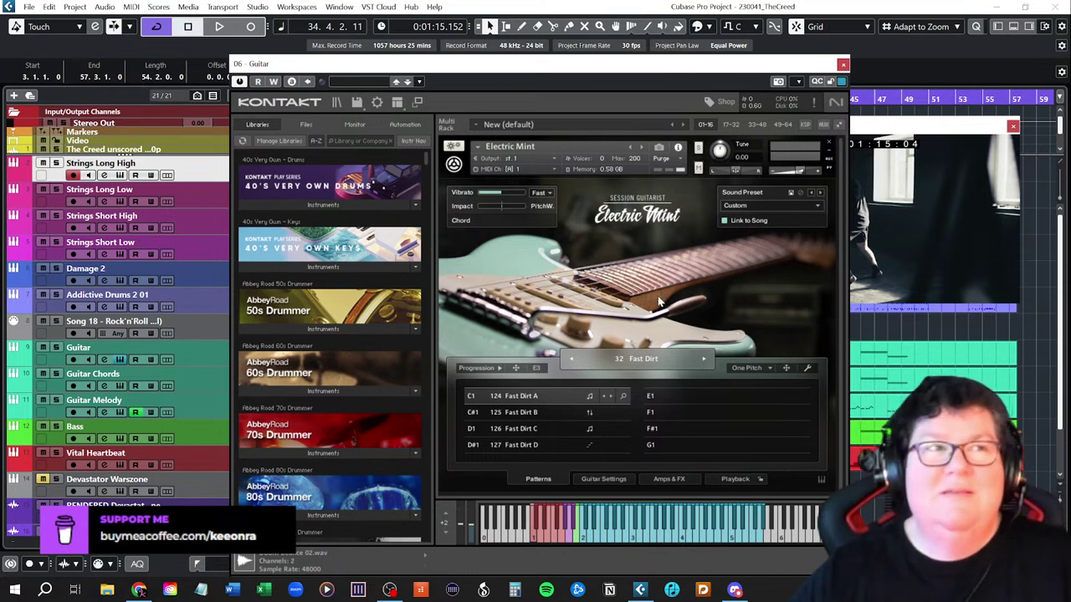
left_click(843, 65)
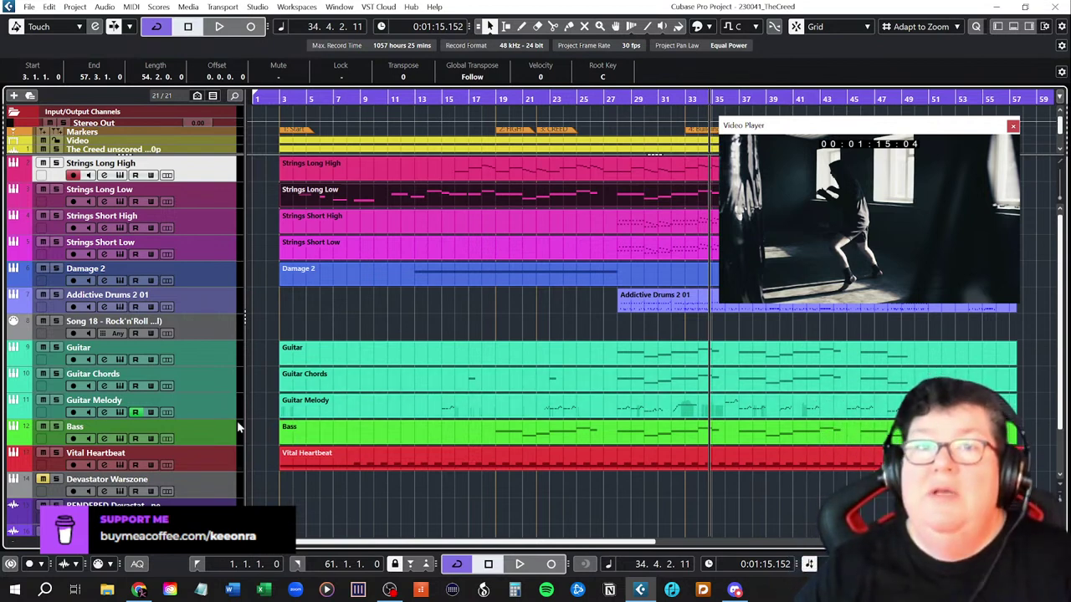
left_click(104, 439)
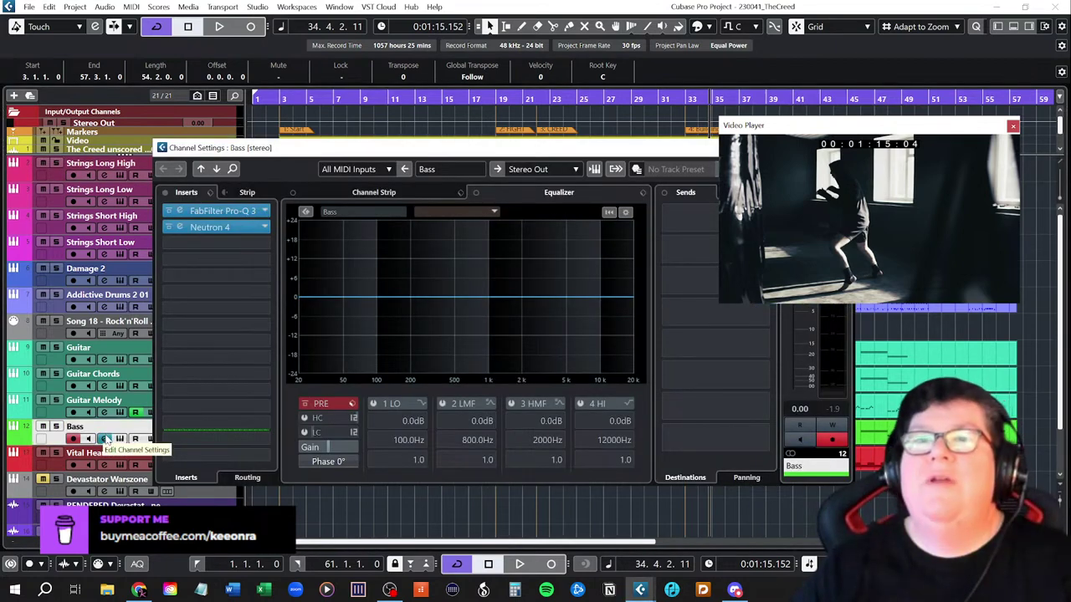
- Close the Bass track's channel settings and open its Prime Bass instrument
left_click_drag(705, 151, 542, 151)
left_click(682, 148)
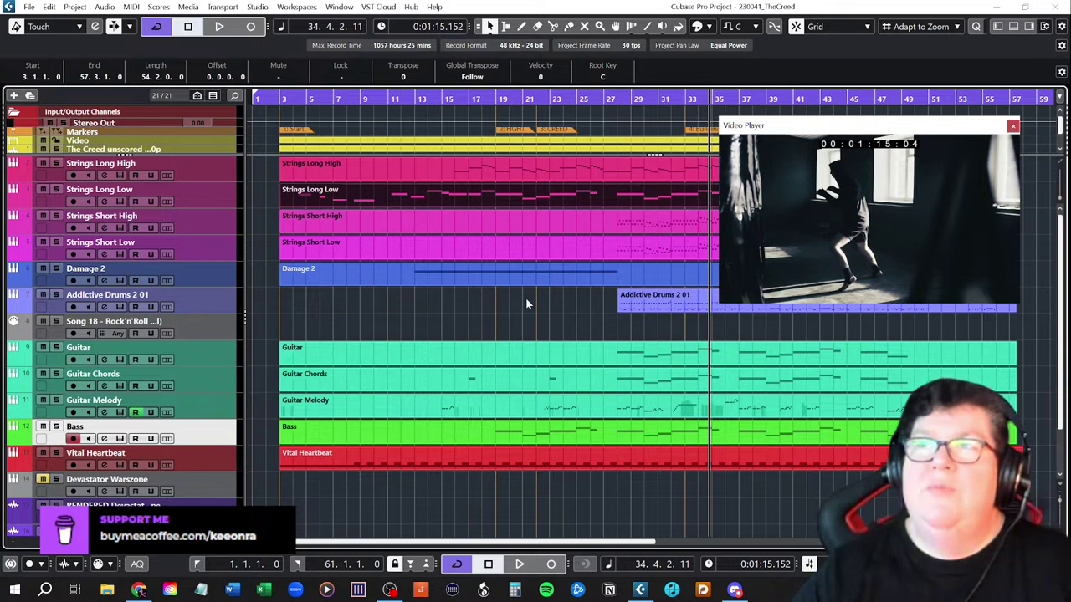
left_click(639, 311)
left_click(667, 320)
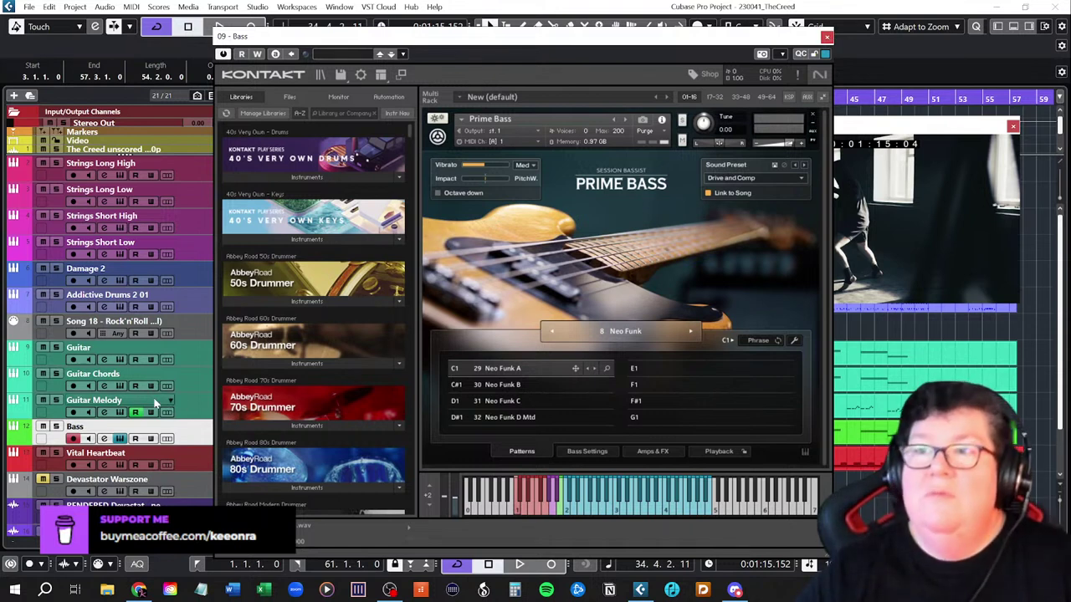
- Solo the Bass track, play it from bar 34 to about bar 44, and close the Prime Bass instrument
left_click(56, 426)
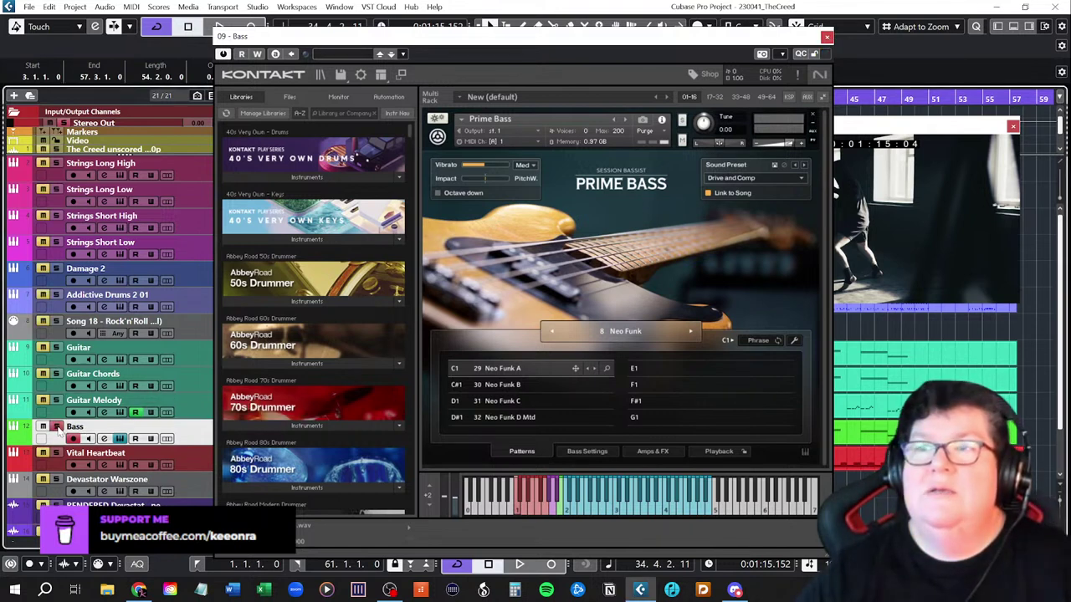
key("space")
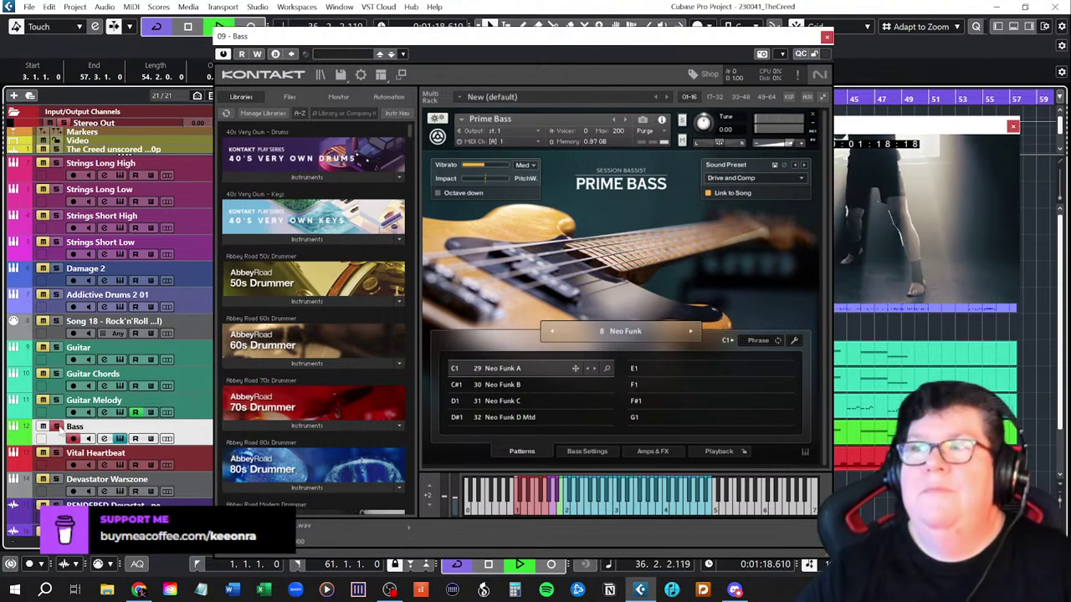
left_click_drag(727, 36, 583, 27)
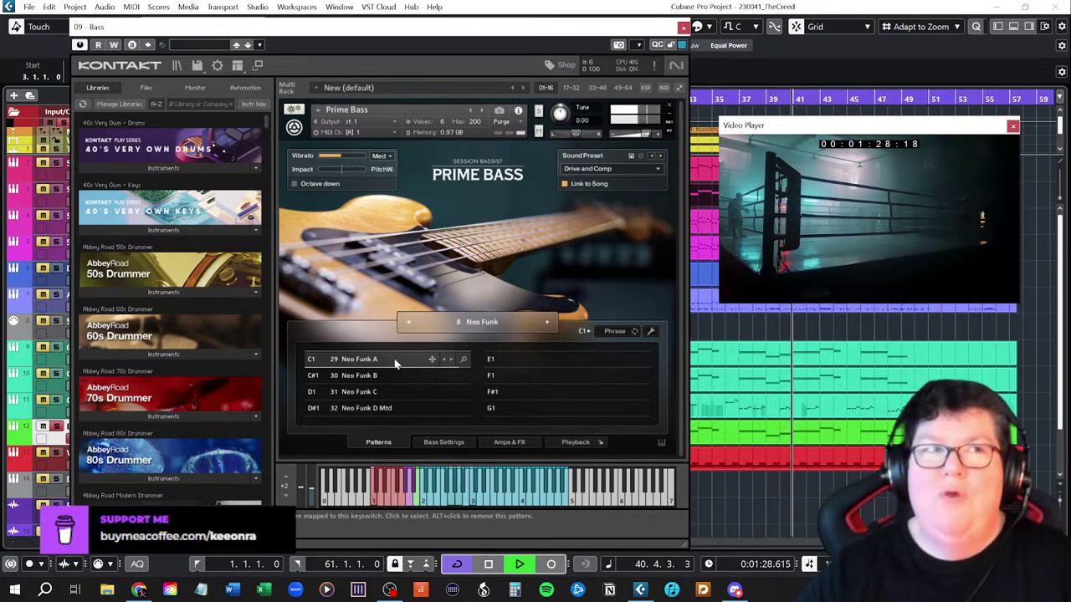
left_click(684, 28)
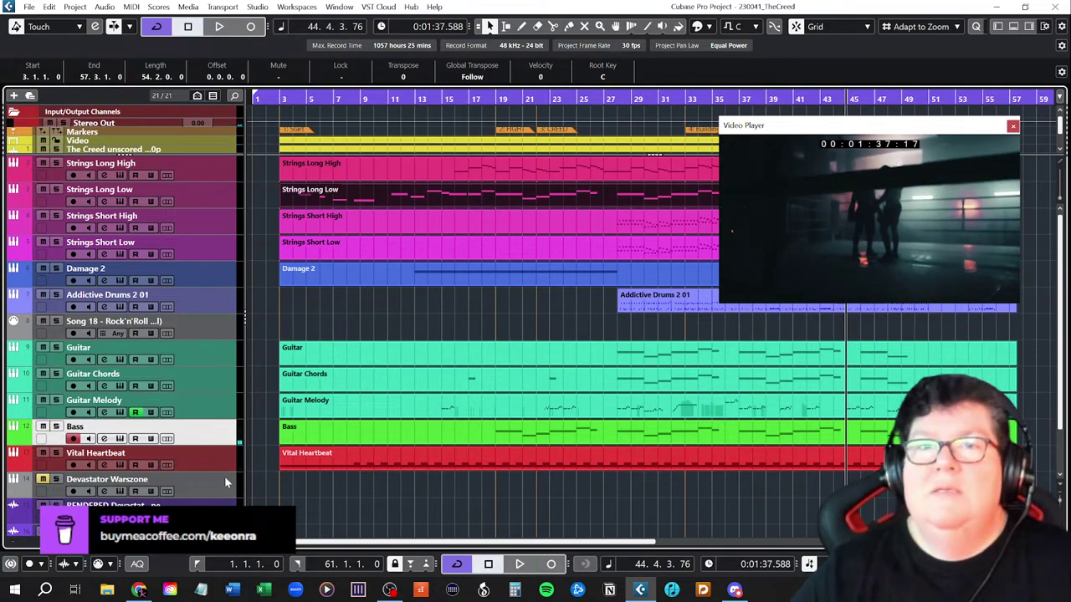
- Move the playhead to bar 51 and solo the RENDERED Devastator, WHOOSH HIT CLEAN and HIT CLEAN Anvil-01 tracks
scroll(225, 483, "down", 3)
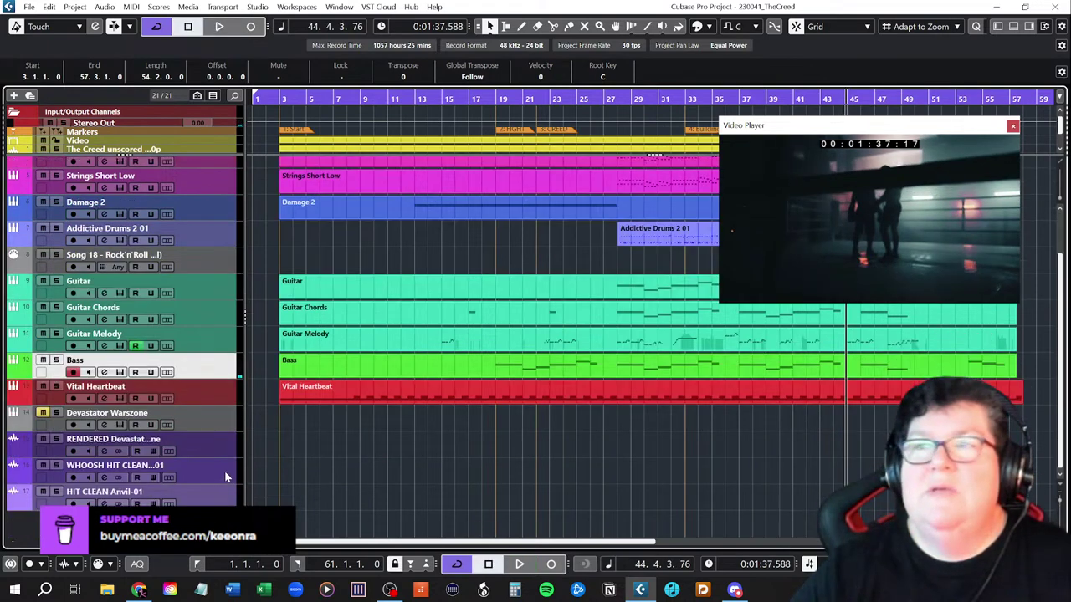
left_click(943, 98)
left_click(930, 98)
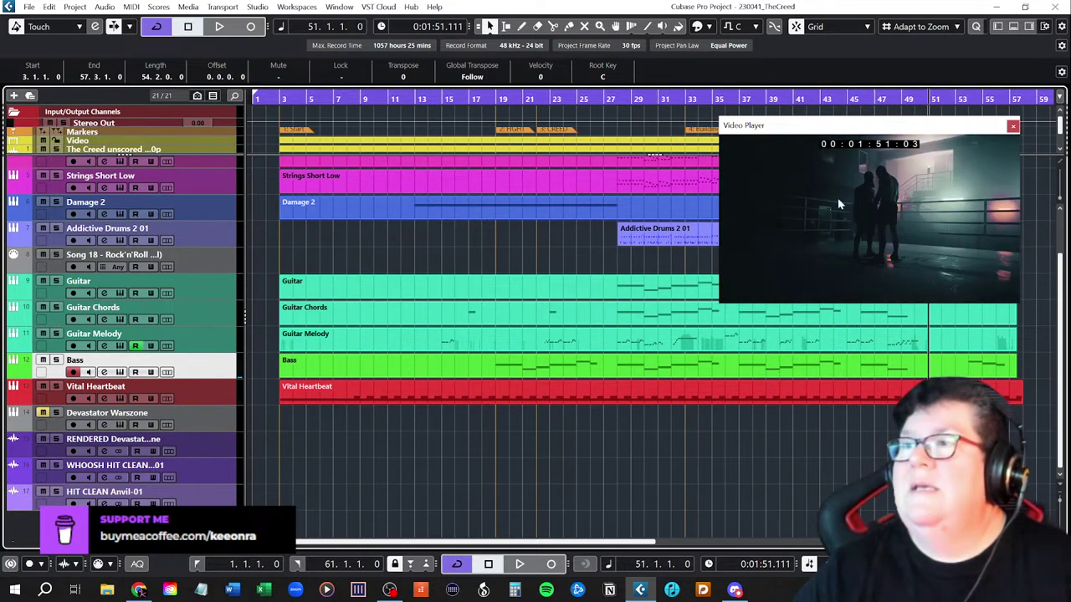
left_click(56, 442)
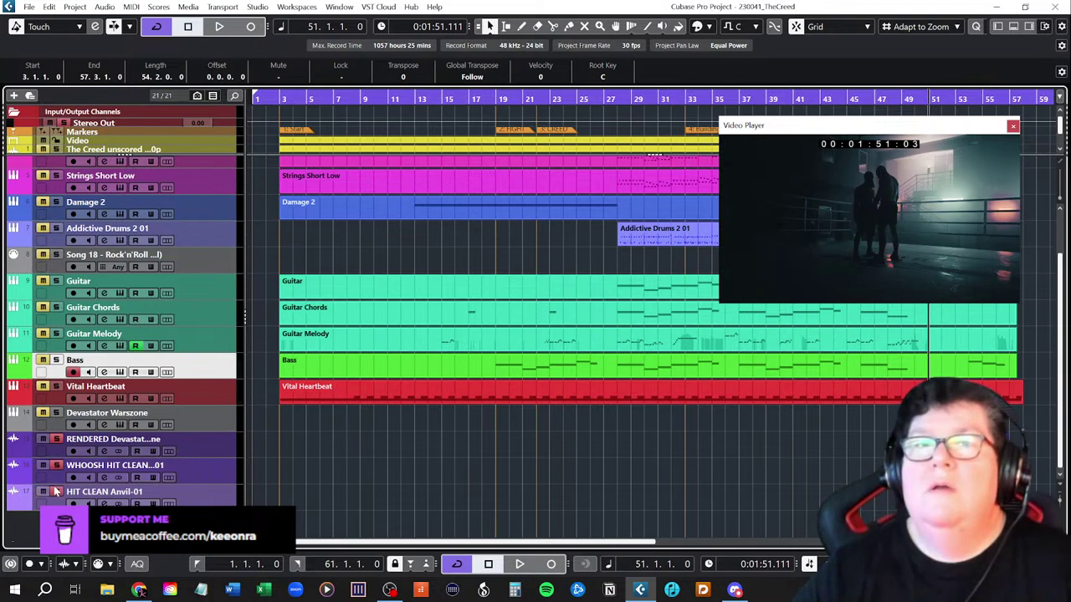
- Enlarge the video player and play the three soloed hit tracks from bar 51 to about bar 53 against the picture
left_click_drag(874, 123, 326, 108)
right_click(319, 182)
left_click(337, 211)
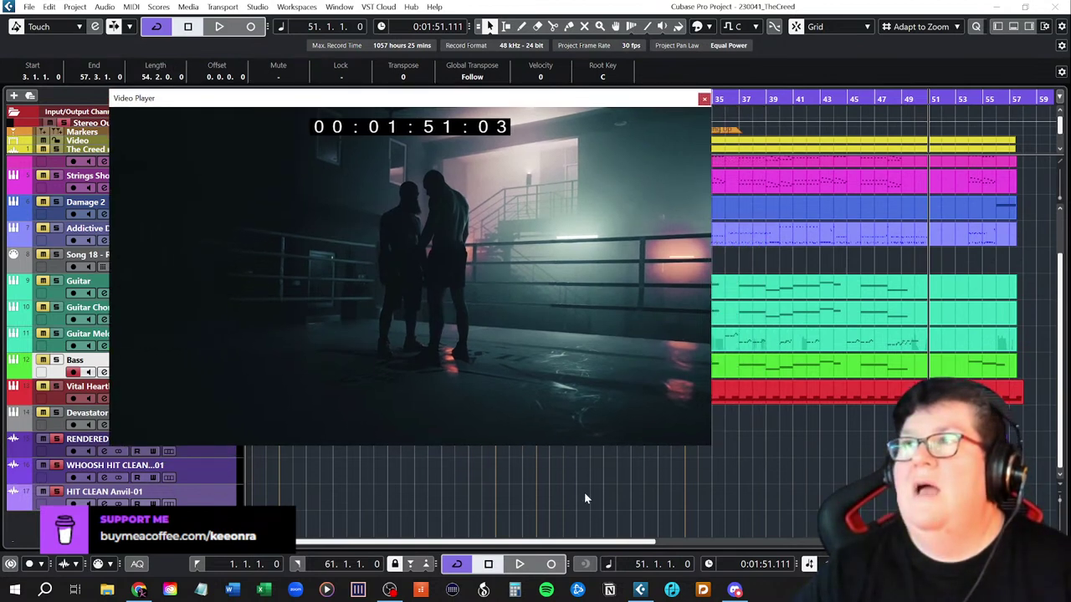
key("space")
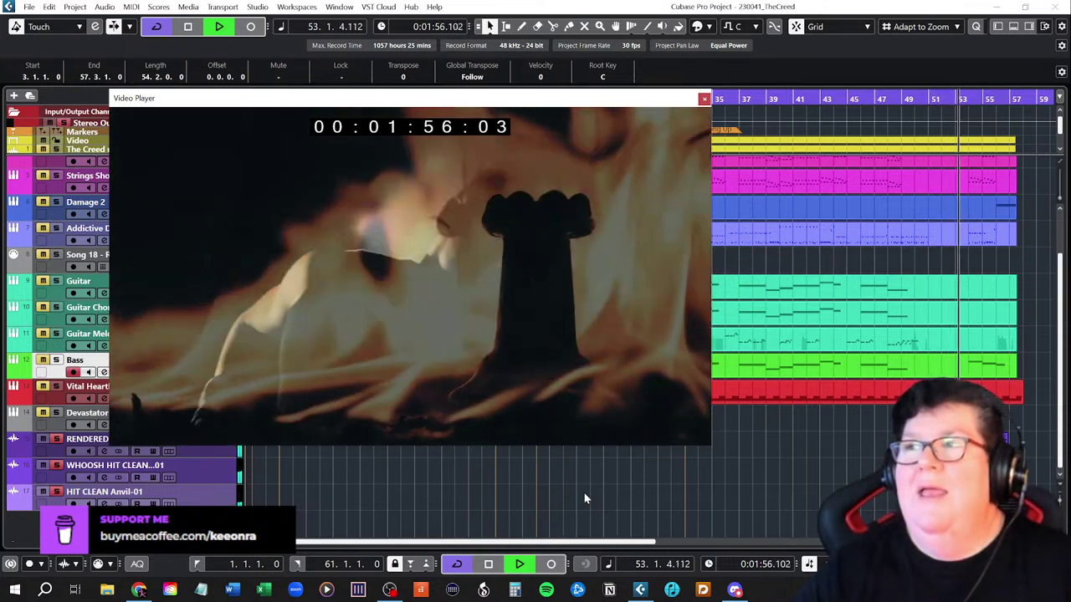
key("space")
left_click_drag(450, 102, 556, 144)
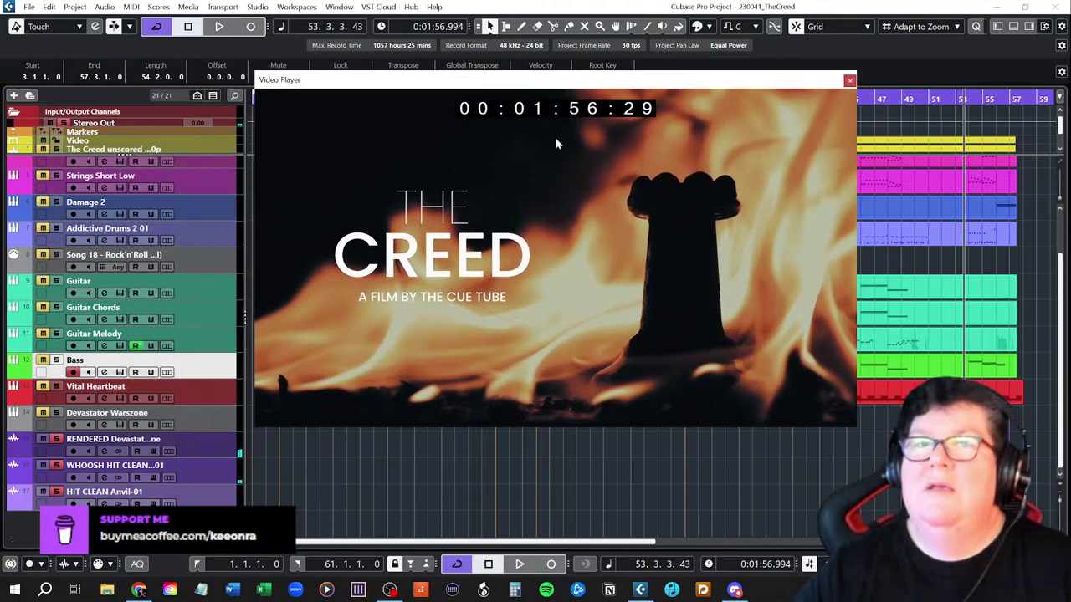
- Solo only the HIT CLEAN Anvil-01 track and play it from bar 51
left_click(928, 96)
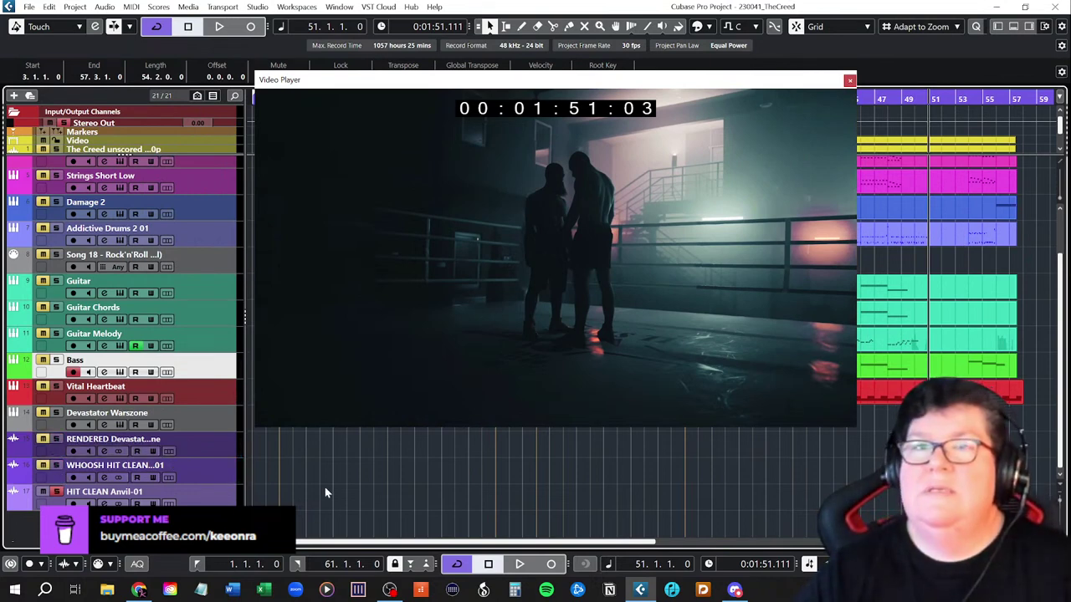
key("space")
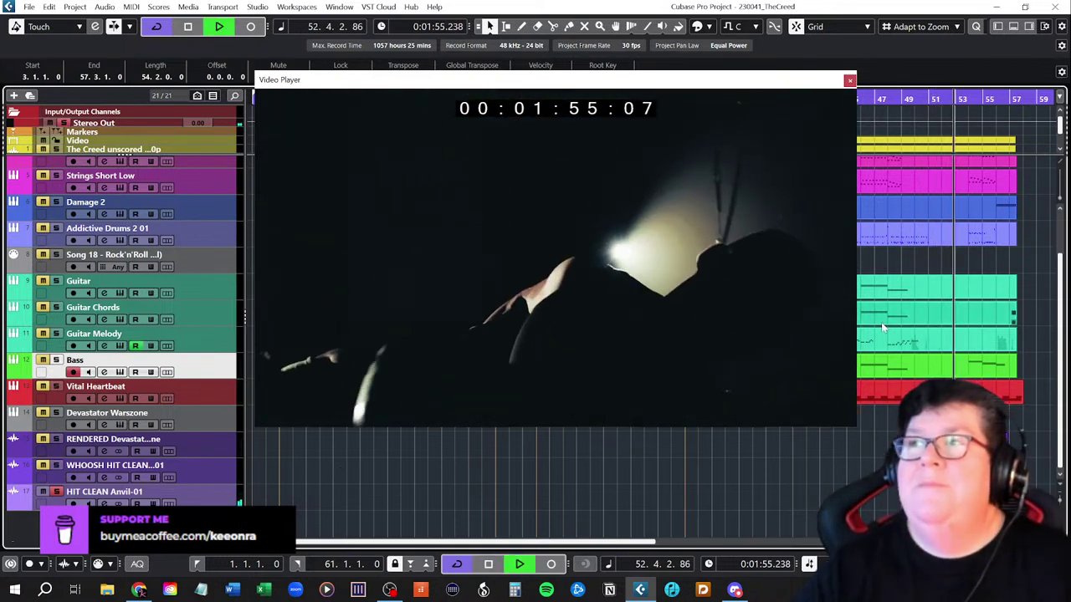
key("space")
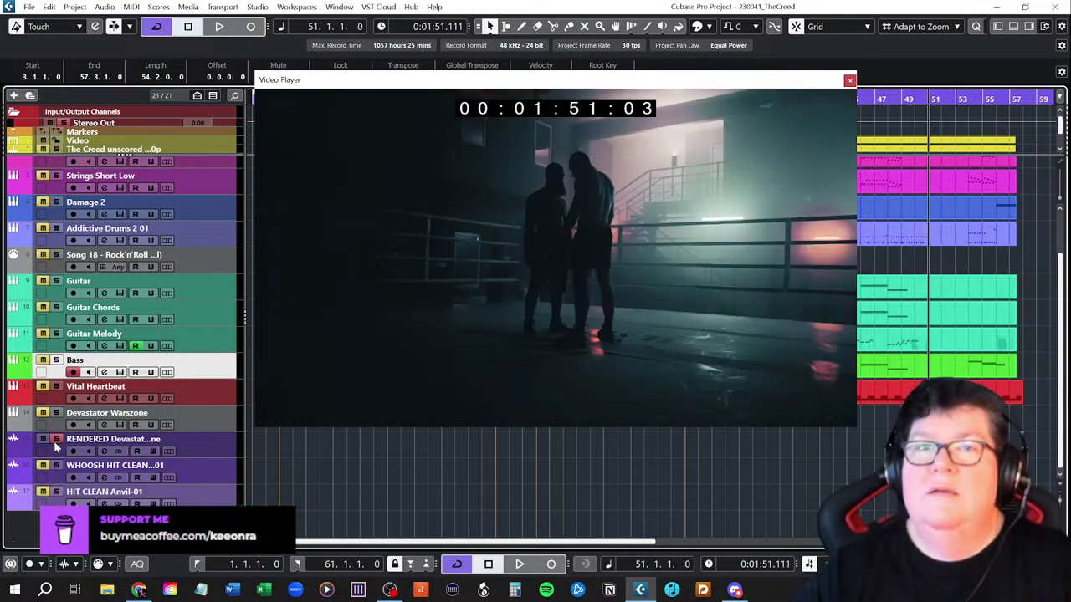
- Play the soloed RENDERED Devastator track from bar 51 to about bar 54
key("space")
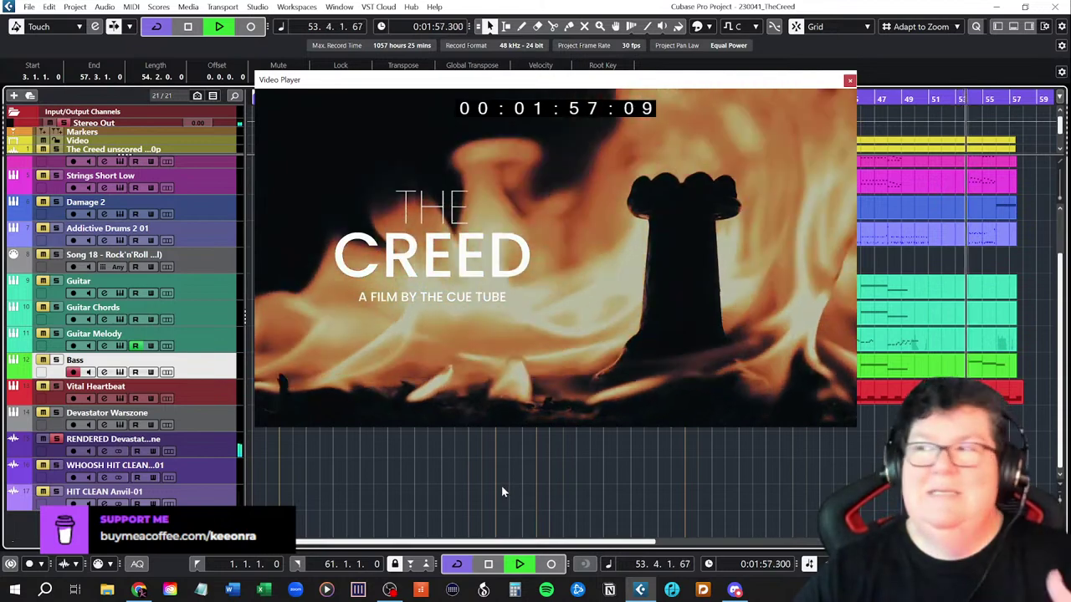
scroll(725, 492, "right", 5)
key("space")
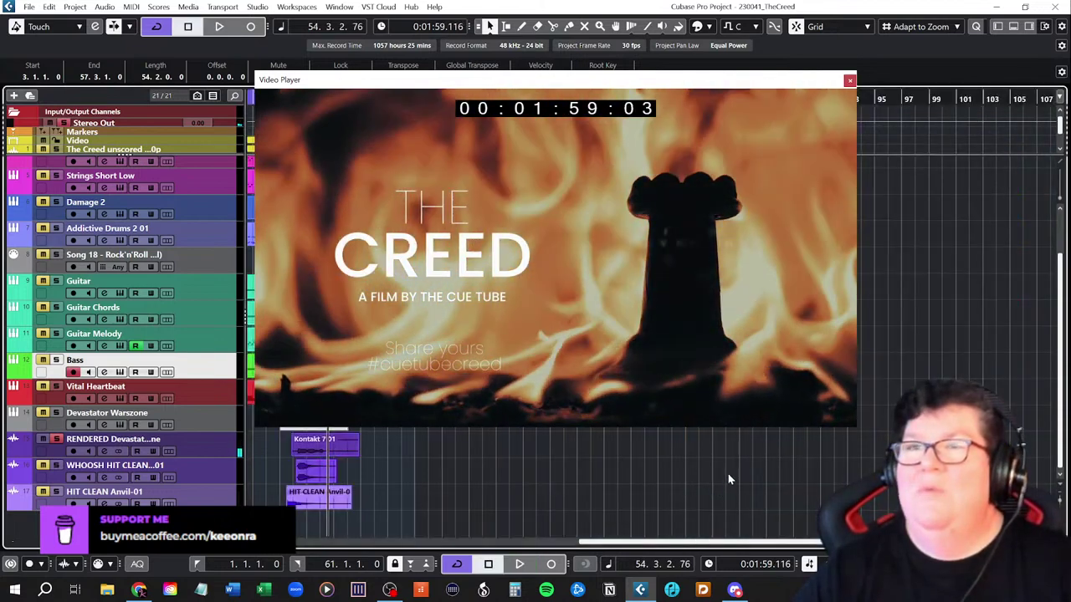
- Solo only the WHOOSH HIT CLEAN track and play it from bar 52 against the title card
left_click_drag(620, 545, 334, 546)
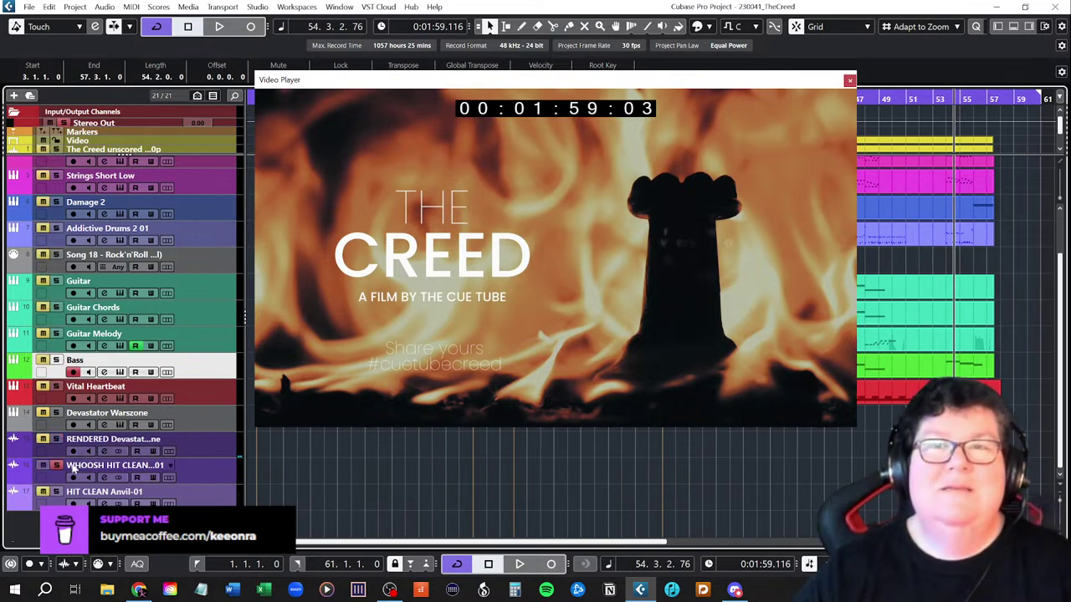
left_click(923, 99)
left_click(921, 99)
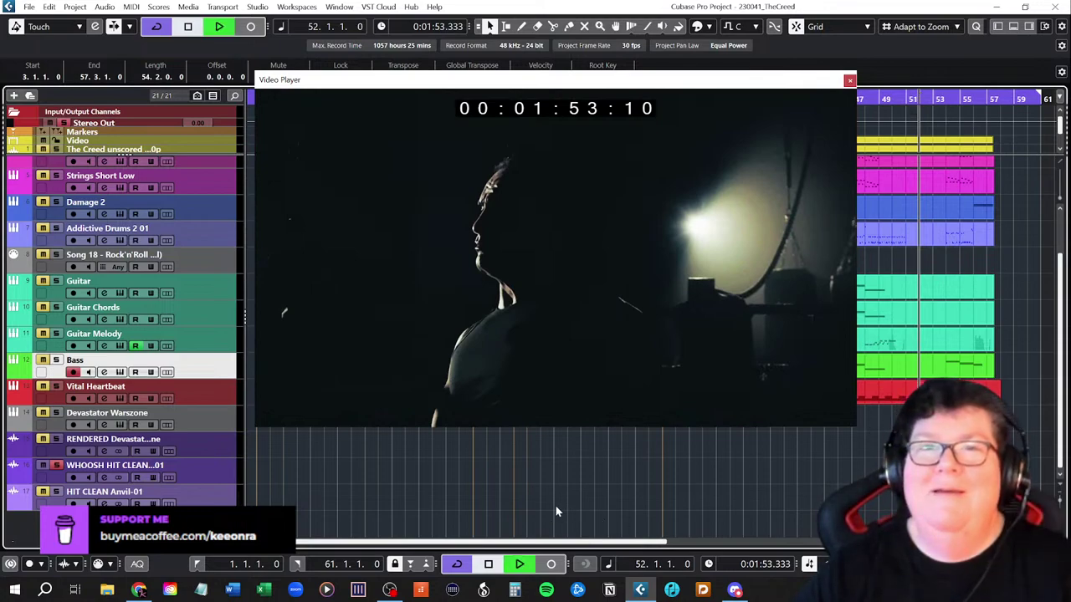
key("space")
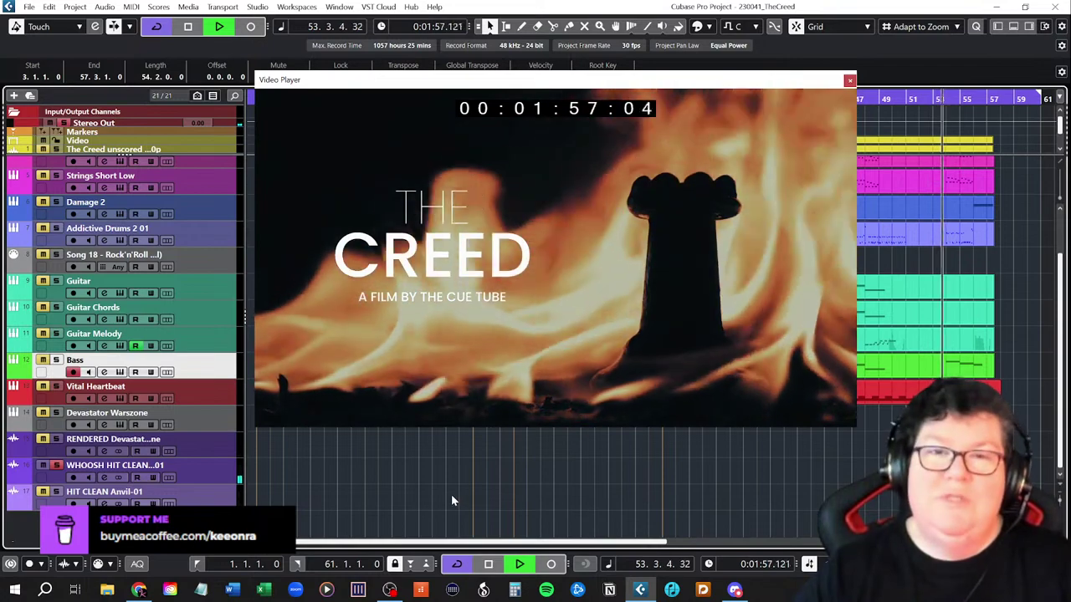
key("space")
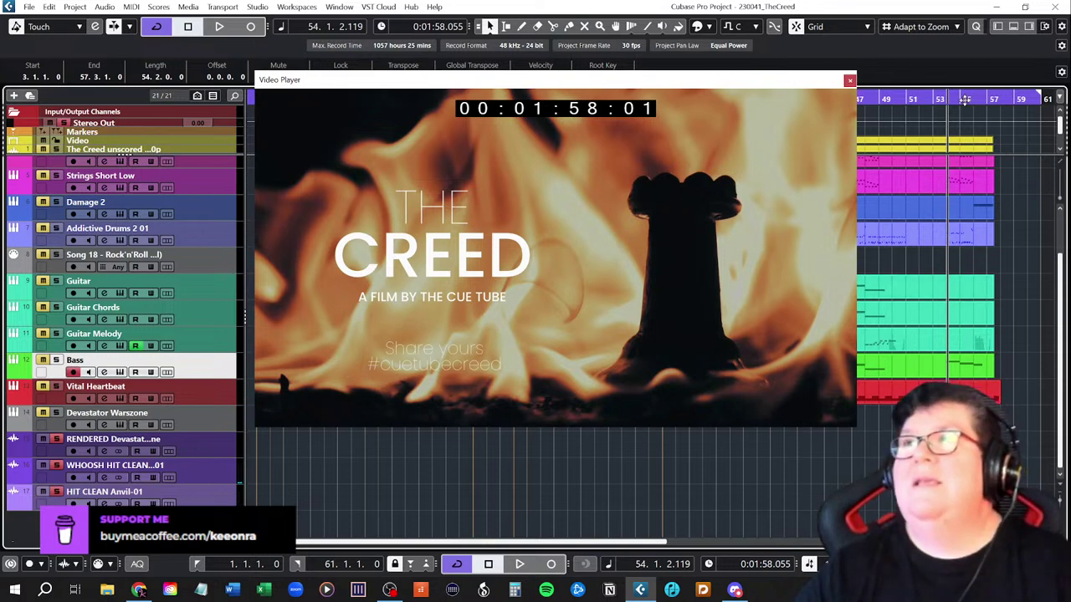
- Play all three soloed hit tracks together from bar 51 to about bar 54, and clear their solos
left_click(910, 98)
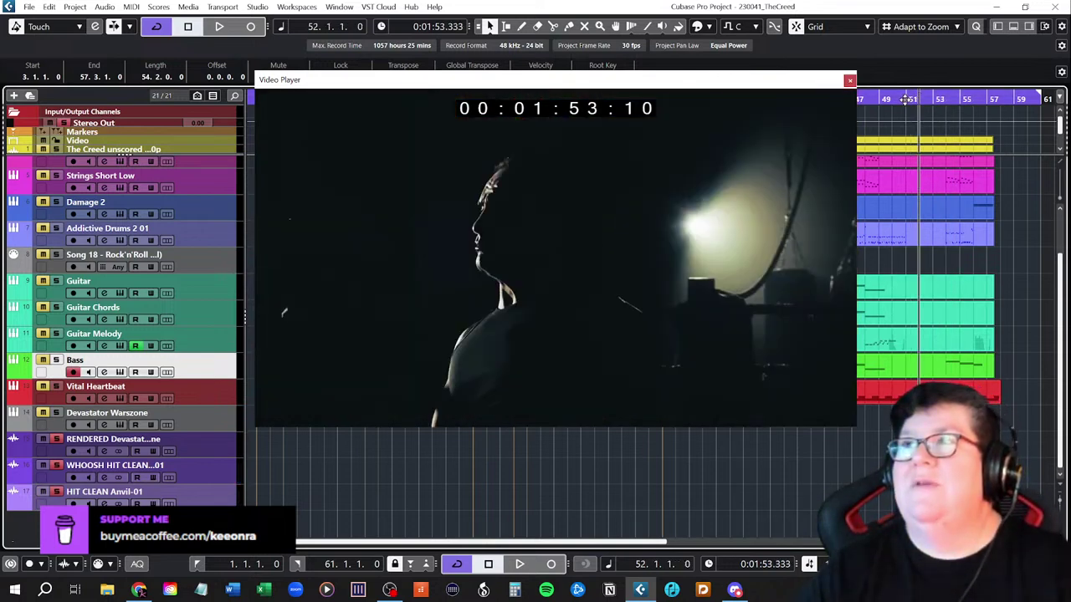
left_click(907, 99)
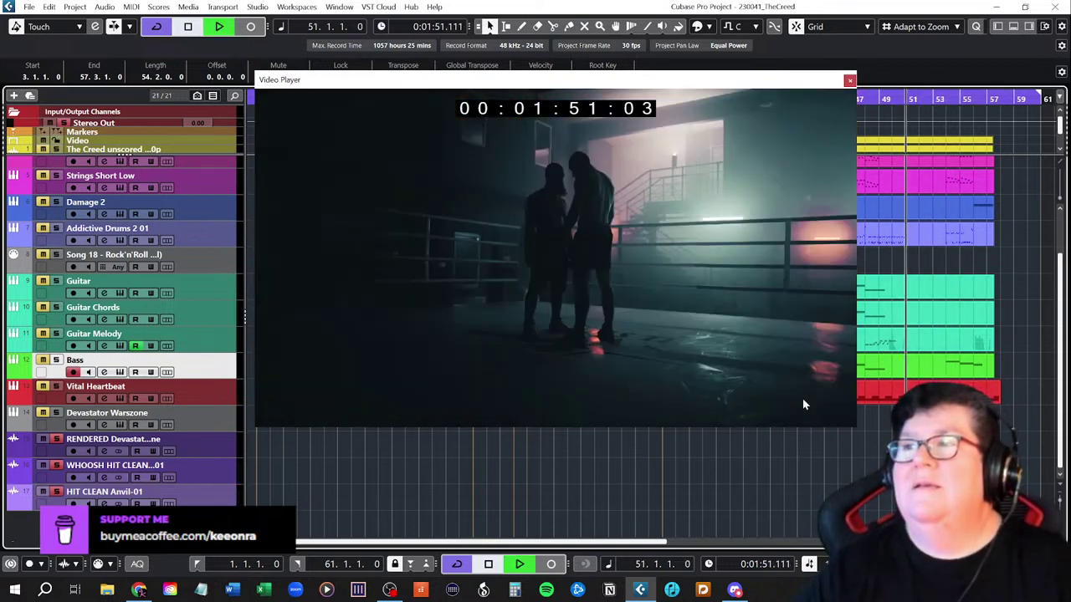
key("space")
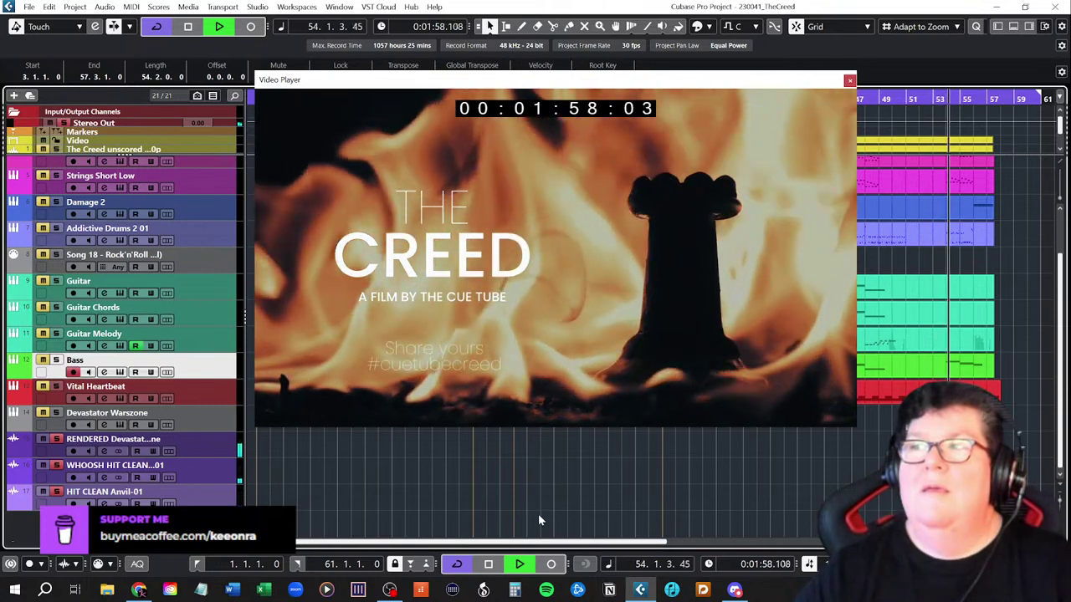
key("space")
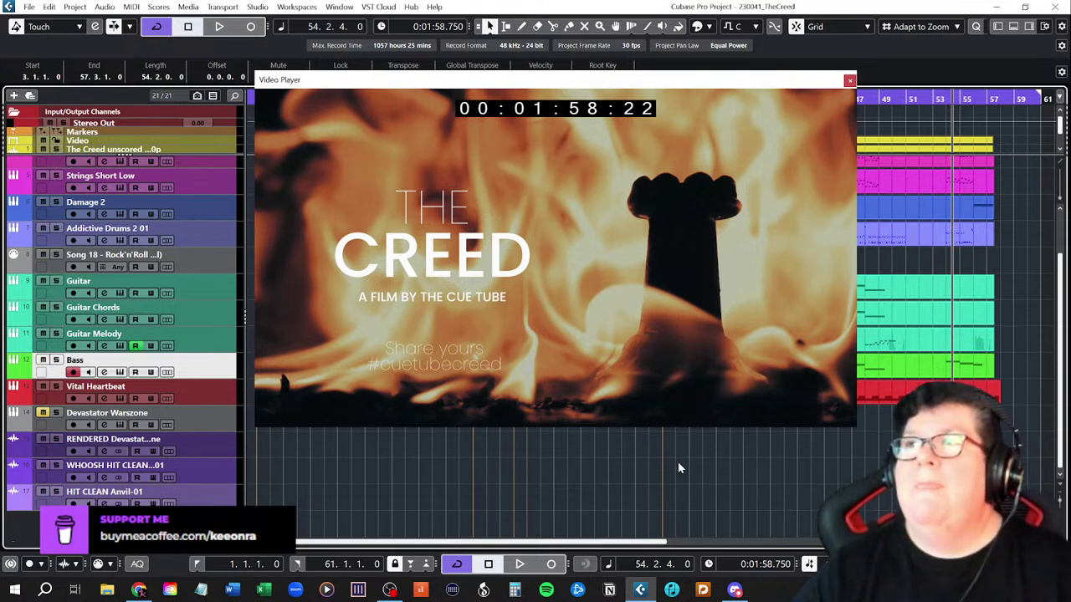
- Return the playhead to the project start and close the video player
left_click(907, 97)
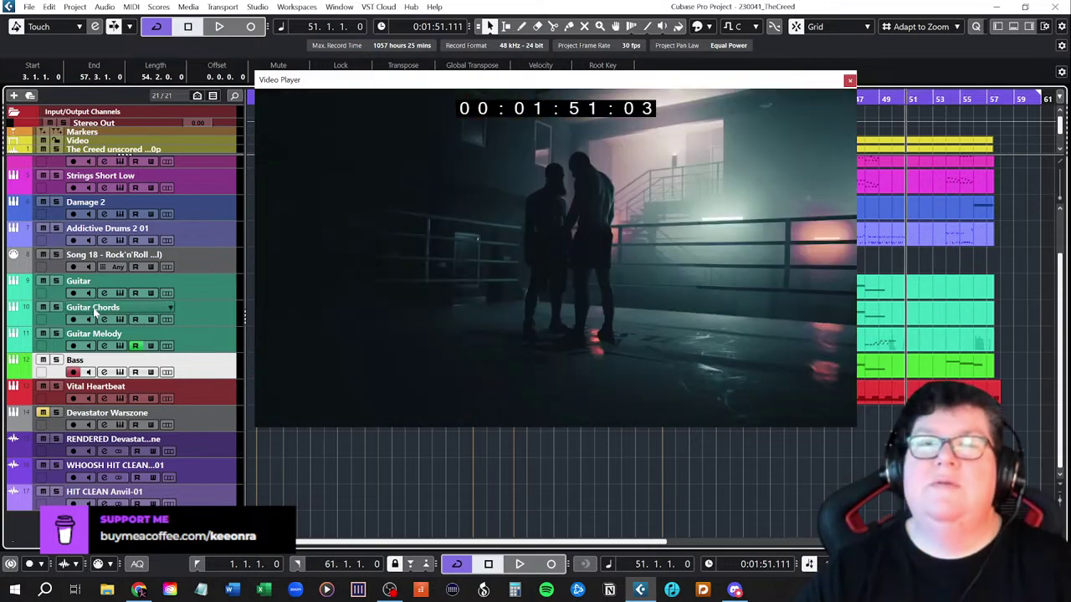
scroll(160, 393, "up", 2)
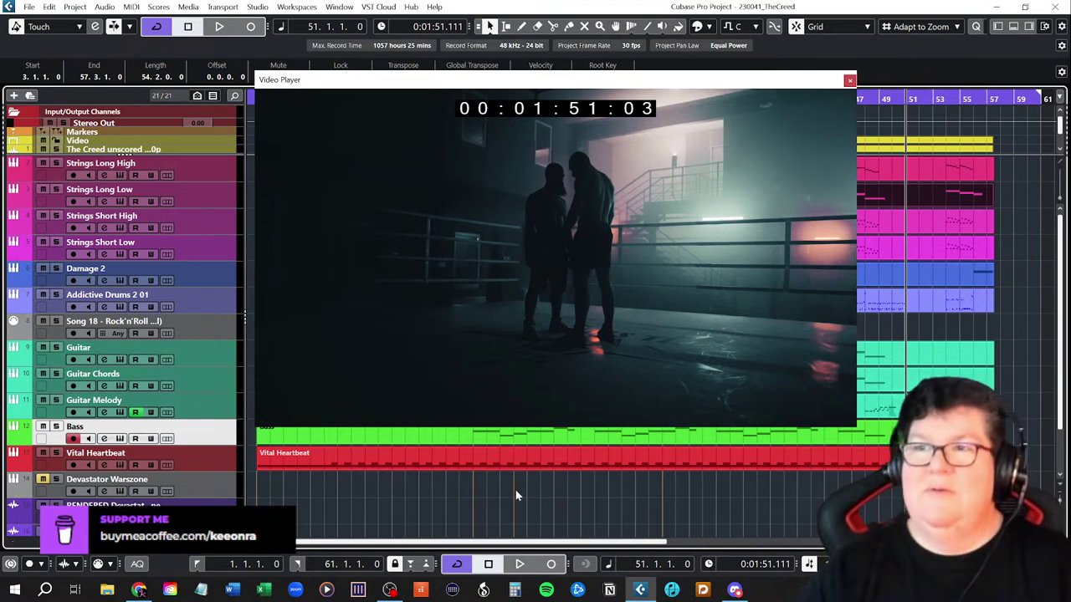
key("Home")
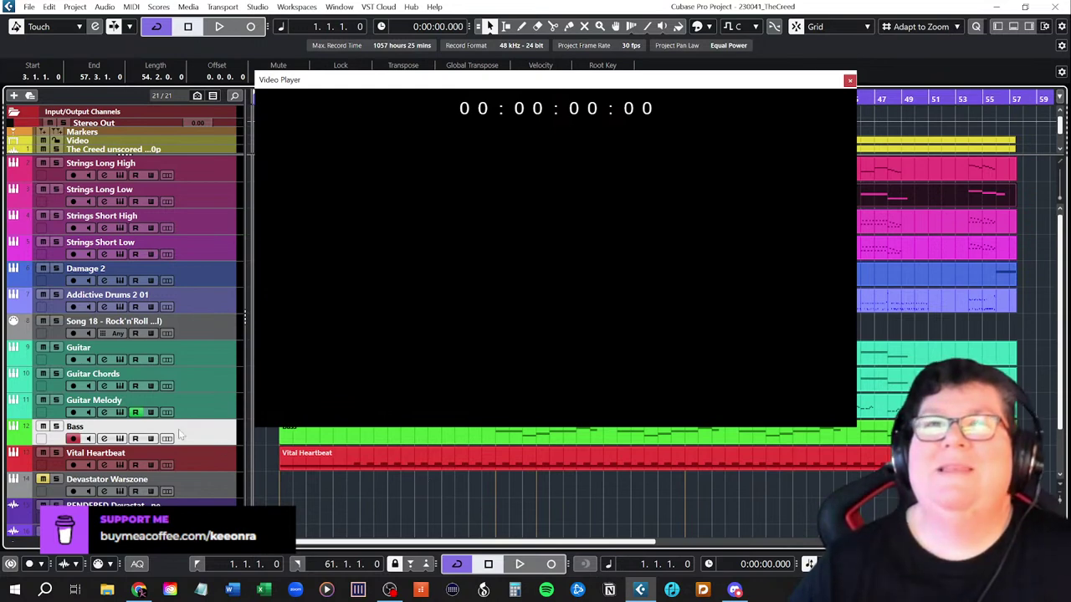
left_click(848, 80)
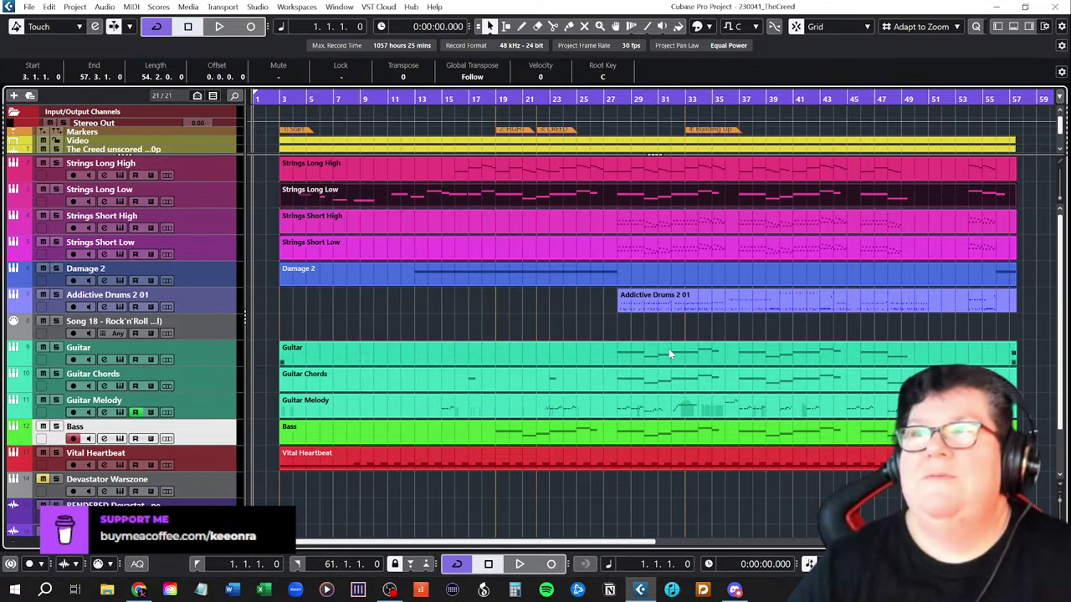
- Solo the Guitar track, play about a bar of it from bar 28, and clear the solo
left_click(614, 100)
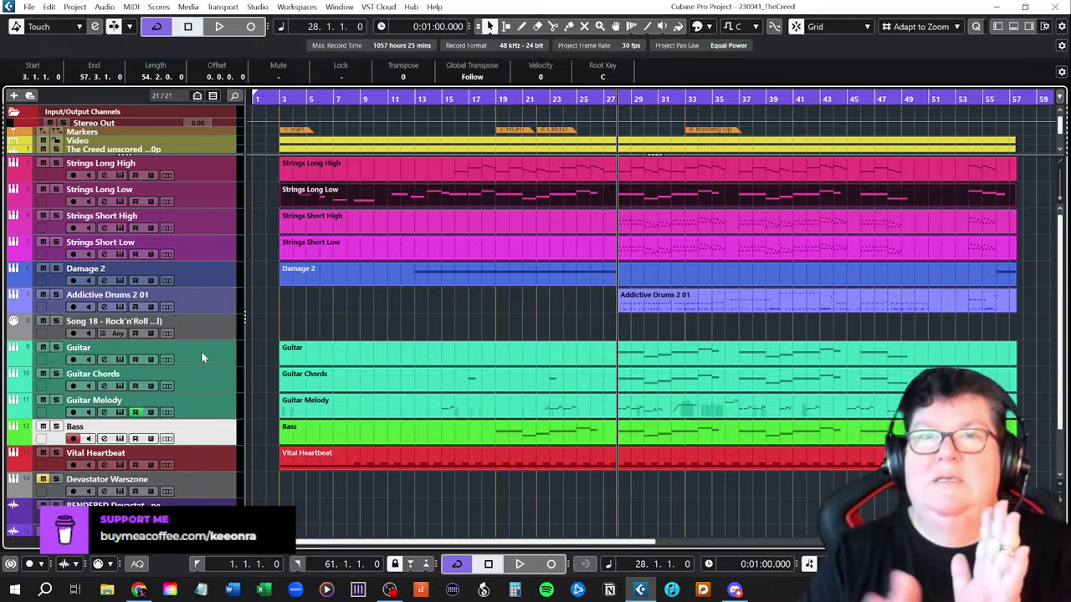
left_click(199, 412)
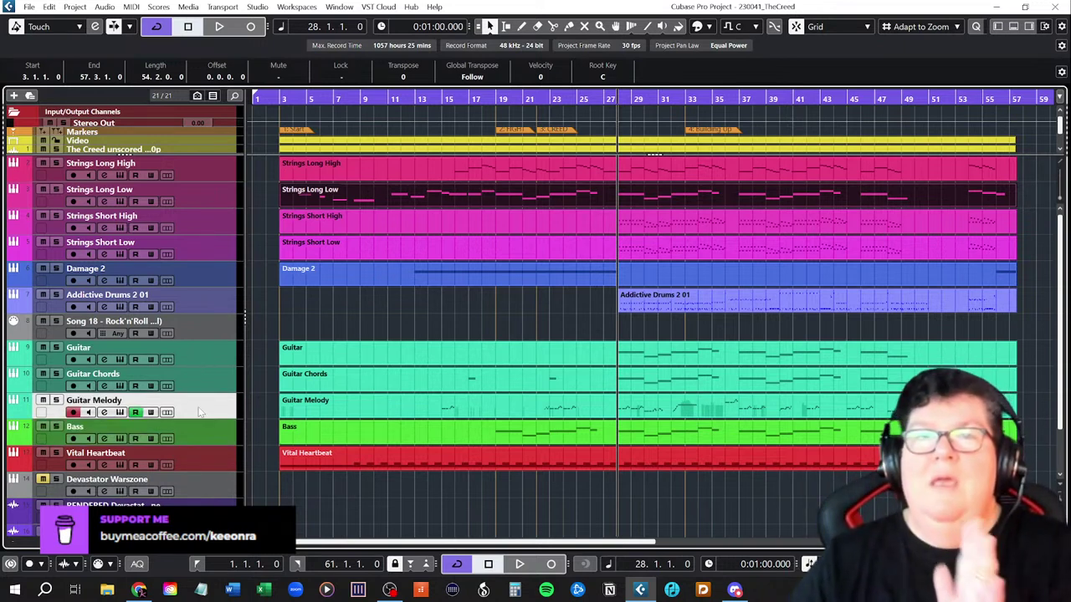
left_click(214, 349)
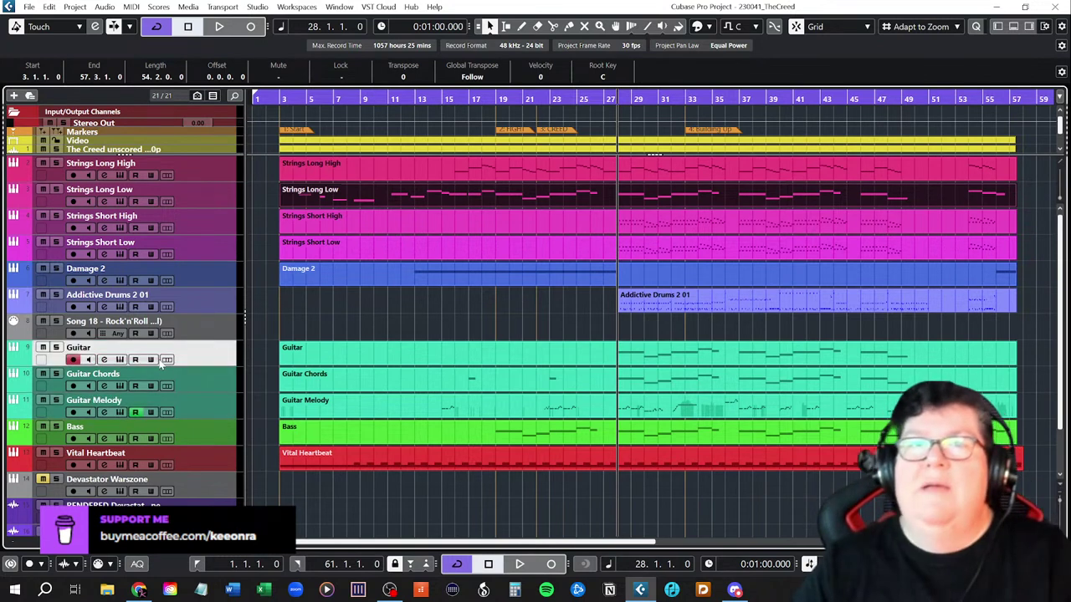
left_click(450, 390)
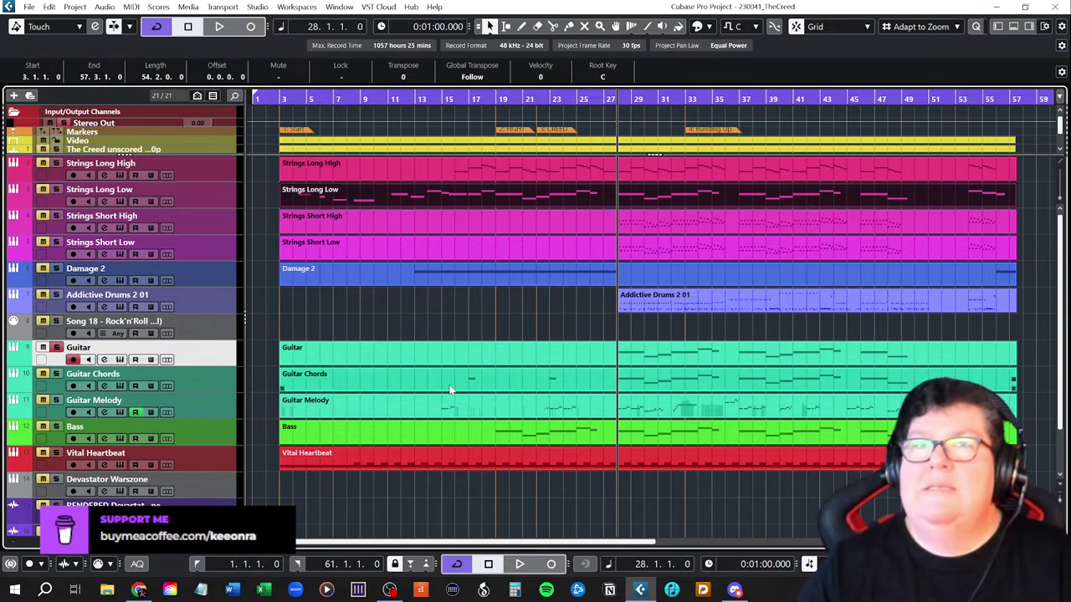
key("space")
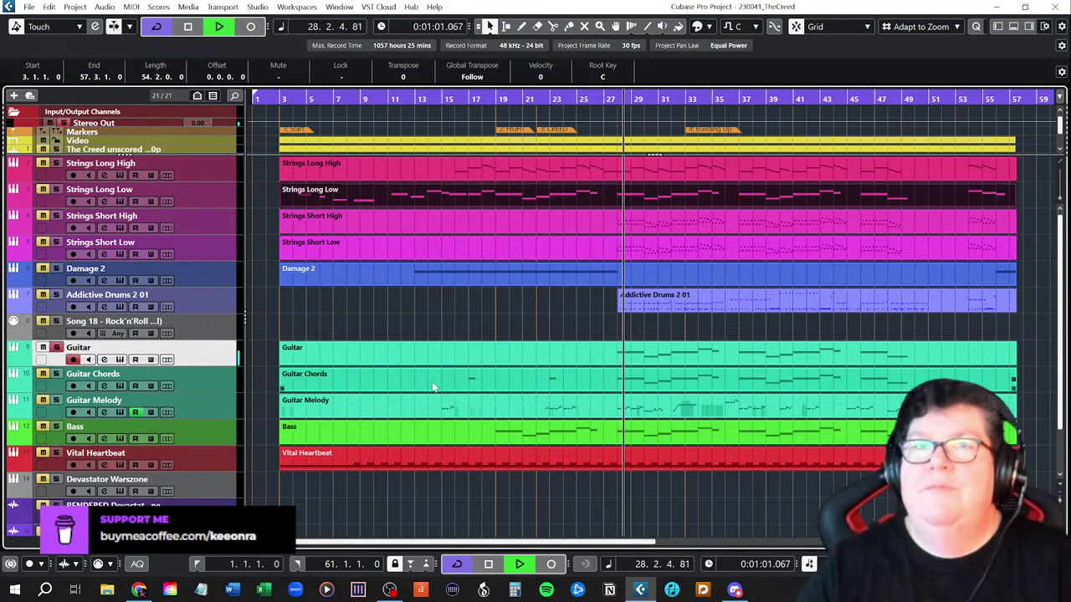
key("space")
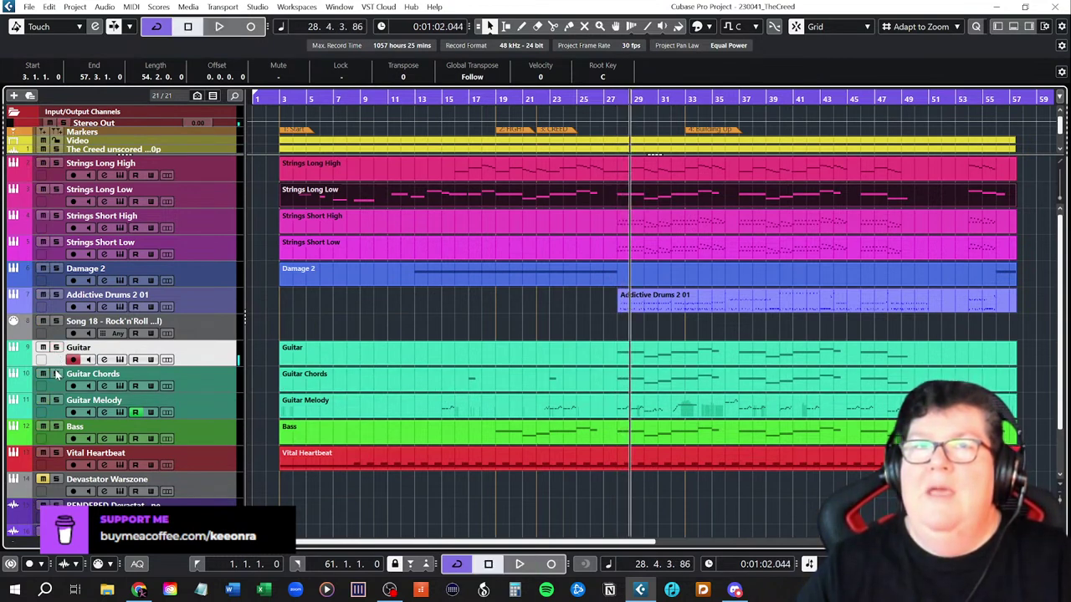
- Solo the Guitar Chords track, play it for almost two bars from just after bar 28, and return the playhead to bar 28
key("space")
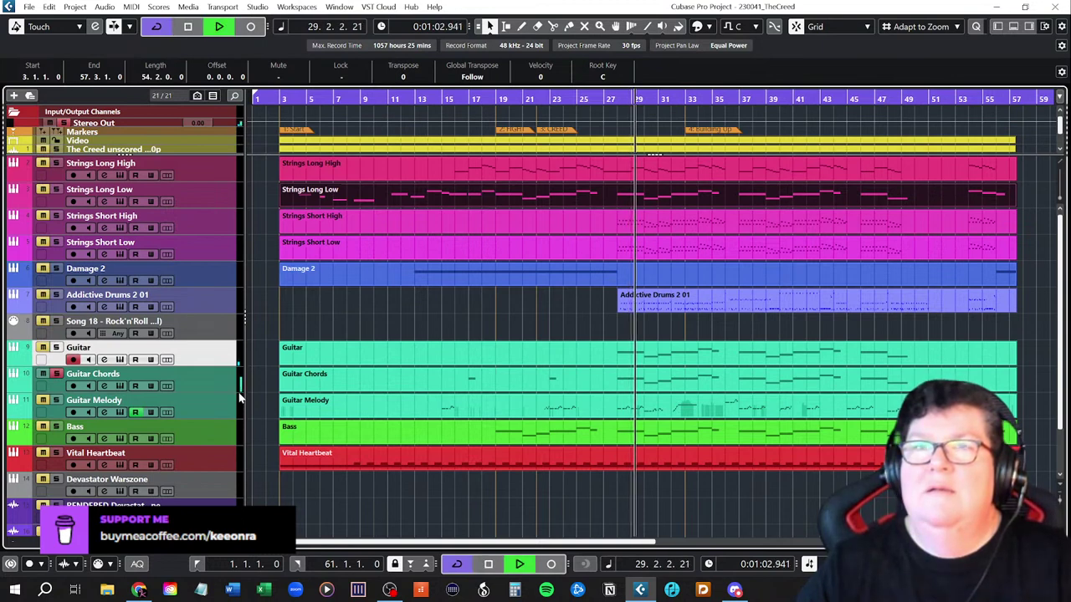
key("space")
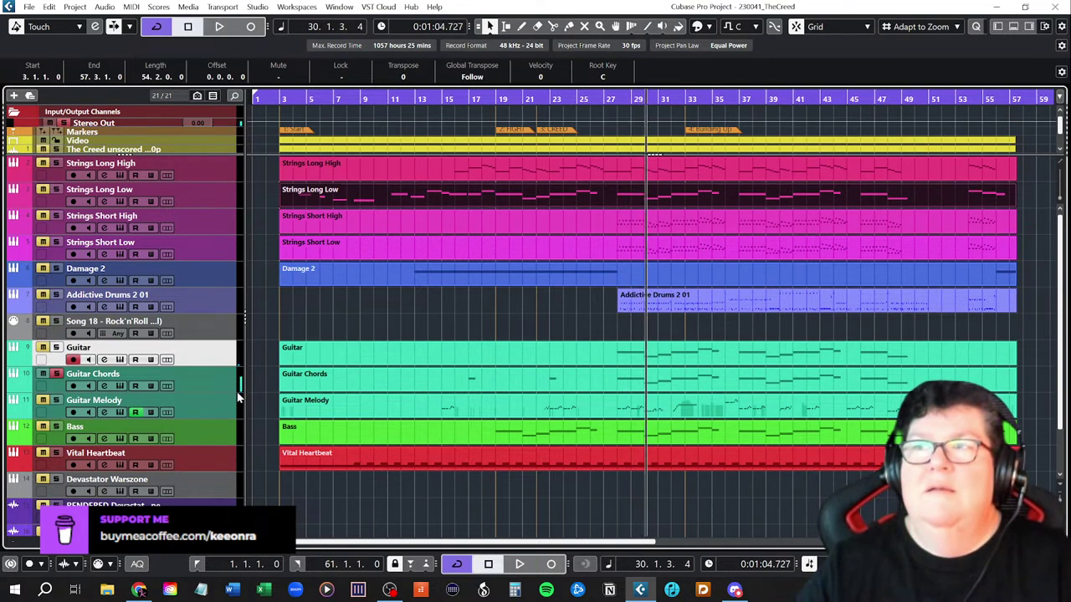
left_click(615, 100)
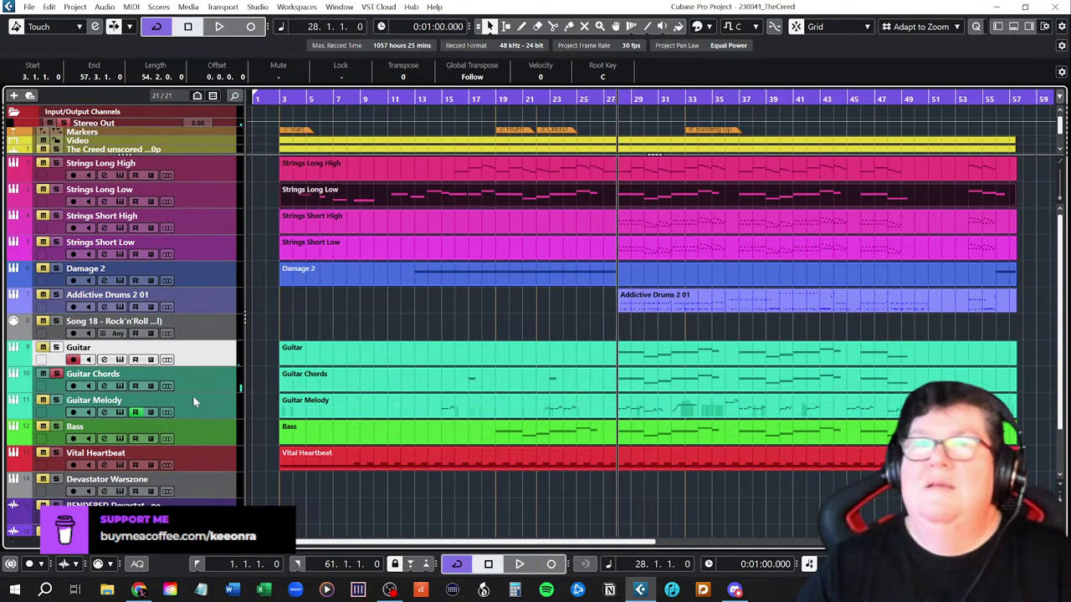
- Solo the Guitar track along with Guitar Chords, play both from bar 28 to nearly bar 31, and return the playhead to bar 28
key("space")
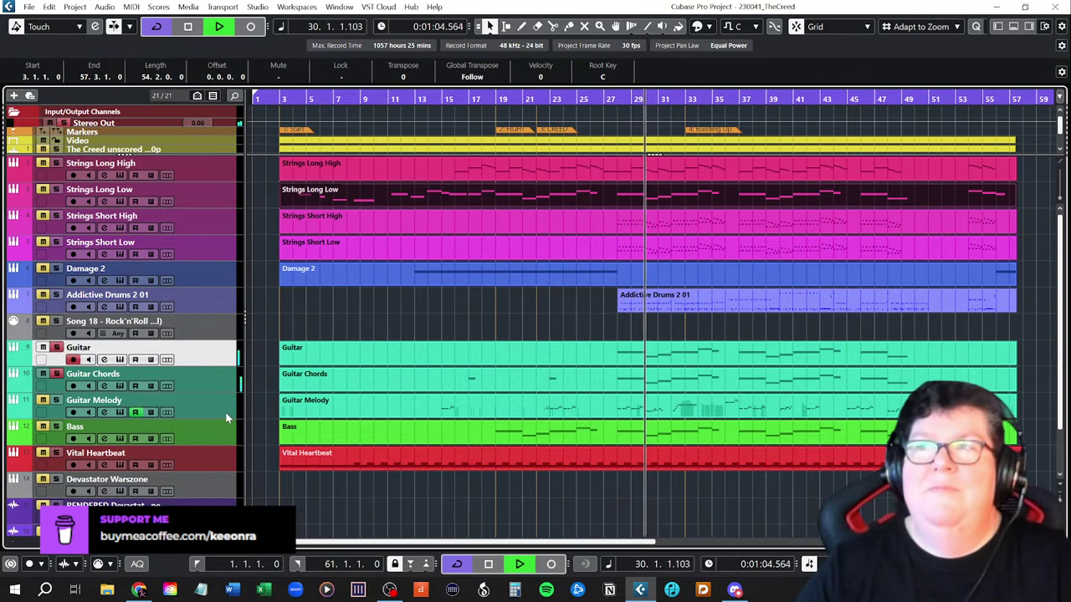
key("space")
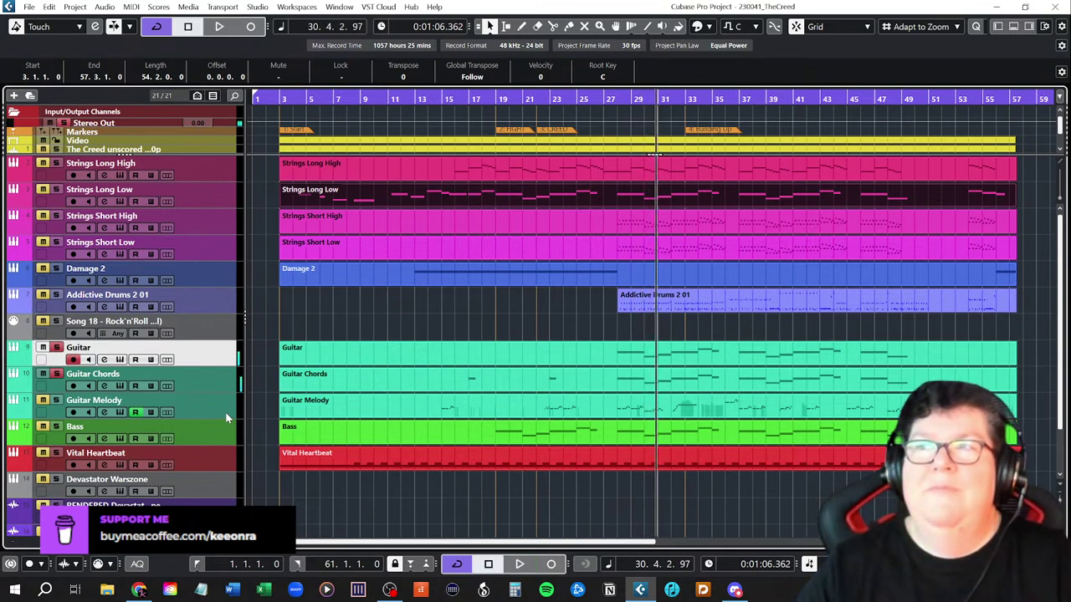
left_click(621, 99)
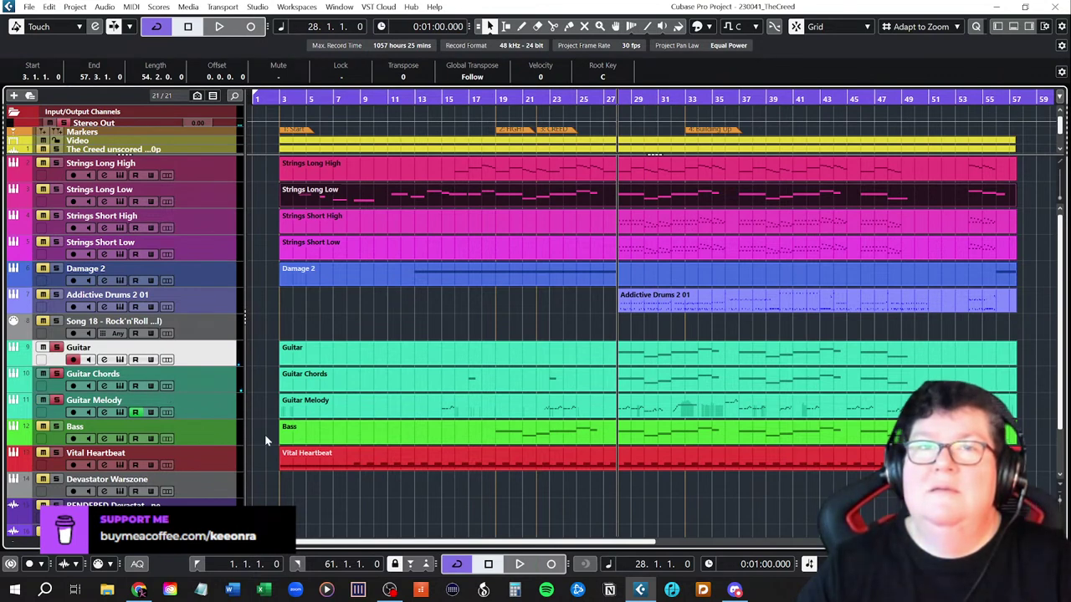
- Add Guitar Melody to the solos, play all three guitar tracks from bar 28 to bar 33, and set the playhead to bar 32
key("space")
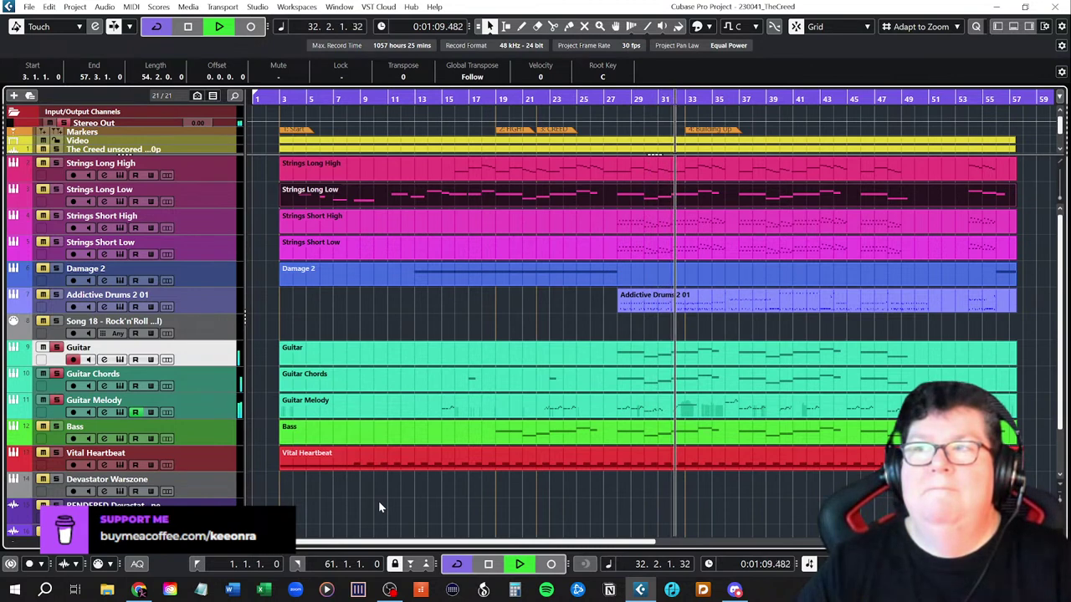
key("space")
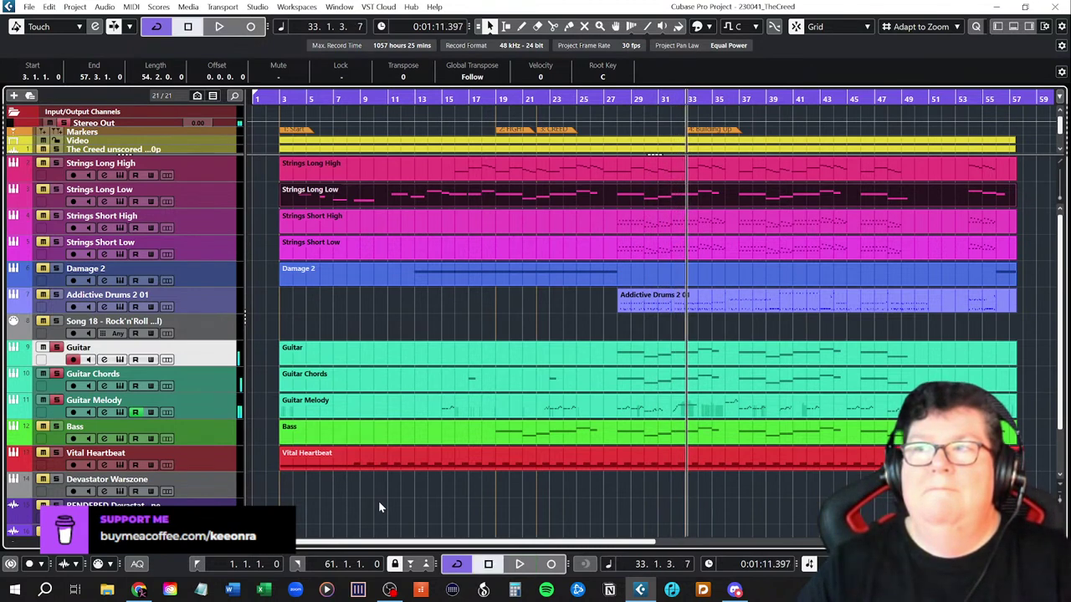
left_click(818, 285)
left_click(678, 100)
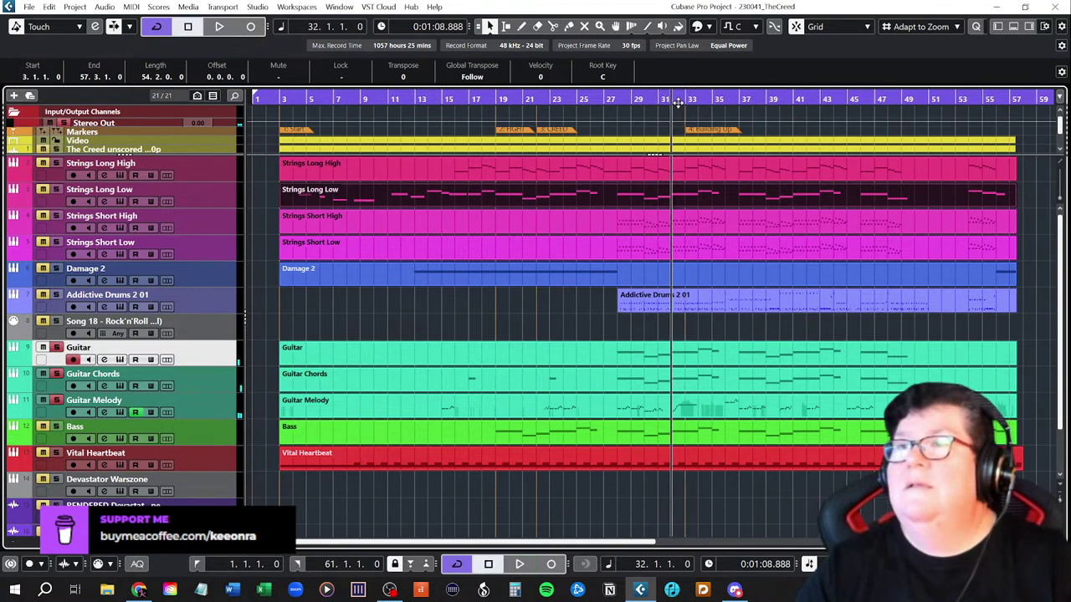
- Open the Guitar Melody part in the lower-zone key editor and place the playhead at 32.3.3
left_click(713, 415)
left_click(686, 414)
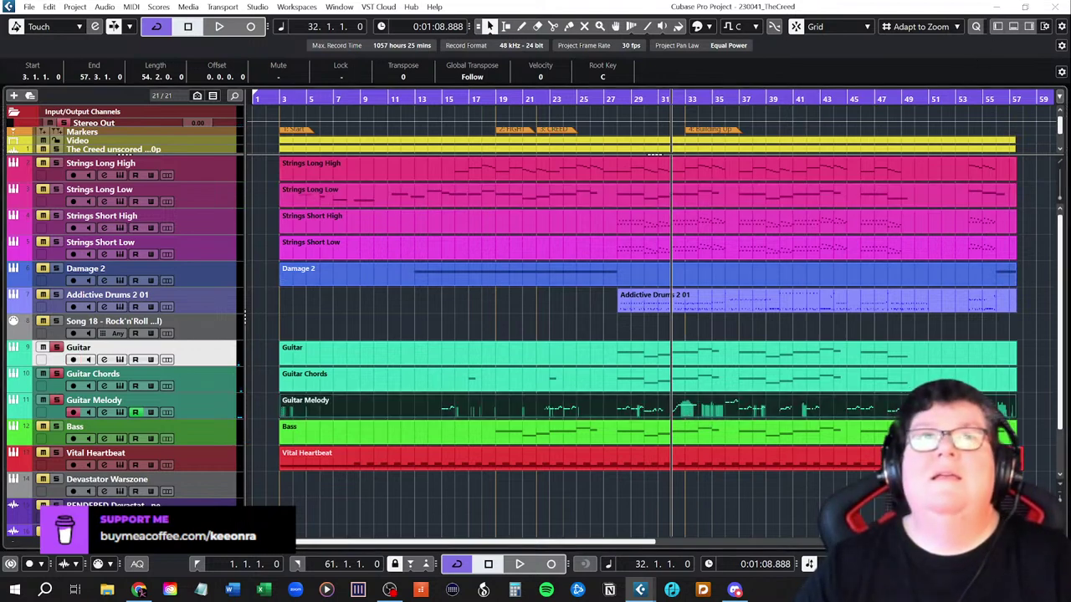
key("ctrl+e")
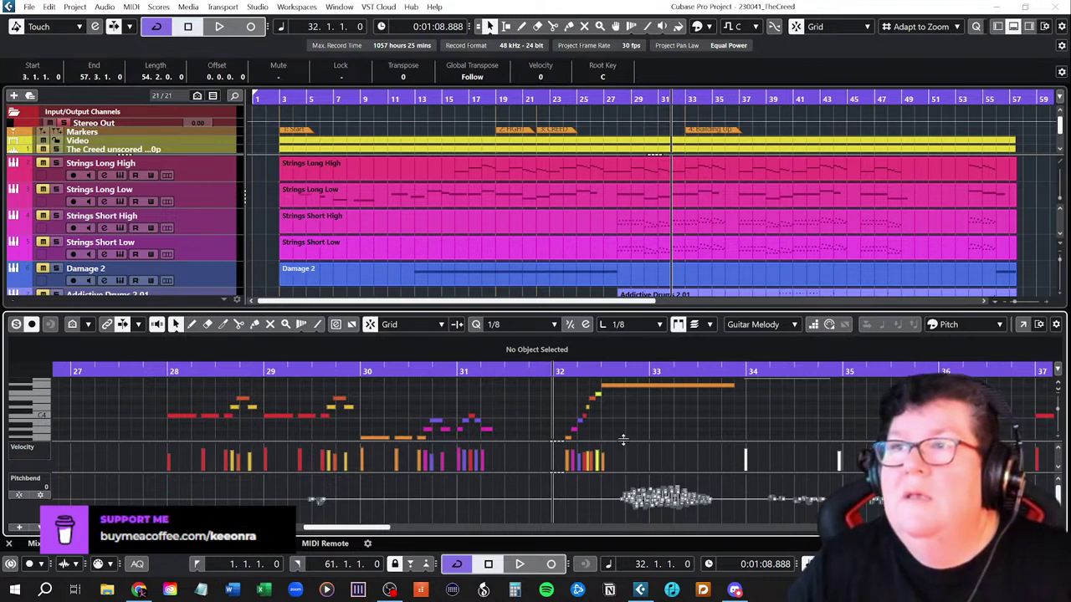
left_click(616, 372)
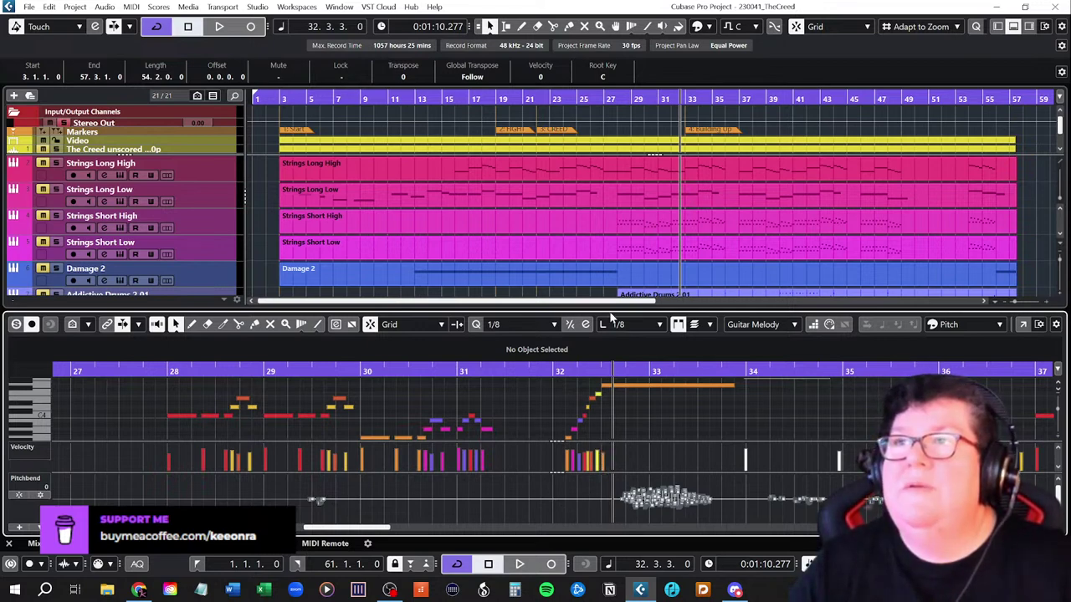
- Enlarge the key editor and its Pitchbend lane, and examine the bend curve around bar 33 up close
left_click_drag(610, 308, 612, 178)
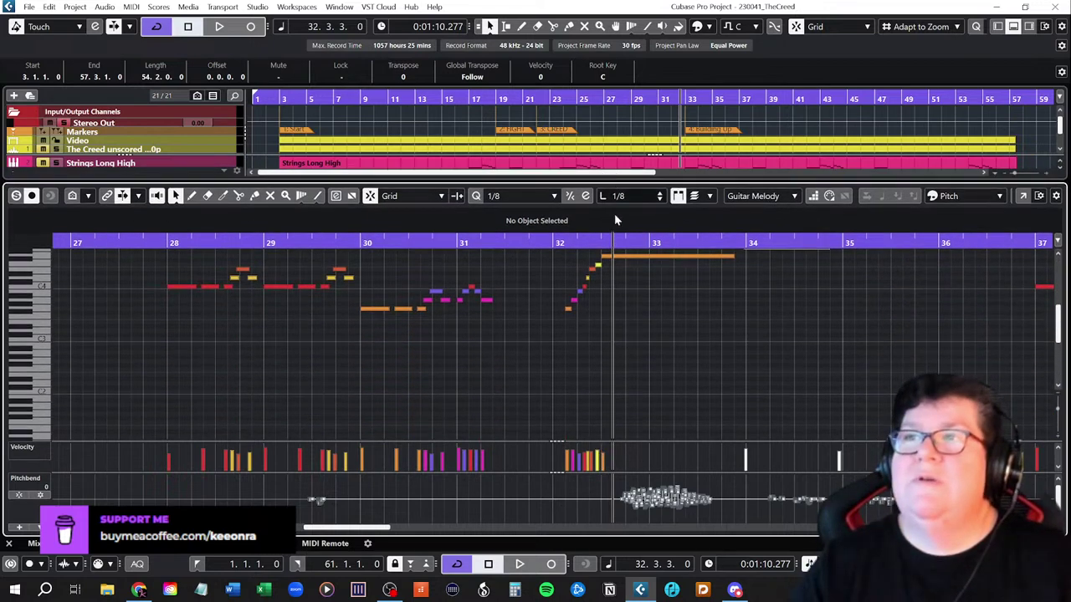
left_click_drag(628, 438, 627, 364)
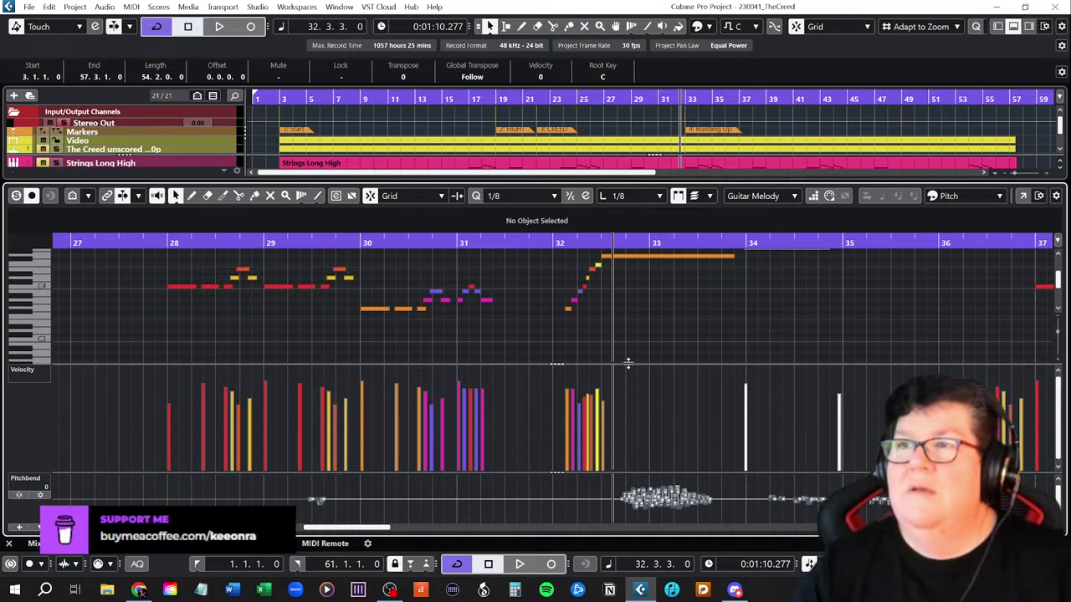
left_click_drag(628, 473, 628, 421)
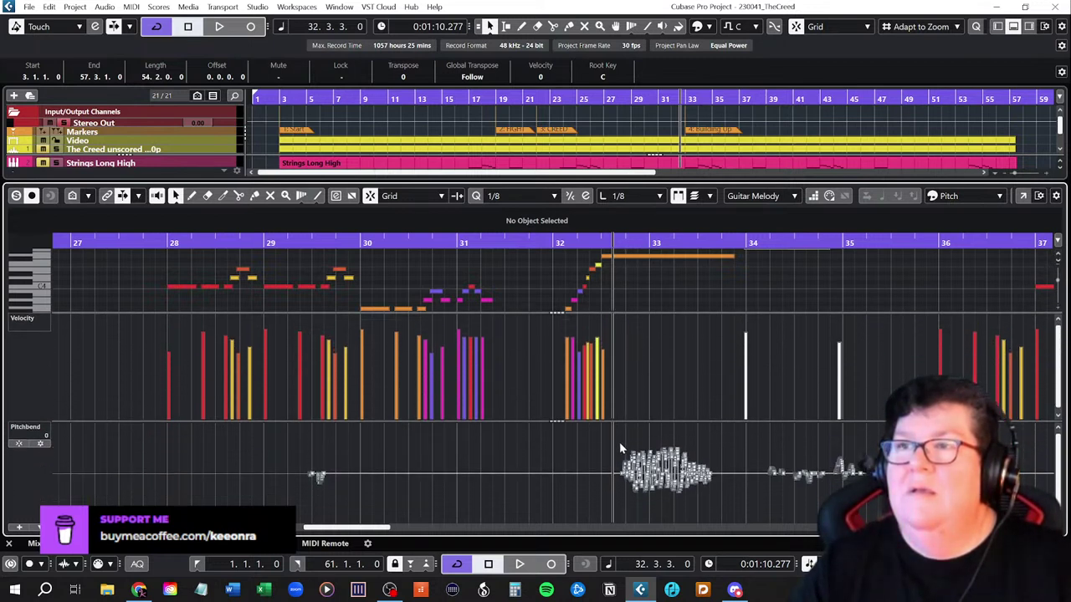
left_click_drag(592, 312, 591, 373)
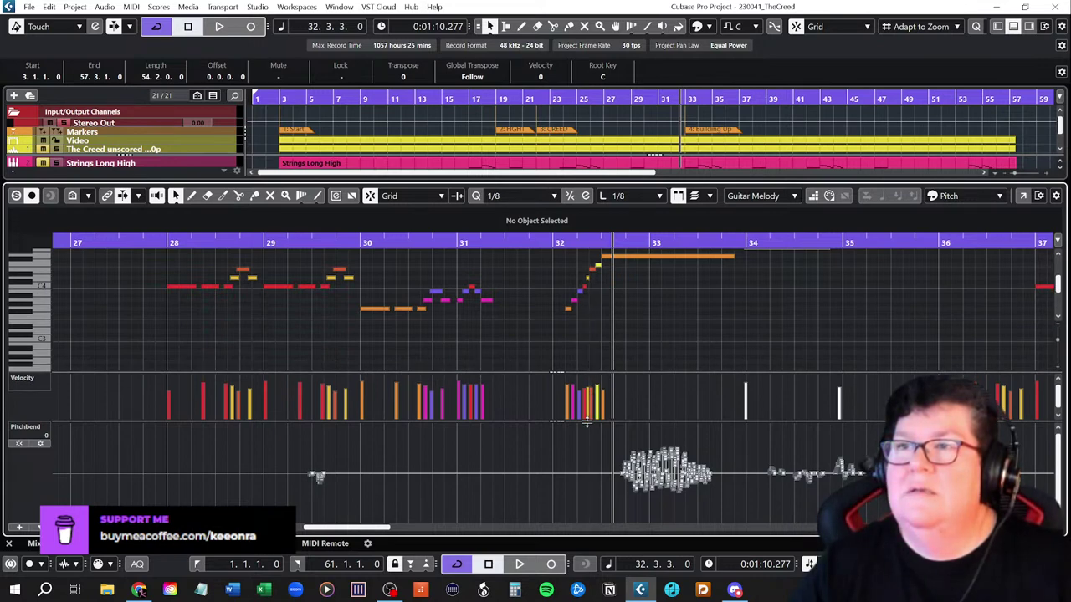
left_click_drag(585, 422, 591, 337)
scroll(656, 471, "up", 6)
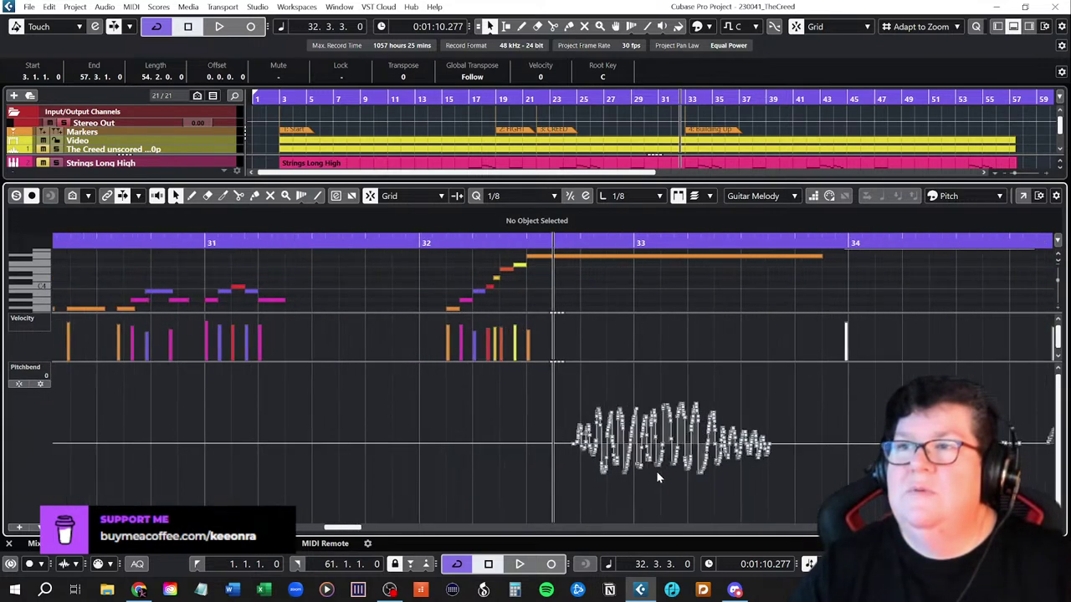
scroll(652, 482, "up", 1)
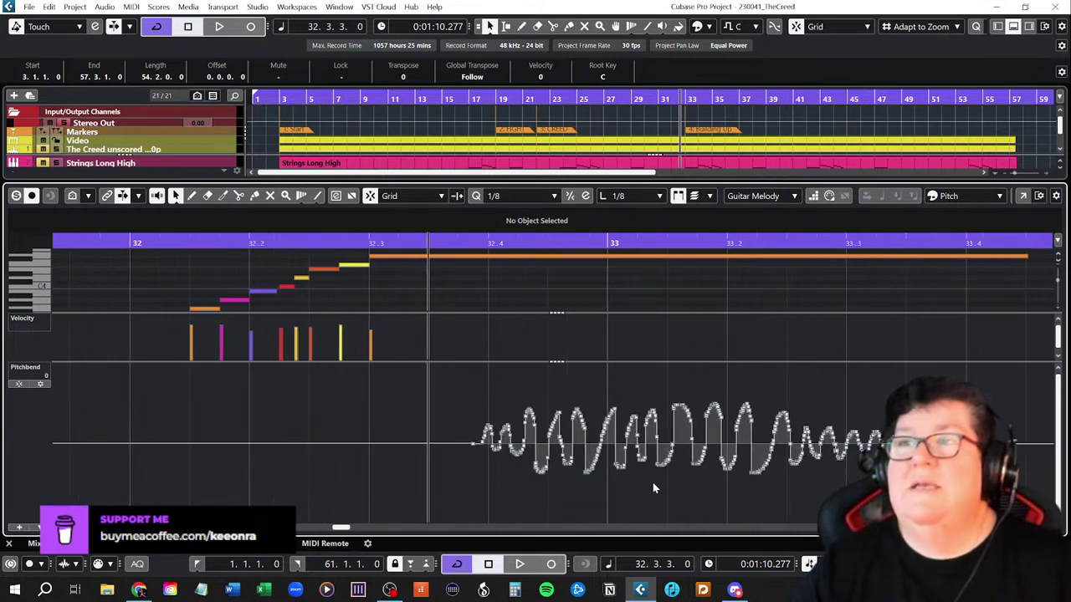
scroll(653, 488, "up", 1)
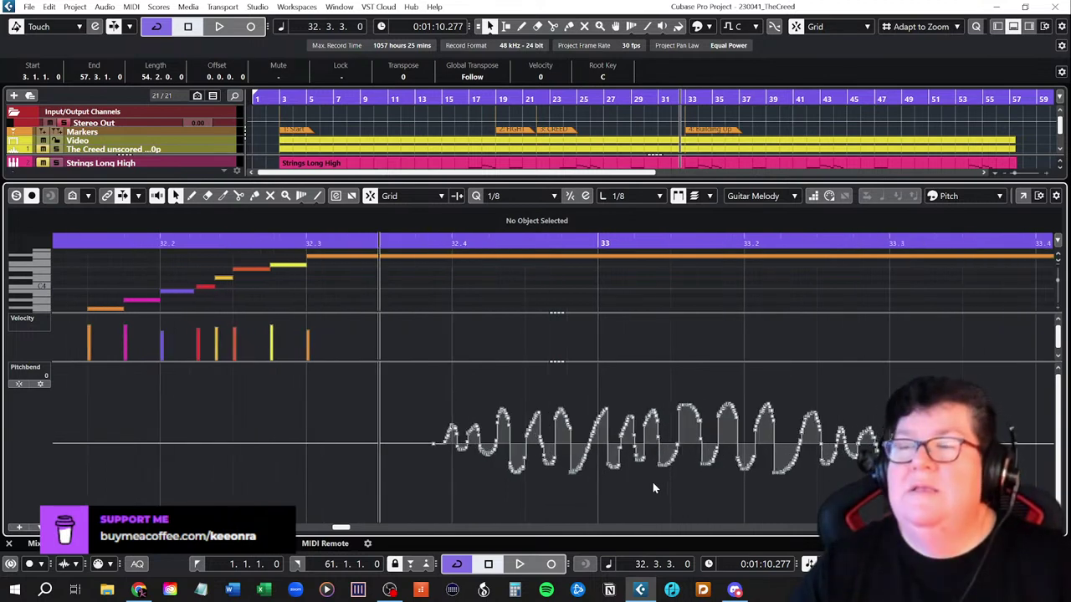
scroll(654, 488, "up", 1)
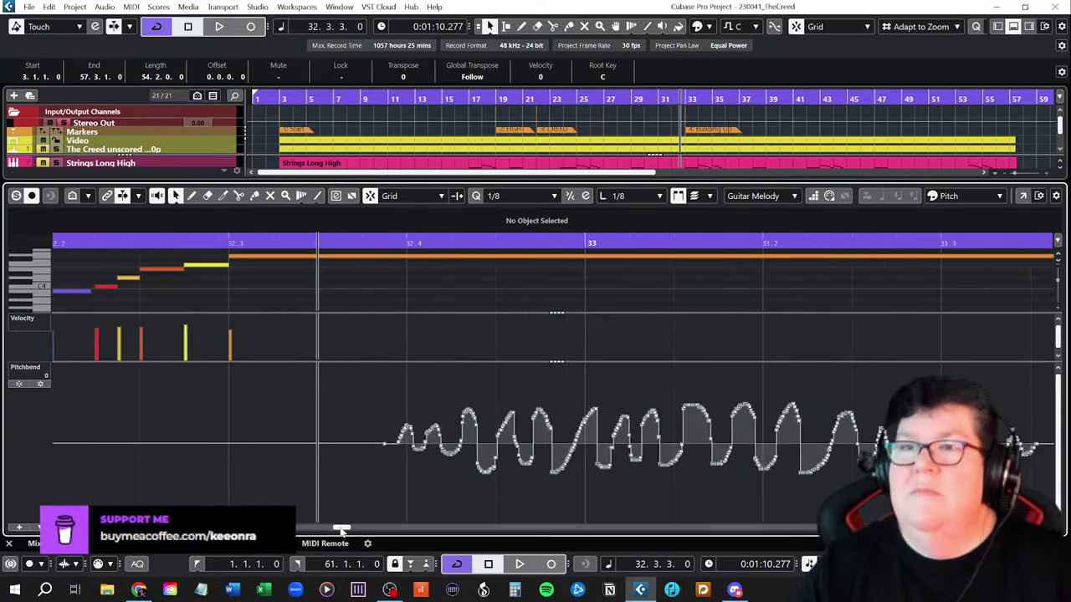
left_click_drag(341, 530, 343, 530)
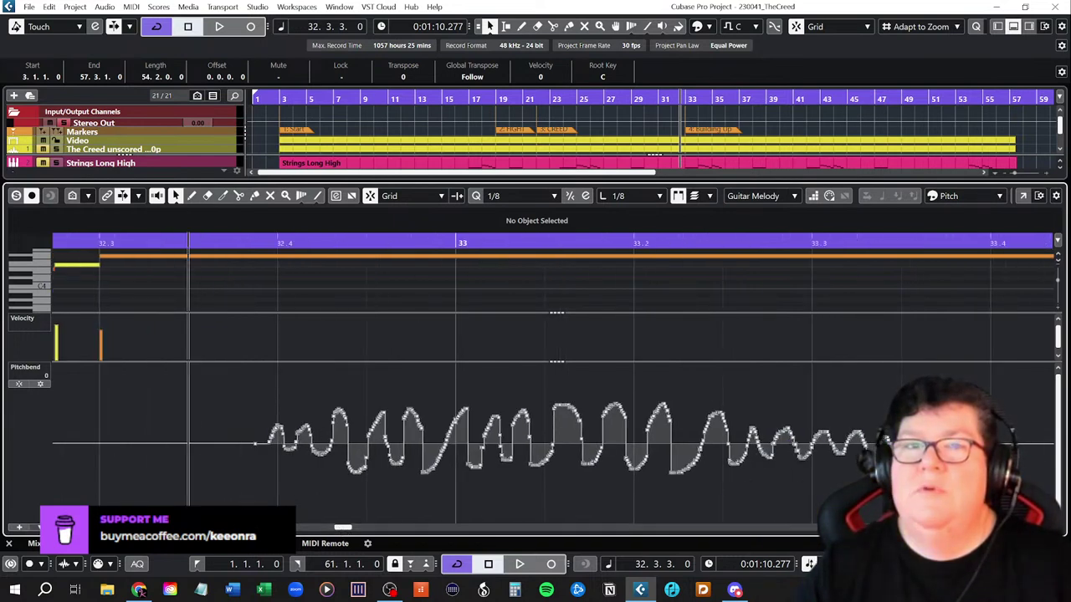
- Show the CC 1 (Modulation) and CC 7 (Main Volume) controller lanes below the Pitchbend lane
left_click(20, 527)
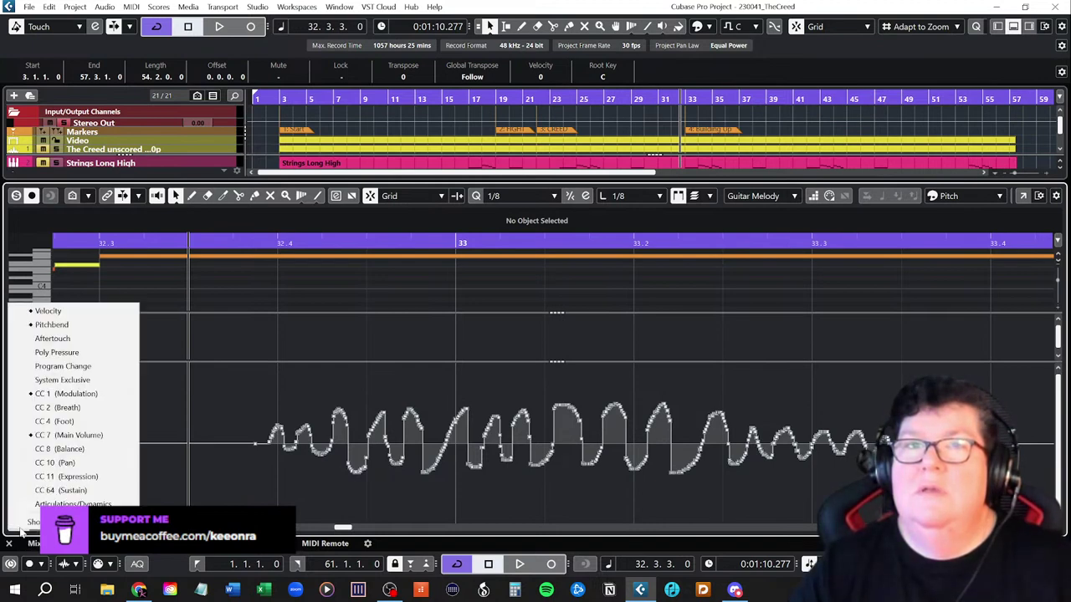
left_click(20, 527)
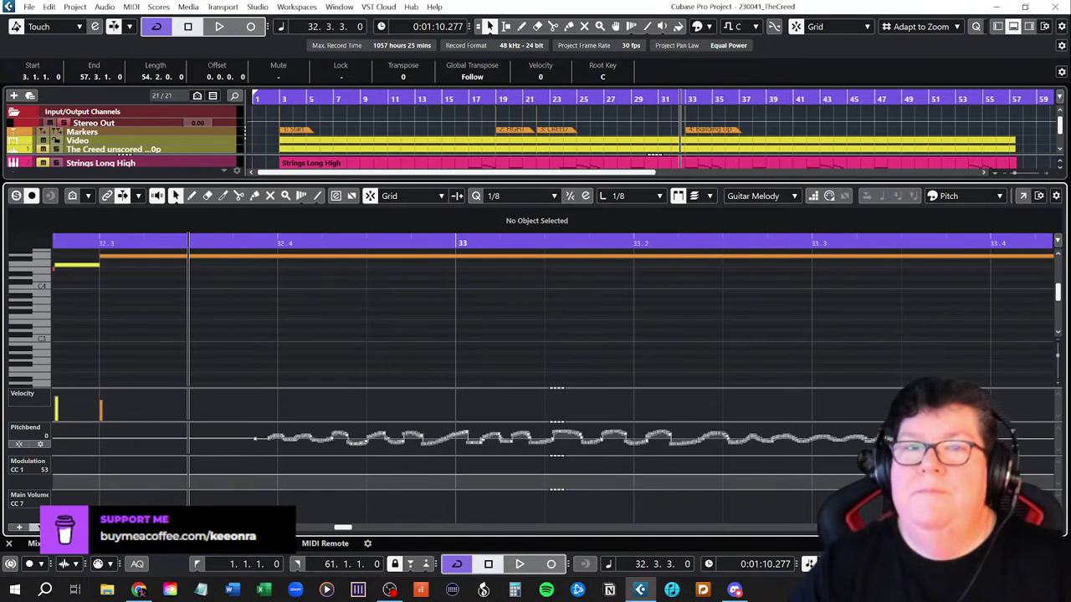
left_click(20, 527)
left_click(22, 519)
- Remove the Main Volume and Modulation controller lanes from the key editor
right_click(35, 502)
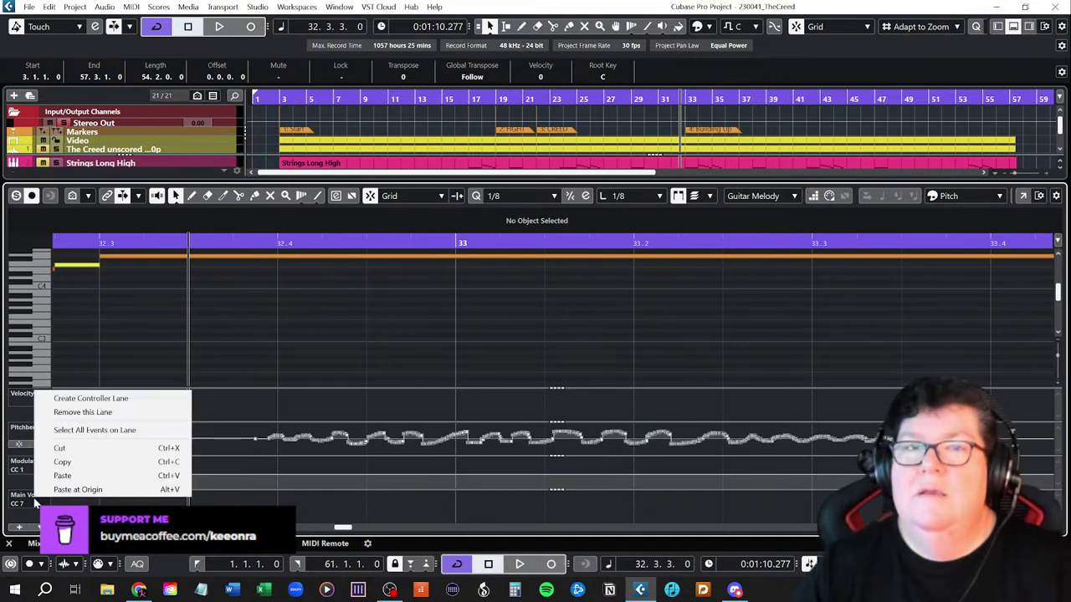
left_click(77, 412)
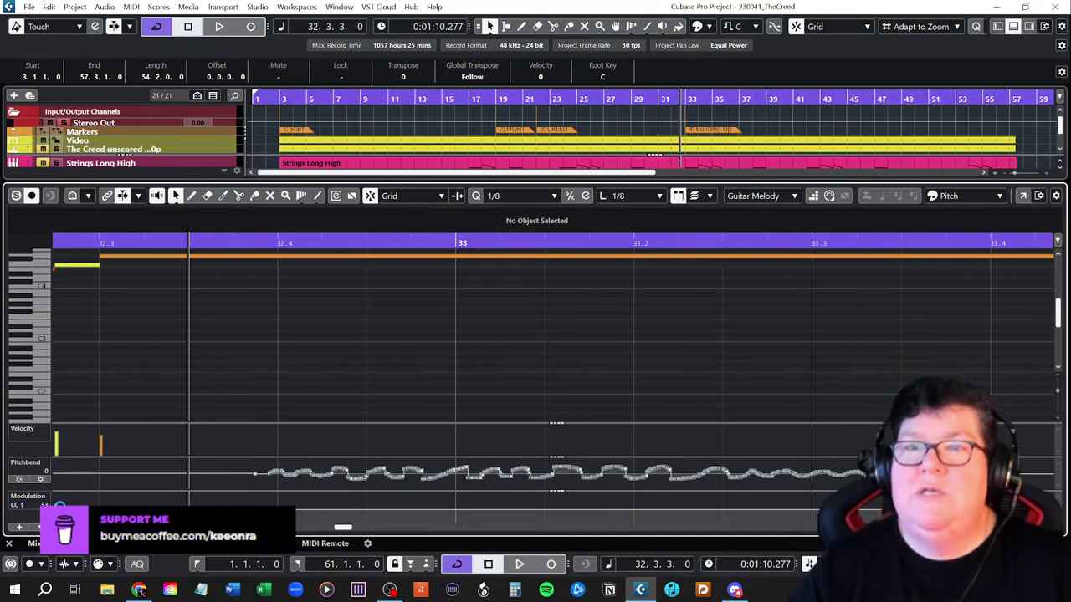
right_click(34, 502)
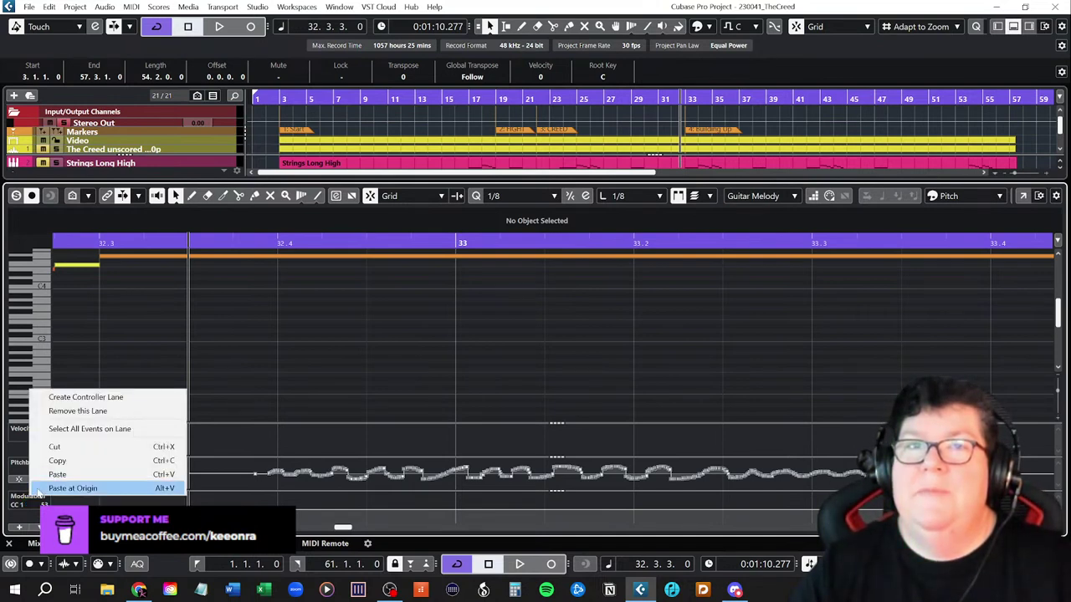
left_click(64, 413)
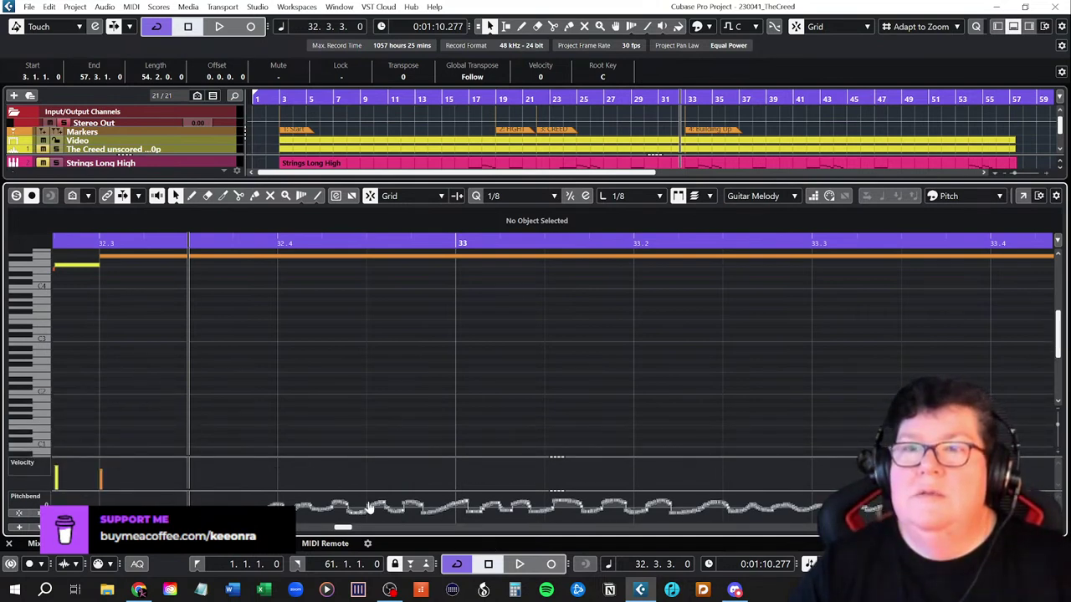
- Enlarge the Velocity and Pitchbend lanes, and examine the bends in bars 33 and 34
left_click_drag(350, 456, 352, 432)
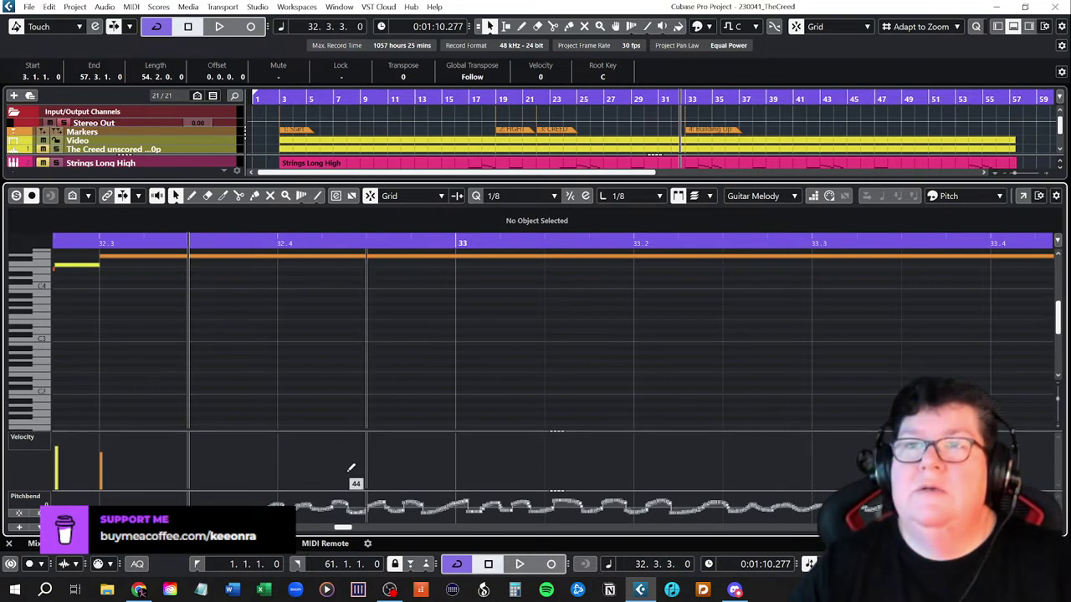
left_click_drag(338, 491, 358, 357)
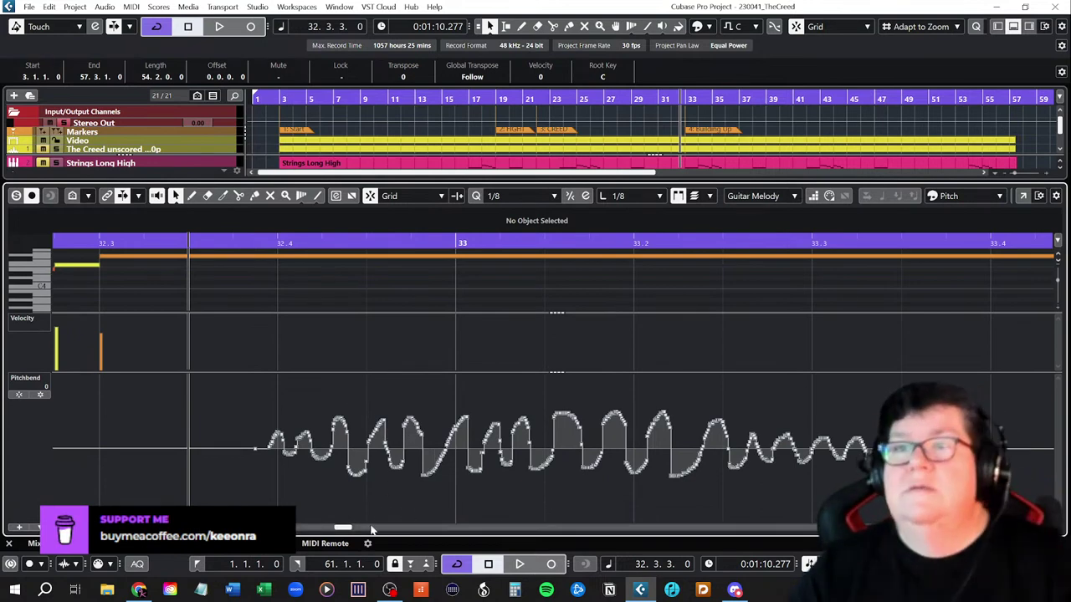
scroll(360, 530, "right", 6)
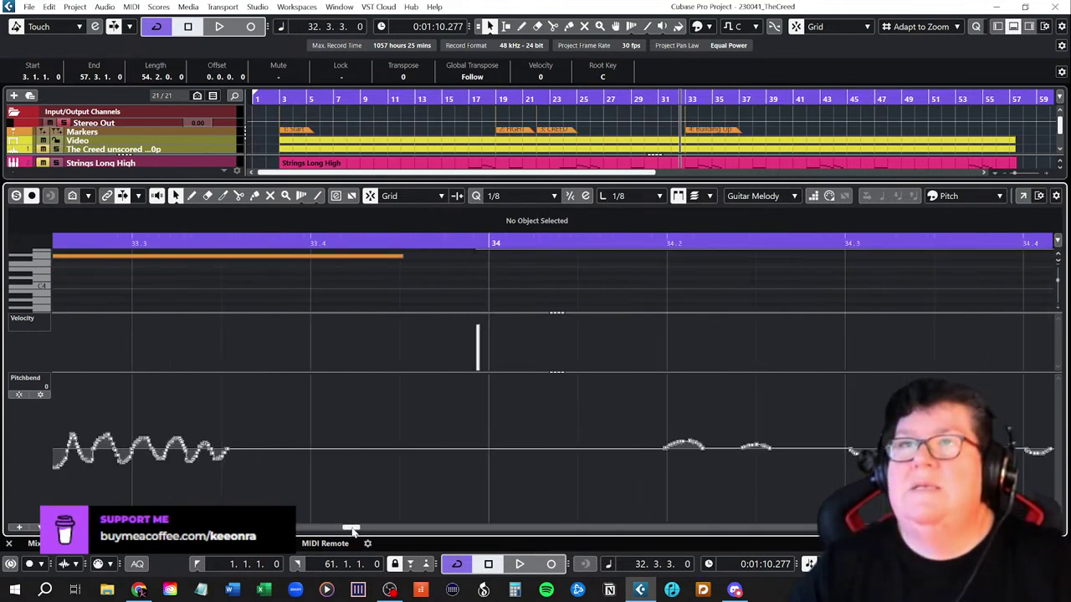
scroll(351, 530, "left", 6)
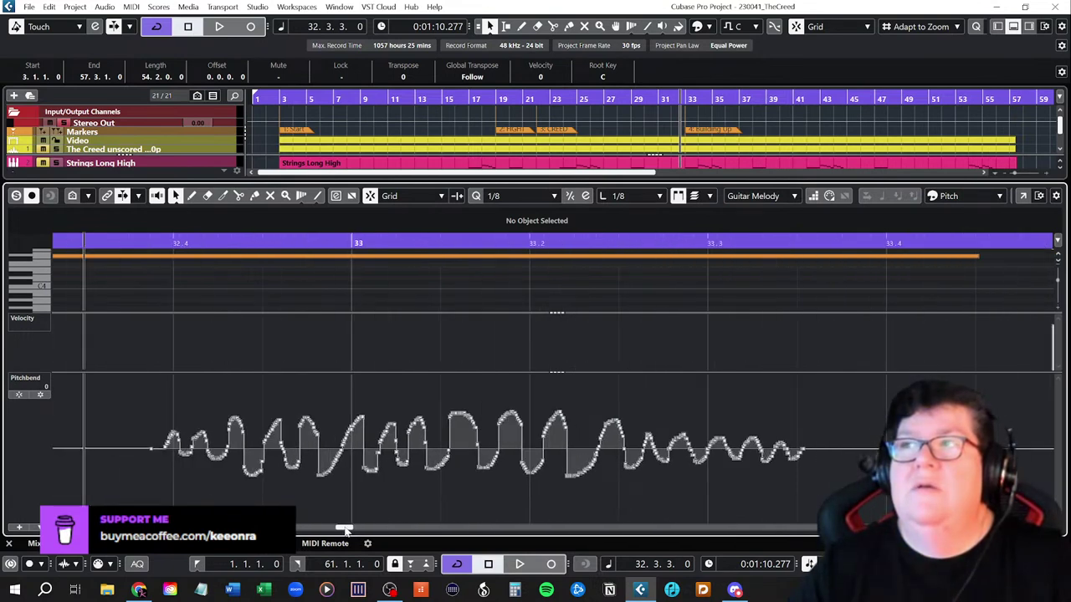
scroll(345, 530, "left", 2)
scroll(345, 530, "left", 2)
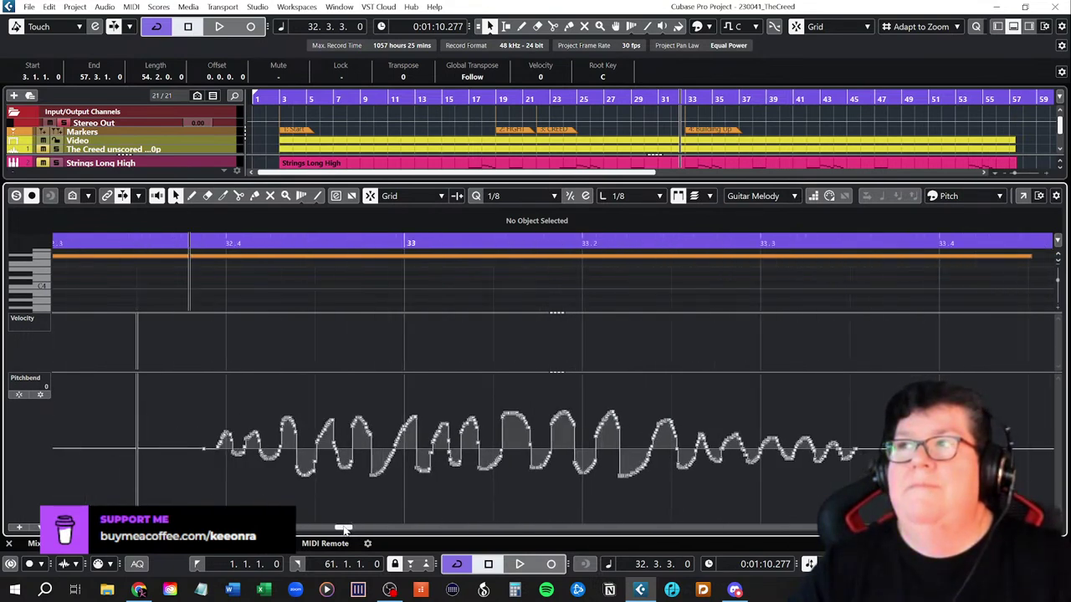
scroll(344, 530, "right", 2)
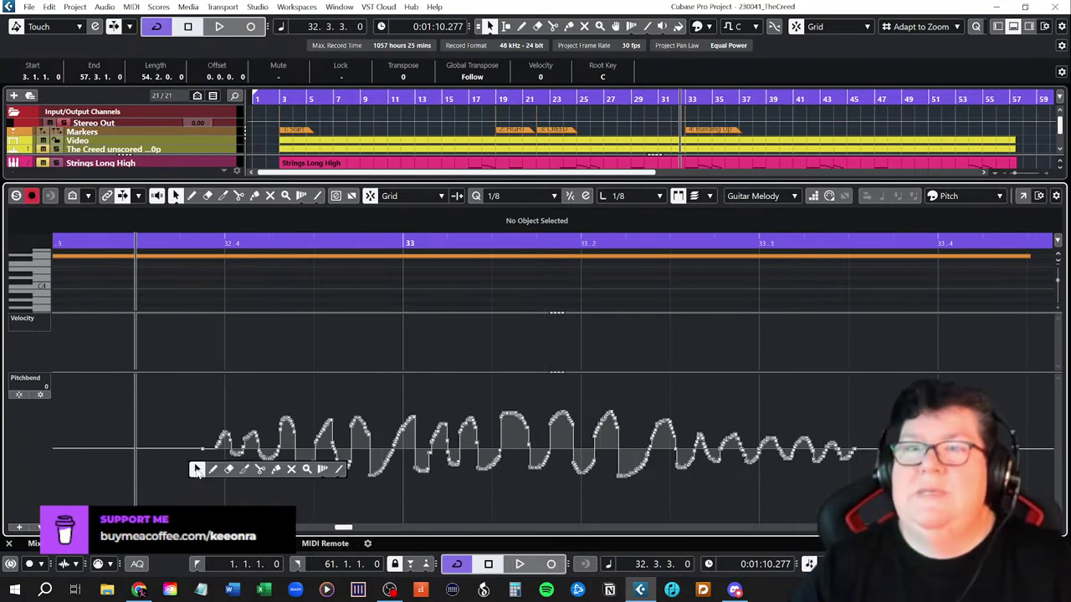
- Redraw the pitchbend curve freehand with the Draw tool as broader, smoother waves from just before 32.4 through past 33.3
key("8")
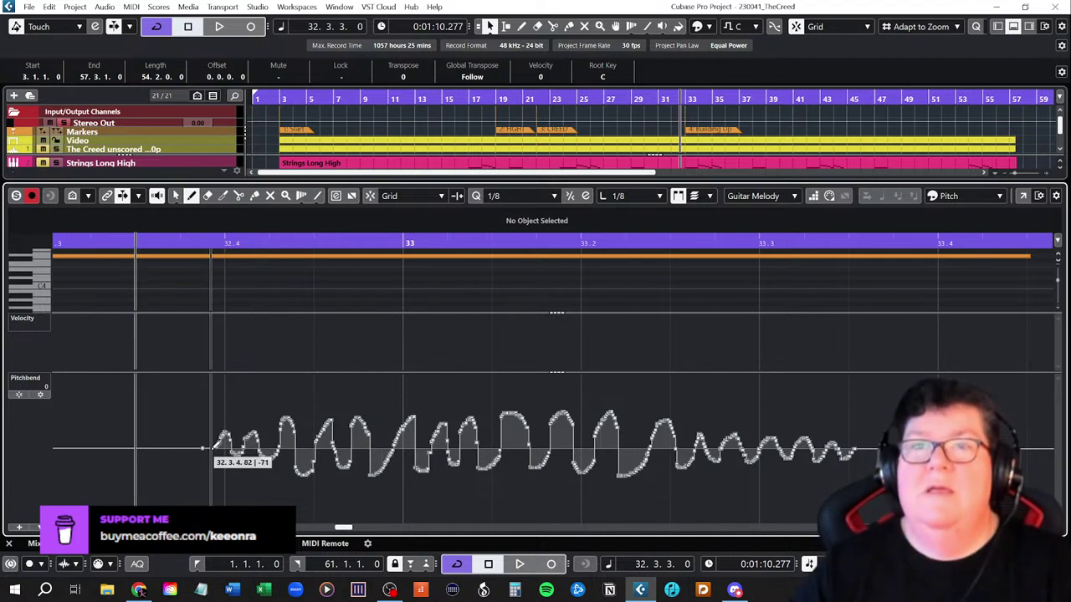
mouse_move(230, 422)
left_mouse_down()
mouse_move(266, 457)
mouse_move(292, 472)
mouse_move(350, 408)
mouse_move(375, 402)
mouse_move(420, 471)
mouse_move(460, 470)
mouse_move(535, 407)
mouse_move(582, 400)
mouse_move(633, 473)
mouse_move(674, 469)
mouse_move(732, 399)
mouse_move(751, 416)
left_mouse_up()
left_click_drag(790, 447, 830, 414)
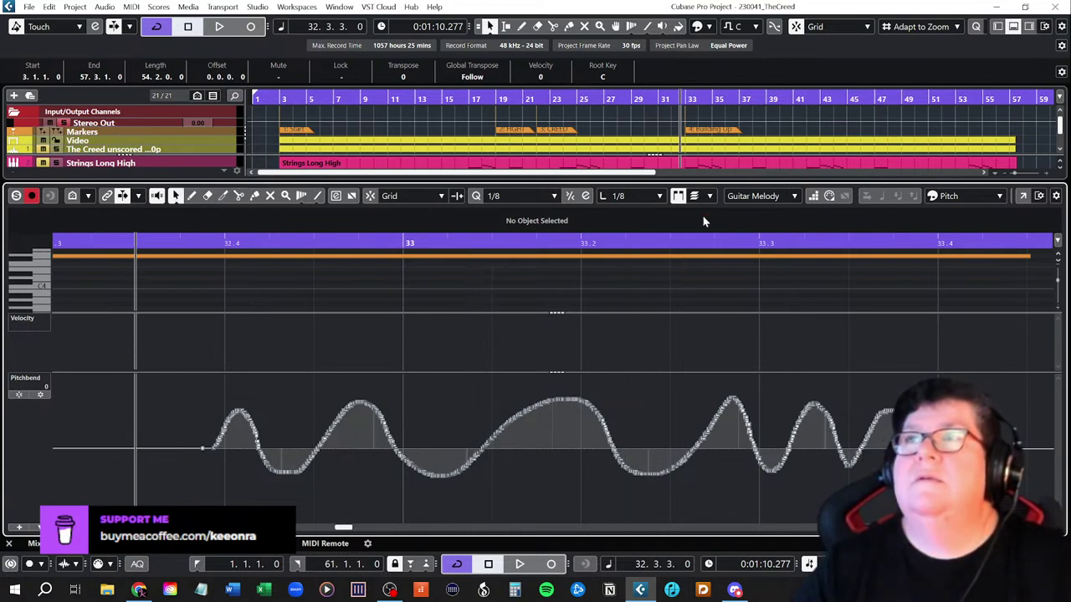
- Play the guitar melody from about bar 31 to audition the redrawn pitch bends, and undo that pitchbend drawing
left_click(661, 99)
key("space")
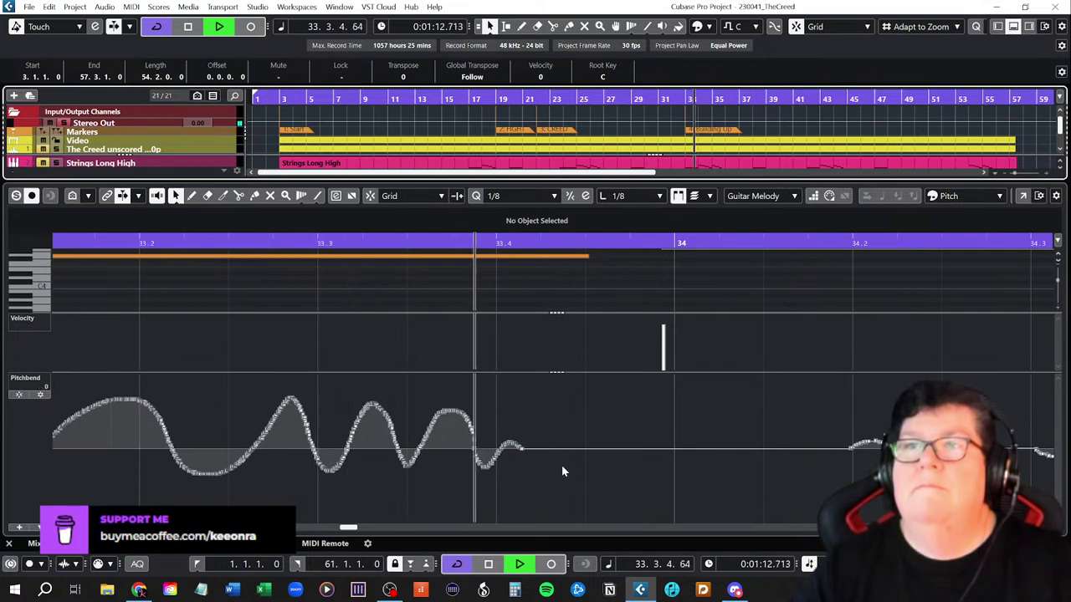
key("space")
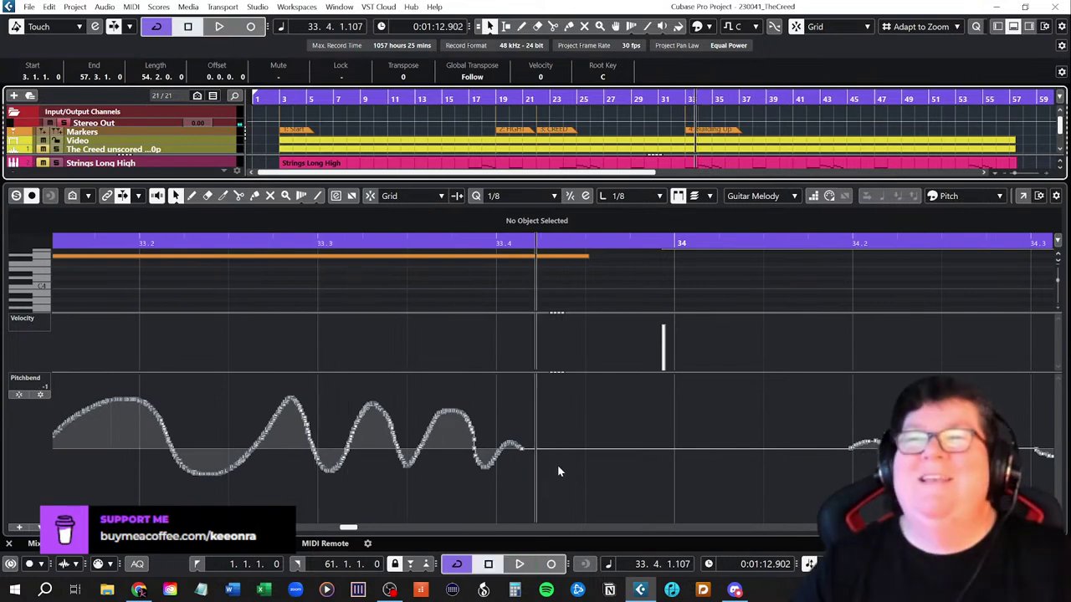
left_click_drag(357, 528, 347, 529)
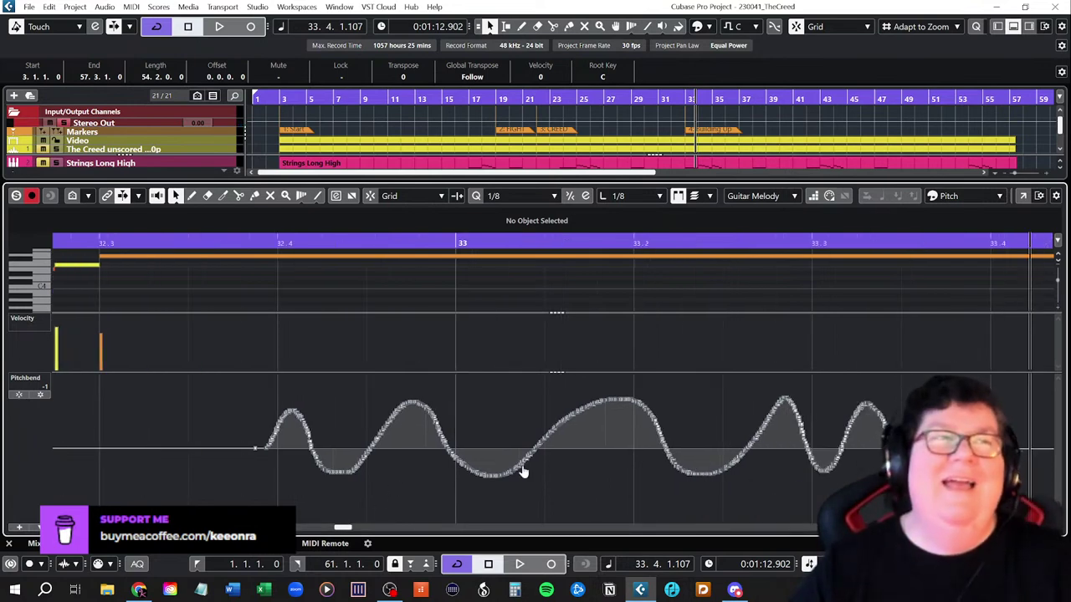
scroll(574, 466, "down", 2)
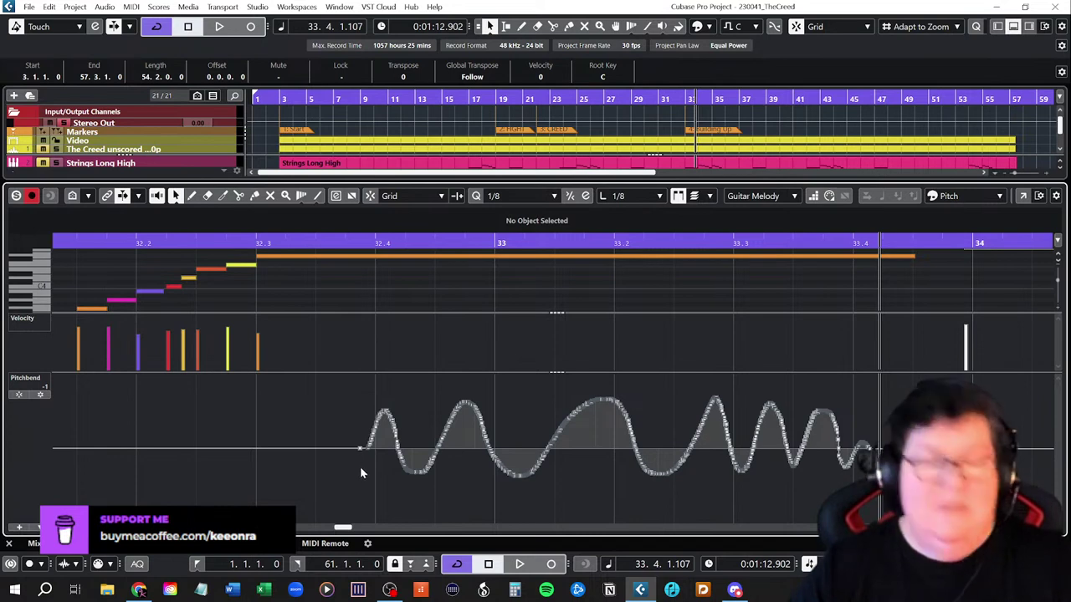
key("ctrl+z")
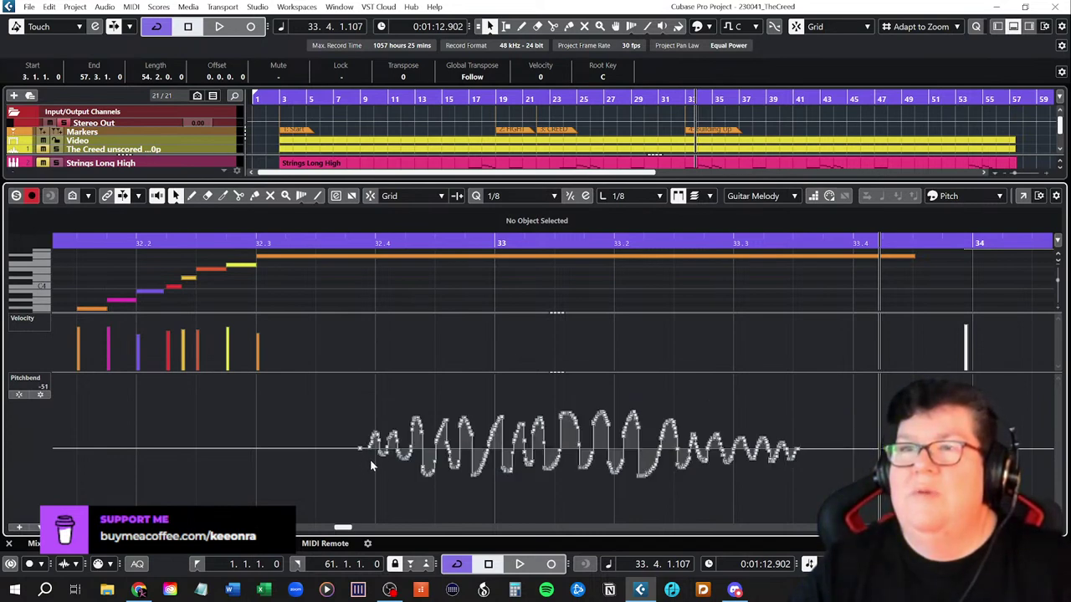
- Redraw the pitchbend freehand as lower, broad waves from just before 32.4 to just before 33.4, and play the passage
key("8")
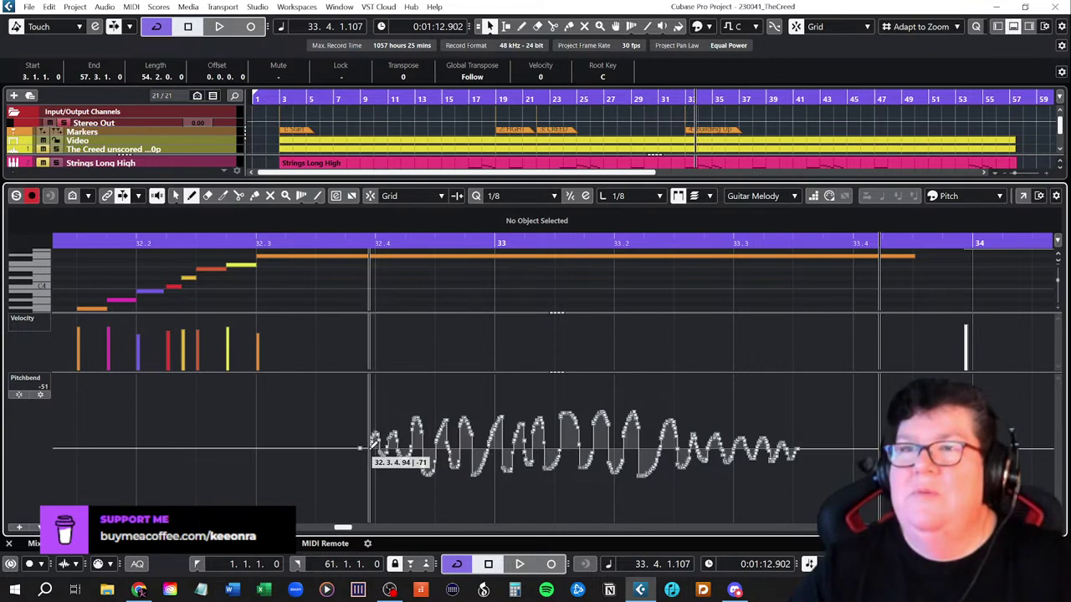
mouse_move(368, 451)
left_mouse_down()
mouse_move(386, 428)
mouse_move(405, 456)
mouse_move(450, 430)
mouse_move(466, 450)
mouse_move(486, 449)
mouse_move(516, 424)
mouse_move(545, 460)
mouse_move(595, 418)
mouse_move(634, 462)
mouse_move(688, 428)
mouse_move(730, 447)
mouse_move(745, 428)
mouse_move(764, 452)
mouse_move(791, 428)
mouse_move(812, 465)
mouse_move(830, 429)
mouse_move(835, 453)
left_mouse_up()
key("1")
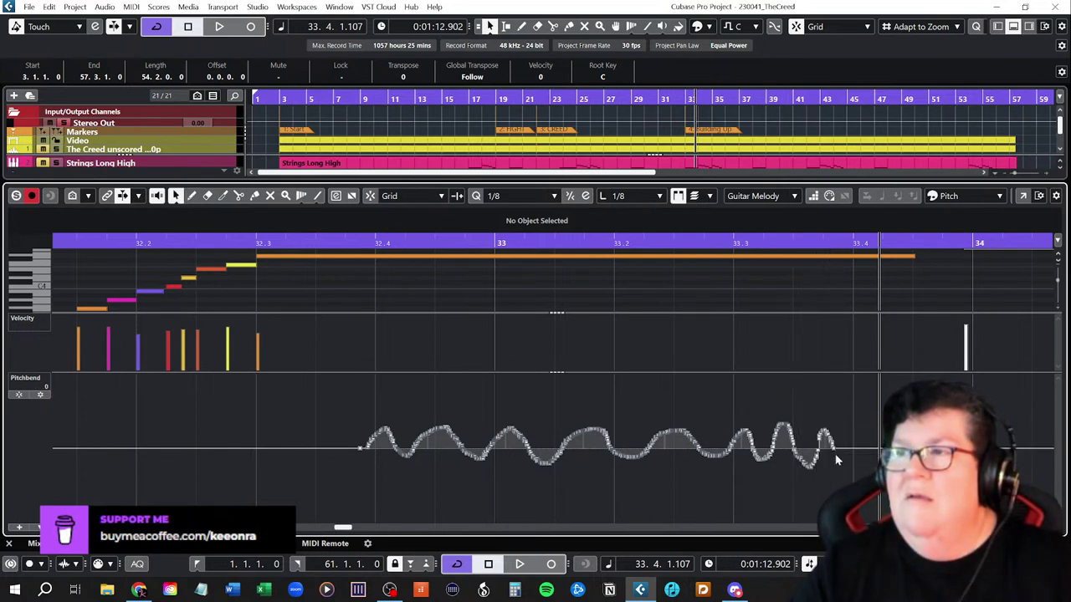
left_click(72, 243)
key("space")
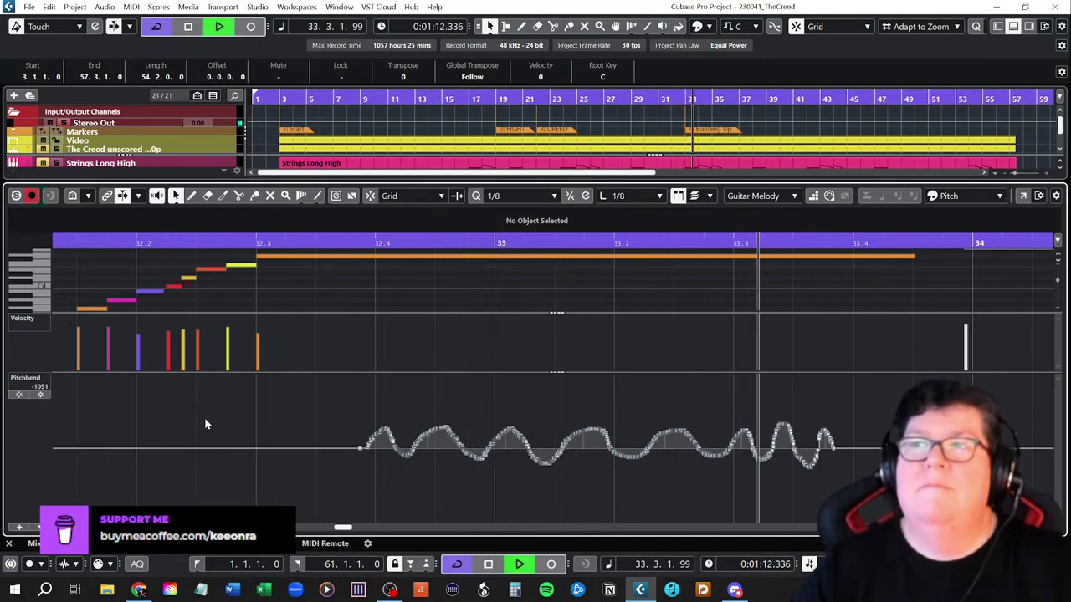
key("space")
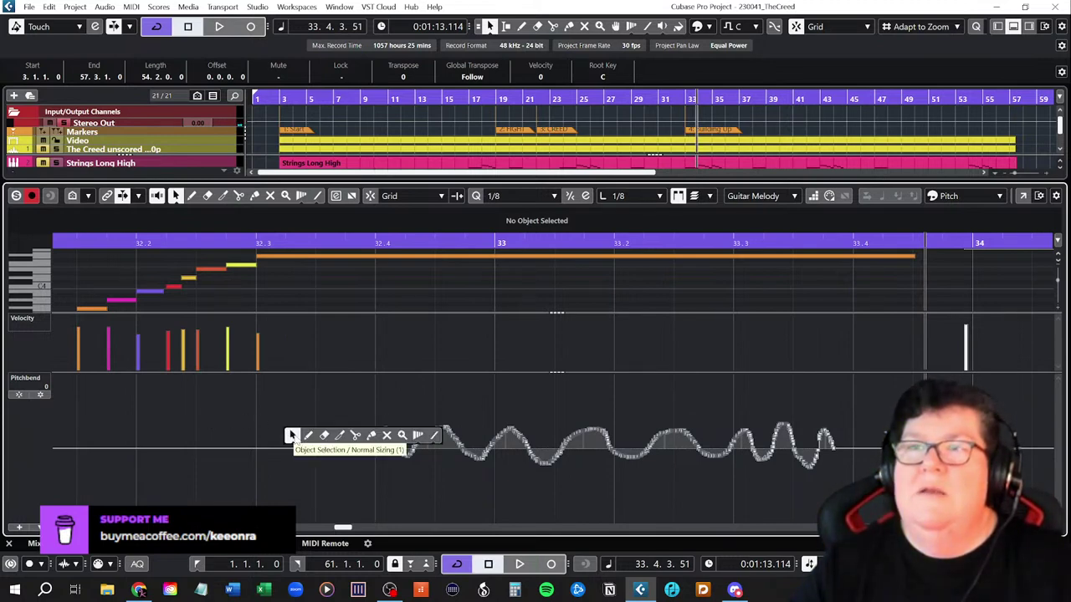
- Redraw the pitchbend as taller, more regular waves over the long note from just before 32.4 to about 33.4, and audition it
left_click(308, 436)
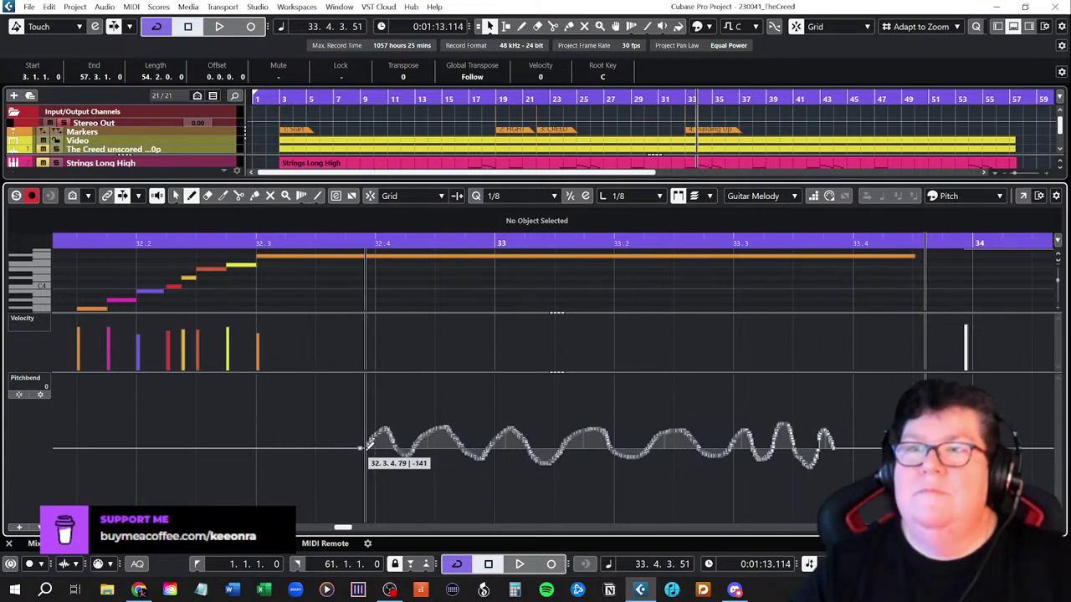
mouse_move(368, 448)
left_mouse_down()
mouse_move(392, 428)
mouse_move(400, 464)
mouse_move(425, 431)
mouse_move(440, 431)
mouse_move(450, 461)
mouse_move(465, 460)
mouse_move(485, 422)
mouse_move(498, 428)
mouse_move(507, 462)
mouse_move(552, 417)
mouse_move(586, 467)
mouse_move(619, 418)
mouse_move(634, 424)
mouse_move(651, 466)
mouse_move(669, 461)
mouse_move(706, 416)
mouse_move(728, 467)
mouse_move(759, 411)
mouse_move(779, 458)
mouse_move(821, 416)
left_mouse_up()
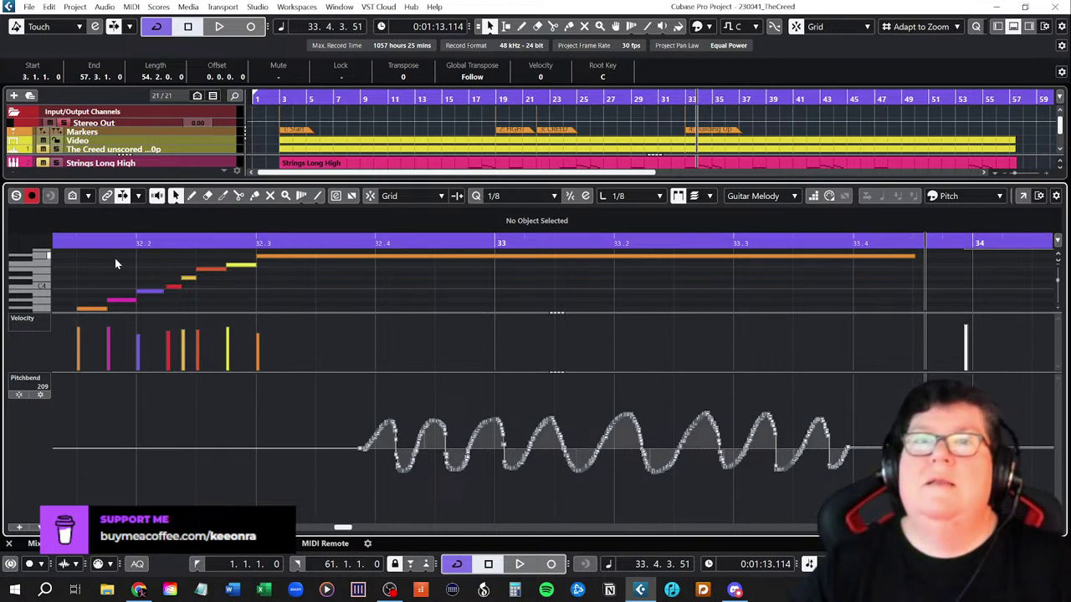
left_click(70, 242)
key("space")
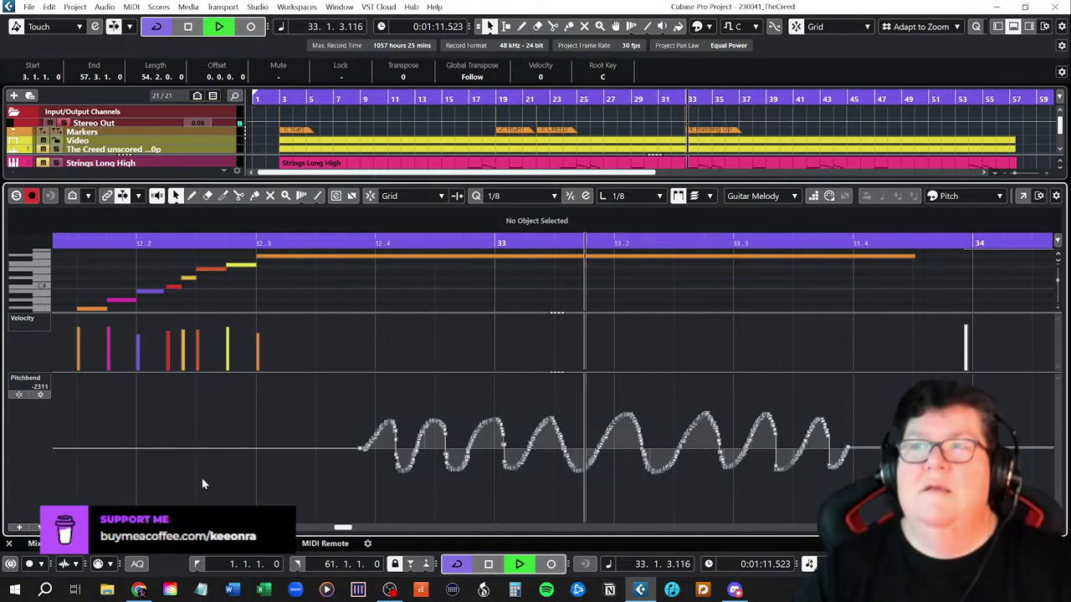
key("space")
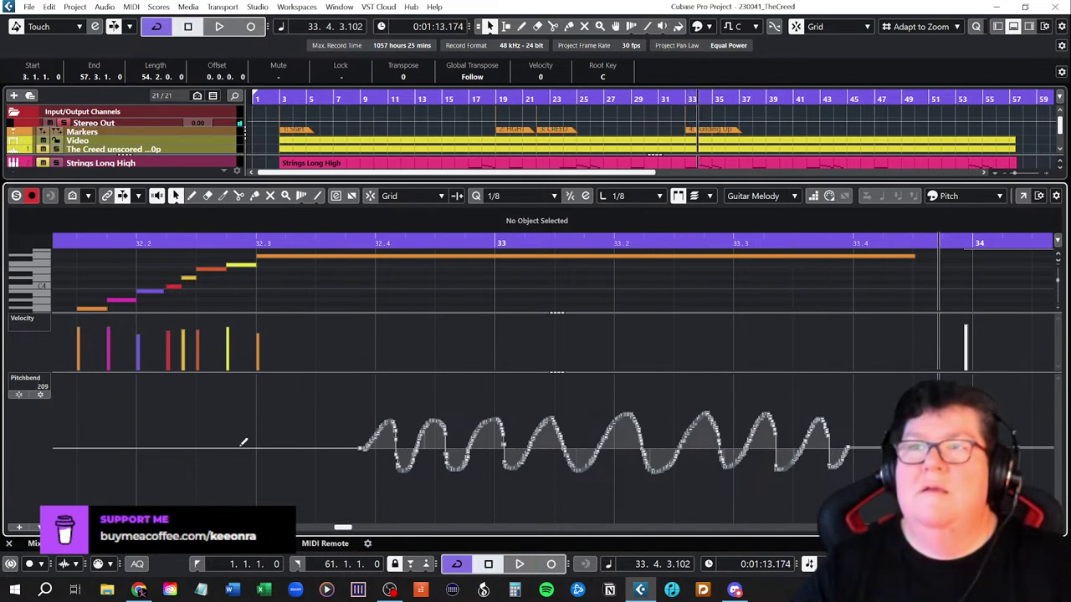
- Select all pitchbend events of the long note between 32.4 and 33.4 and move them down slightly together
right_click(268, 415)
left_click(286, 410)
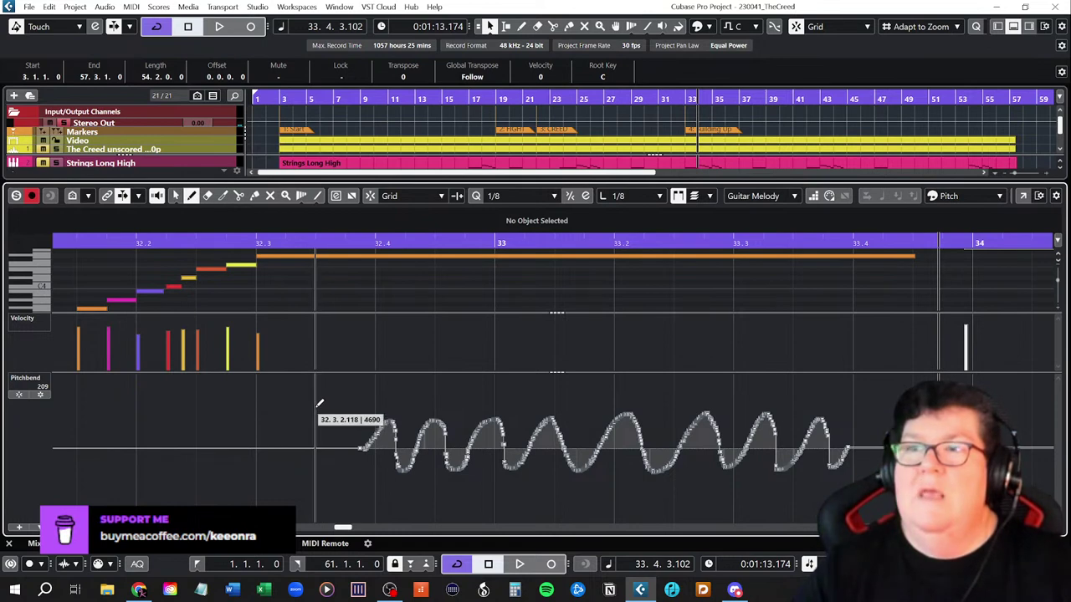
key("1")
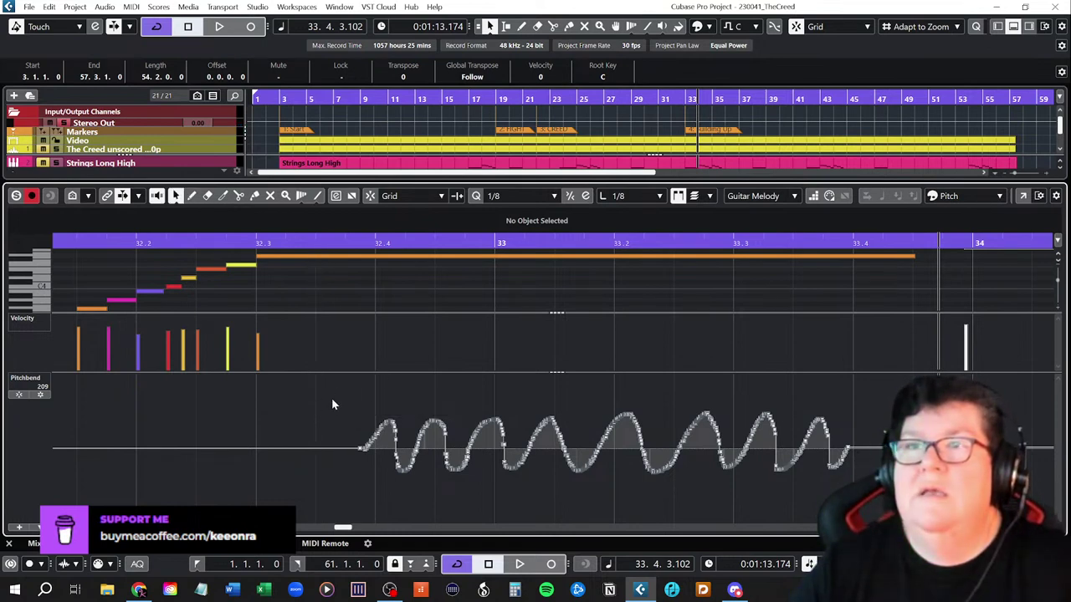
left_click_drag(331, 397, 878, 509)
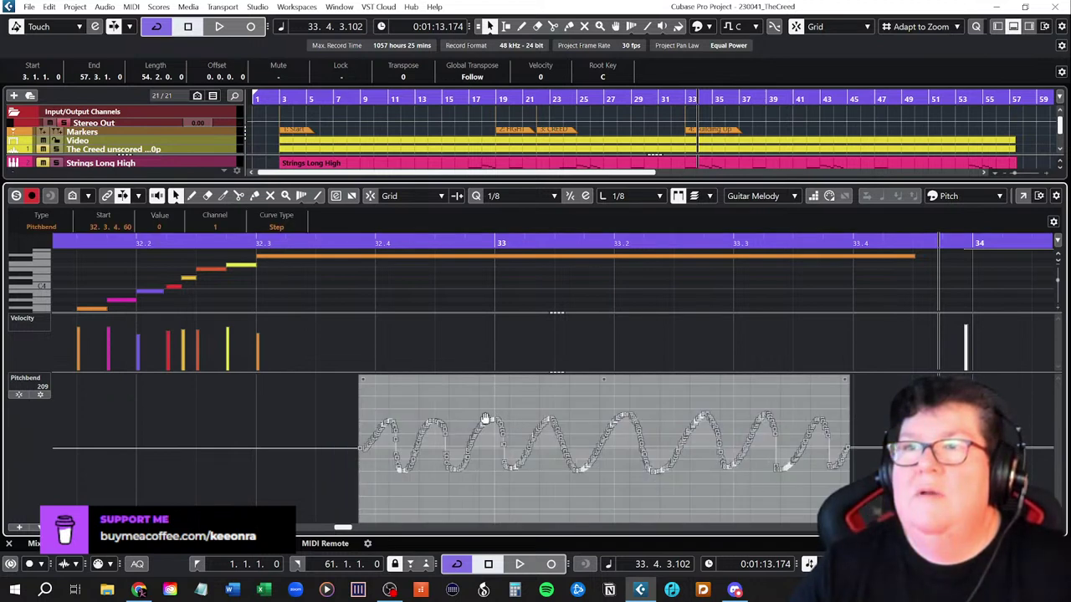
left_click_drag(489, 425, 485, 429)
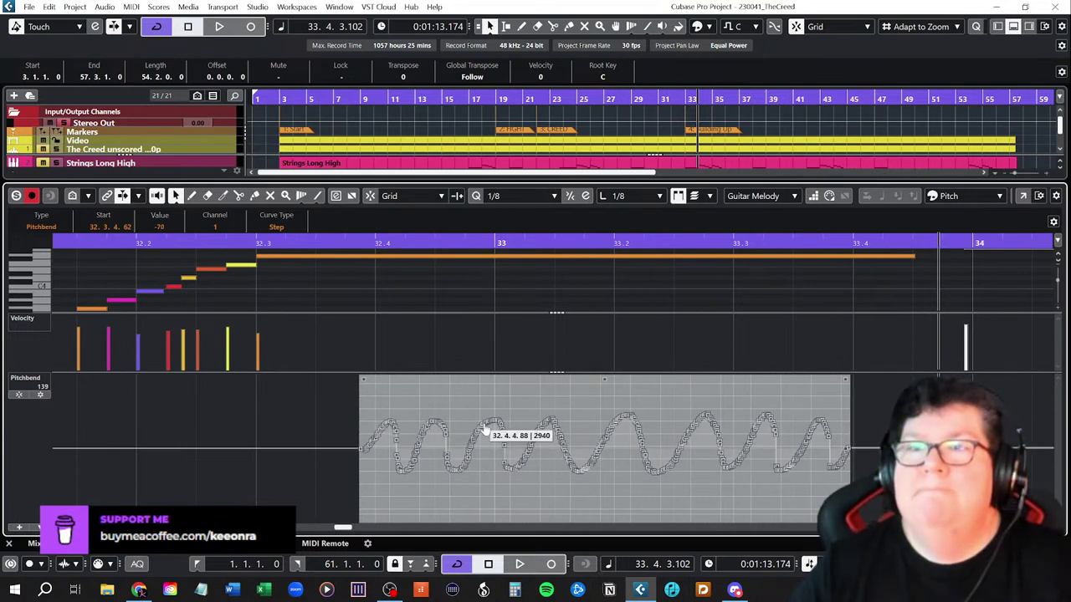
left_click(320, 430)
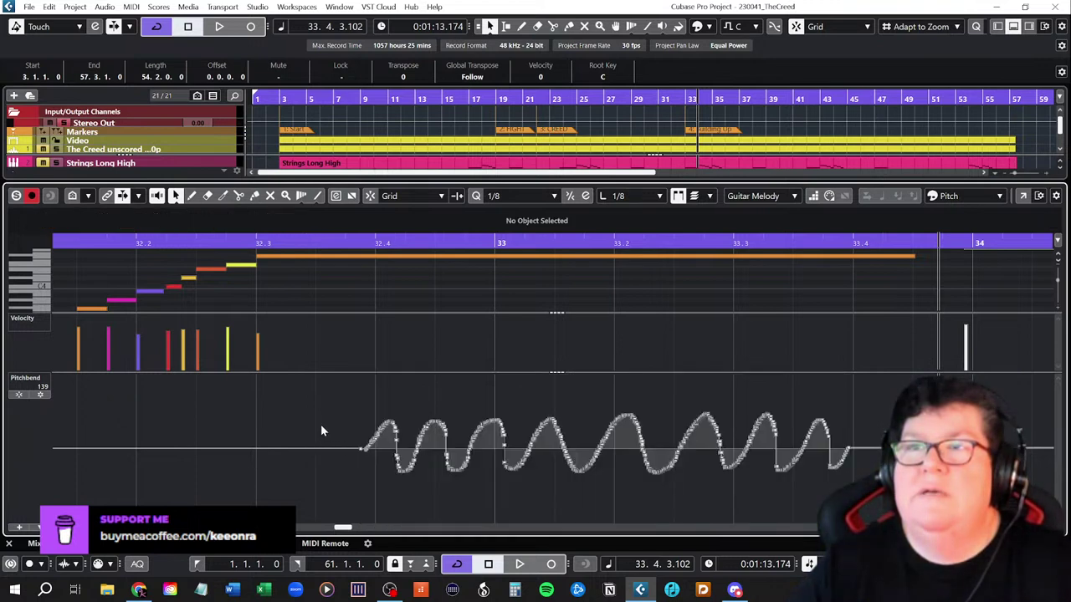
- Redraw the long note's pitchbend as shallow, smooth waves from just before 32.4 to about 33.4, and play through bar 36
right_click(374, 465)
left_click(389, 465)
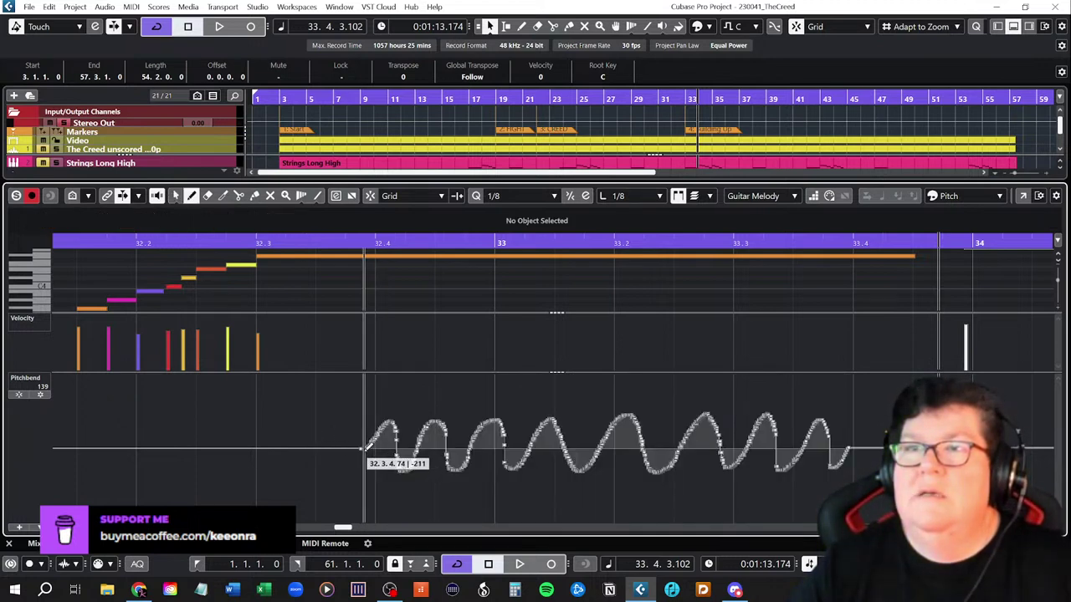
mouse_move(365, 450)
left_mouse_down()
mouse_move(389, 426)
mouse_move(405, 466)
mouse_move(433, 423)
mouse_move(447, 459)
mouse_move(461, 464)
mouse_move(495, 434)
mouse_move(516, 463)
mouse_move(543, 435)
mouse_move(584, 460)
mouse_move(620, 433)
mouse_move(655, 461)
mouse_move(700, 434)
mouse_move(732, 457)
mouse_move(768, 422)
mouse_move(775, 447)
mouse_move(809, 441)
left_mouse_up()
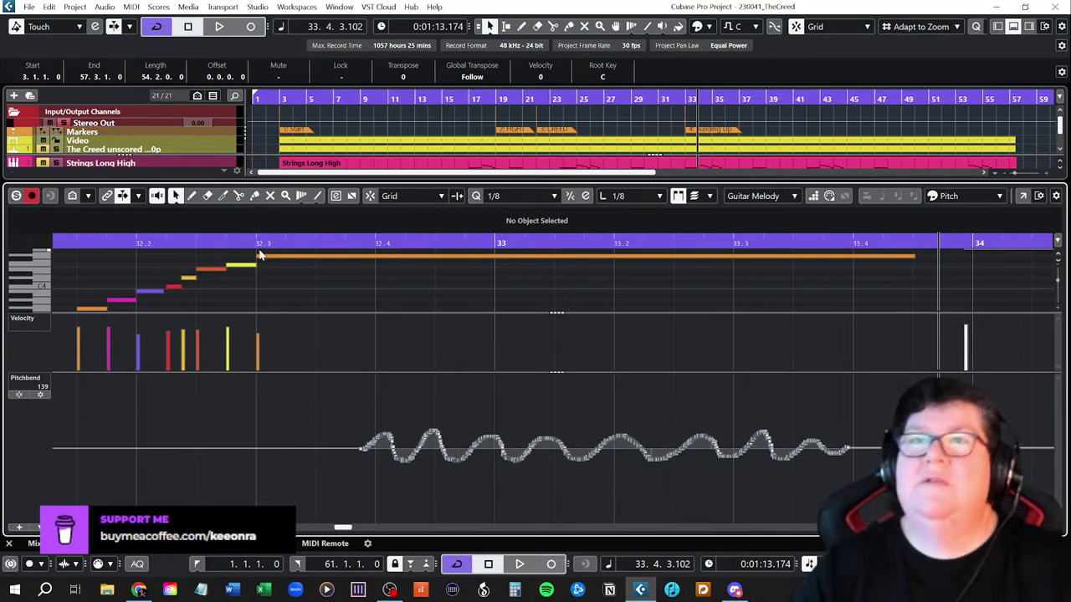
left_click(75, 249)
key("space")
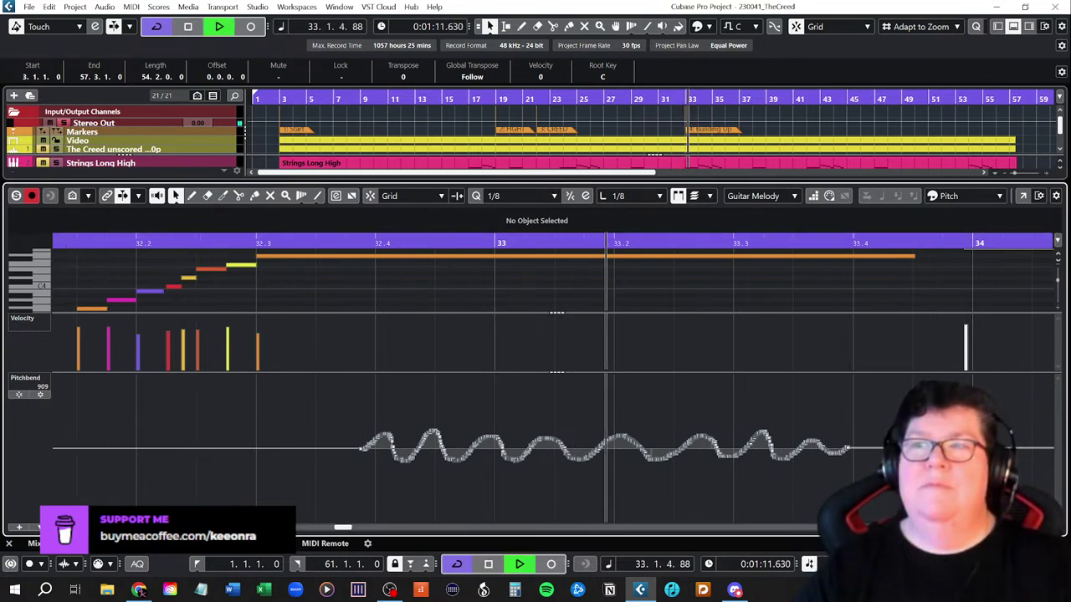
key("space")
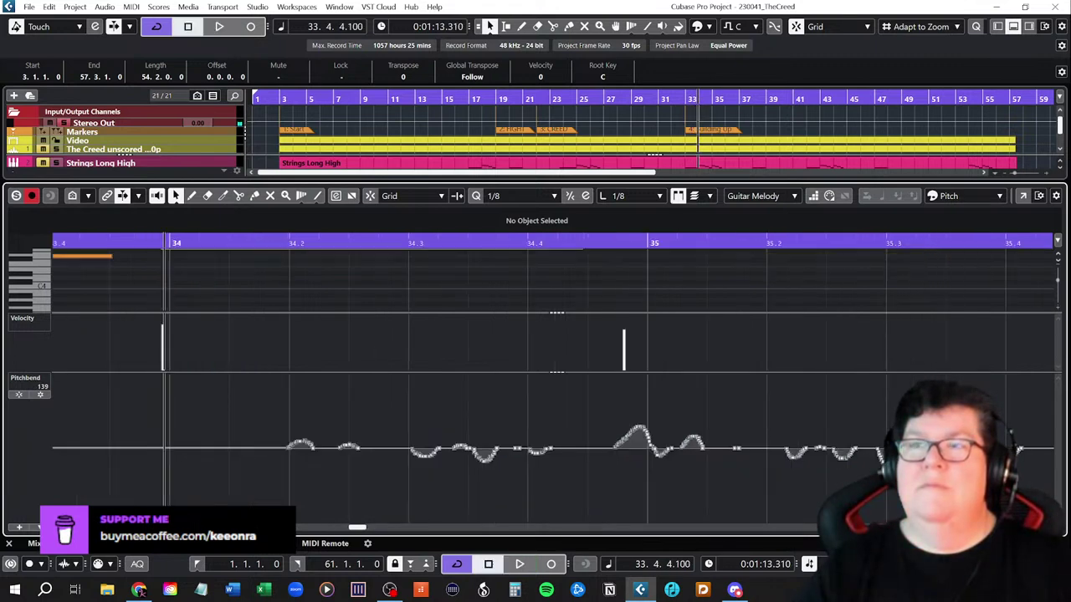
key("space")
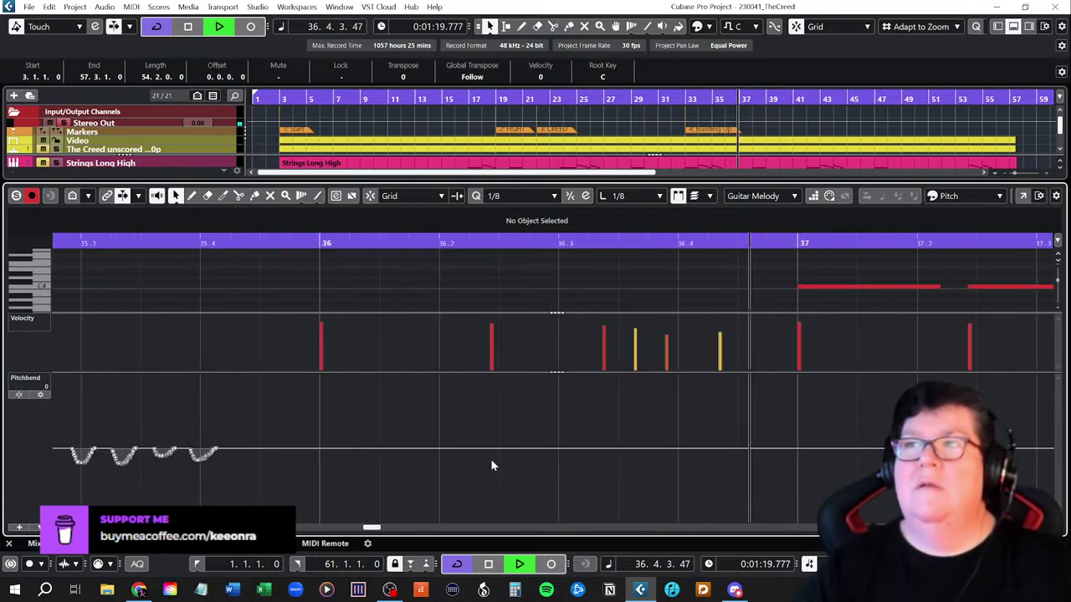
key("space")
- Try to draw a pitchbend on the last short note after 36.4, undoing each attempt
scroll(387, 527, "right", 4)
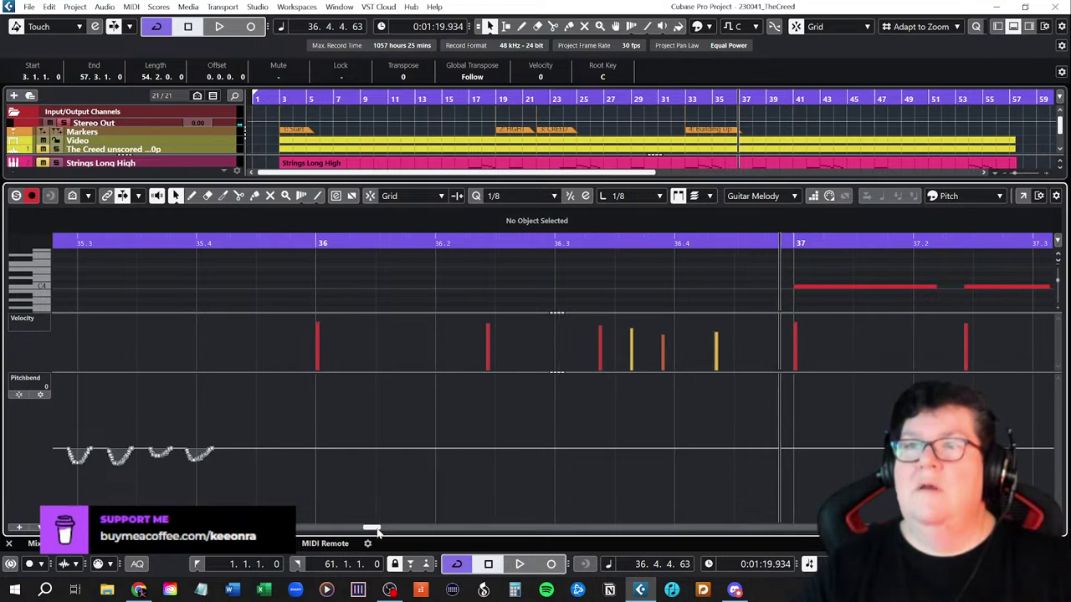
scroll(604, 287, "up", 2)
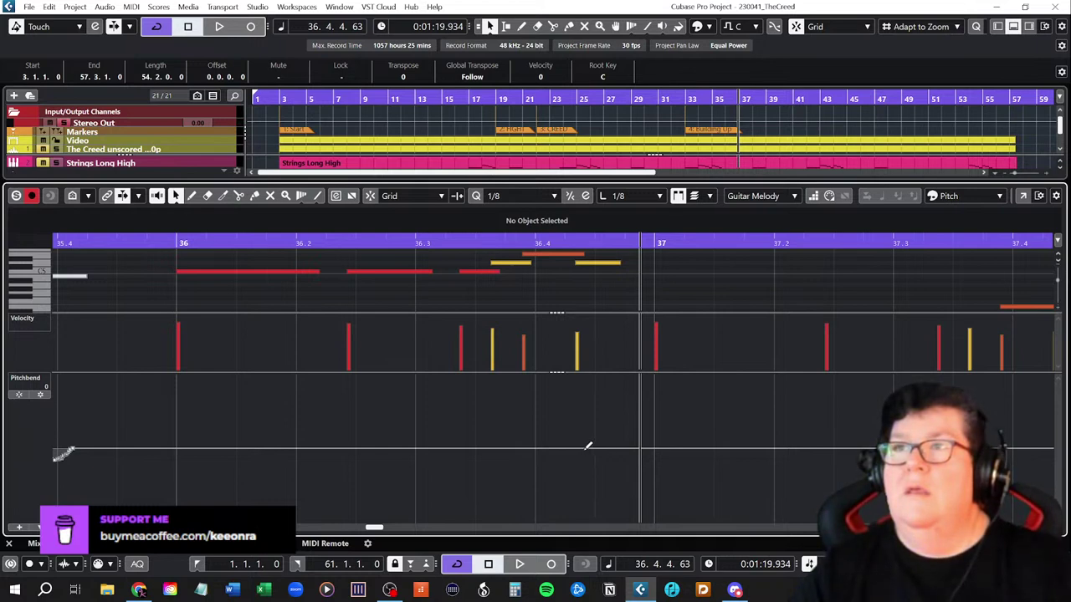
left_click_drag(586, 444, 599, 433)
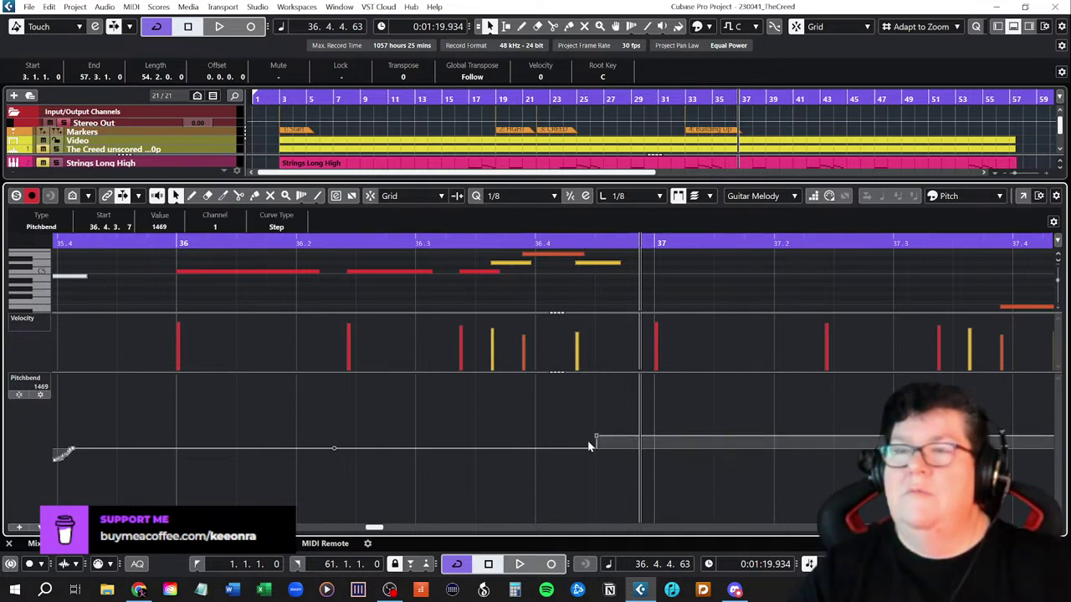
key("ctrl+z")
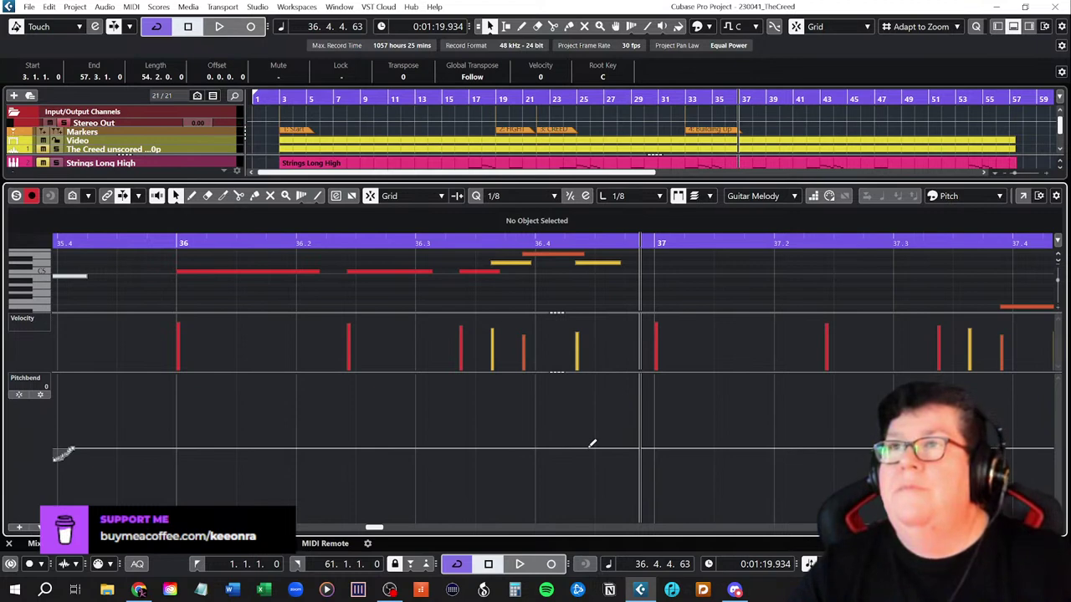
left_click_drag(591, 444, 593, 438)
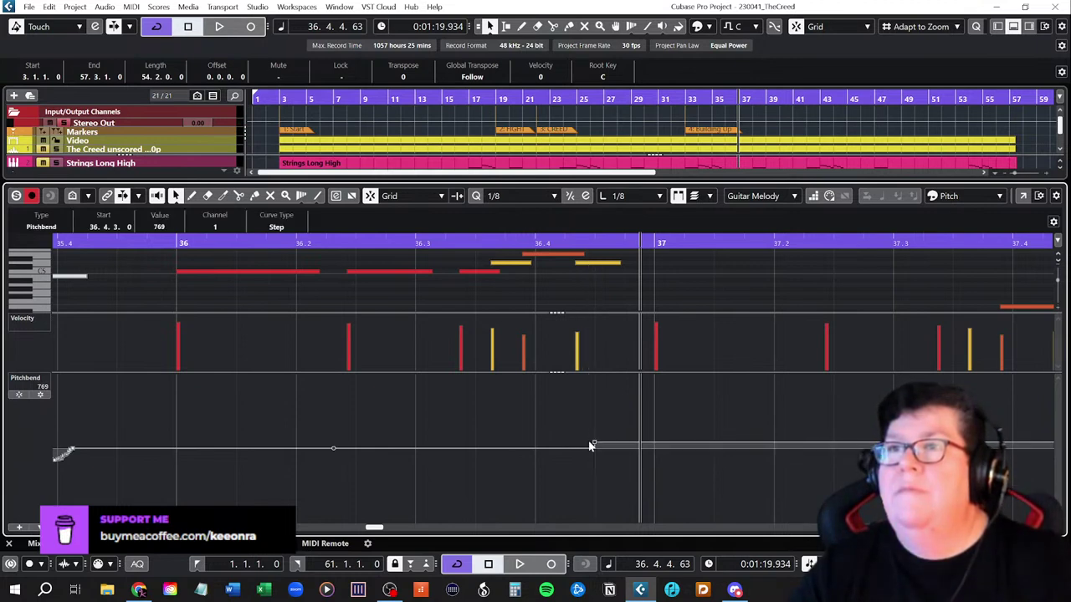
key("ctrl+z")
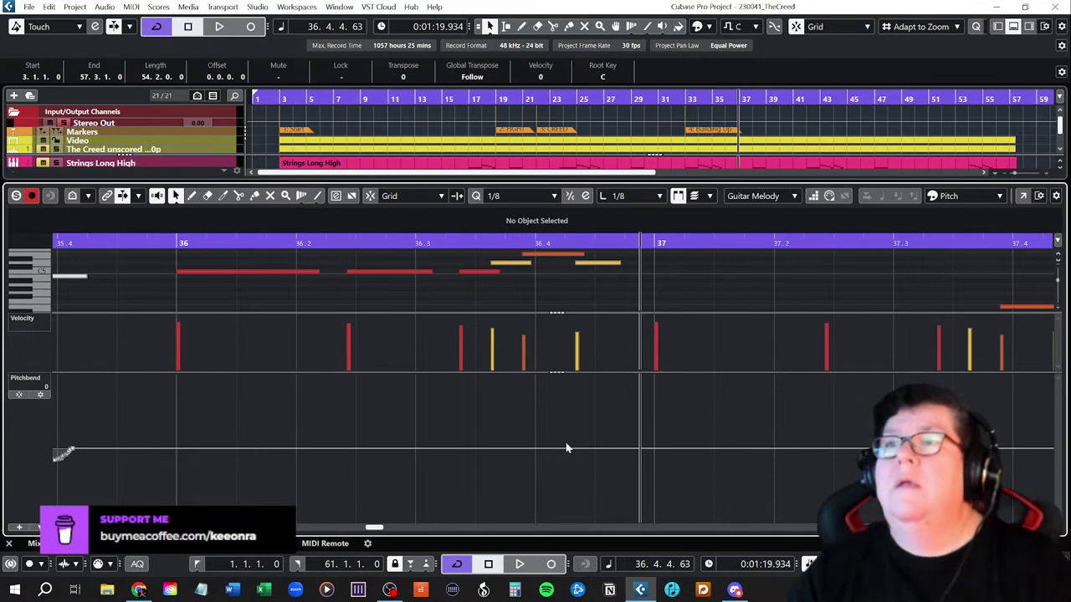
- Draw a small wavy pitchbend with the Draw tool over the last short note after 36.4, and play bar 36
right_click(569, 445)
left_click(585, 440)
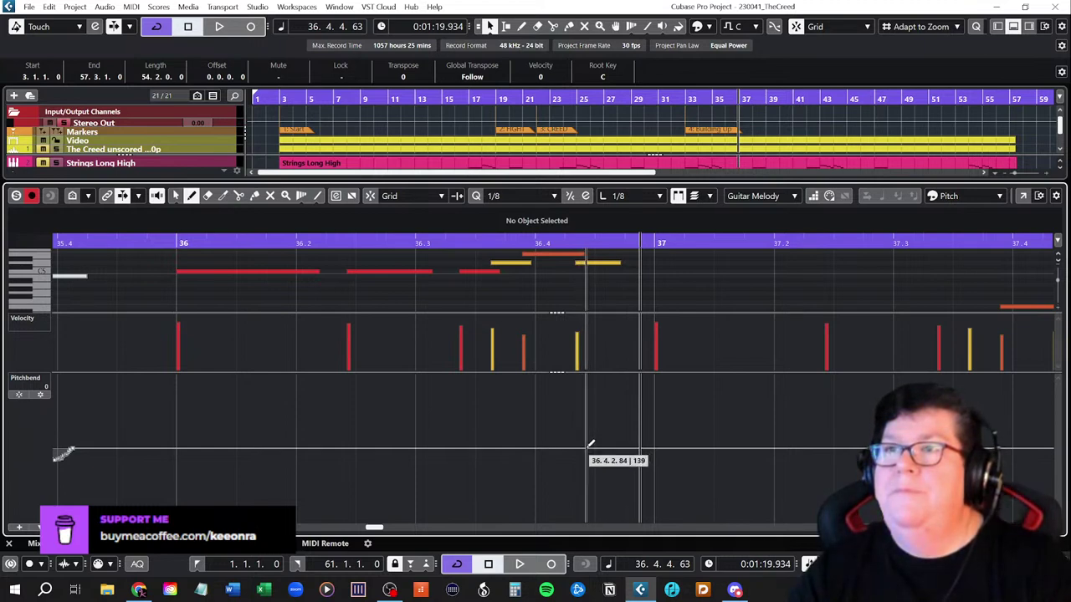
left_click_drag(588, 441, 620, 446)
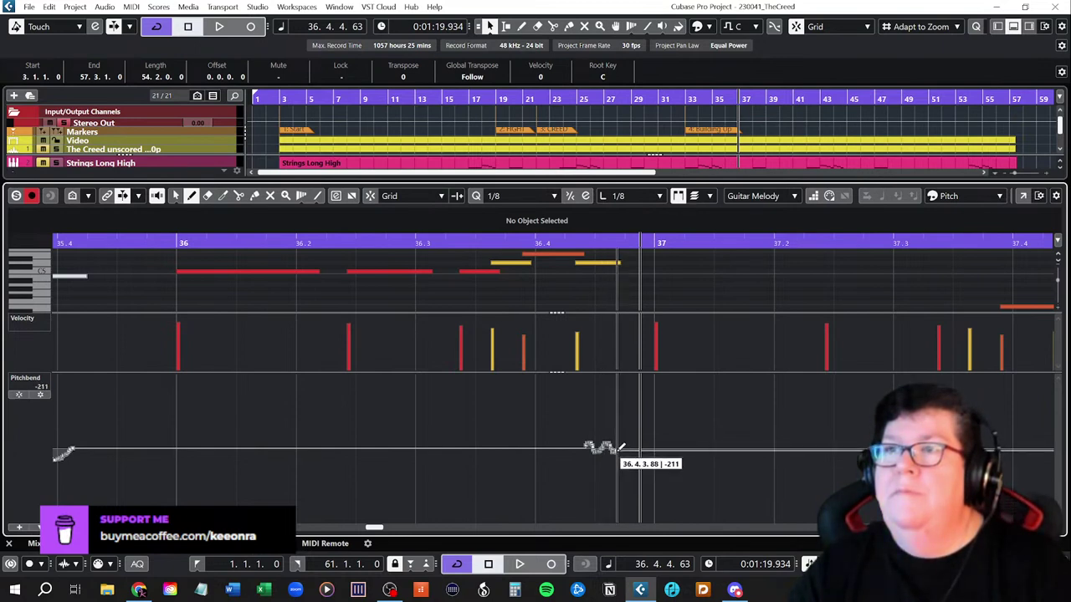
left_click(158, 243)
key("space")
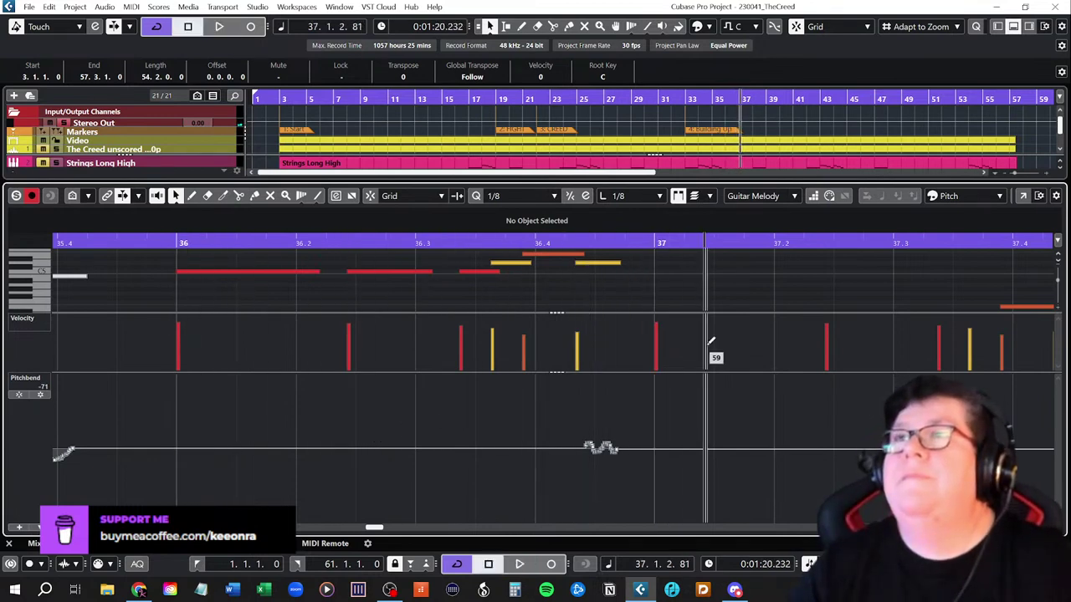
- Close the key editor and save the project with the cursor returned to its start
left_click(1012, 25)
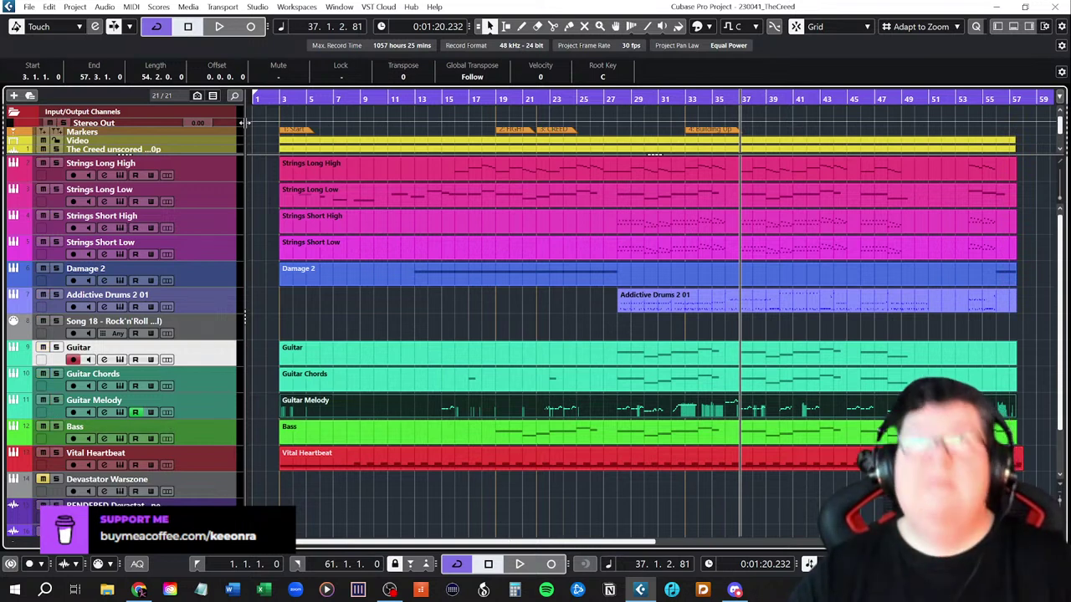
key("Home")
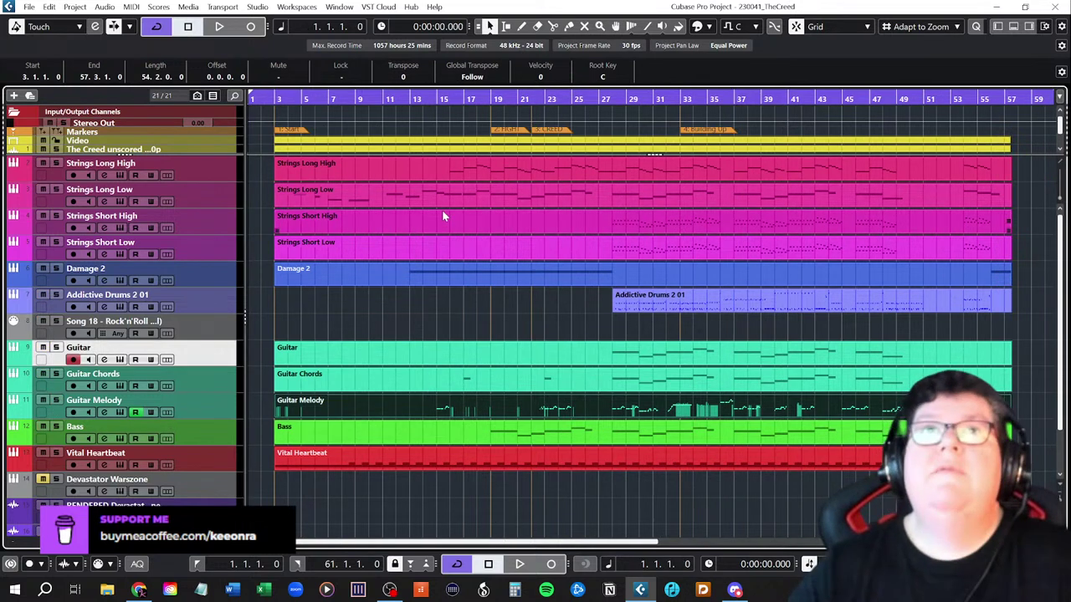
left_click(29, 7)
left_click(46, 94)
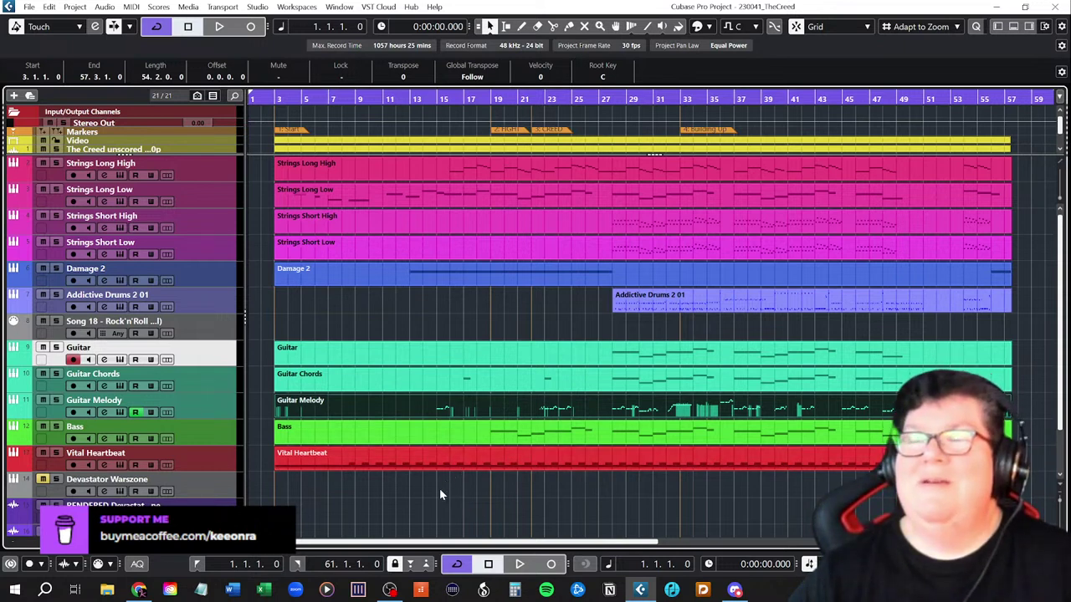
- Show the video player and move its window over part of the track list
scroll(439, 487, "down", 3)
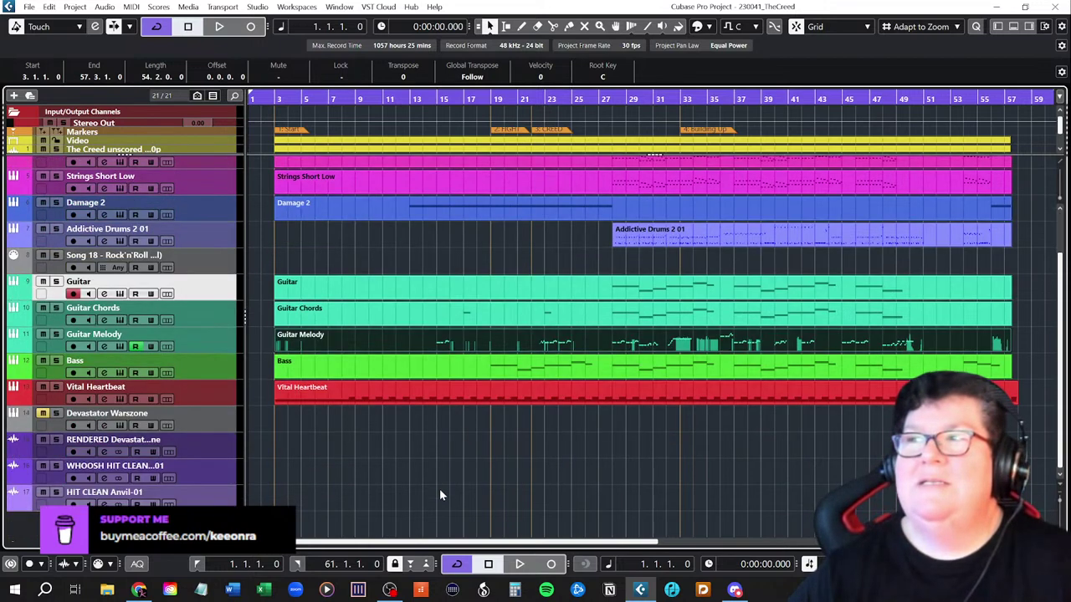
scroll(439, 489, "up", 3)
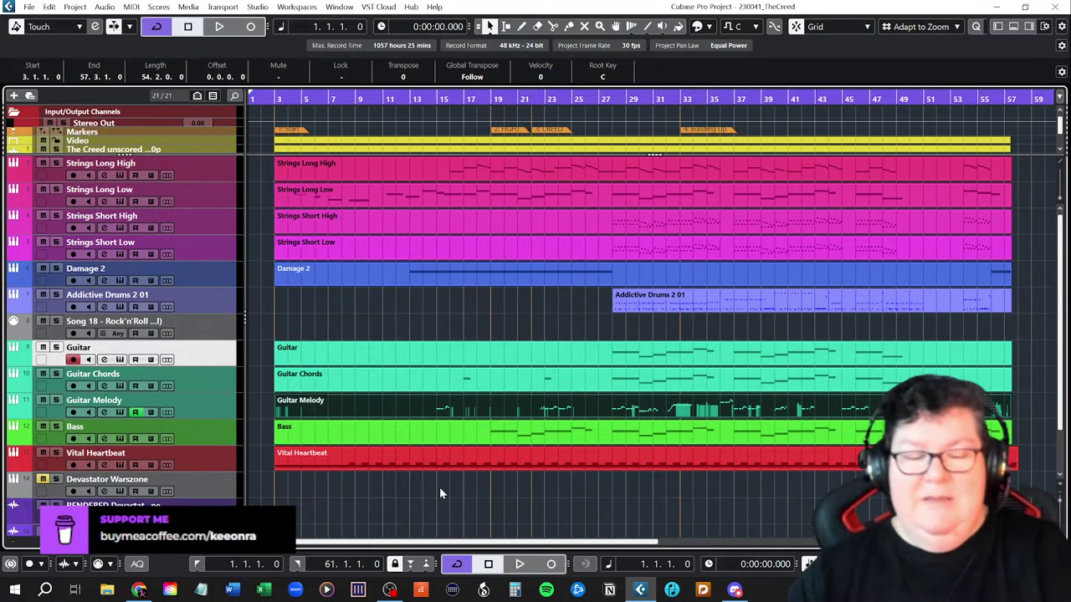
key("F8")
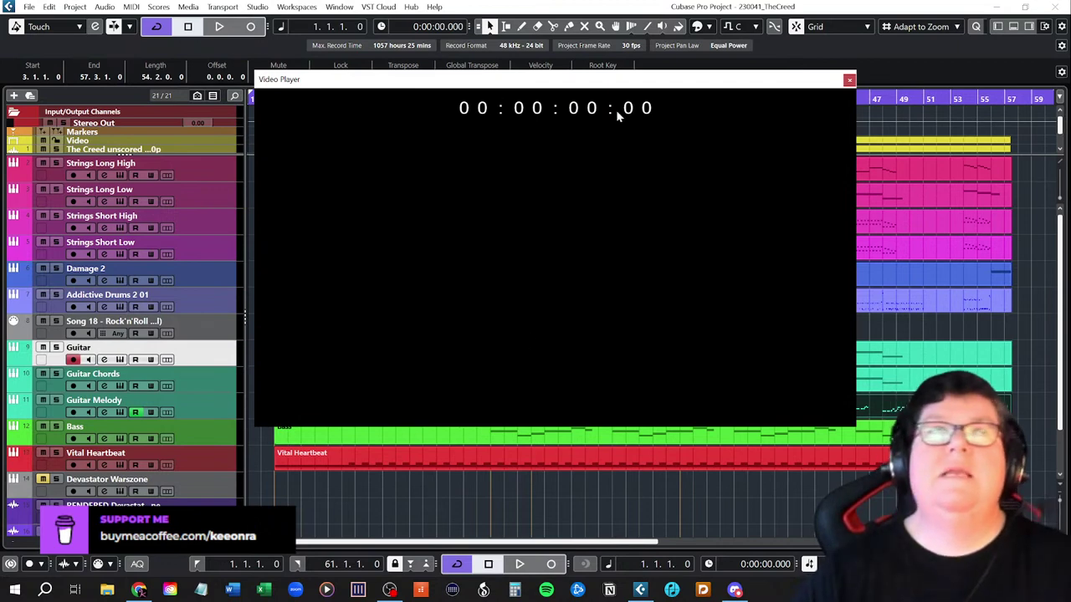
left_click_drag(540, 87, 433, 92)
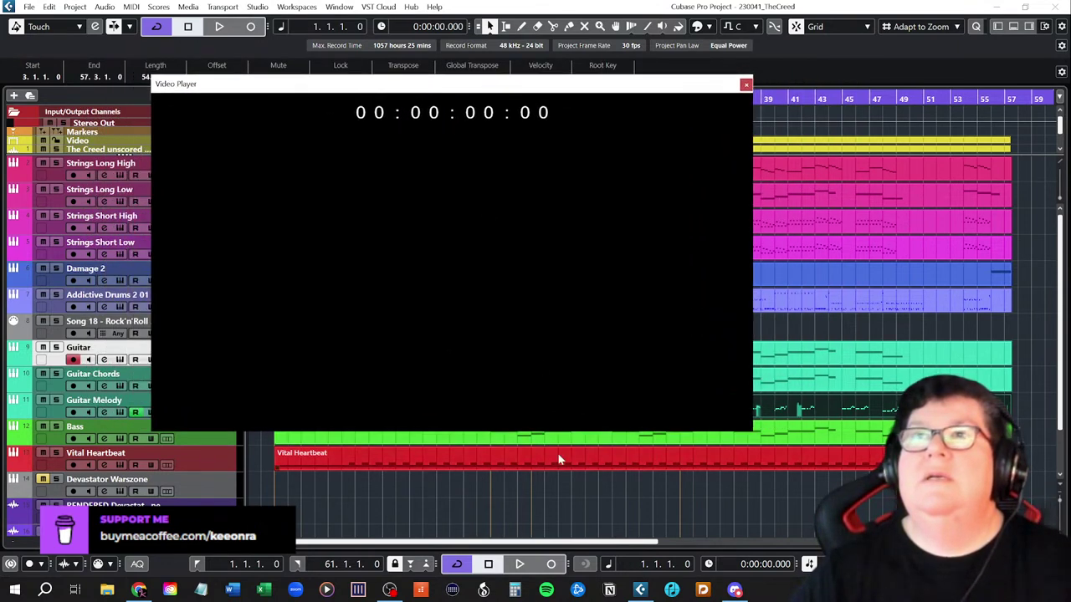
- Turn off Show Timecode in the Video Player settings of Studio Setup and apply the change
left_click(75, 8)
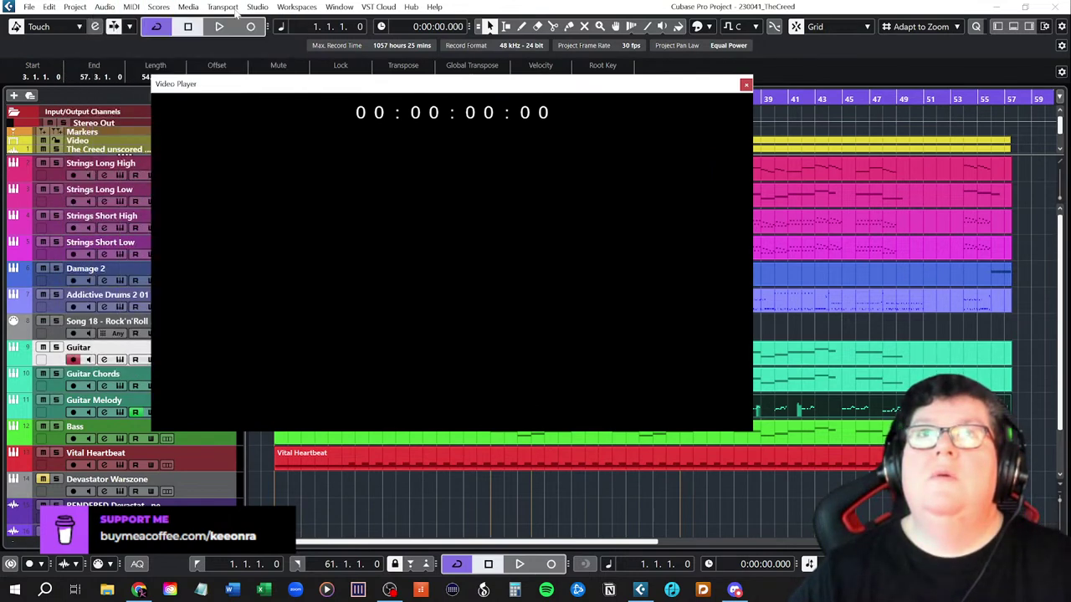
mouse_move(259, 9)
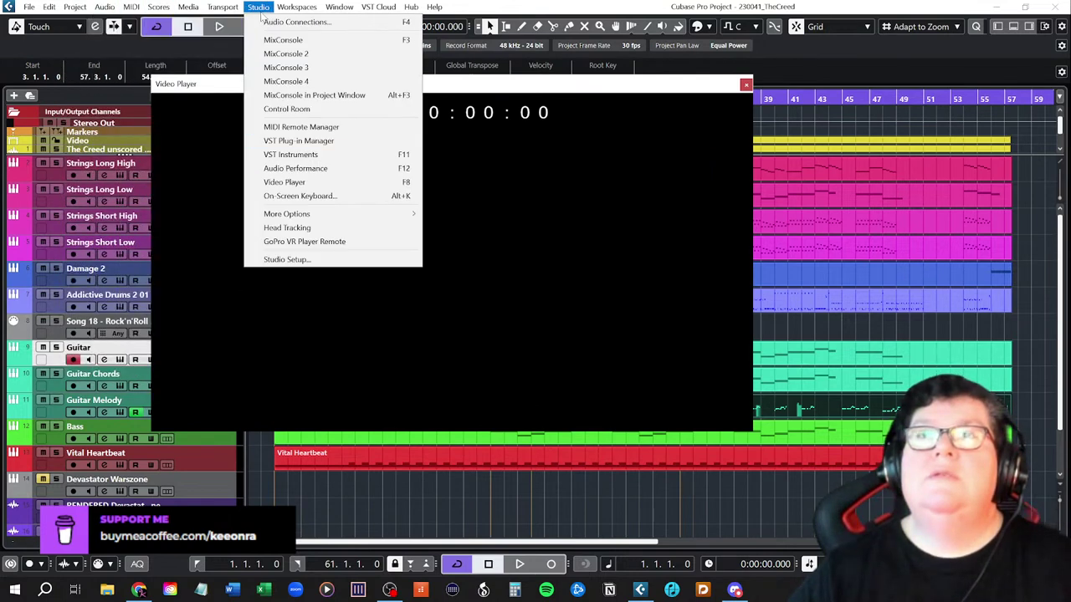
left_click(285, 260)
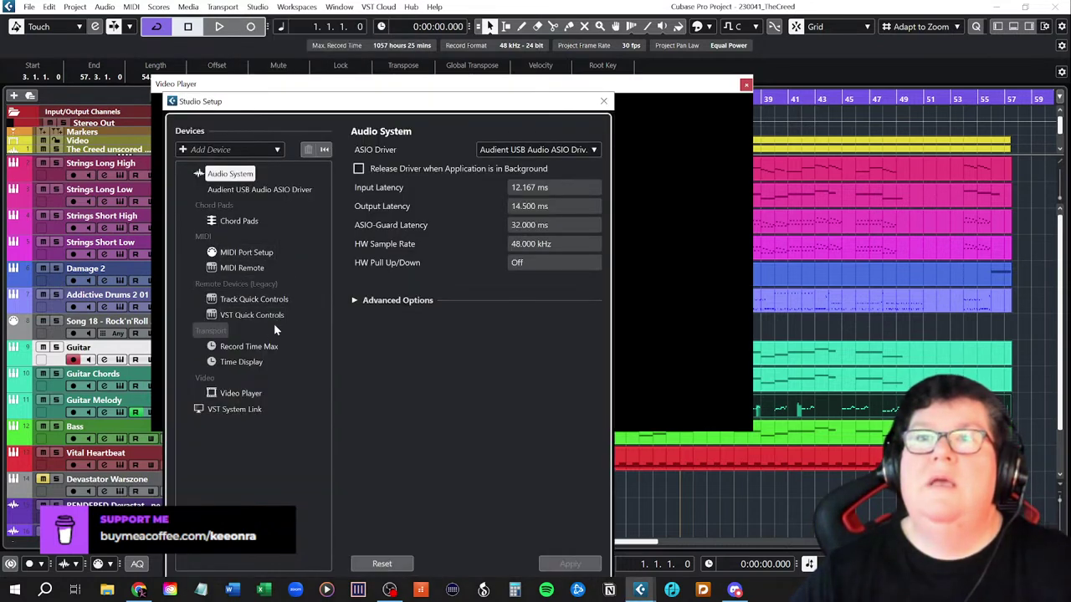
left_click(241, 393)
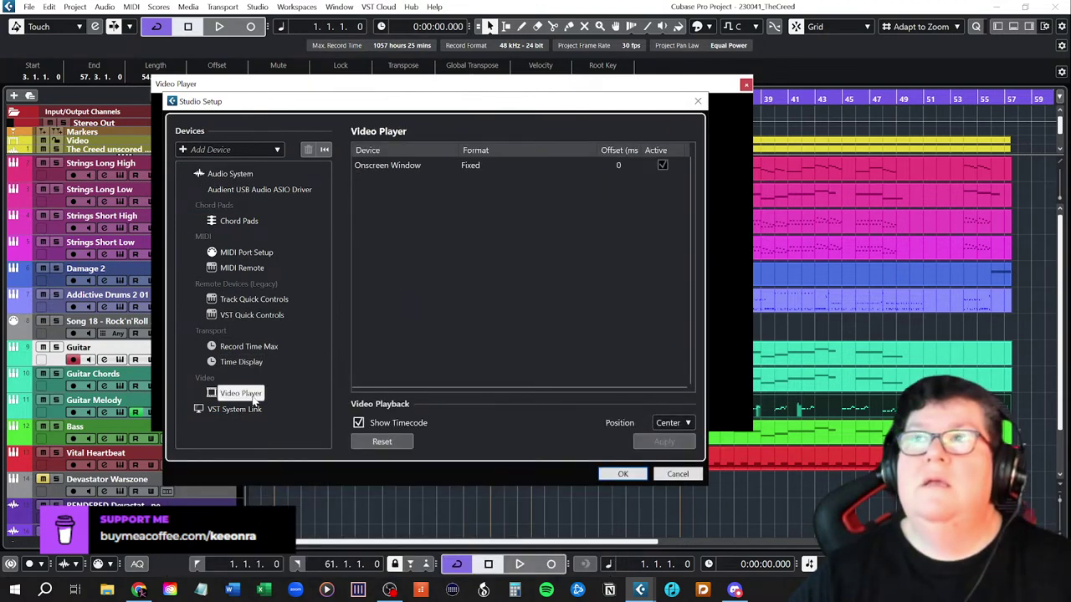
left_click(358, 423)
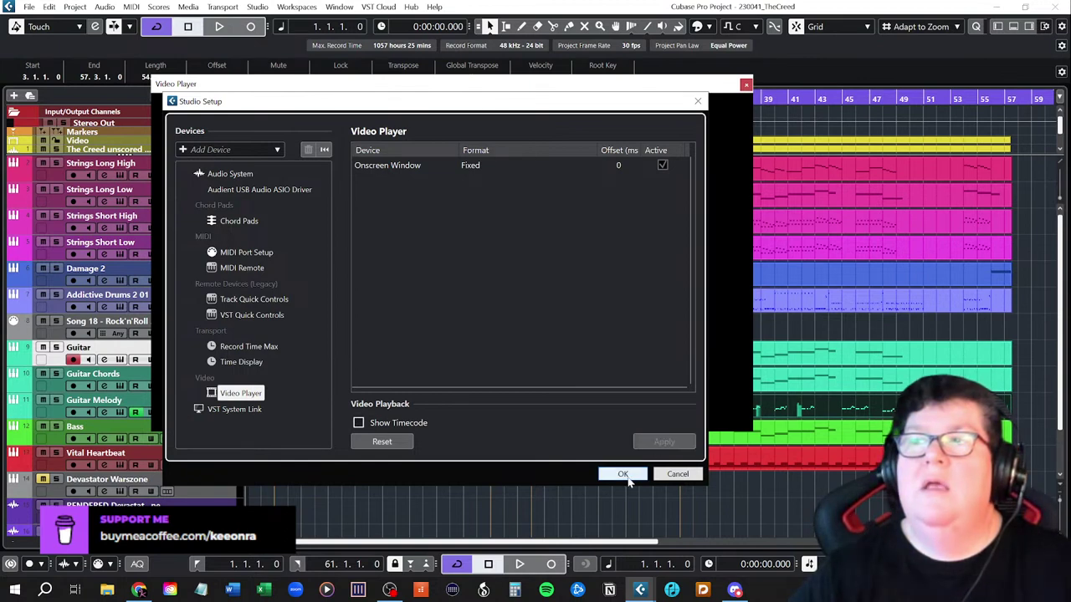
left_click(622, 474)
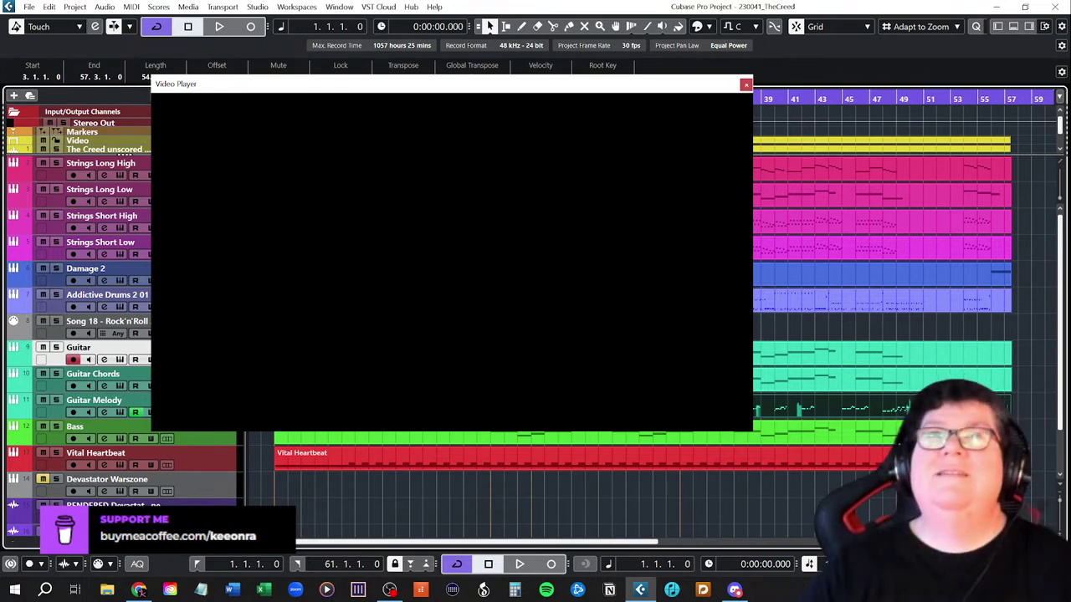
- Save the project and close the video player
left_click(29, 7)
left_click(42, 74)
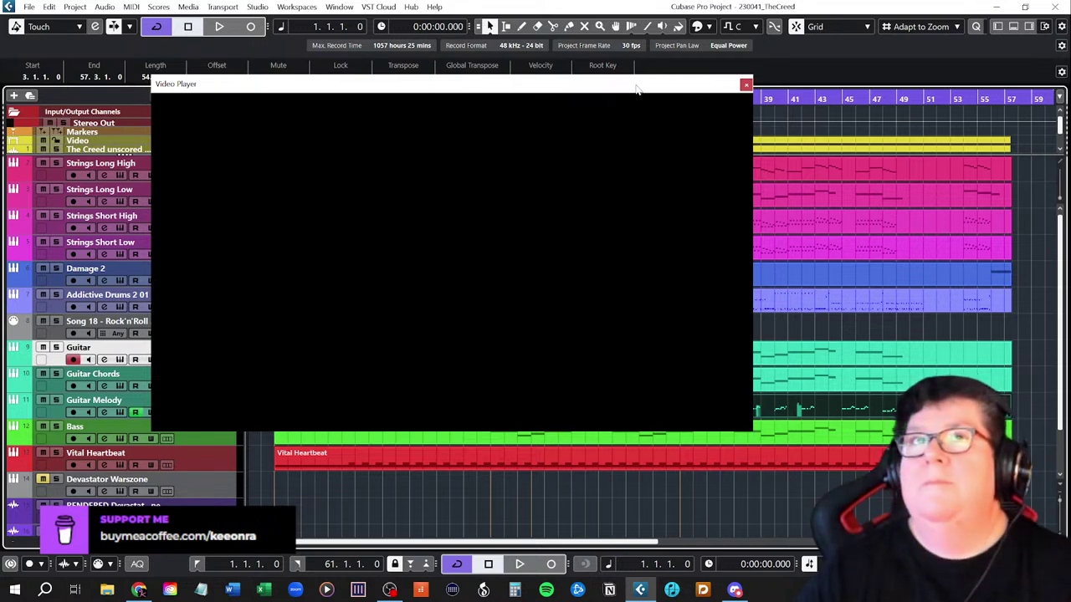
left_click(746, 85)
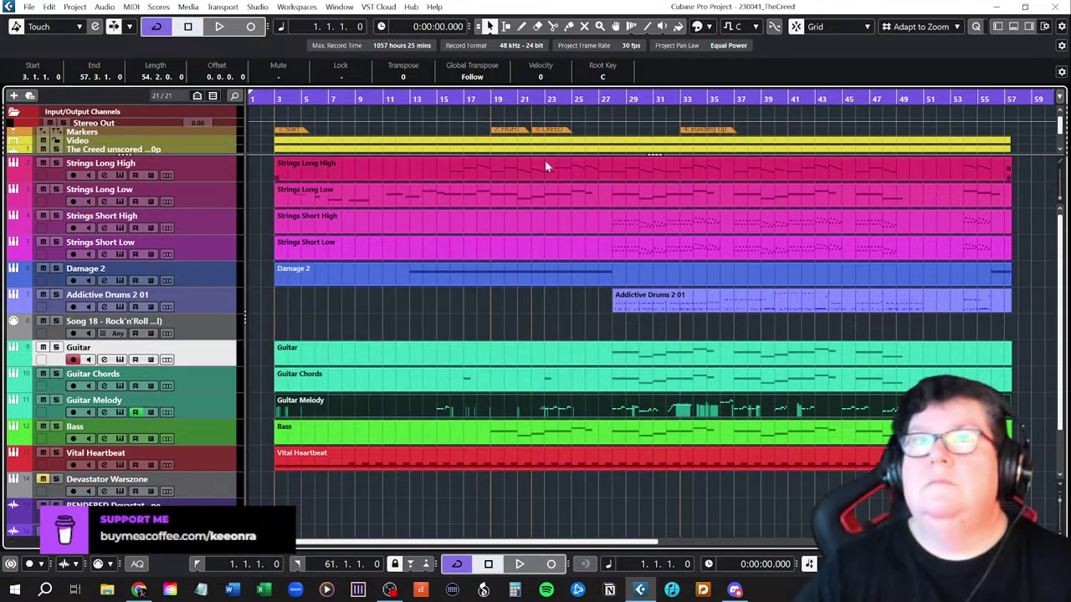
- Lower the pre gain of the film's unscored audio track to -4.0 dB, expanding the upper track area for access and collapsing it again
left_click(191, 143)
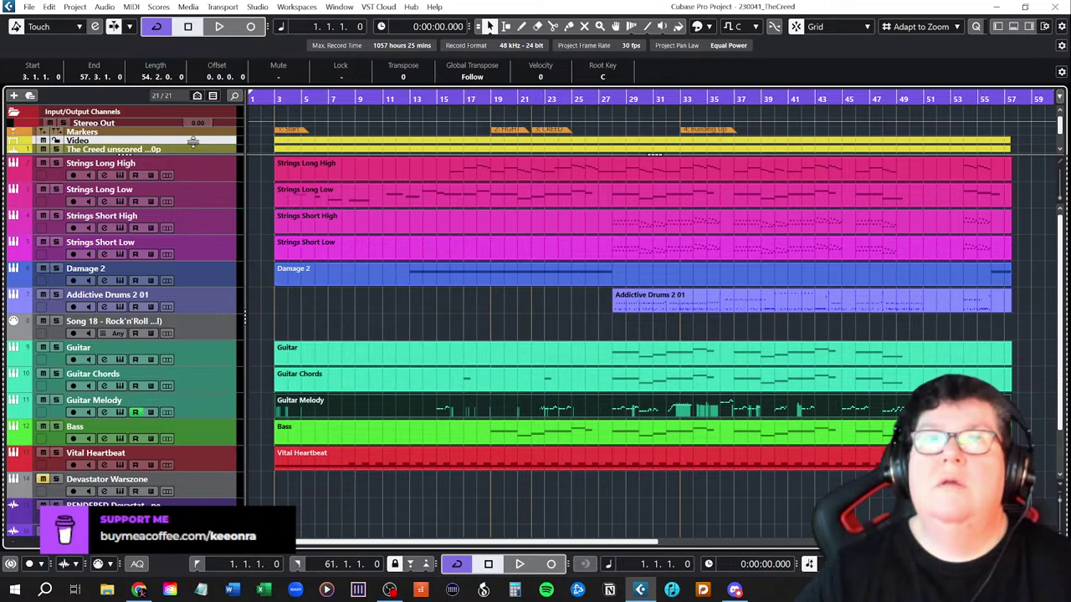
left_click_drag(195, 151, 182, 294)
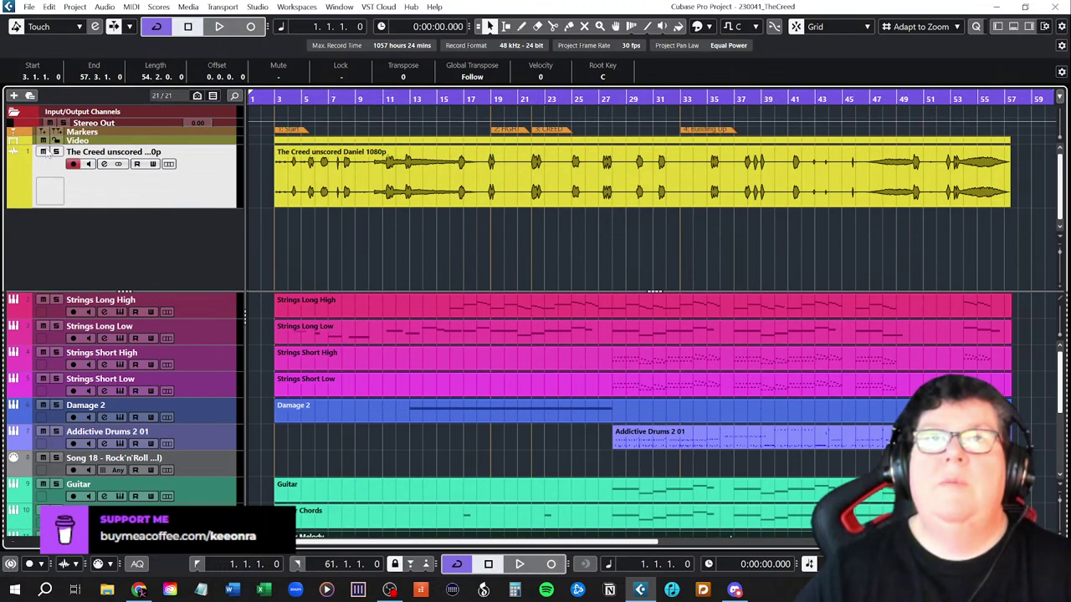
left_click(103, 164)
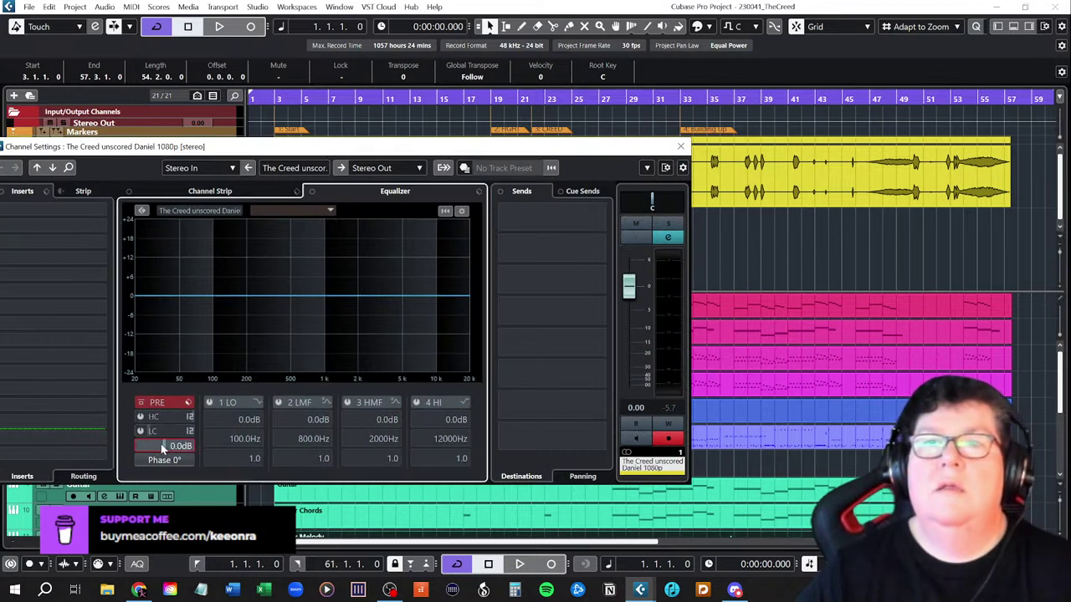
left_click_drag(162, 448, 159, 448)
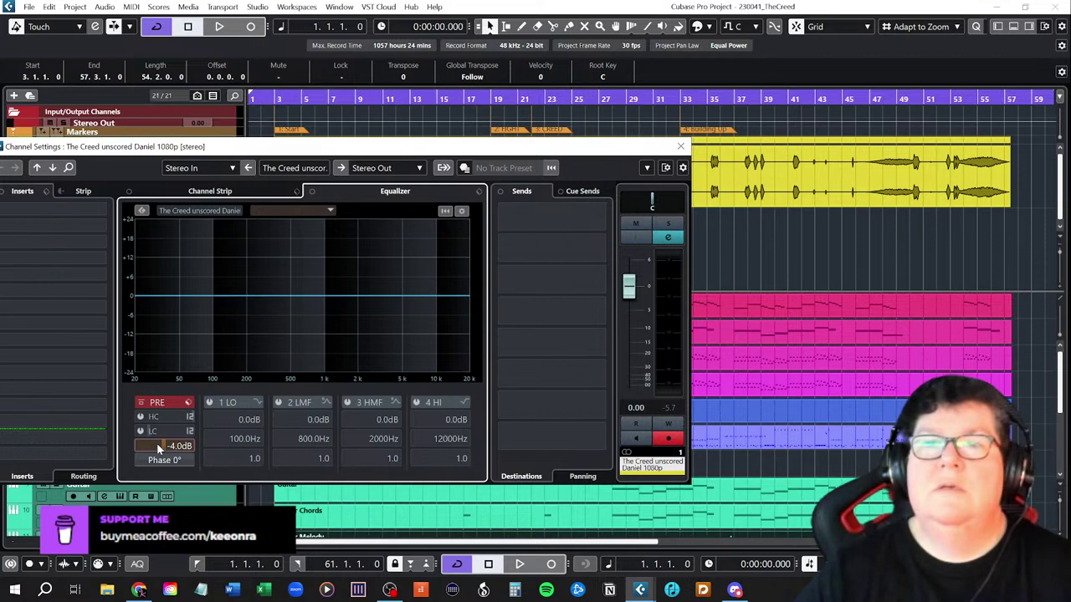
left_click(680, 147)
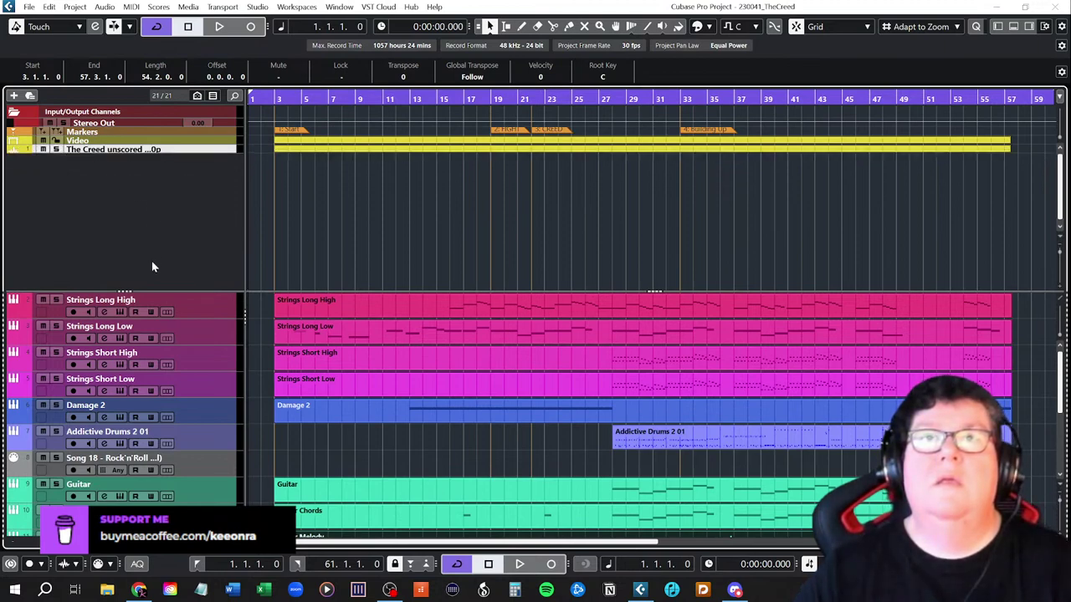
left_click_drag(139, 290, 144, 155)
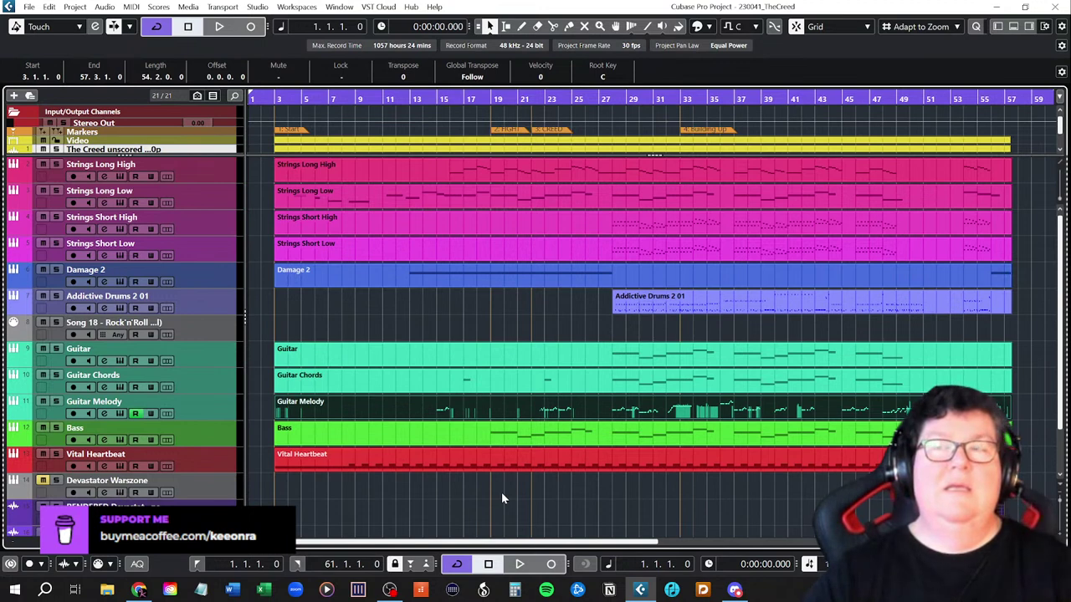
- Play the whole score against the film in the video player, then close the player and fit the full project in view
key("F8")
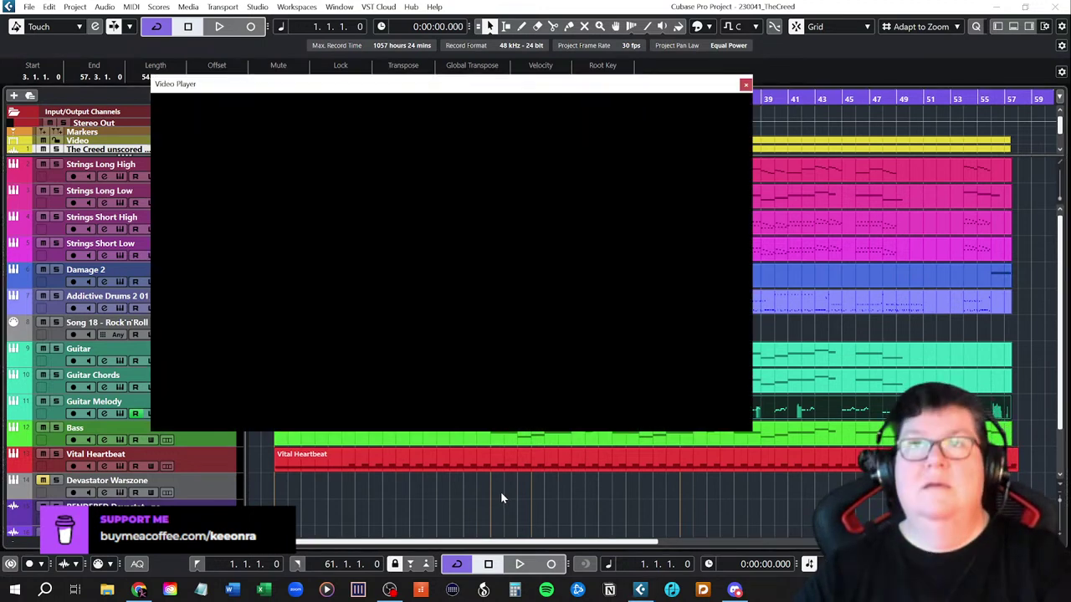
key("space")
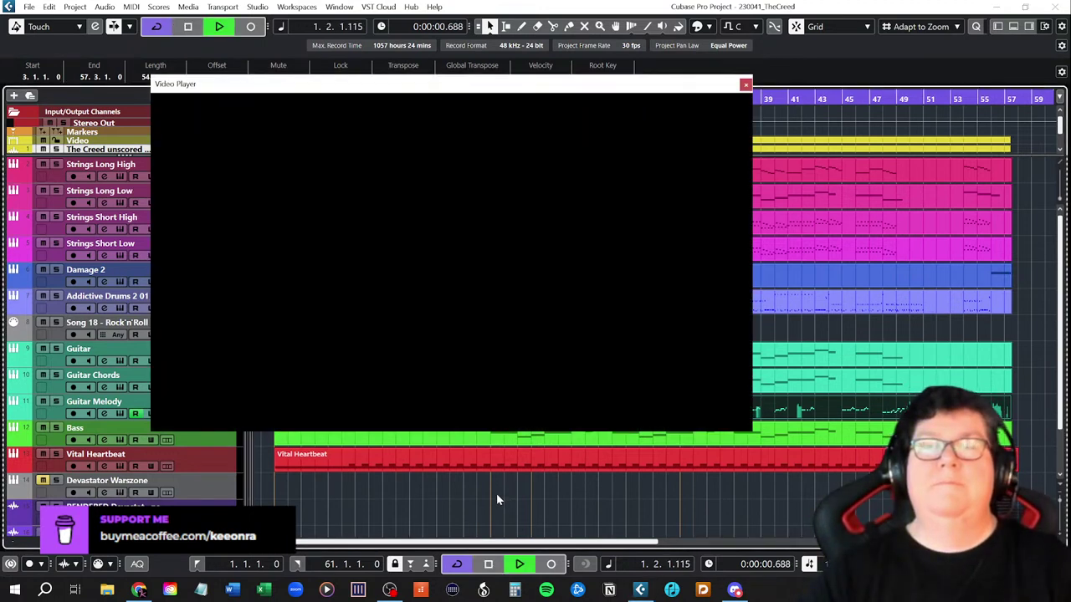
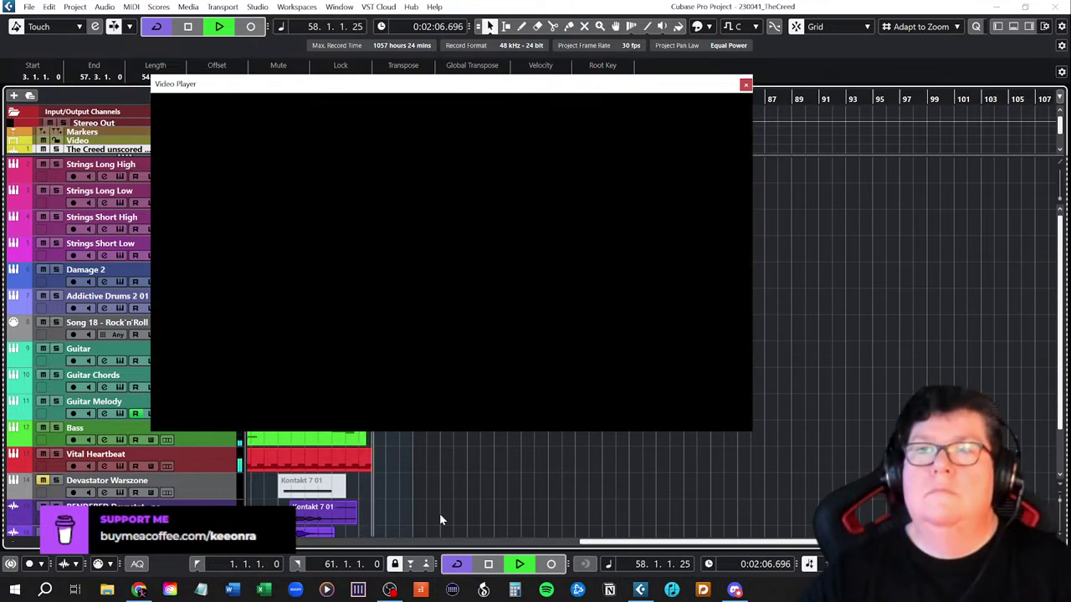
left_click(746, 85)
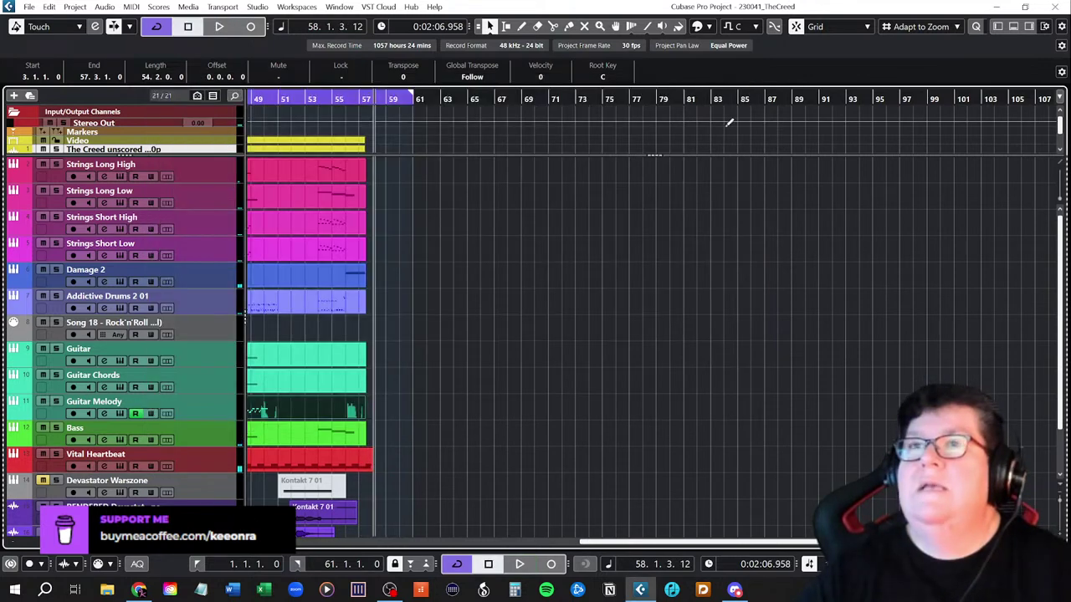
key("shift+f")
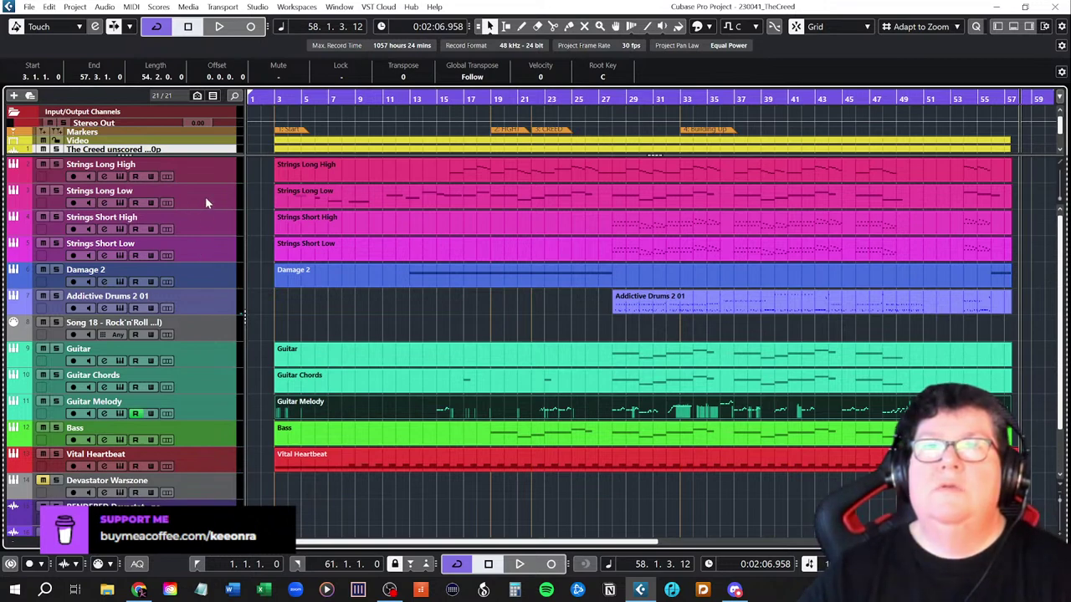
- Enlarge and solo the Strings Long Low track, reveal its Volume automation lane, and play it from bar 3
left_click_drag(199, 207, 198, 228)
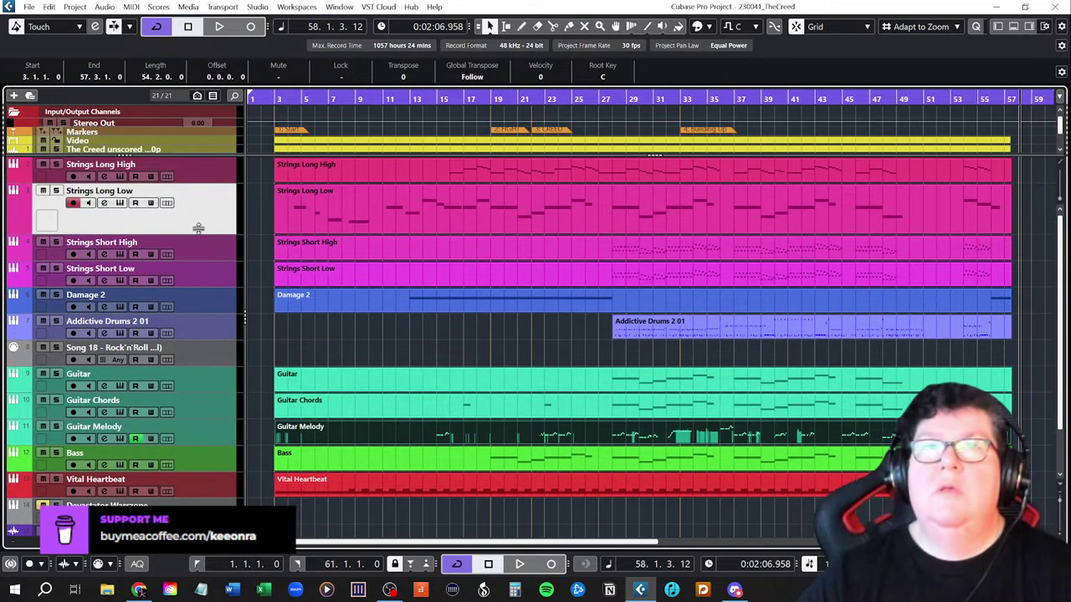
left_click(13, 227)
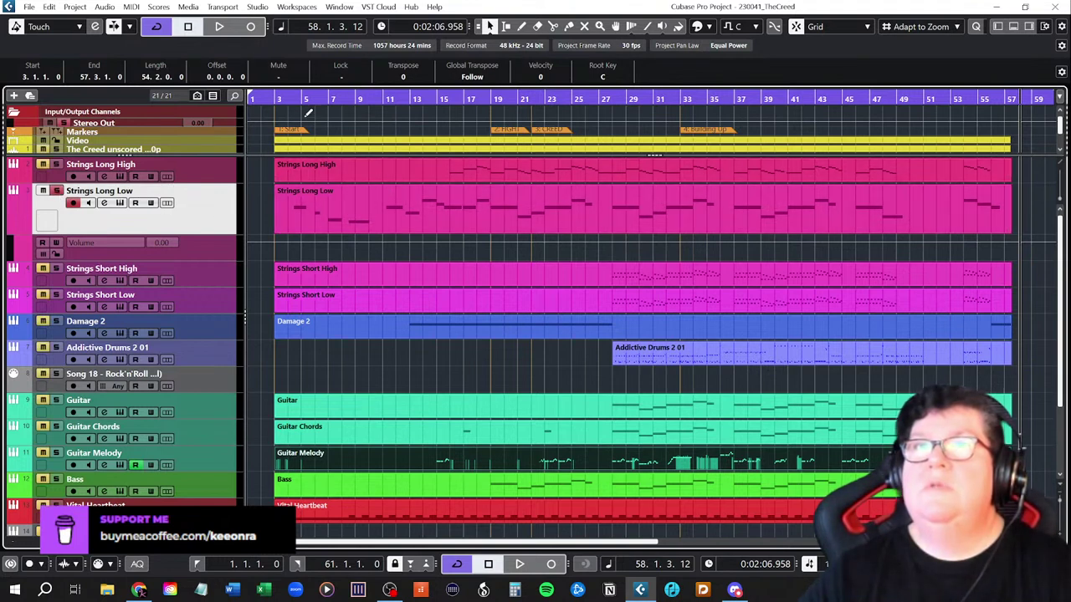
left_click(277, 98)
key("space")
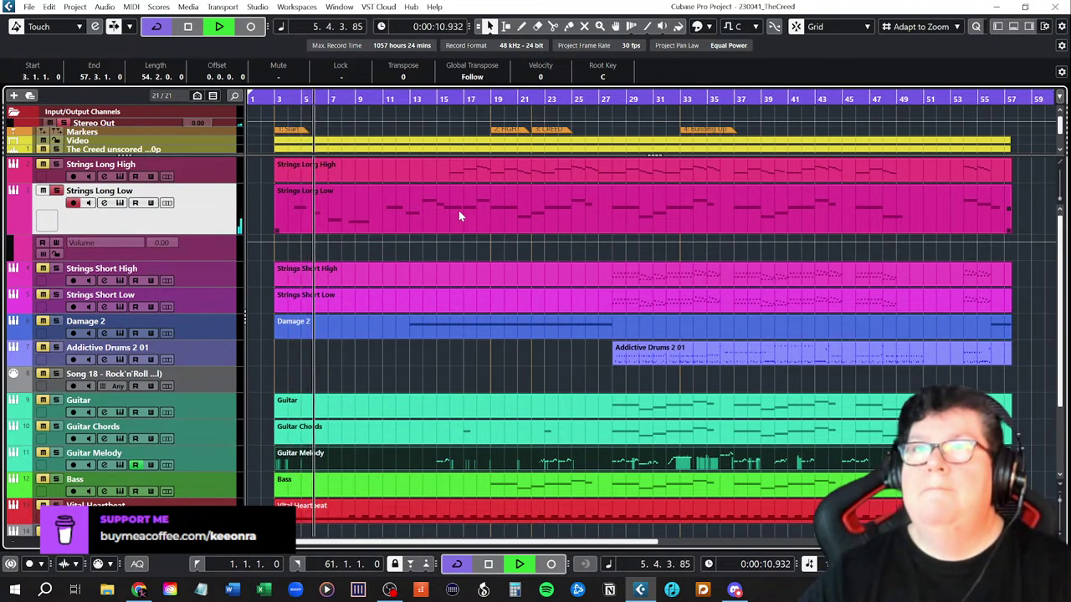
left_click(459, 254)
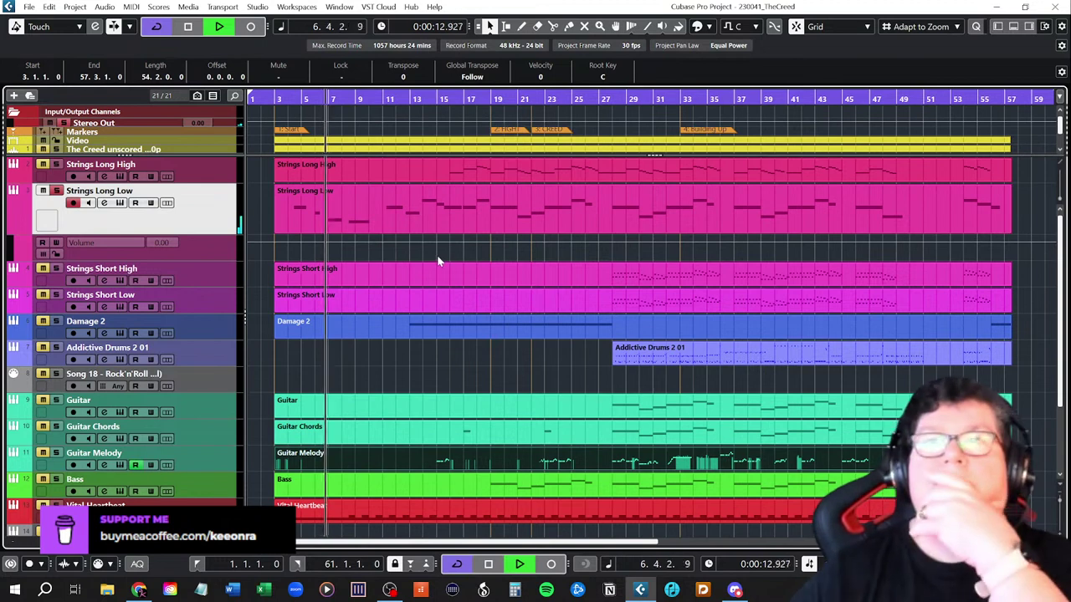
left_click(429, 270)
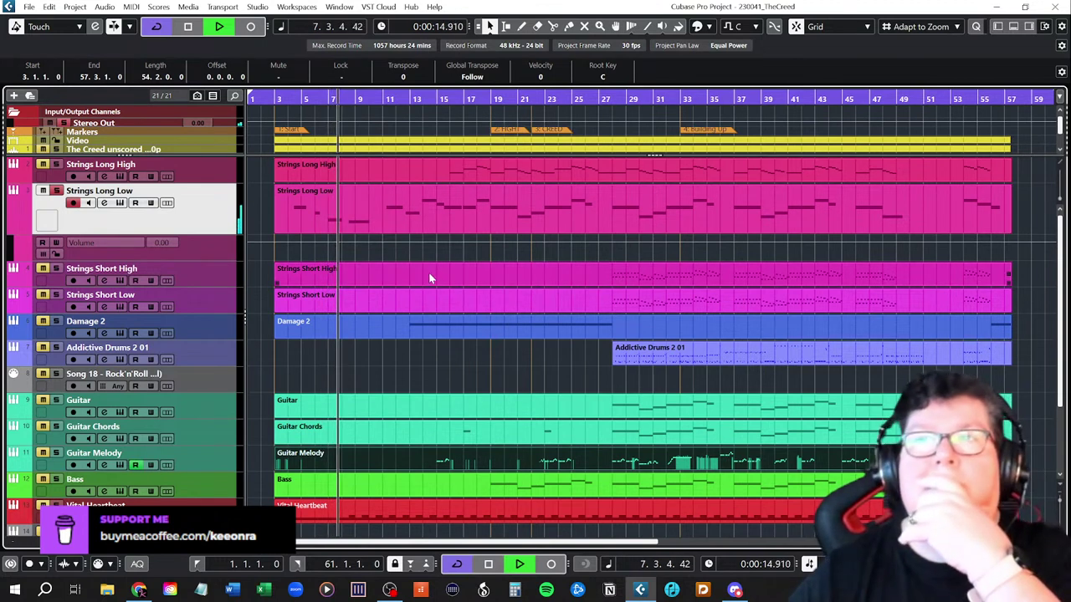
left_click(430, 260)
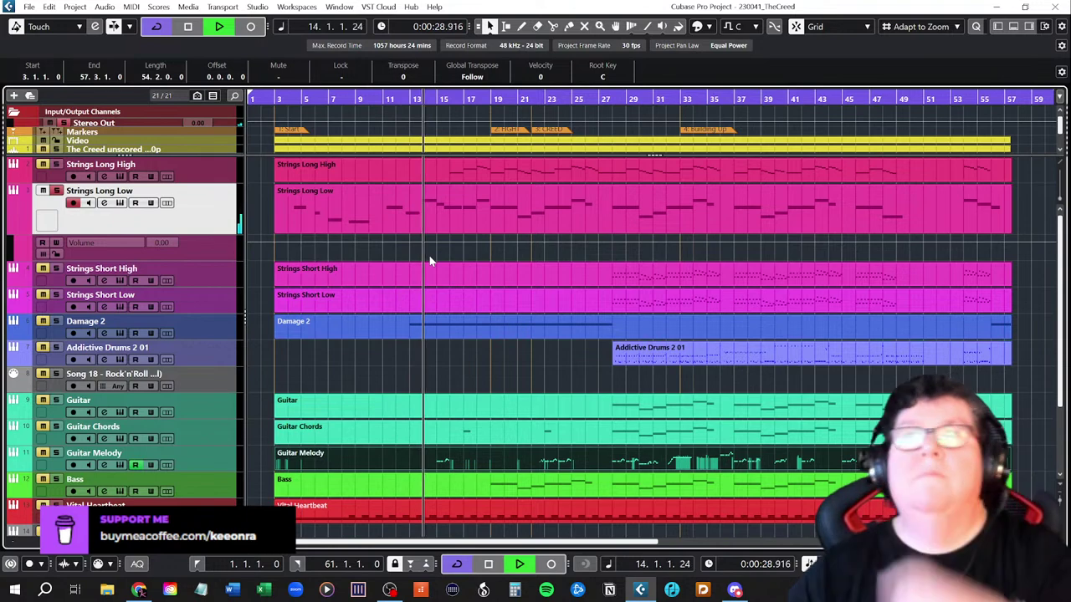
- Stop playback, open the Guitar Melody part in the lower zone's key editor, and remove its Pitchbend lane
left_click(1013, 26)
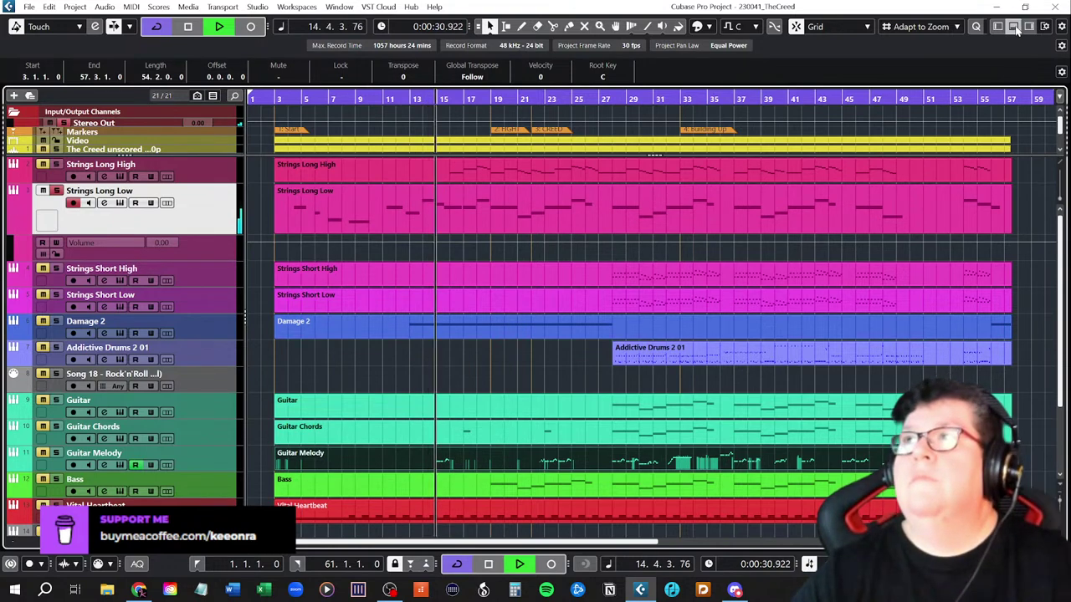
key("space")
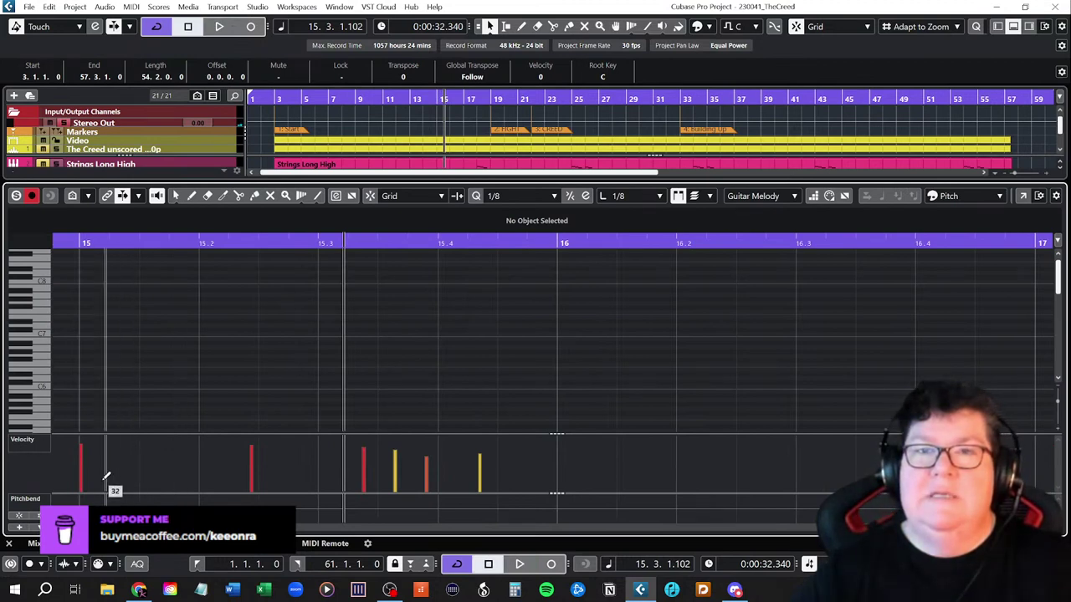
right_click(23, 521)
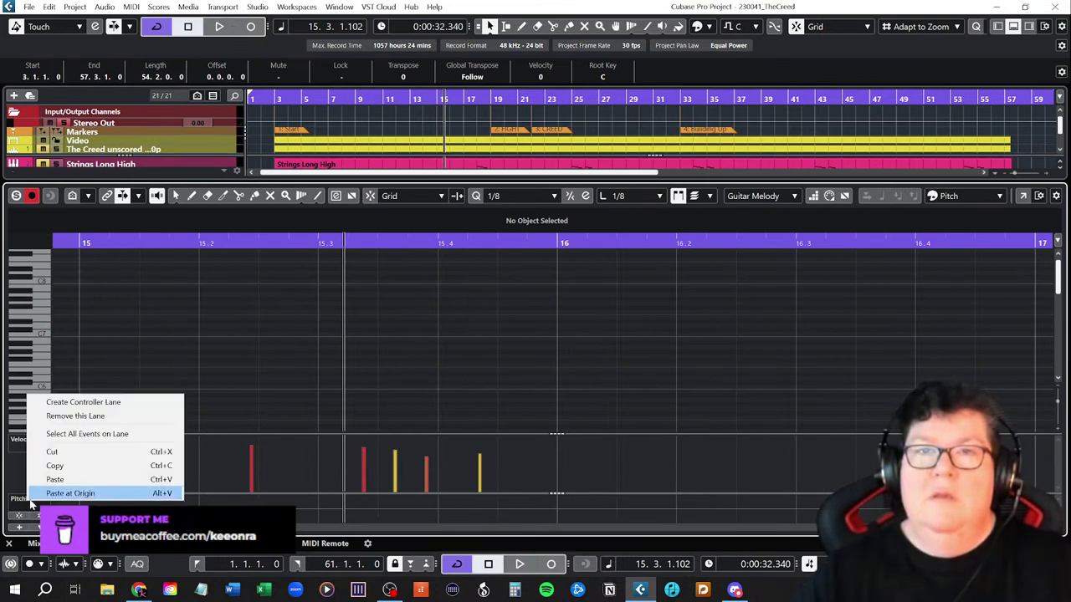
left_click(68, 420)
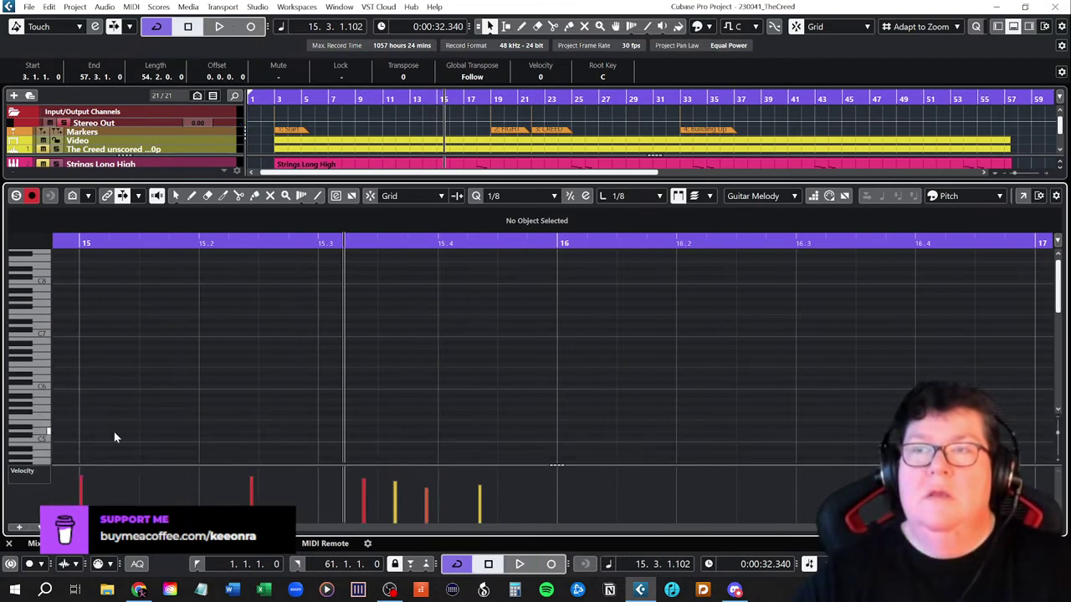
scroll(437, 414, "down", 10)
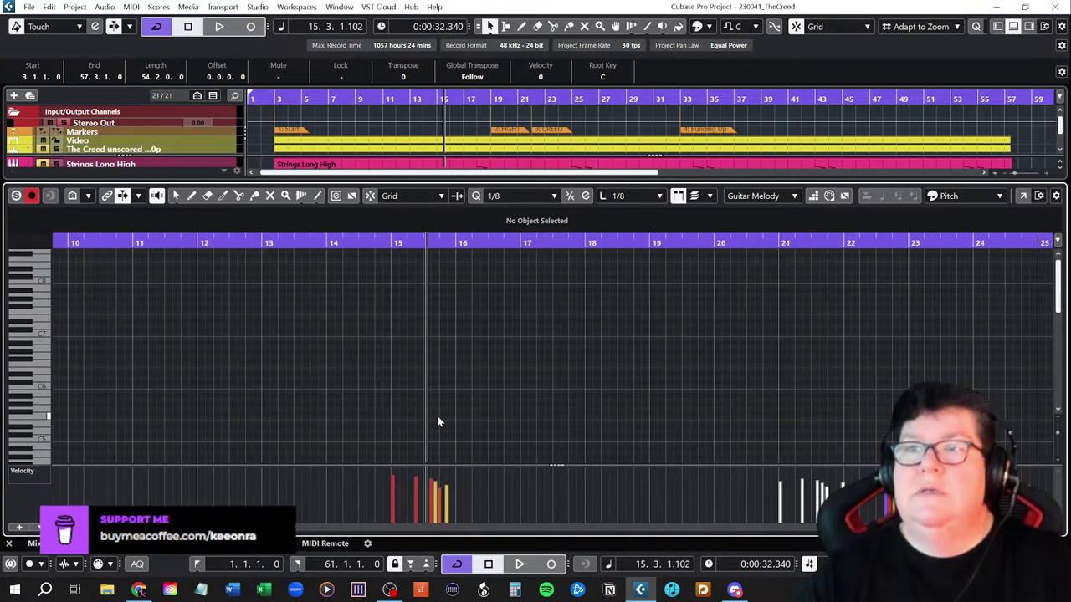
scroll(436, 425, "down", 4)
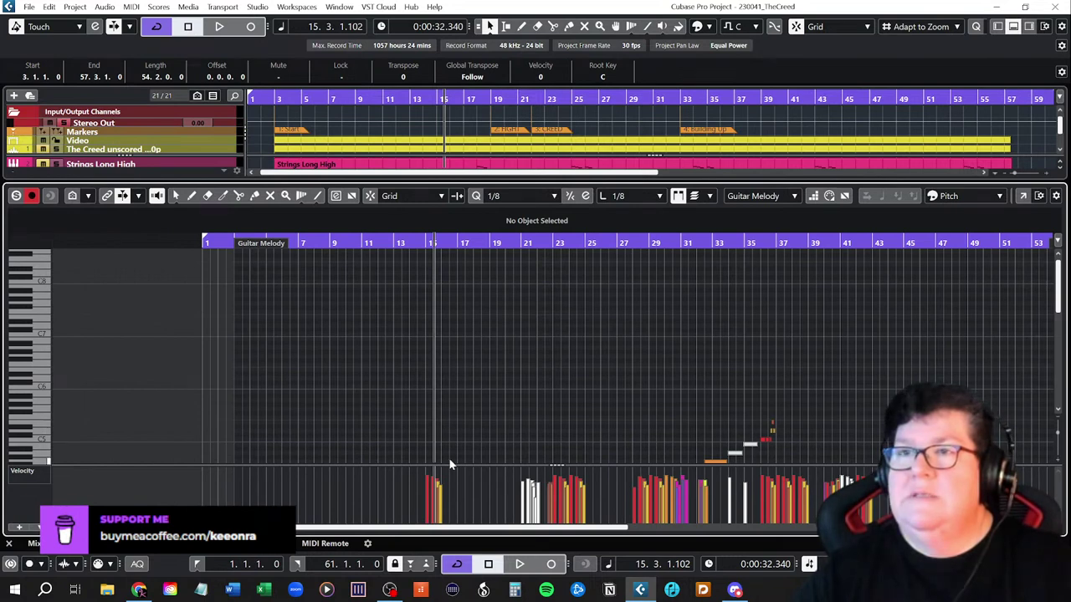
- Enlarge the Guitar Melody part's velocity lane and draw a near-level velocity line from about 112 across the notes from bar 15 to bar 24
left_click_drag(448, 463, 449, 347)
scroll(508, 306, "down", 6)
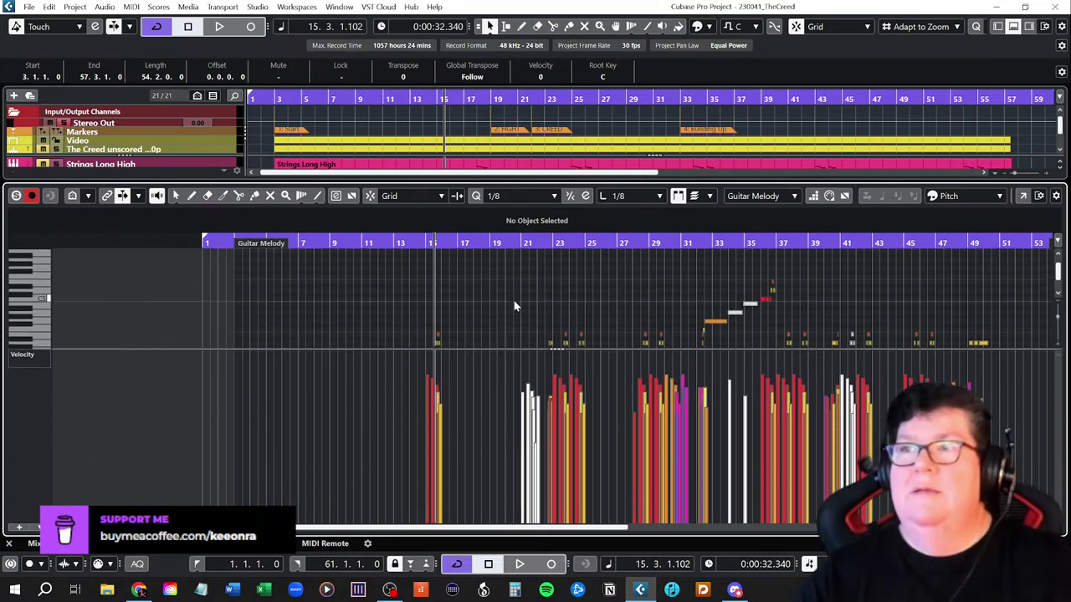
scroll(514, 306, "down", 1)
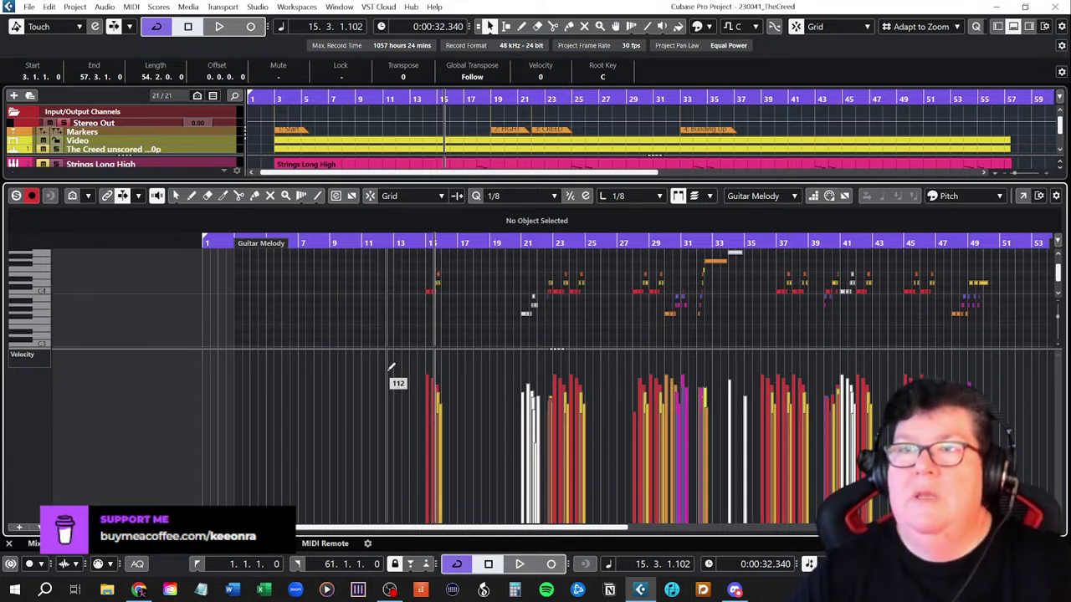
mouse_move(388, 371)
left_mouse_down()
mouse_move(404, 360)
mouse_move(569, 388)
left_mouse_up()
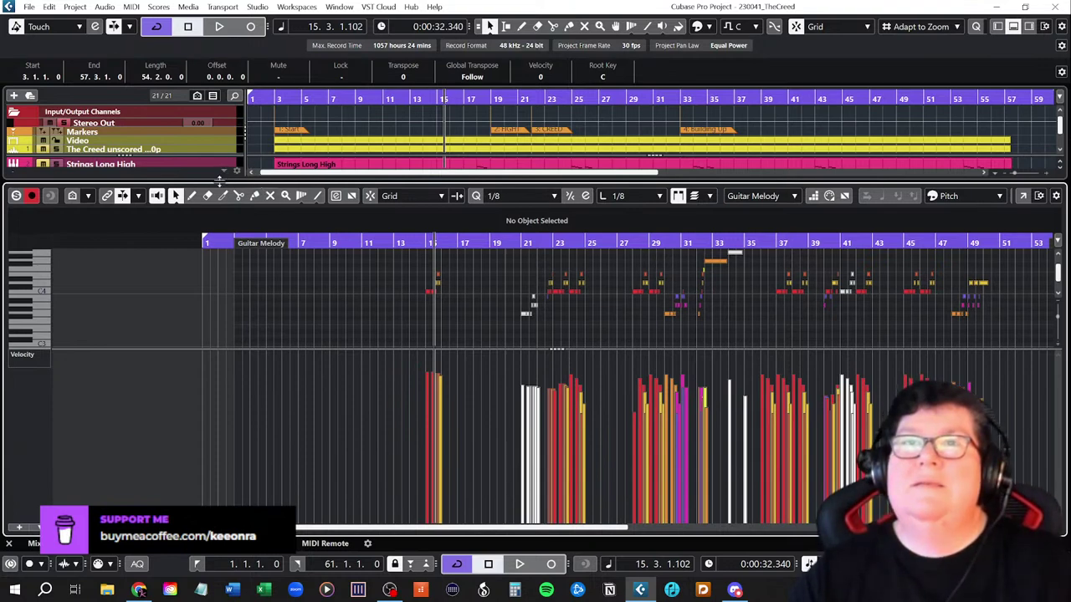
- Enlarge the project area above the key editor and show the Strings Long Low part in the editor from its beginning
left_click_drag(220, 178, 220, 263)
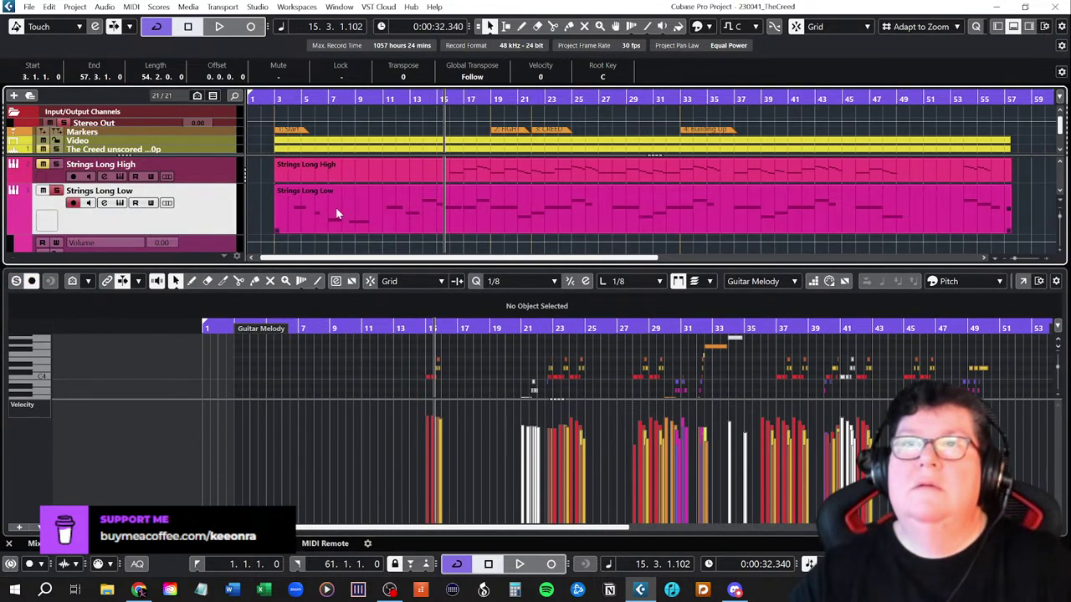
left_click(336, 213)
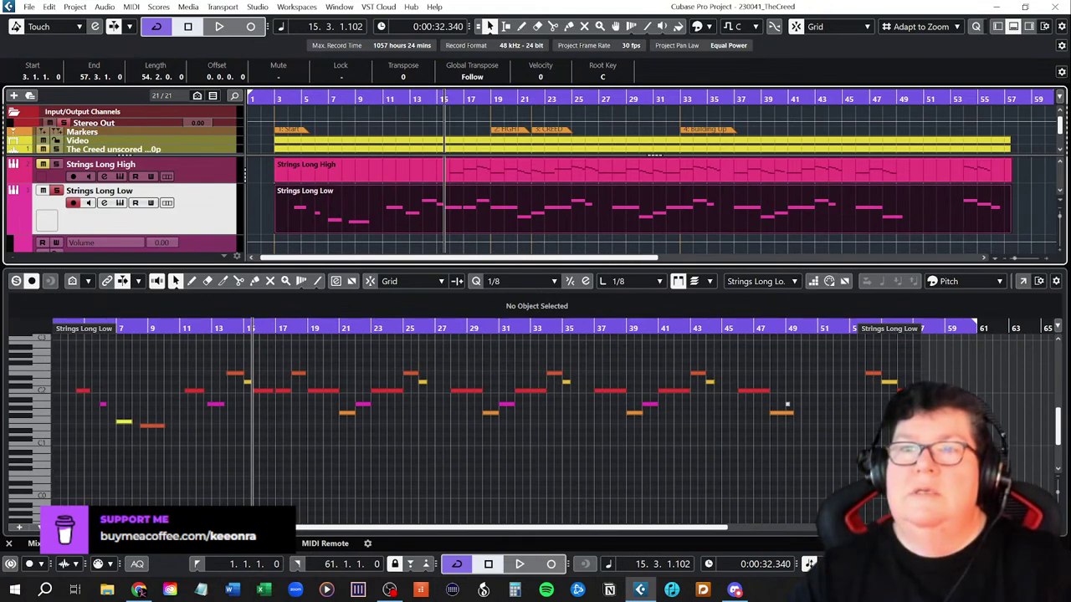
scroll(297, 491, "left", 3)
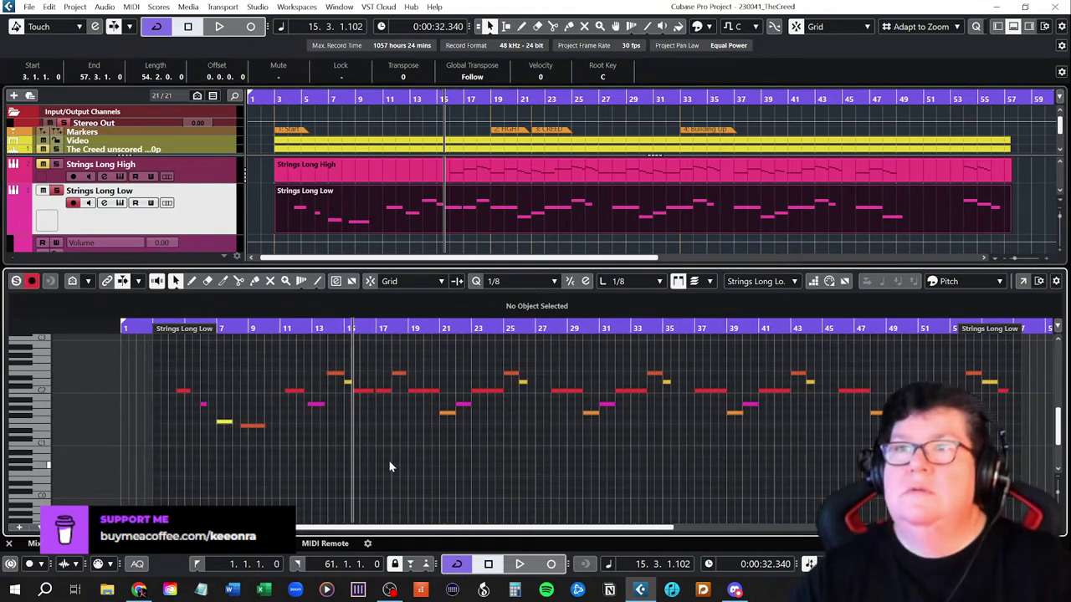
- Select all Strings Long Low notes, show only the velocity lane, and raise their velocities together so the first note is at 97
left_click_drag(220, 357, 1040, 457)
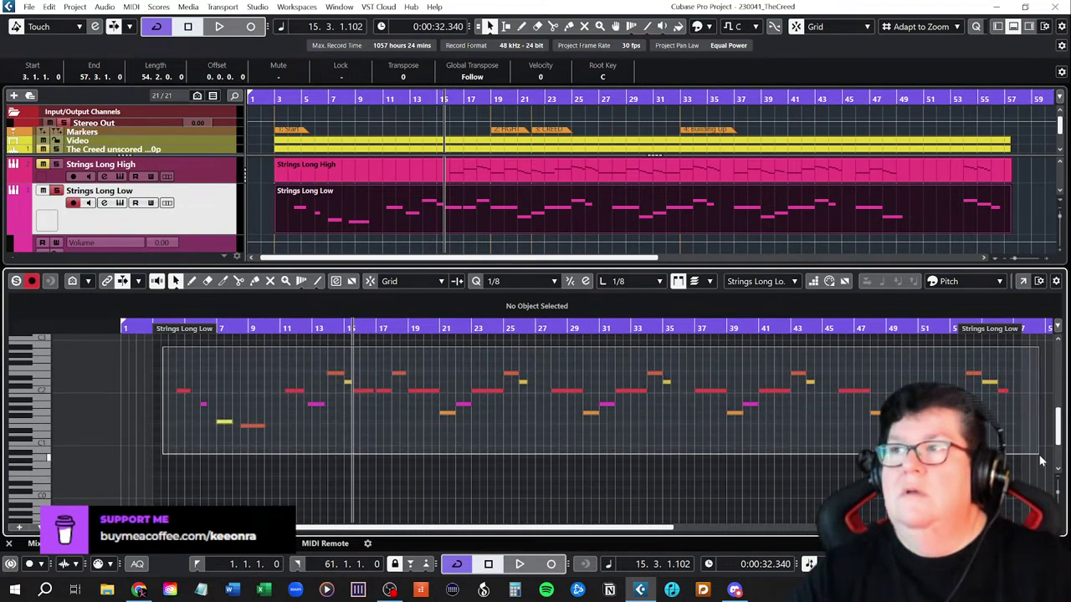
scroll(736, 459, "down", 2)
scroll(607, 445, "down", 2)
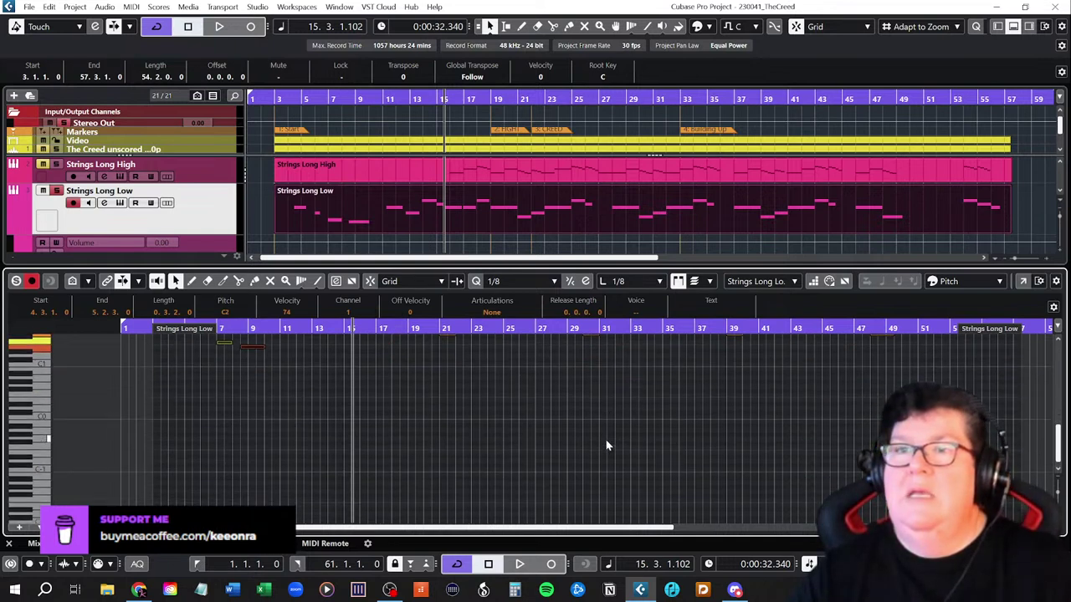
left_click(31, 530)
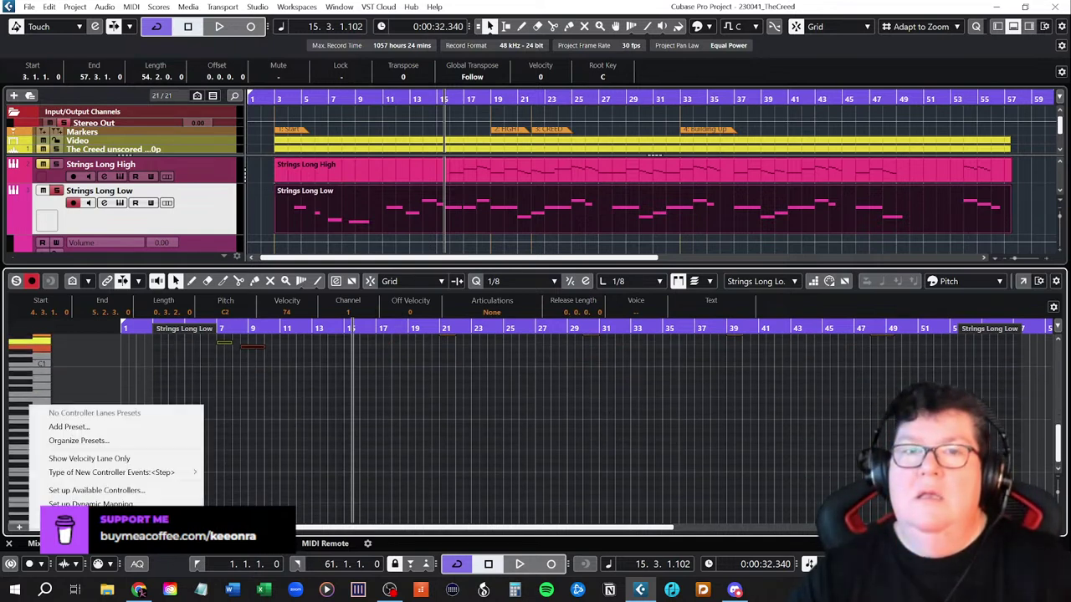
left_click(88, 458)
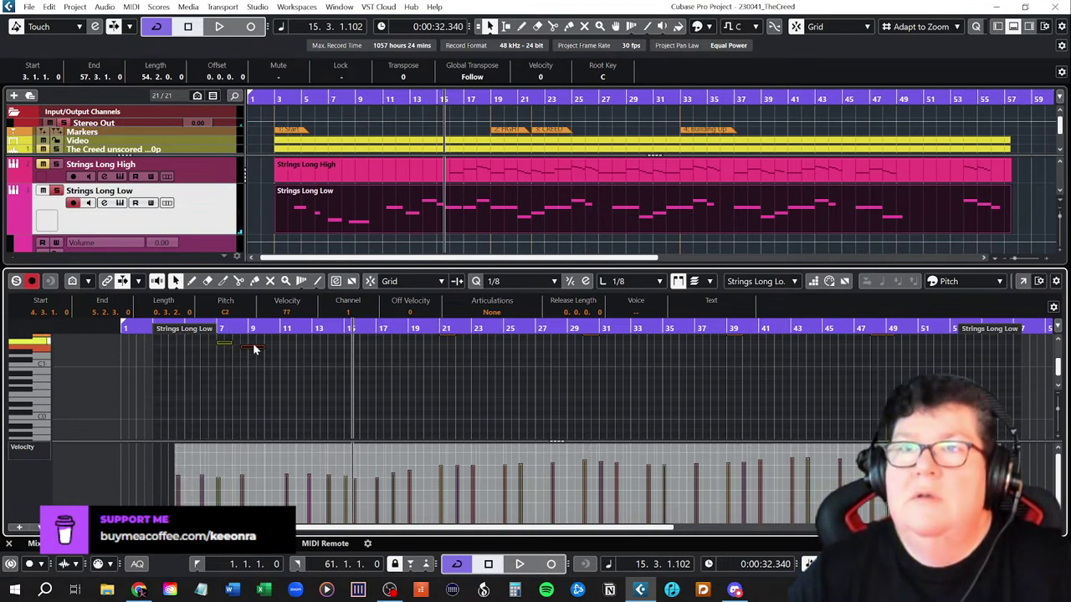
scroll(249, 372, "up", 4)
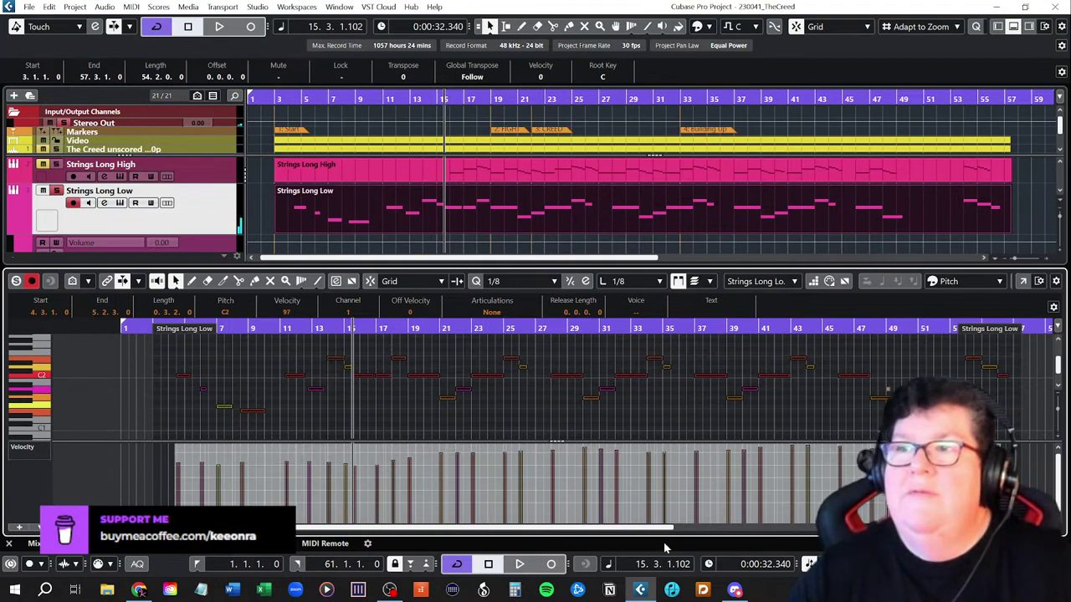
- Select only the Strings Long Low notes before bar 15, raise their velocities until the first note is at 103, and deselect them
left_click_drag(664, 544, 769, 537)
left_click_drag(771, 530, 593, 530)
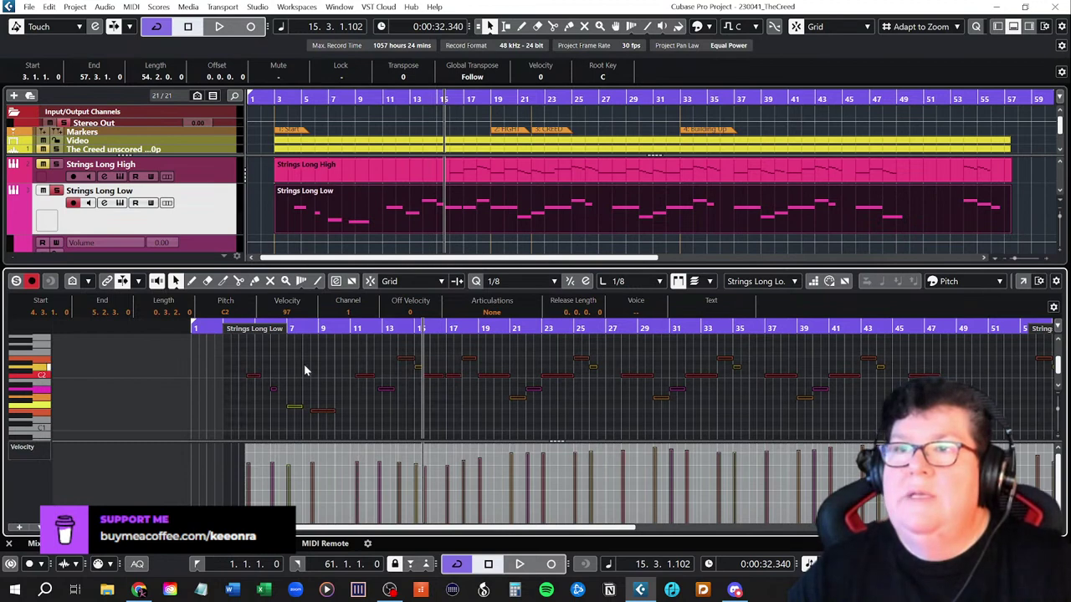
left_click(243, 360)
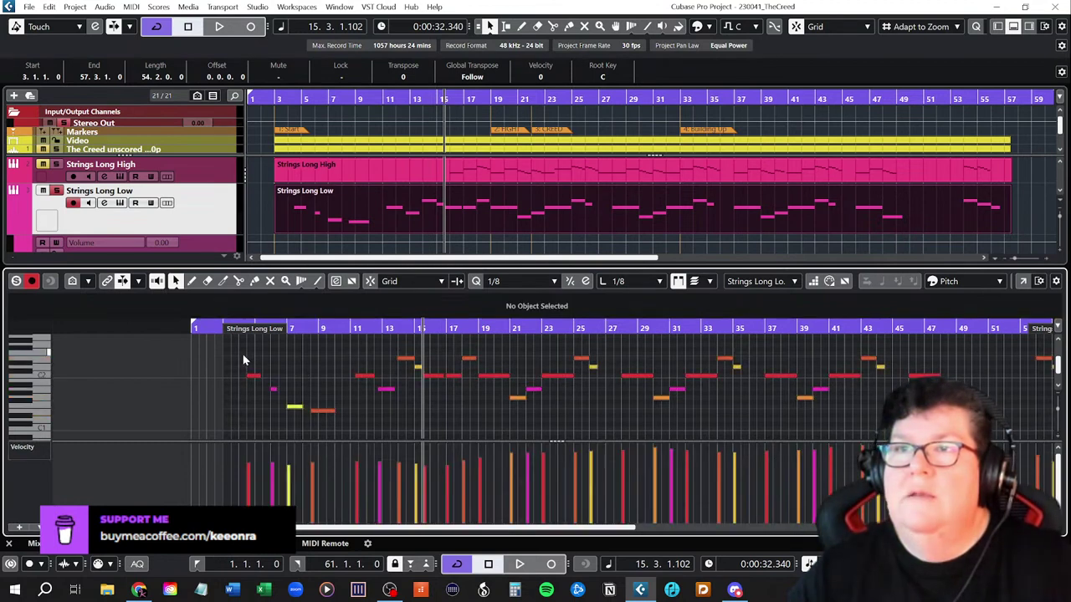
left_click_drag(240, 350, 420, 414)
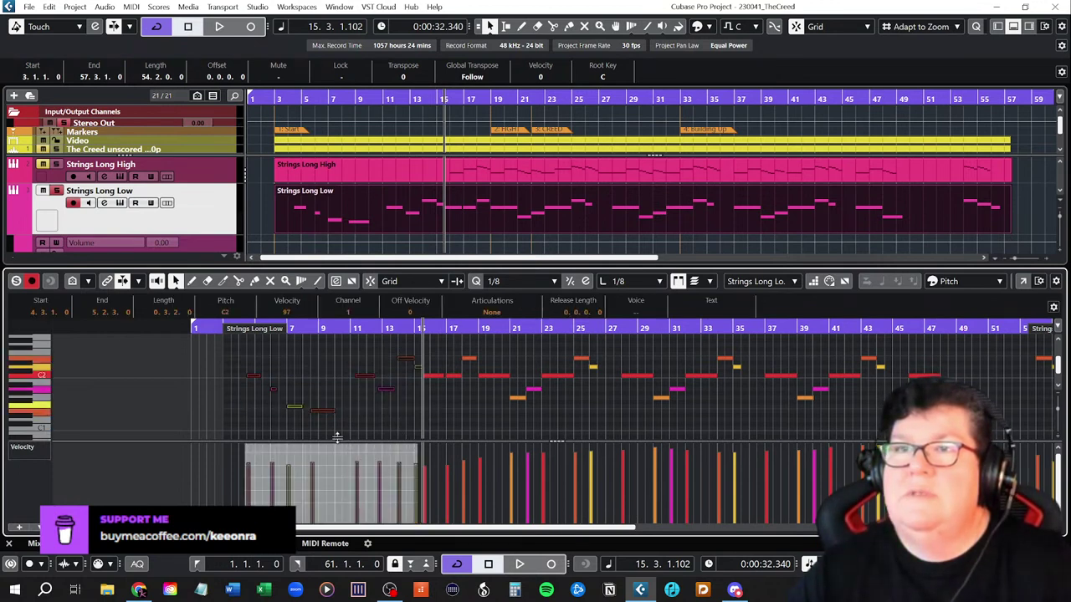
scroll(301, 311, "up", 4)
scroll(301, 308, "up", 2)
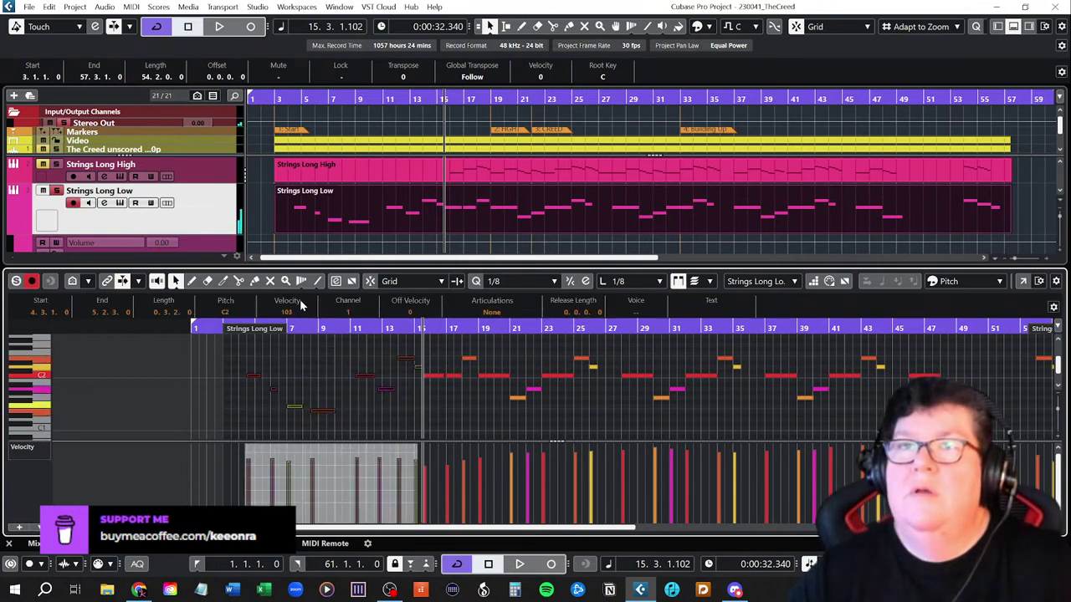
left_click(200, 389)
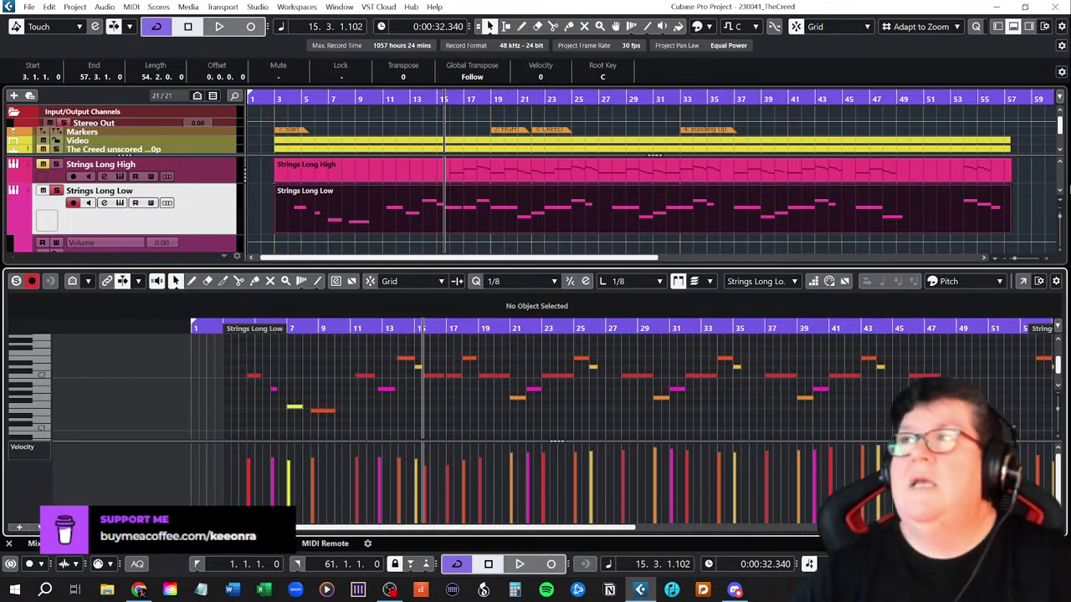
- Hide the key editor, look at the Master level meter, then close the meter and bring the key editor back
left_click(1013, 27)
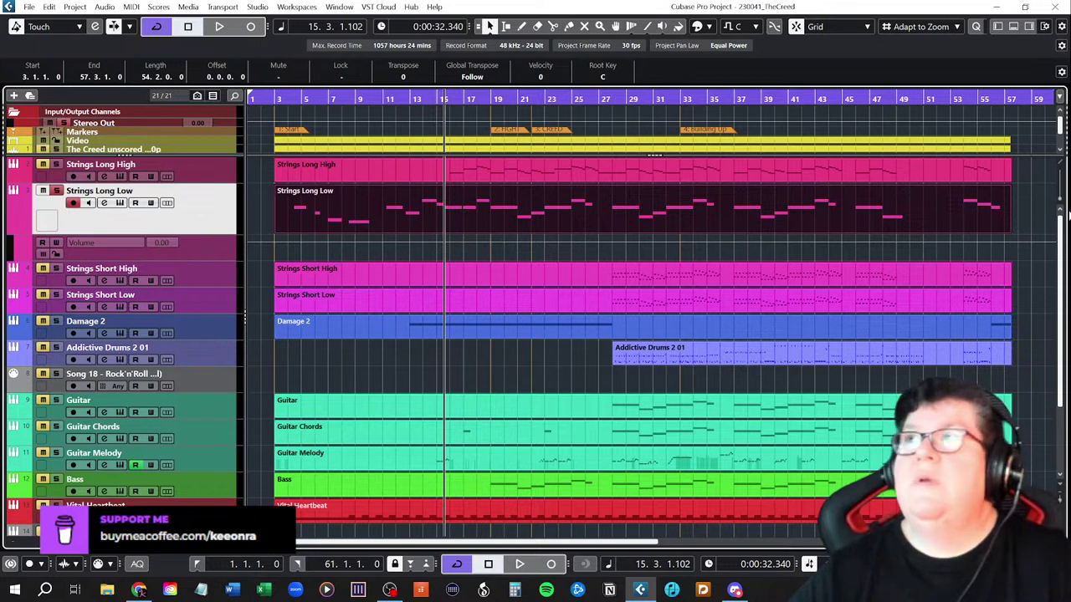
left_click(1028, 26)
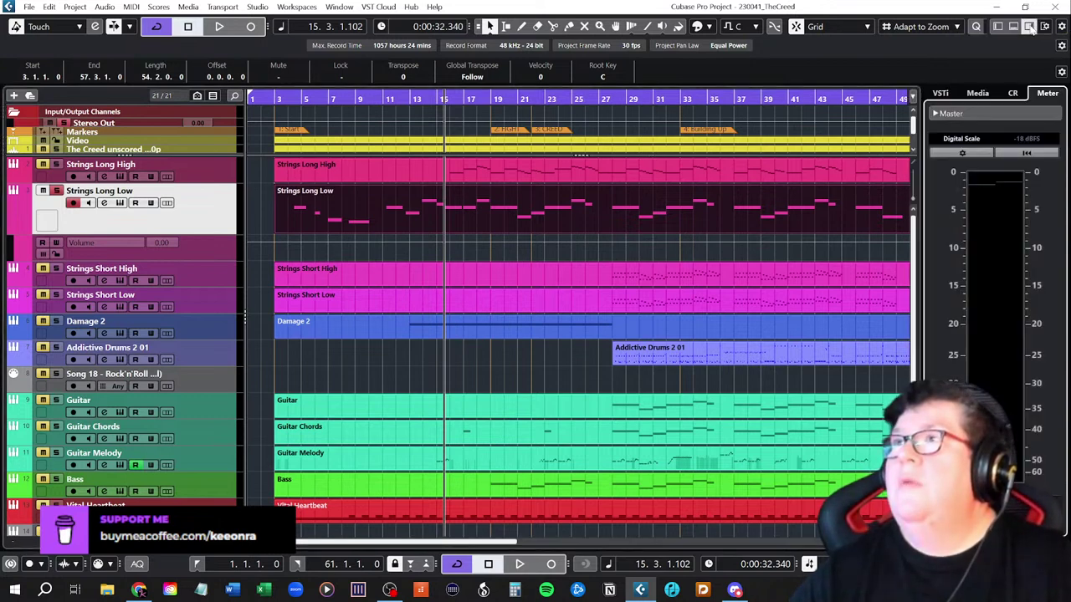
left_click(1028, 27)
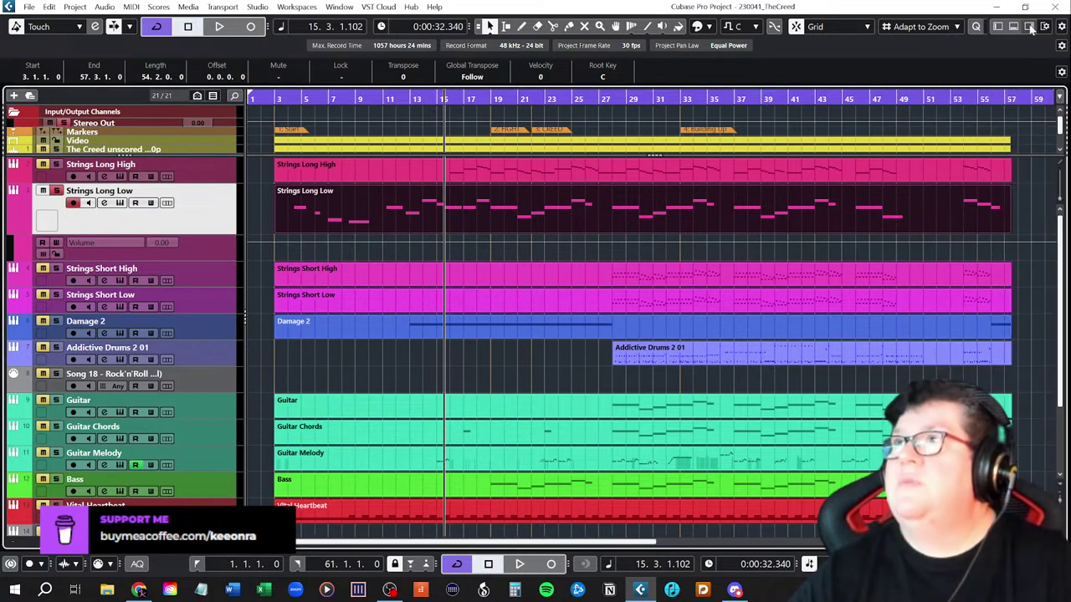
left_click(1013, 26)
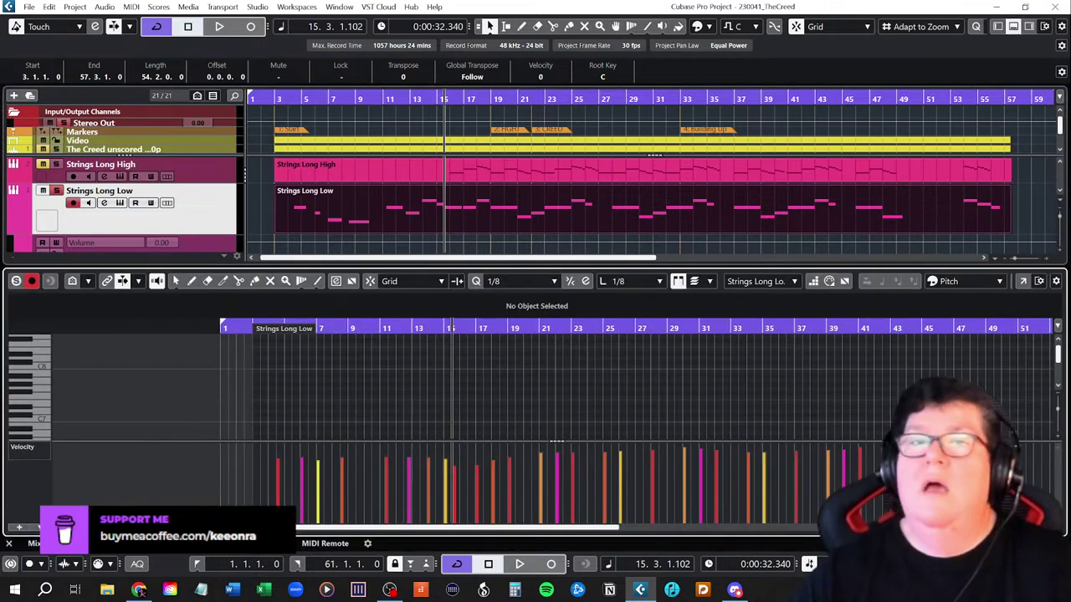
- Show the mixer in the lower zone and lower the Stereo Out fader to -4.00 dB
key("alt+F3")
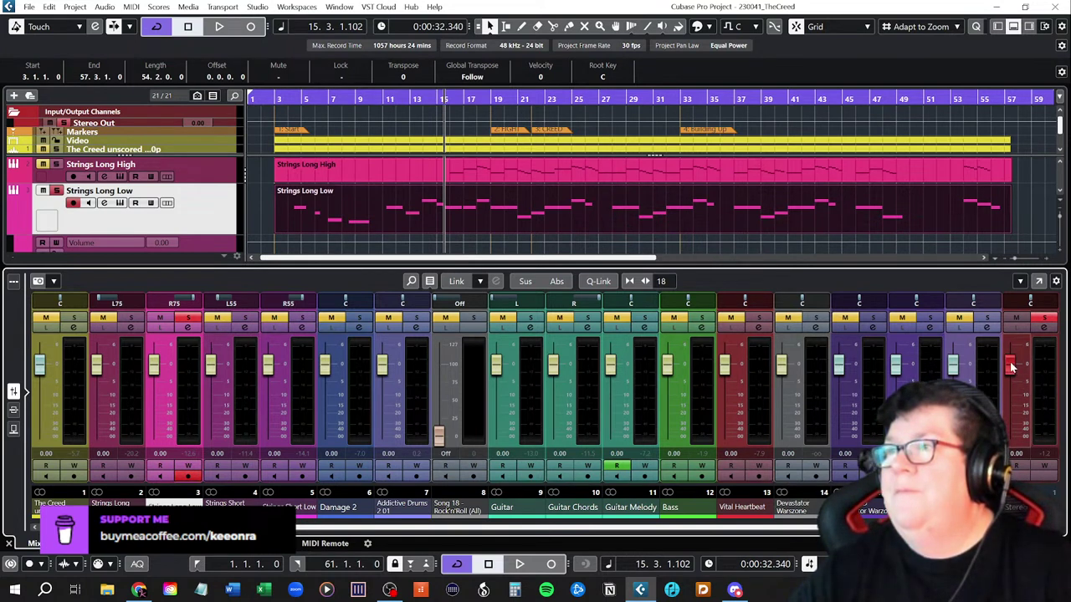
left_click_drag(1010, 362, 1011, 381)
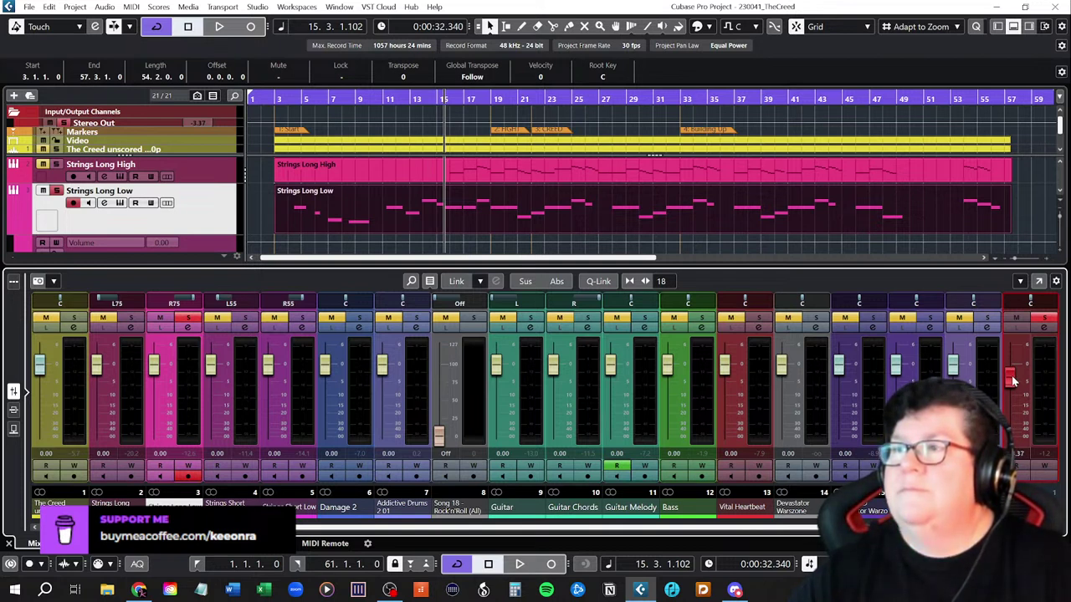
left_click_drag(1012, 380, 1010, 373)
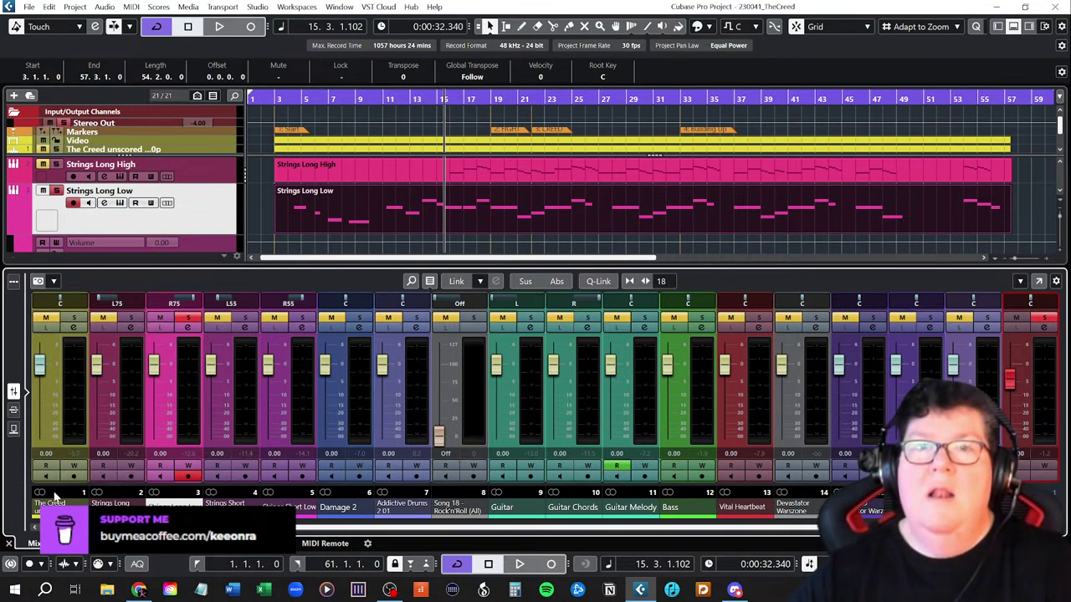
- Look through the mixer channels' inserts and sends, then close the lower zone
left_click(14, 412)
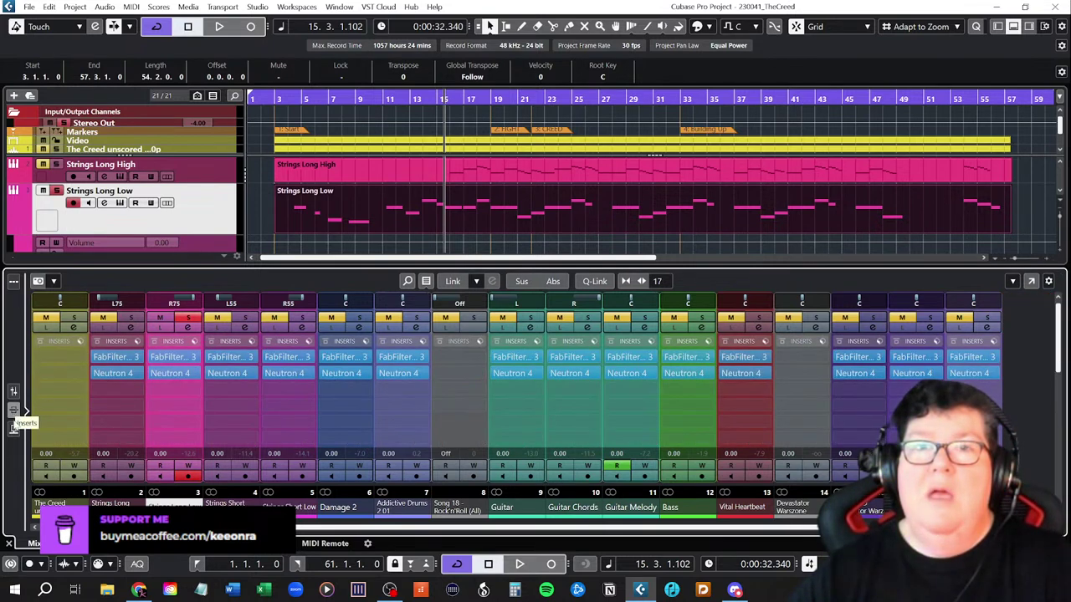
left_click(14, 430)
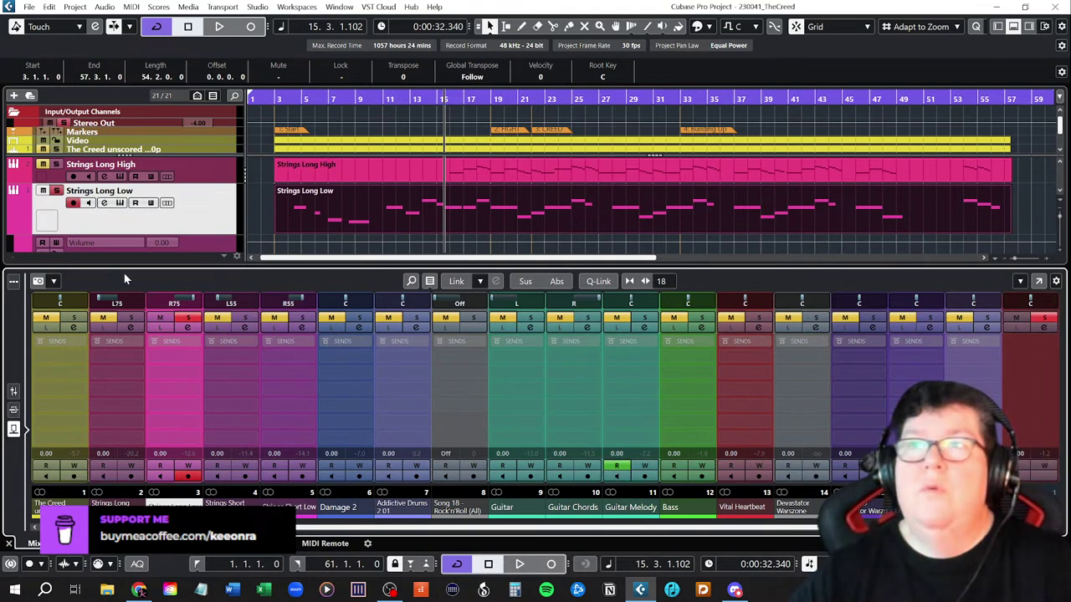
left_click(1012, 26)
left_click(1013, 26)
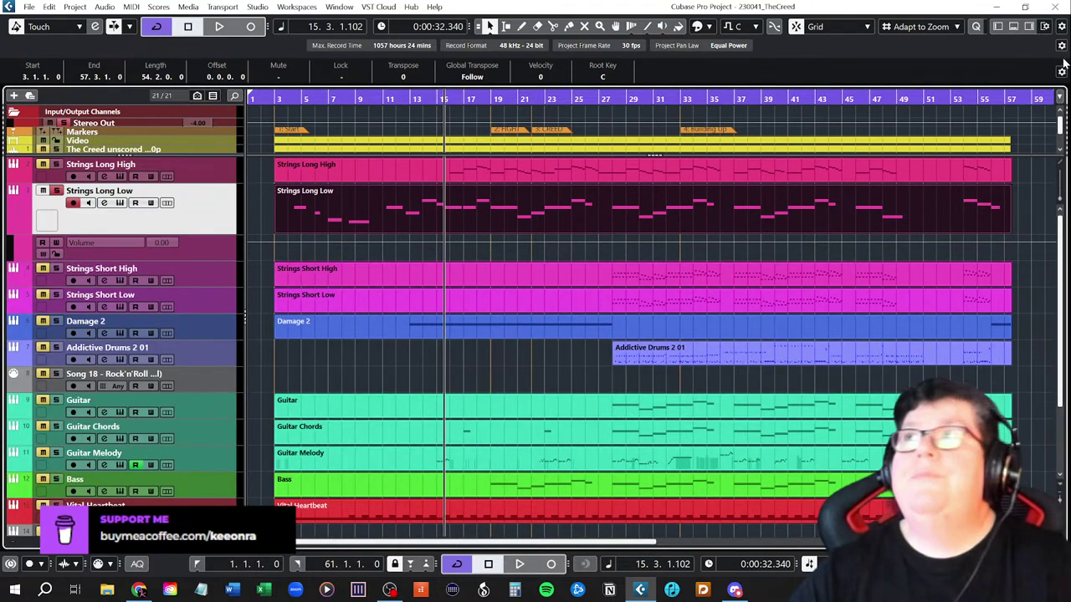
- Open the channel settings of the film's unscored audio track and set its pre gain to 0 dB
left_click(218, 150)
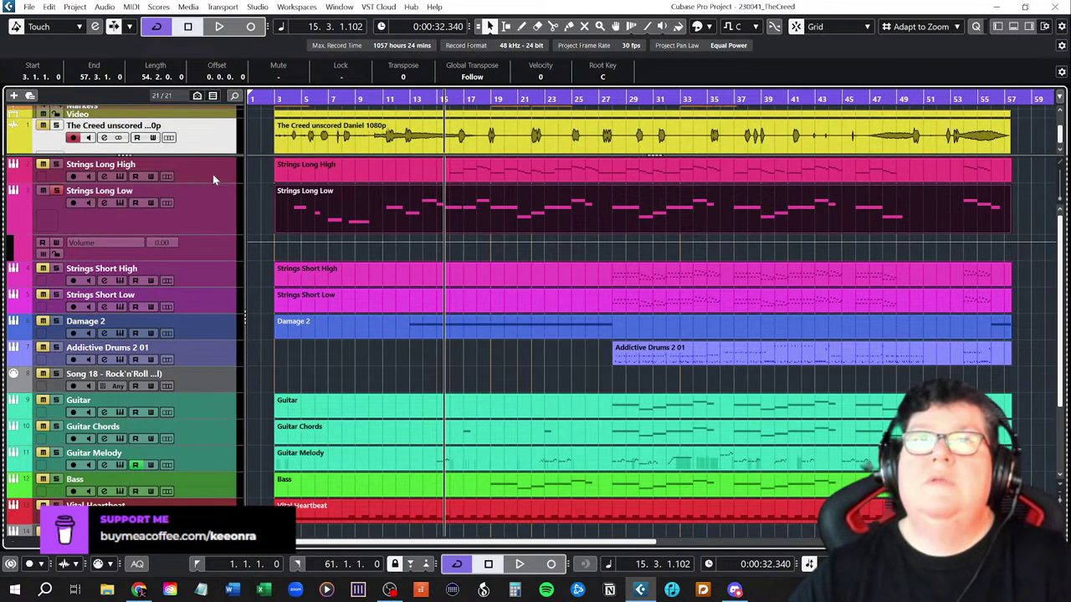
left_click(103, 137)
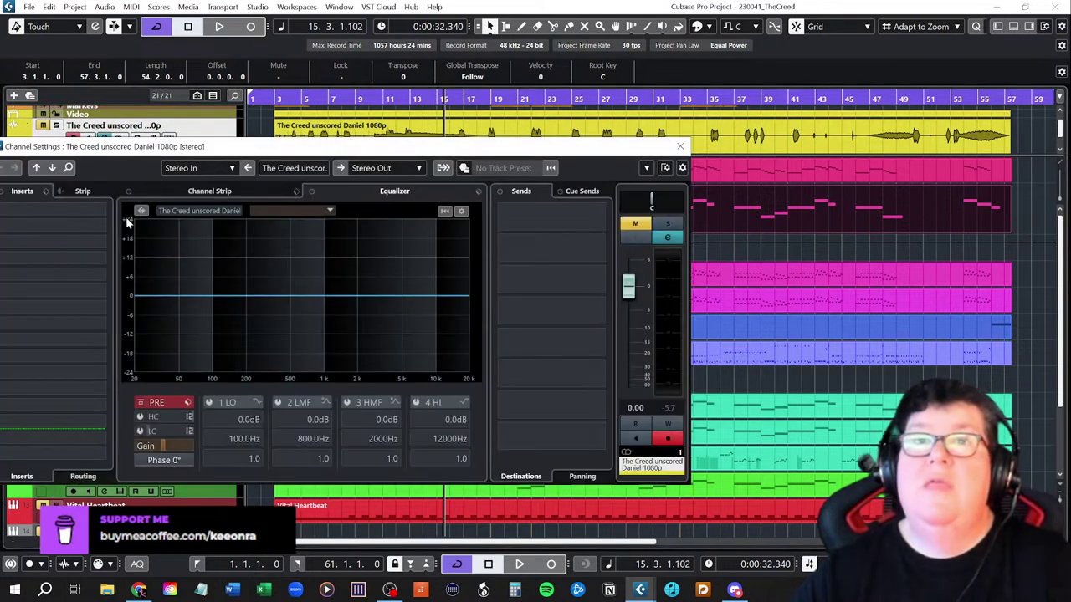
double_click(164, 445)
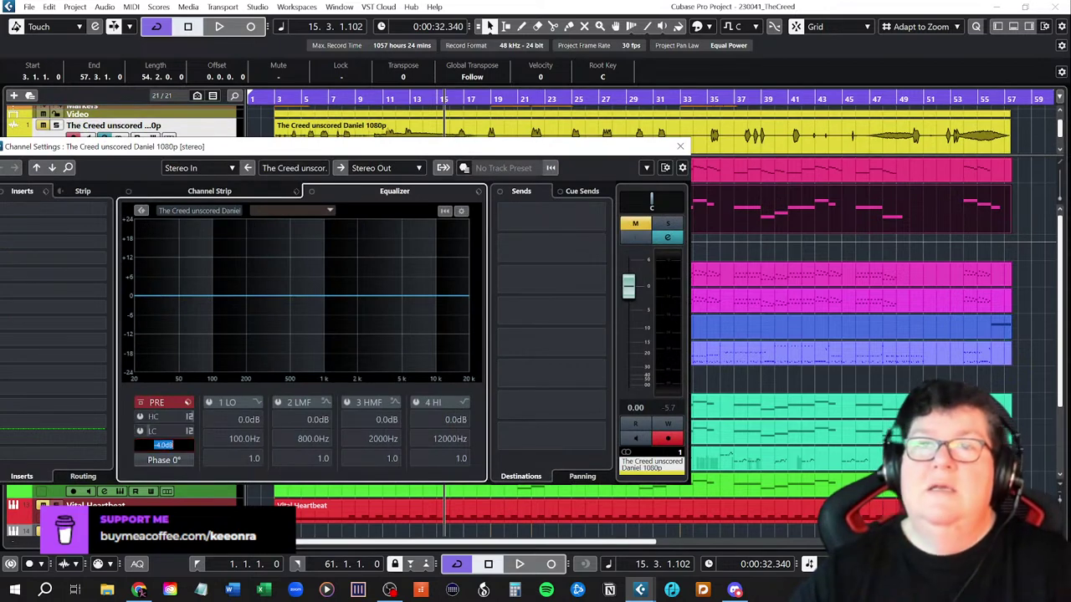
type("0")
key("Return")
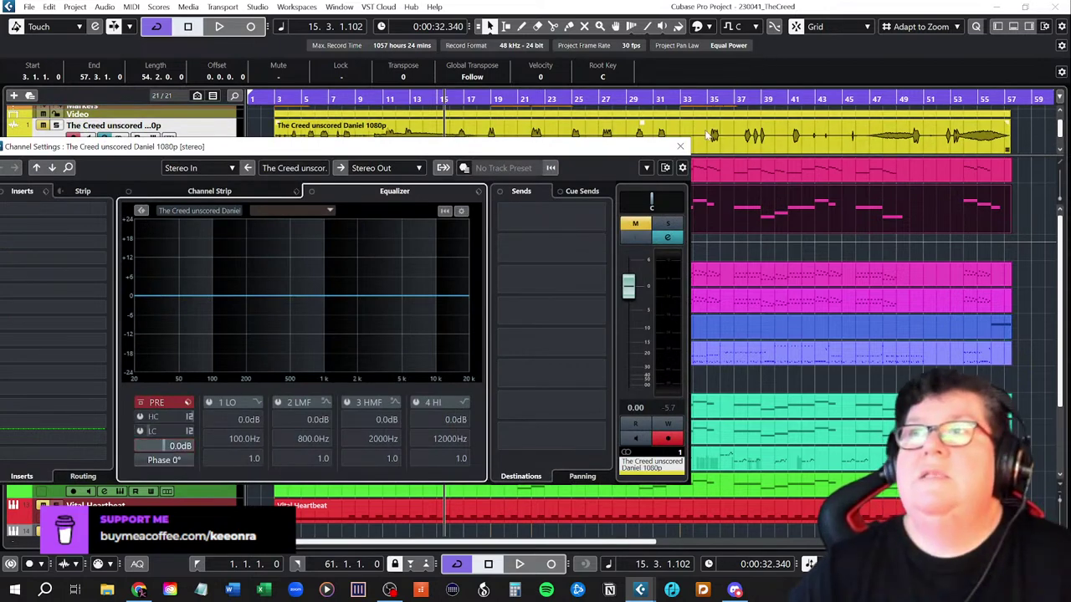
- Close the channel settings of the video's audio track and hide the volume automation lane of Strings Long Low
left_click(680, 146)
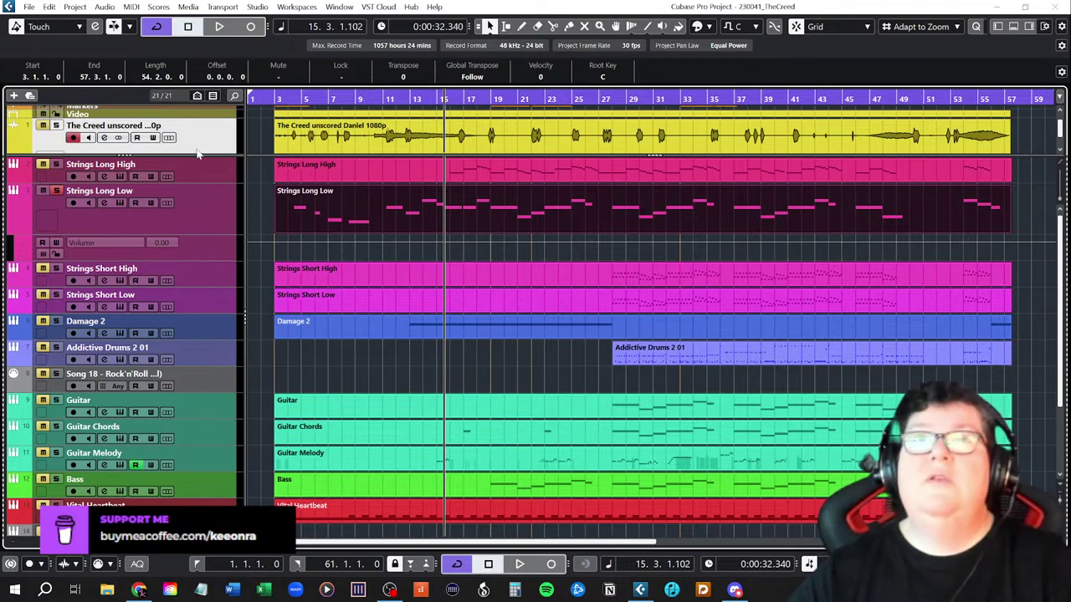
scroll(196, 148, "down", 3)
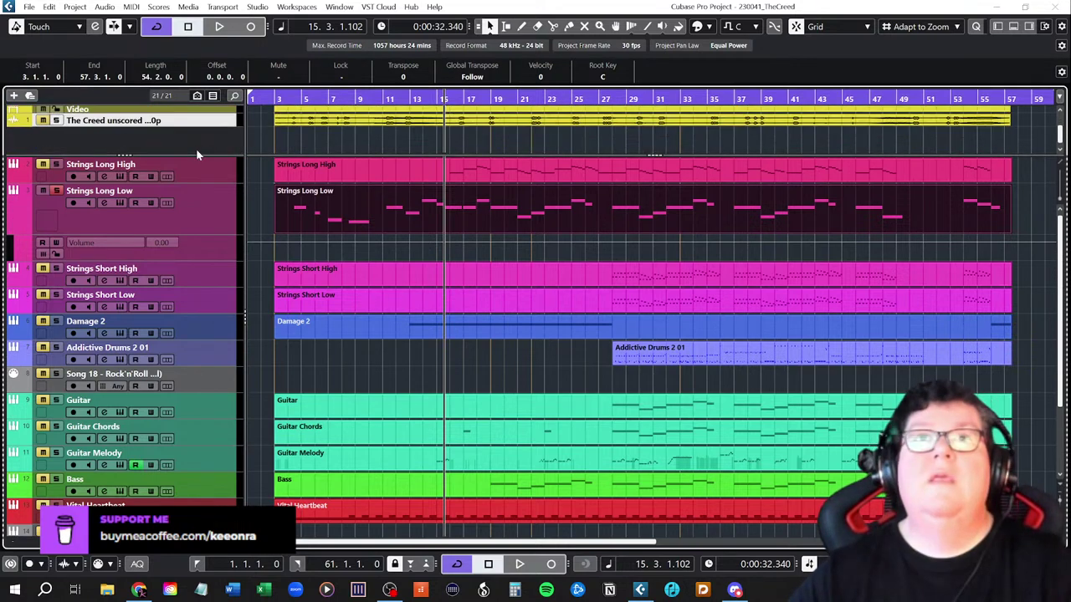
scroll(196, 148, "up", 4)
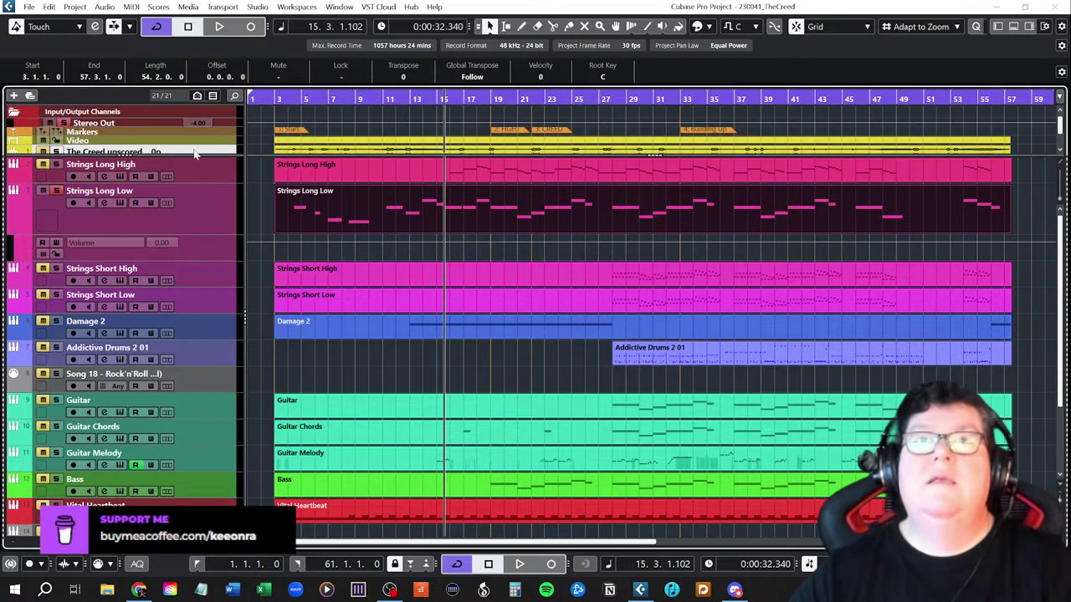
left_click(199, 175)
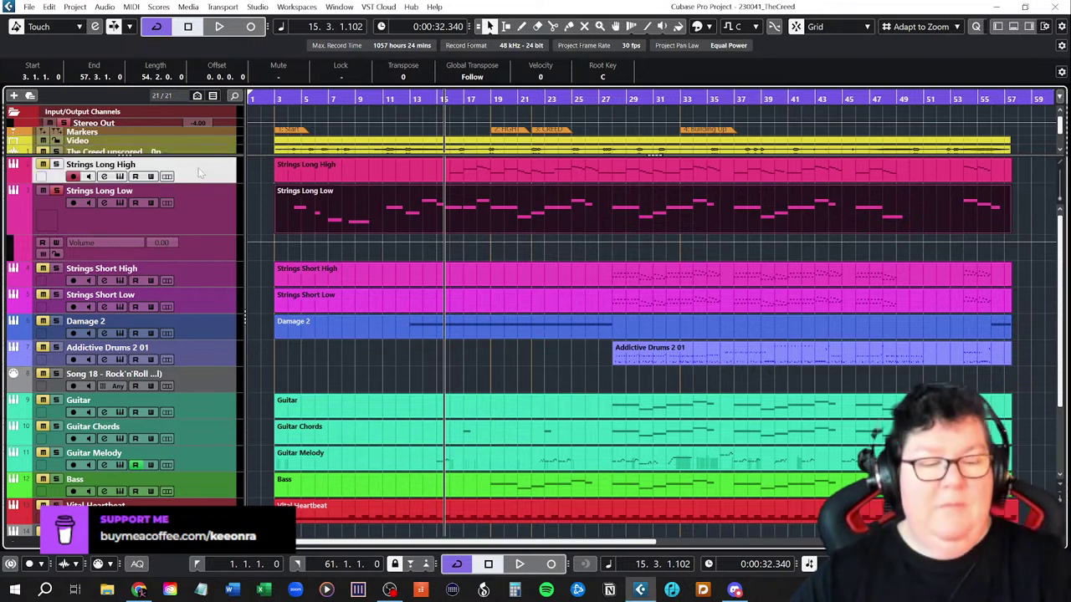
scroll(200, 177, "down", 1)
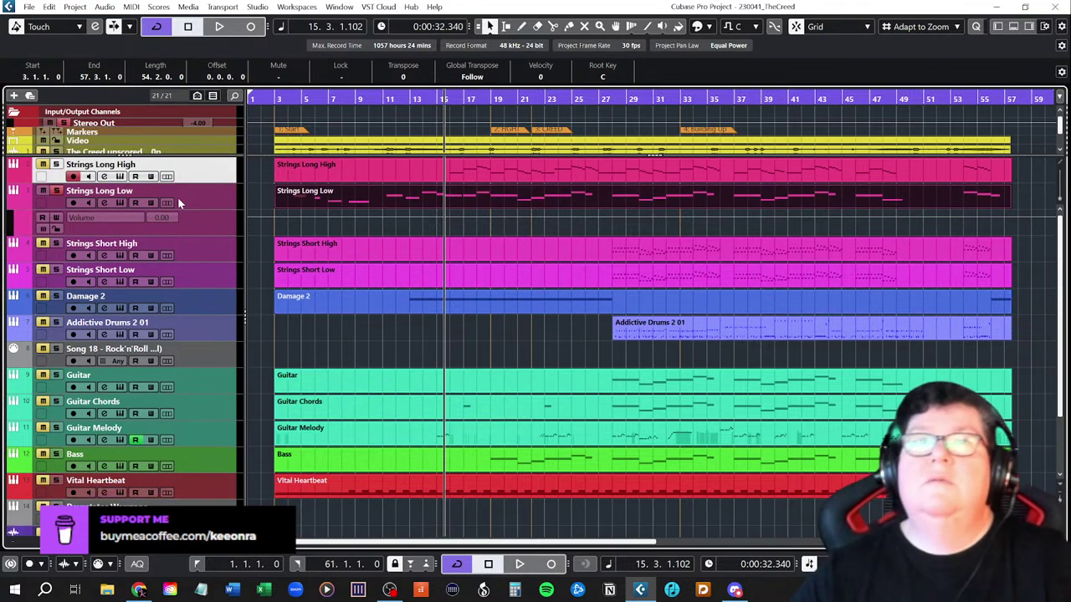
left_click(12, 204)
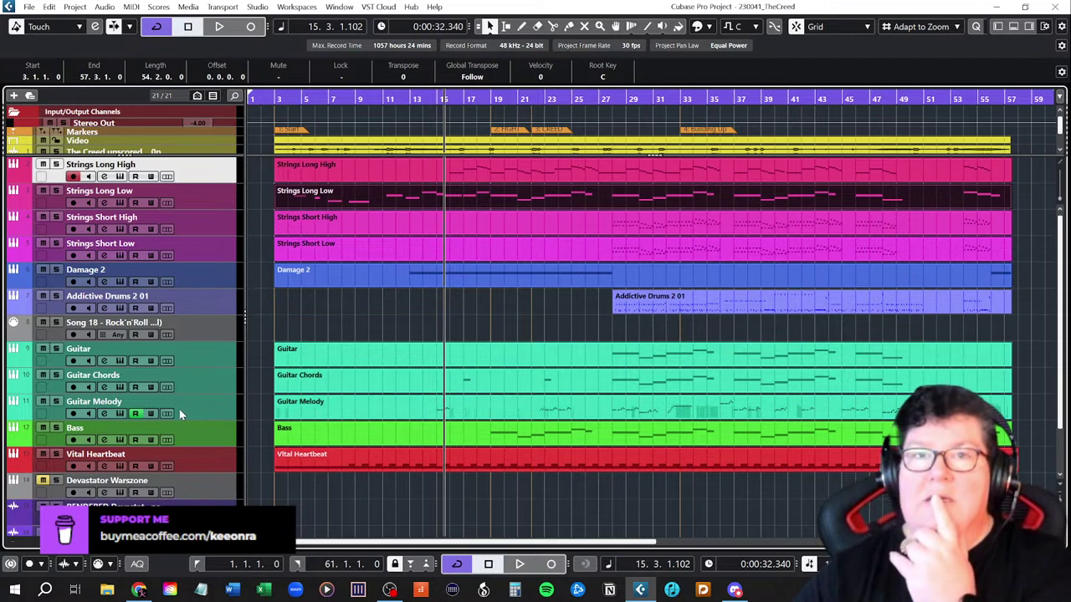
- Show the volume automation lane of the Guitar Melody track
left_click(997, 26)
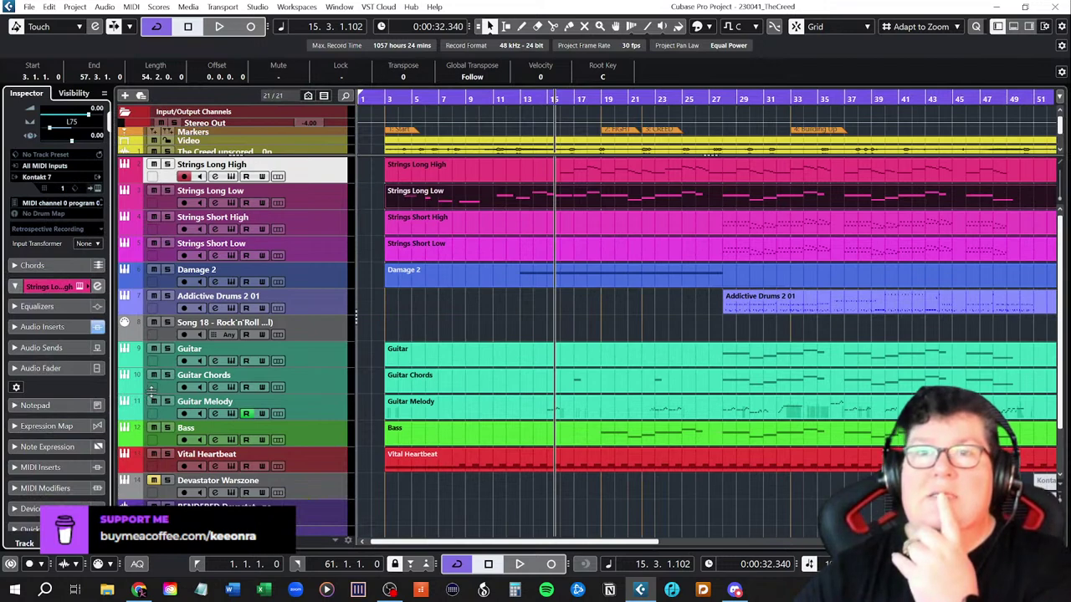
left_click(997, 26)
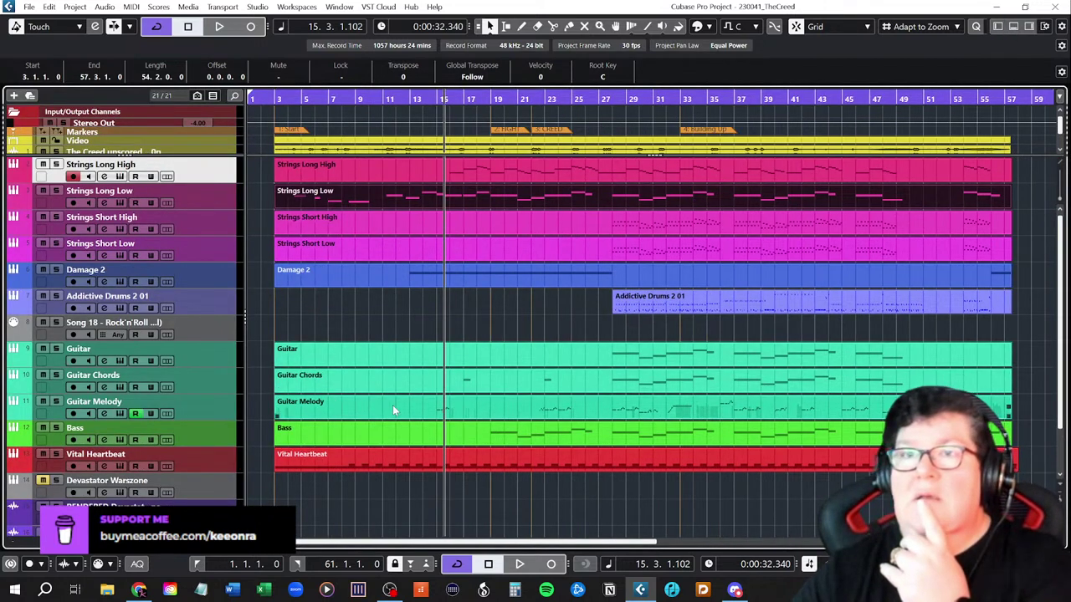
left_click(25, 418)
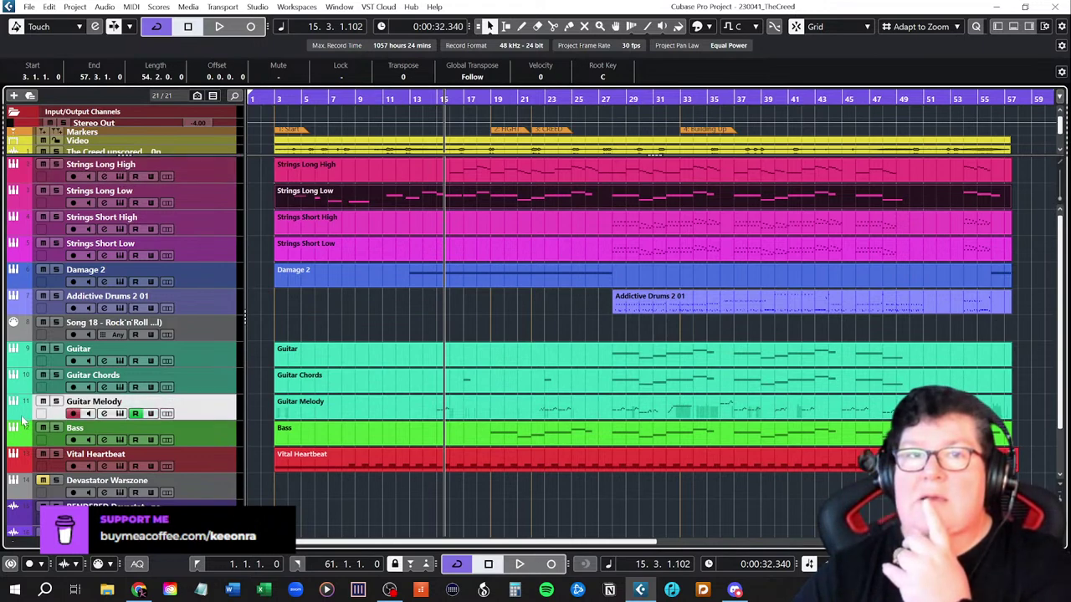
left_click(13, 418)
scroll(379, 455, "down", 3)
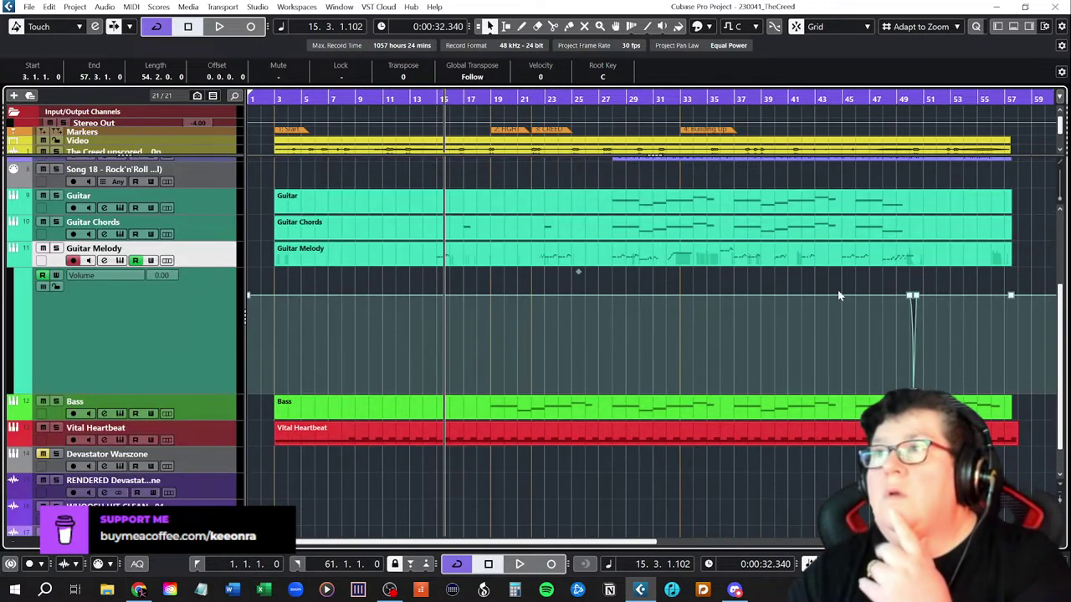
- Add Guitar Melody volume automation points at 0.00 near bars 12, 13, 16, 21, 26 and 27, and make the track taller
left_click(605, 296)
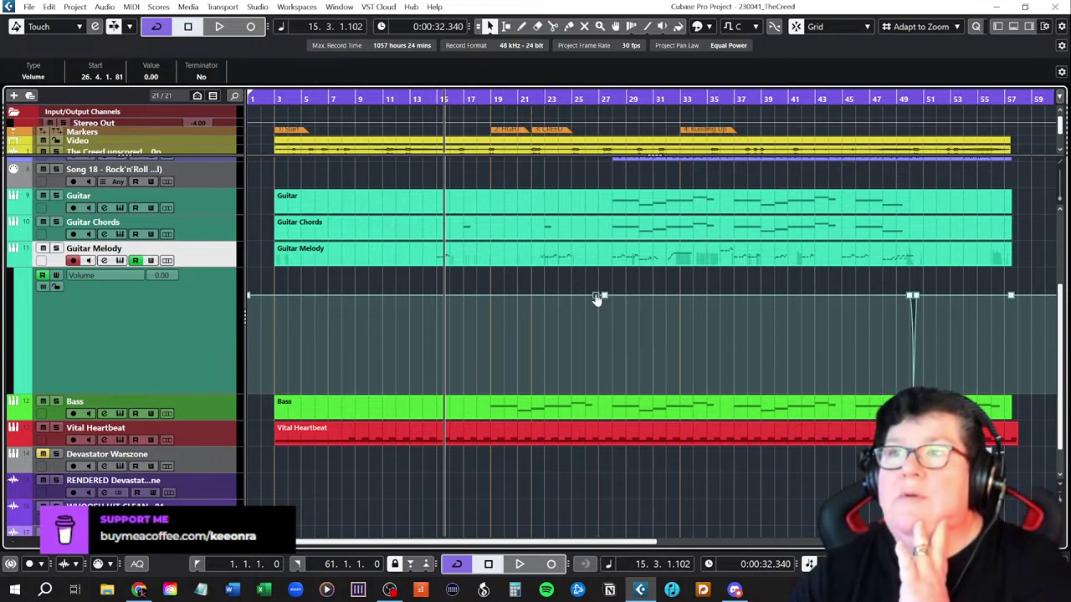
left_click(593, 295)
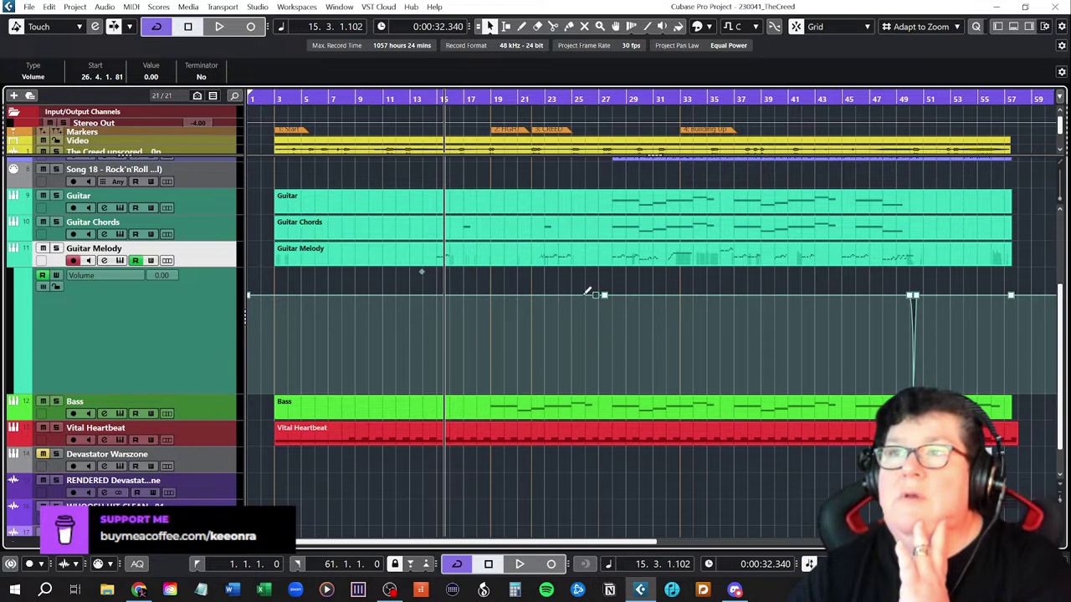
left_click(528, 295)
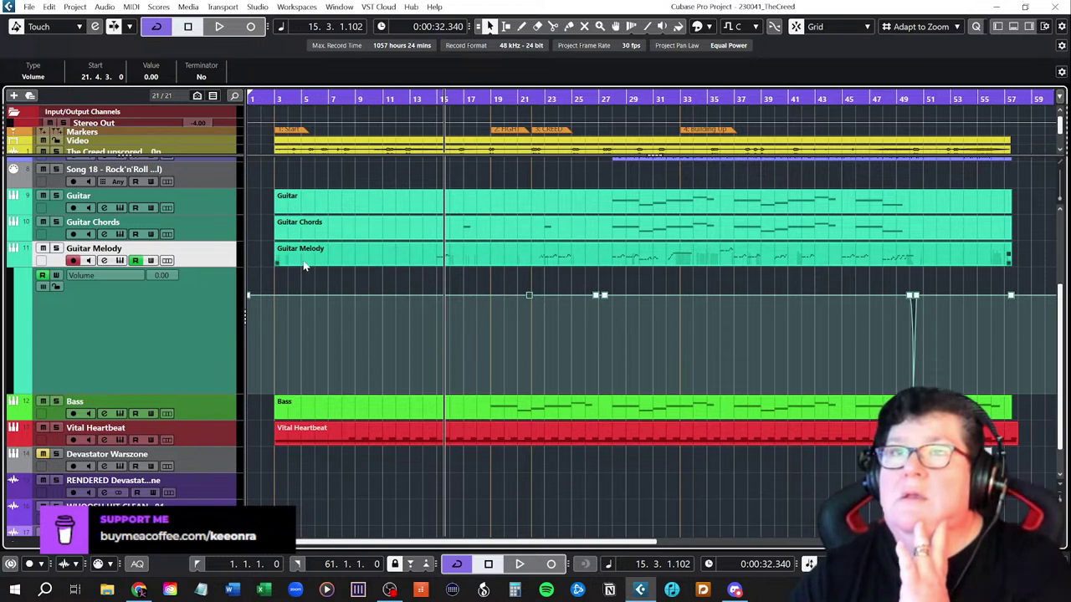
left_click_drag(226, 266, 226, 304)
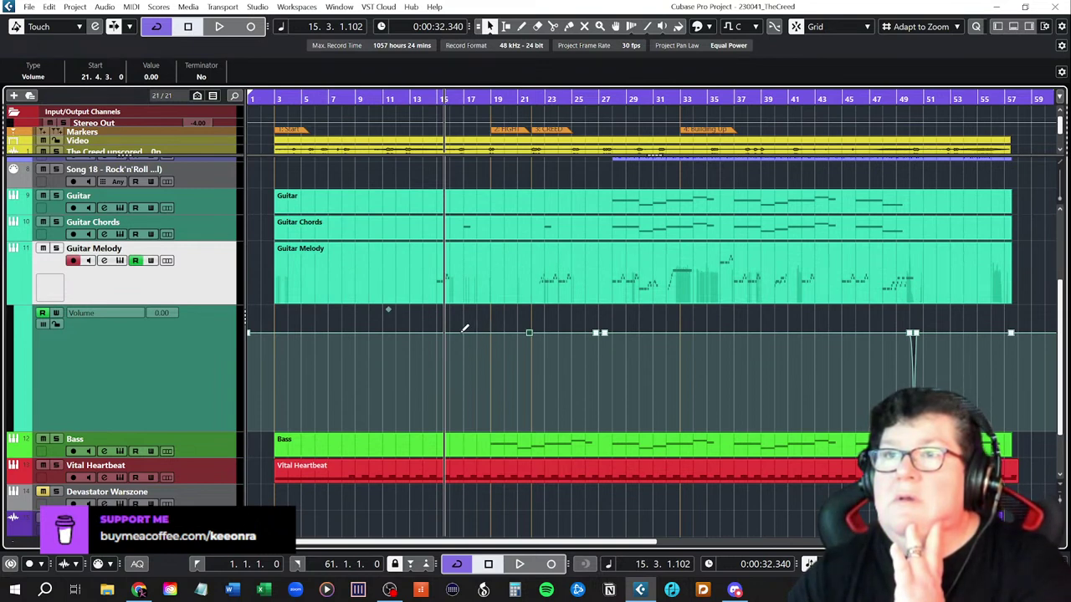
left_click(459, 334)
left_click(422, 333)
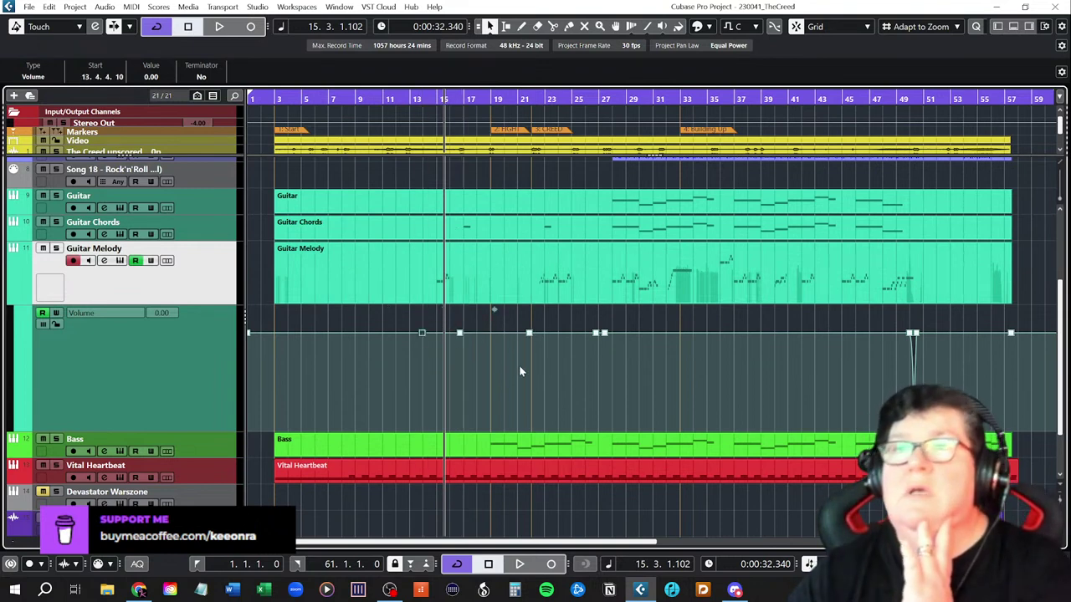
left_click(408, 334)
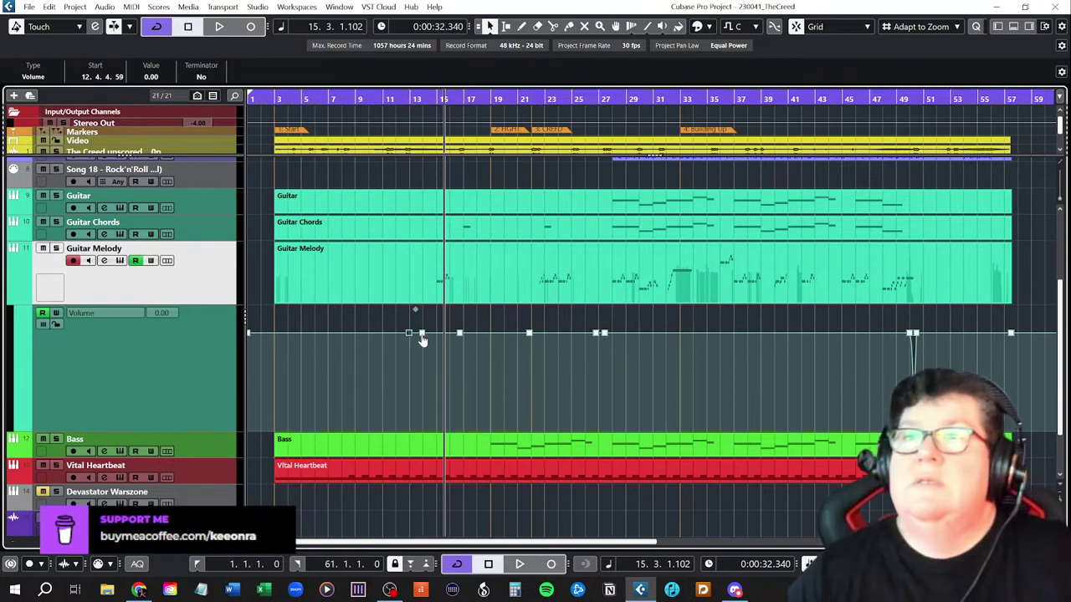
- Lower Guitar Melody's volume to about -4.12 at bars 14 and 17 and -2.48 at bars 22 and 27, and hide its automation
left_click_drag(421, 337, 422, 357)
left_click_drag(459, 335, 462, 355)
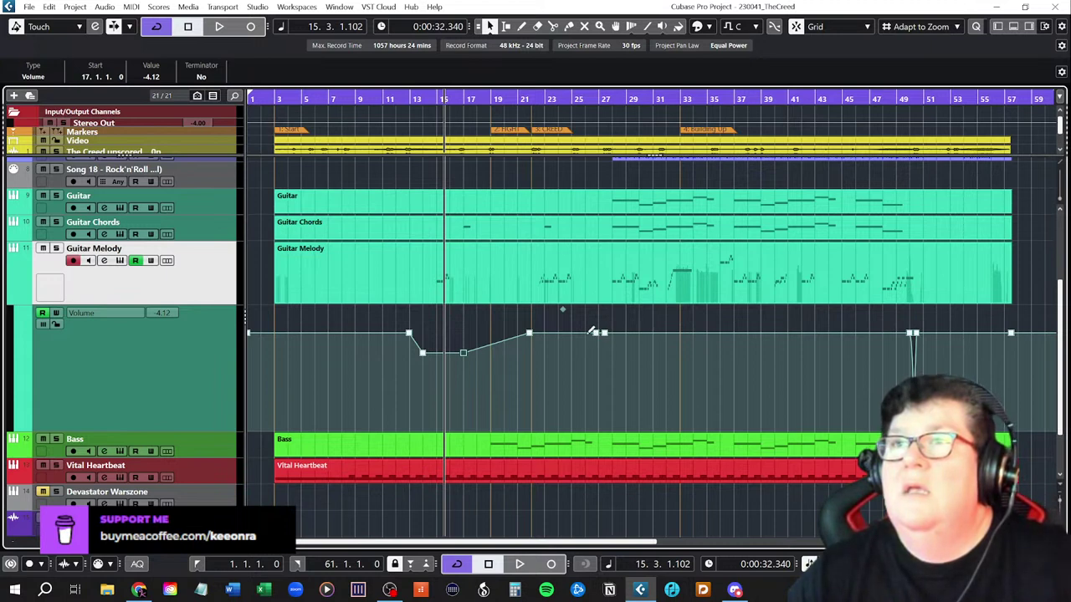
left_click(530, 333)
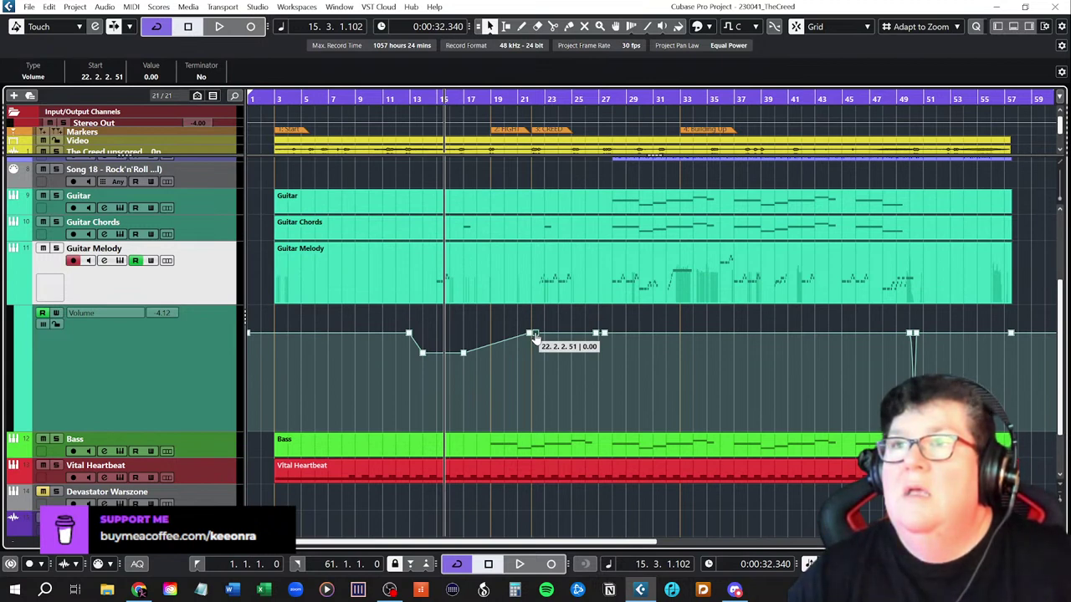
key("Escape")
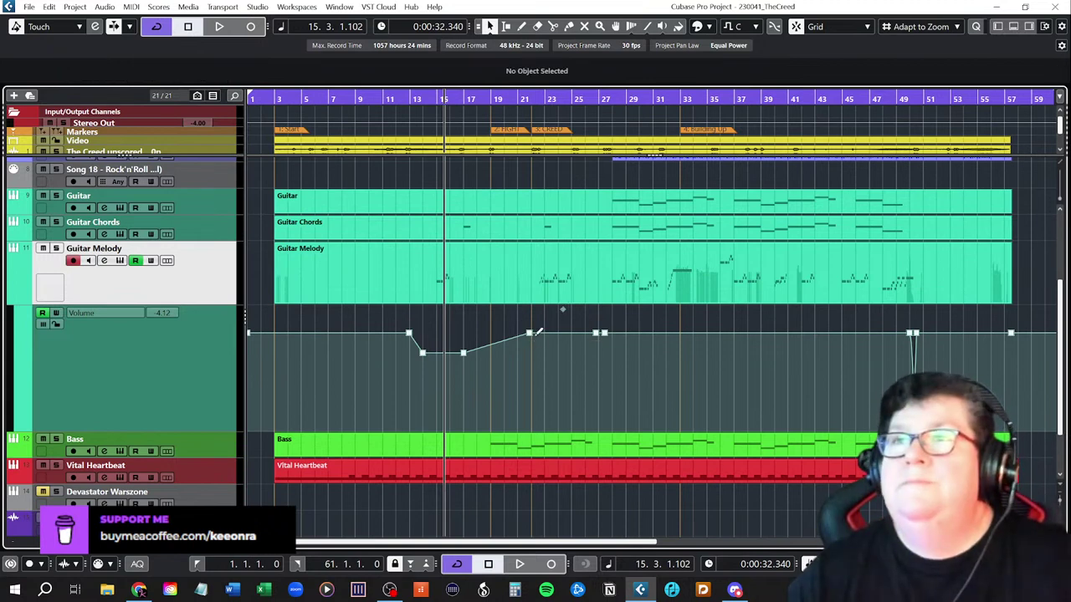
left_click_drag(530, 337, 530, 349)
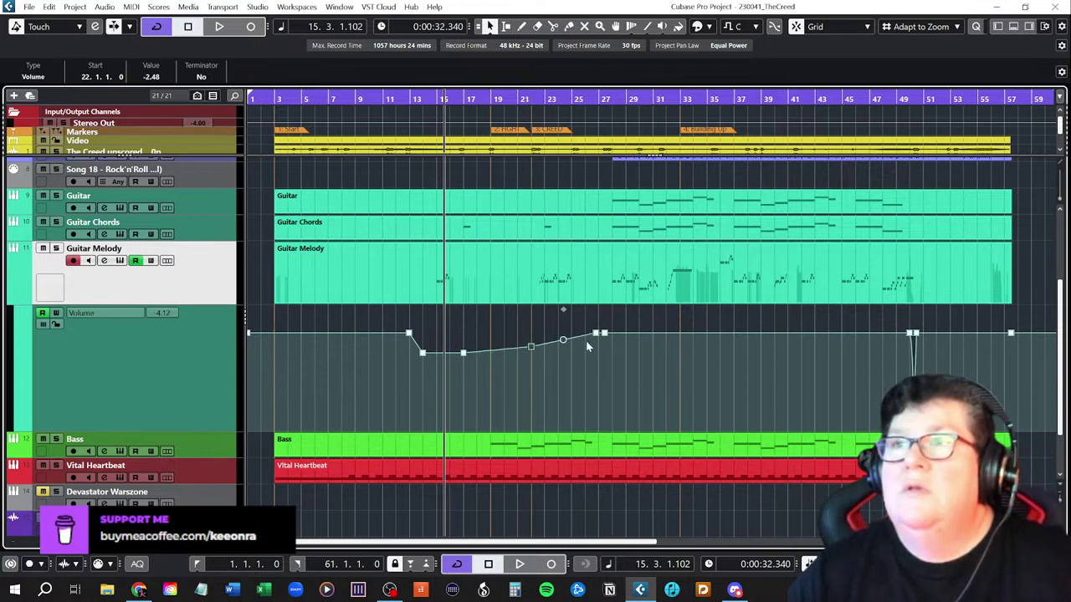
left_click_drag(596, 339, 595, 346)
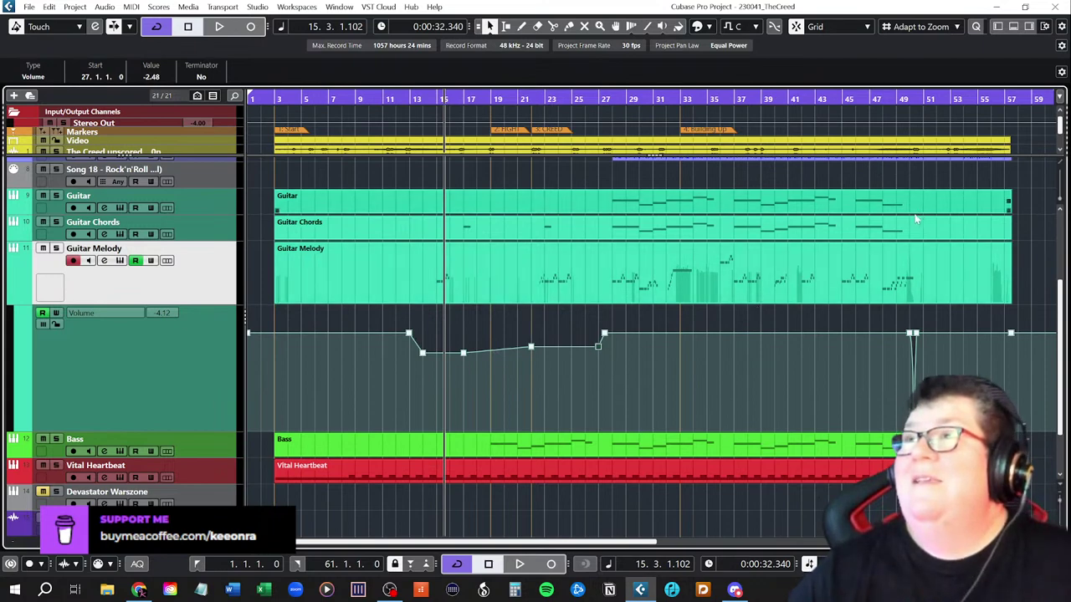
left_click(13, 300)
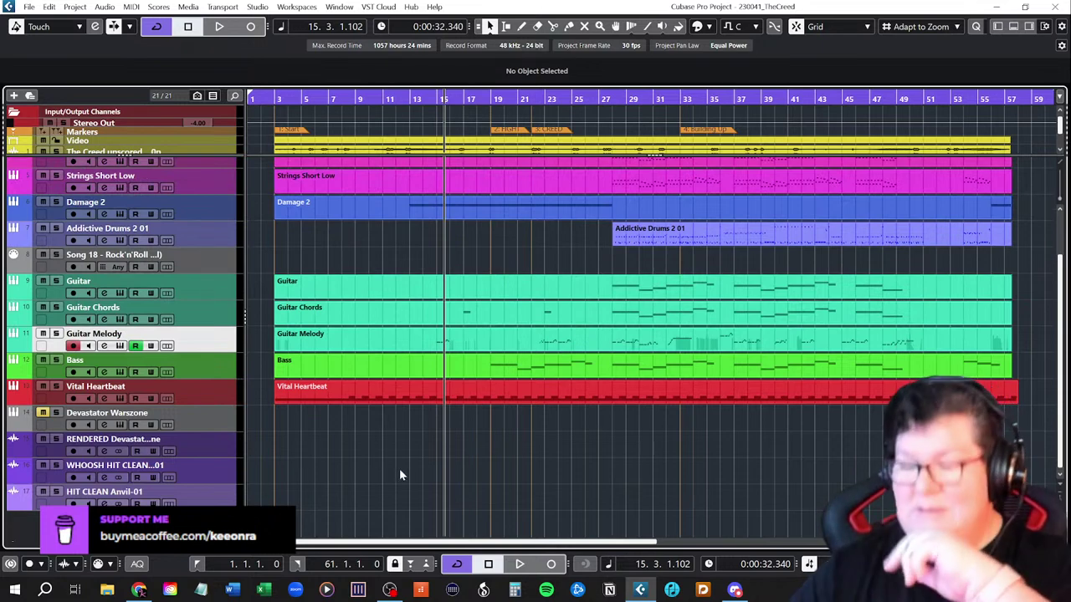
- Return the playhead to the start of the project and save the project
key("Home")
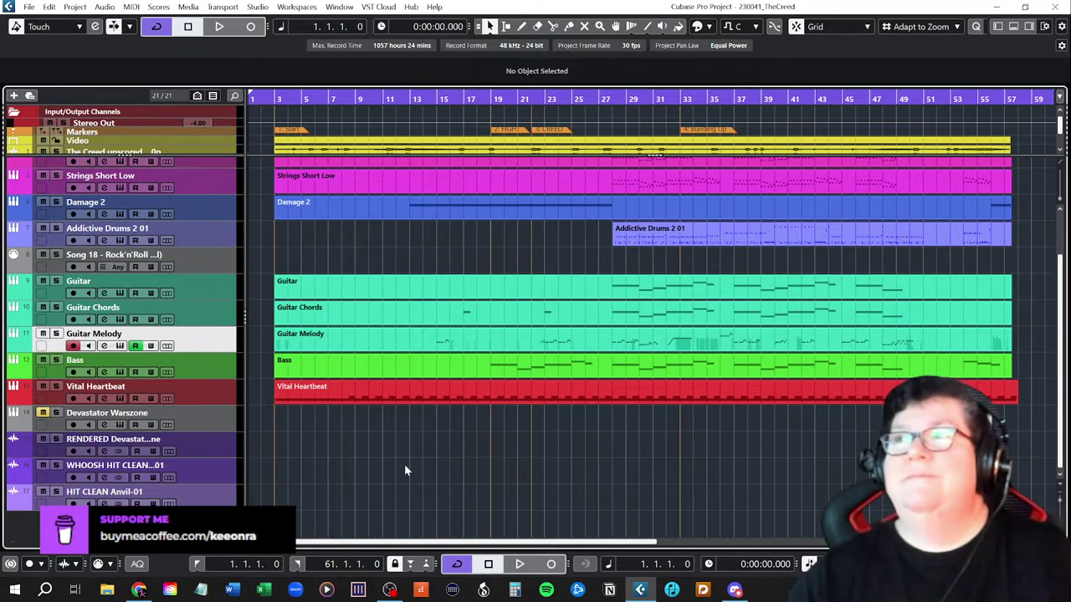
scroll(404, 465, "up", 3)
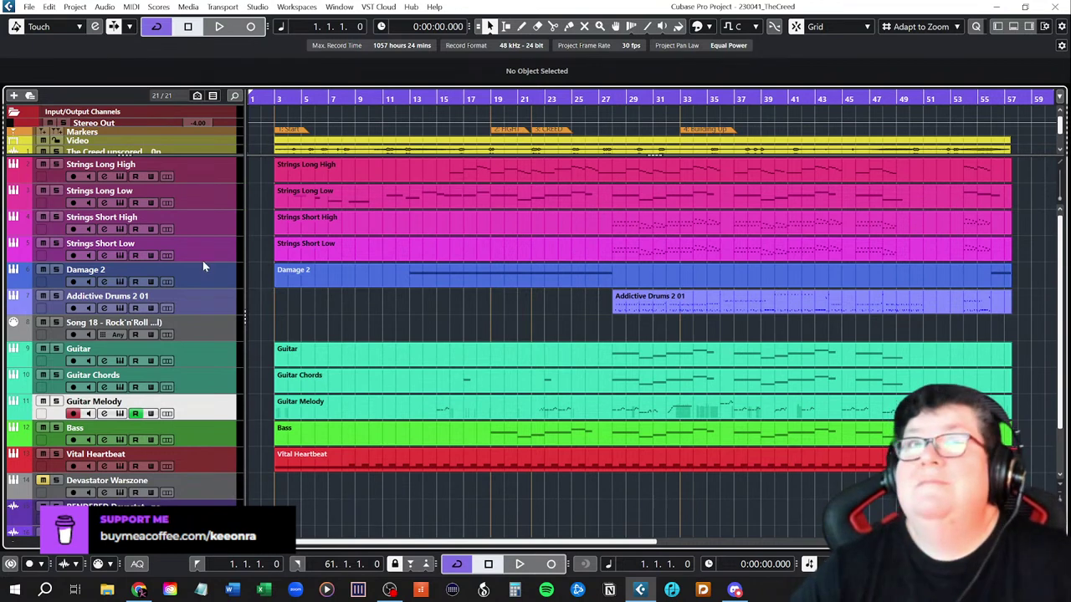
left_click(29, 7)
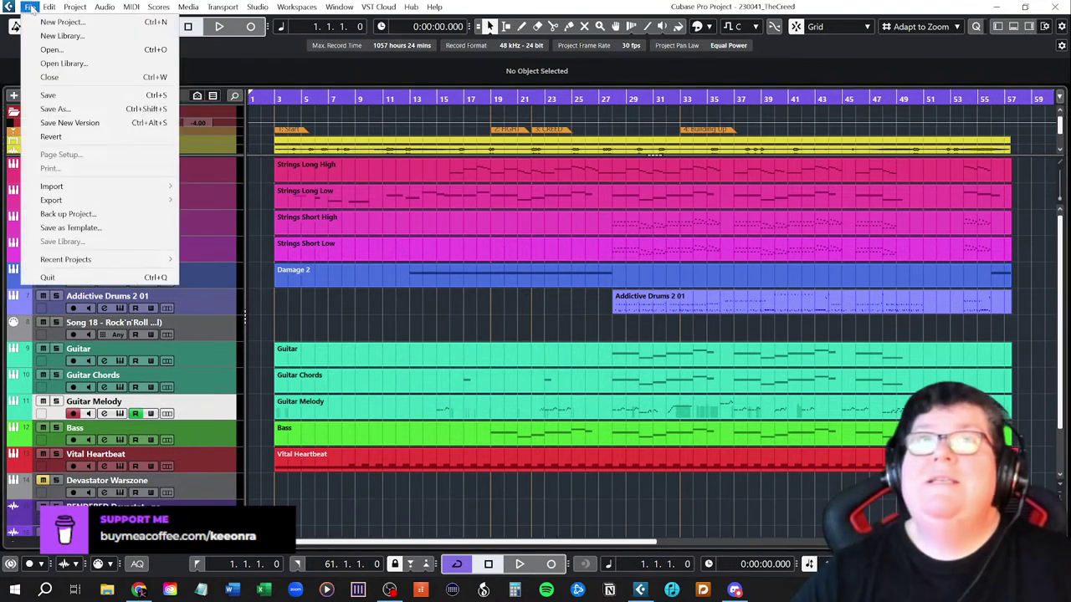
left_click(47, 94)
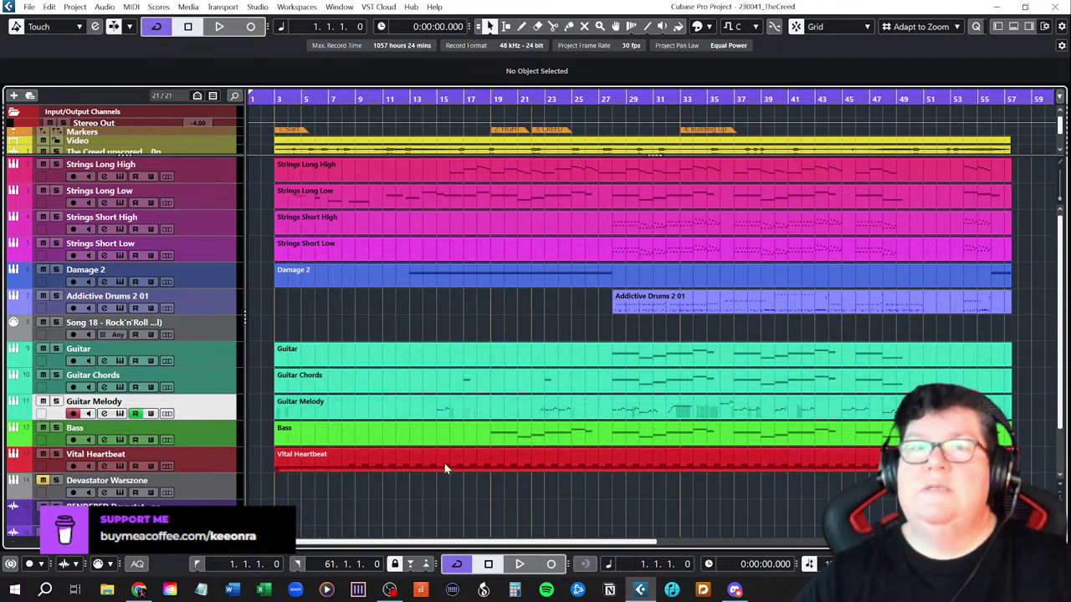
- Show the mixer faders, raise the Stereo Out level to -2.06, and hide the mixer again
left_click(1029, 28)
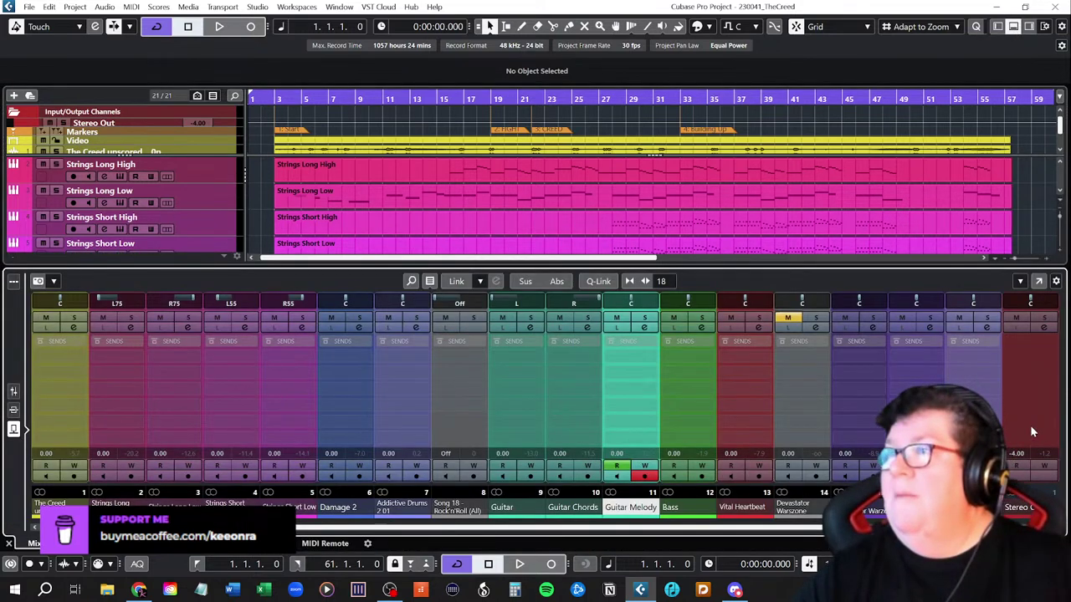
left_click(13, 409)
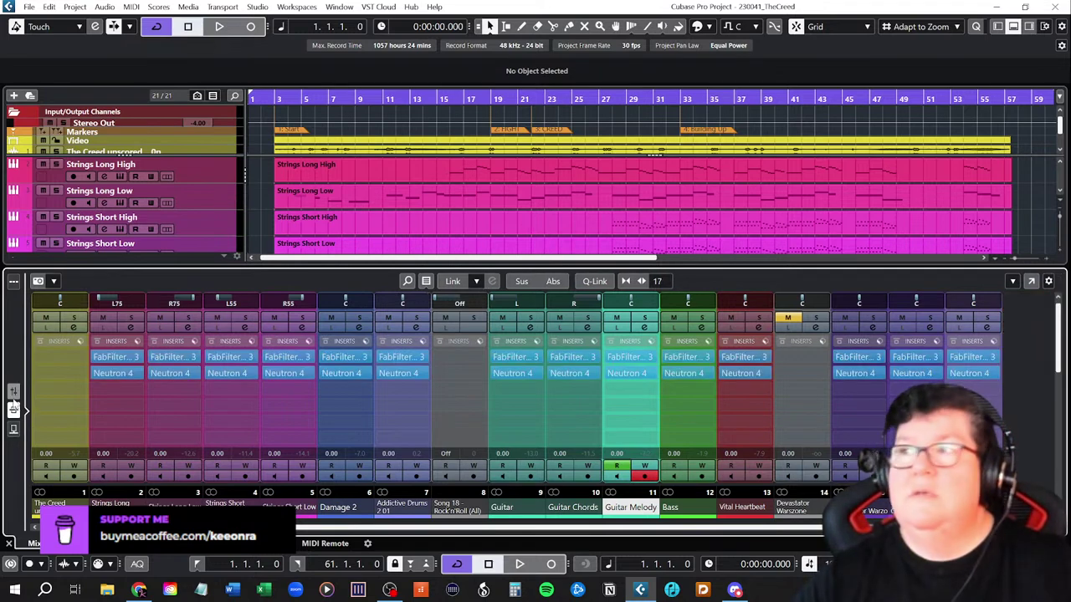
left_click(13, 409)
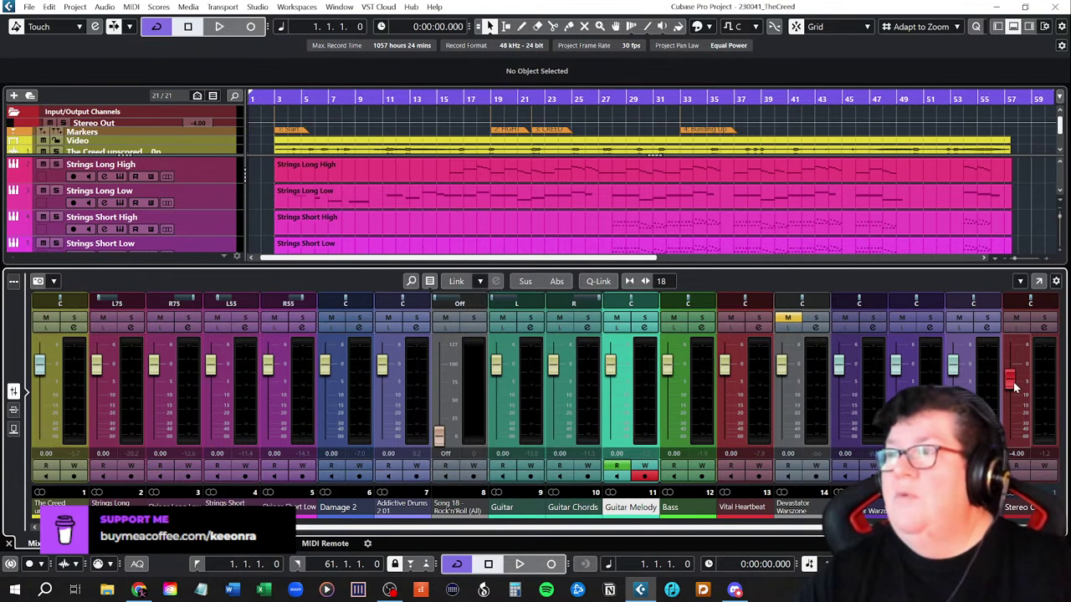
left_click_drag(1012, 381, 1015, 377)
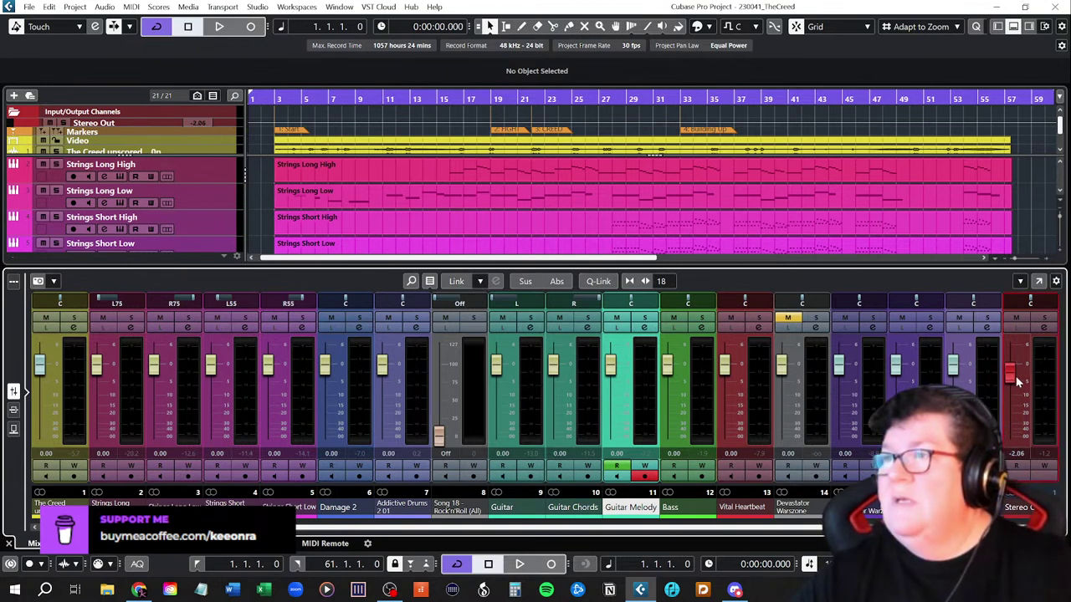
left_click(1013, 26)
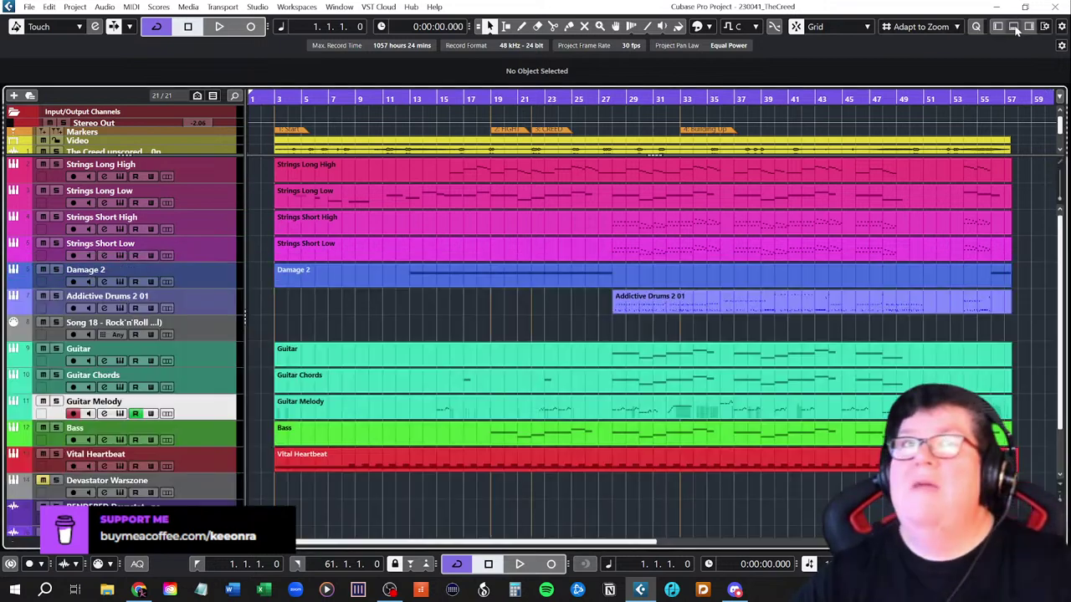
- Enlarge the upper track section and make the Stereo Out, Markers, Video and The Creed audio tracks taller
left_click_drag(195, 159, 198, 259)
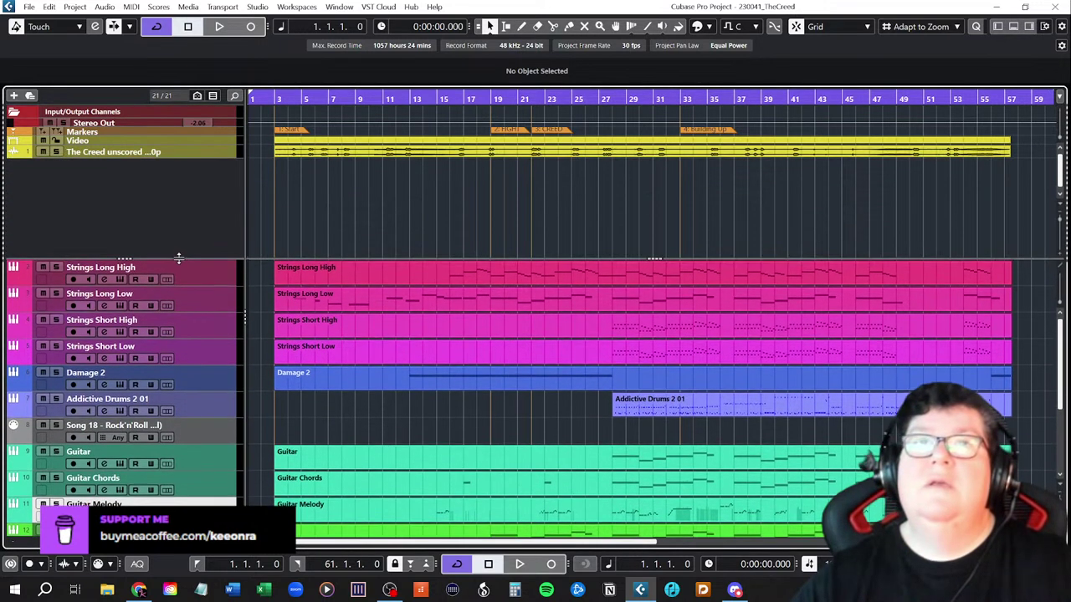
left_click(180, 154)
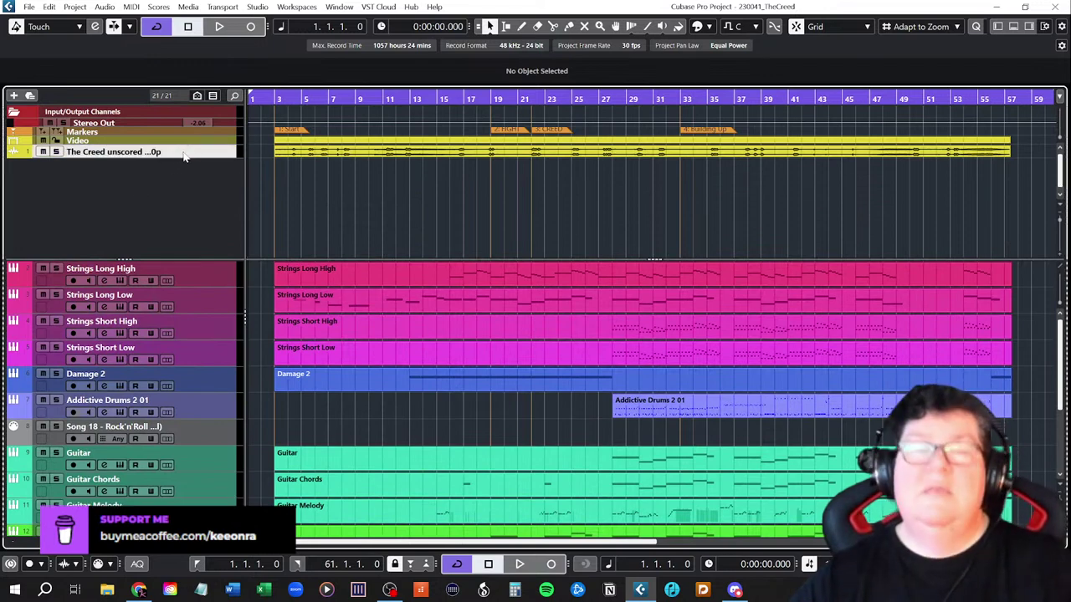
scroll(66, 138, "up", 2)
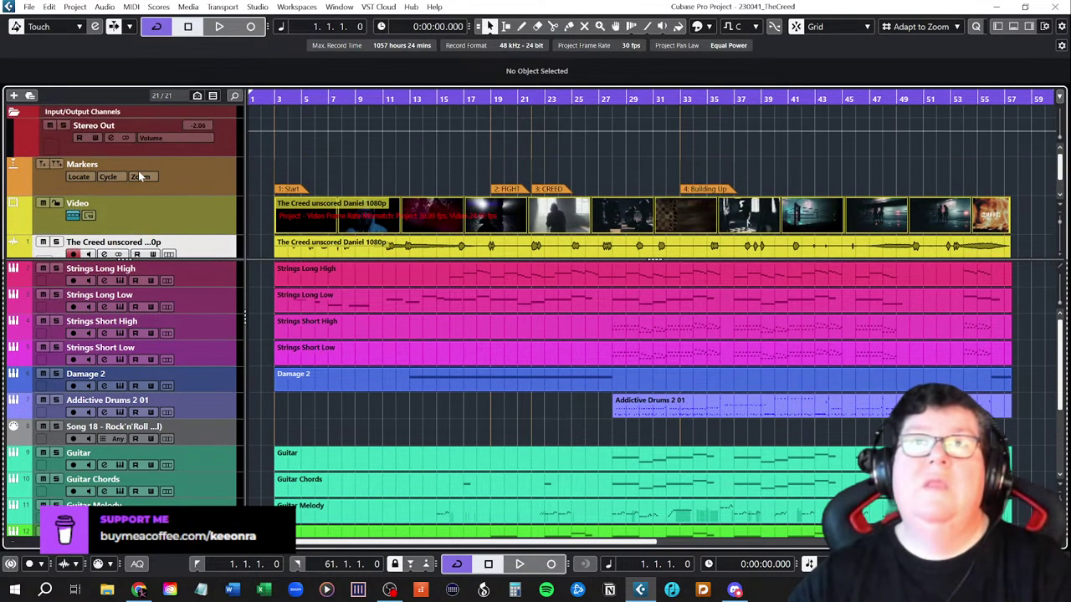
- Assign the second Yoda picture from the user collection to the Stereo Out track
double_click(48, 147)
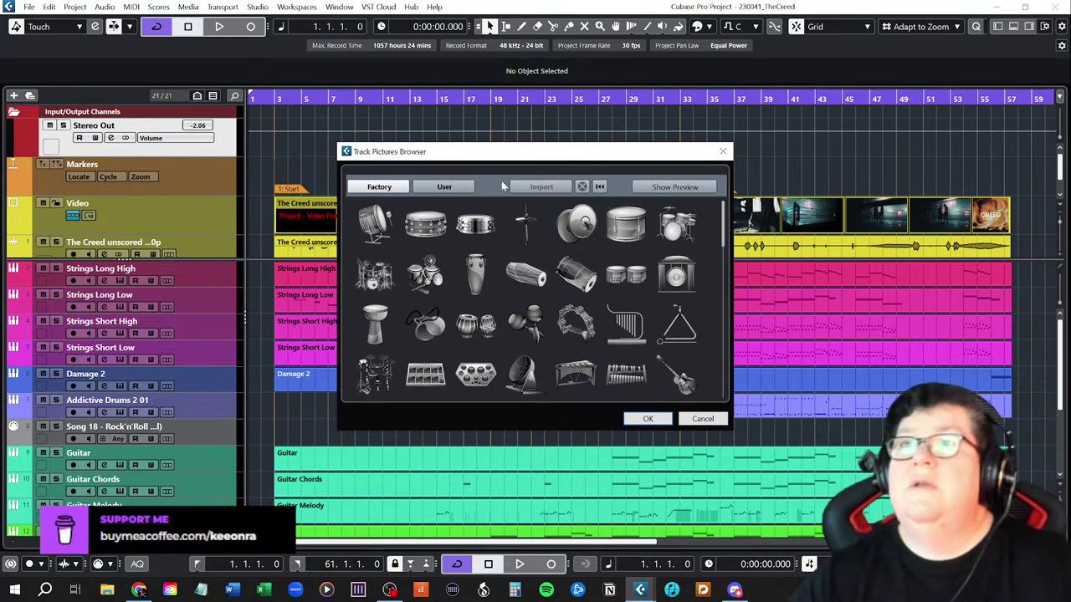
left_click(444, 187)
left_click(423, 228)
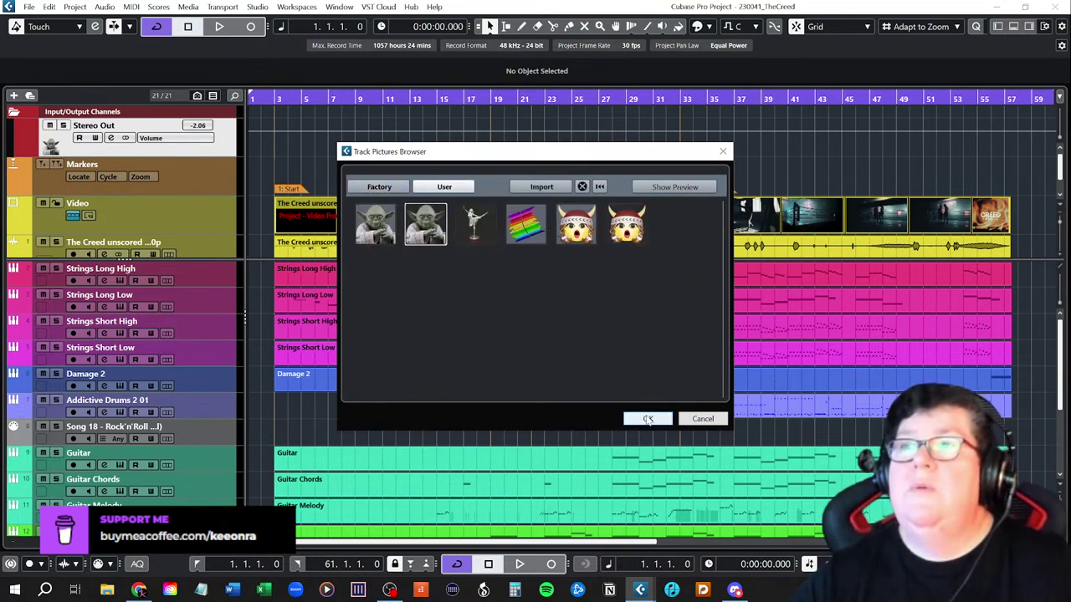
left_click(648, 418)
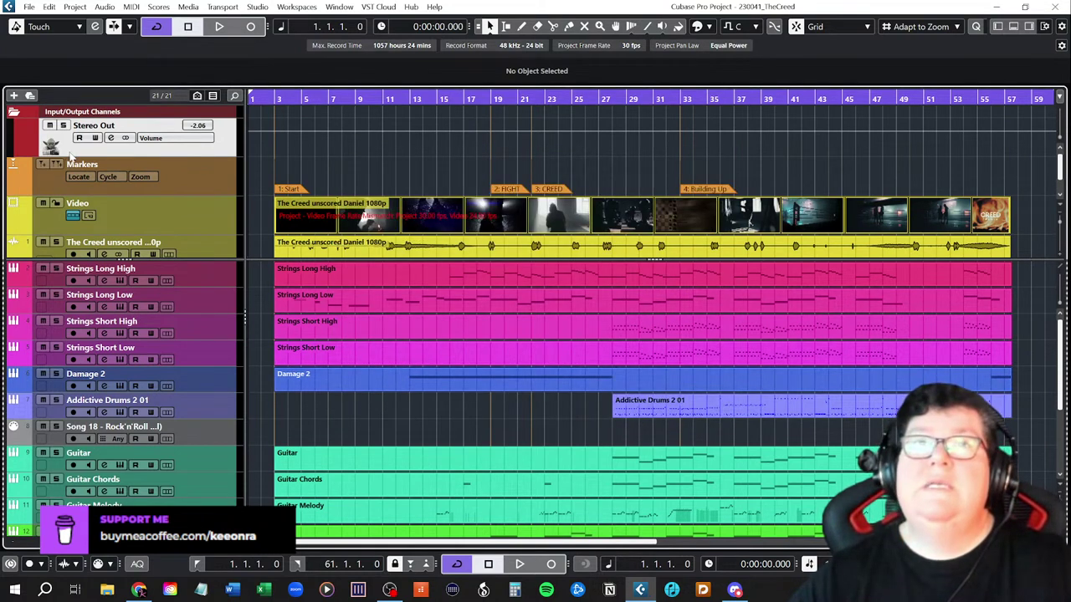
- Shrink the upper tracks to minimal height and reduce their section to fit just above Strings Long High
left_click_drag(68, 155, 98, 135)
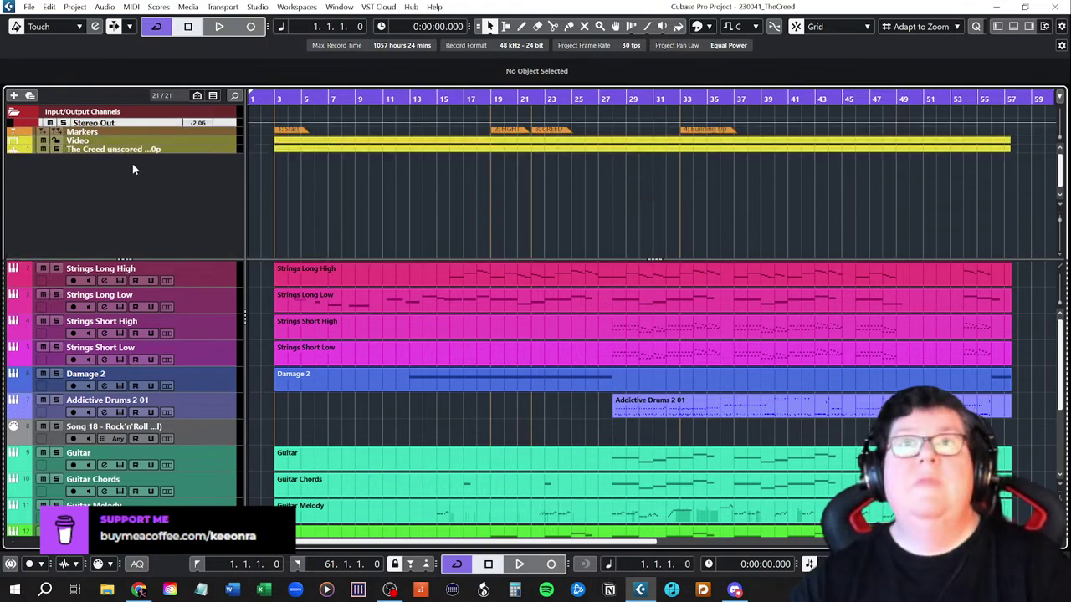
left_click_drag(191, 259, 190, 156)
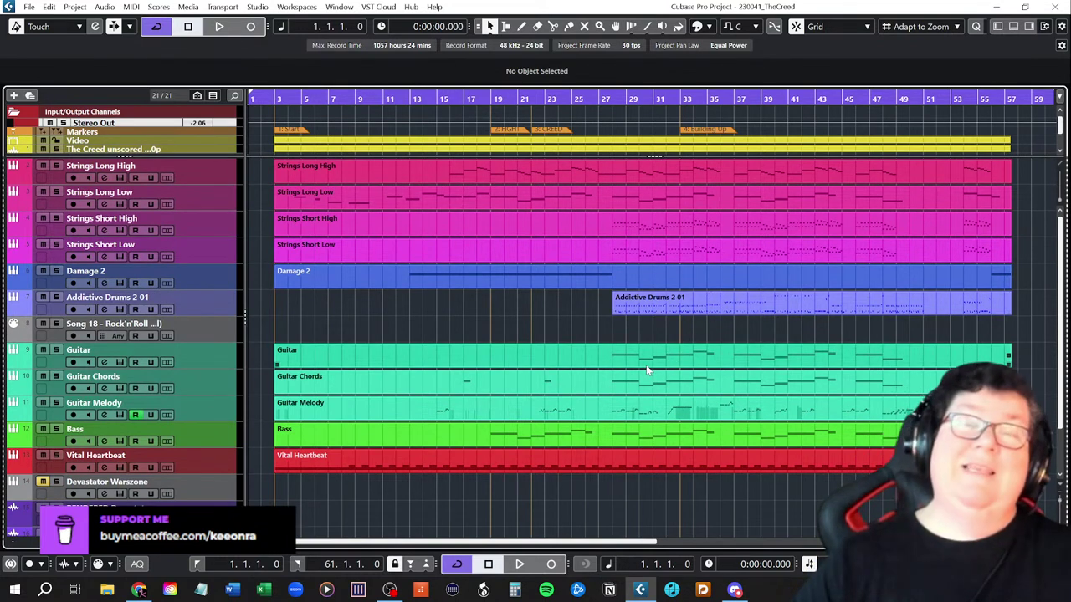
- Show the video player, play the whole project from the start to about bar 58, and close the video player
key("F8")
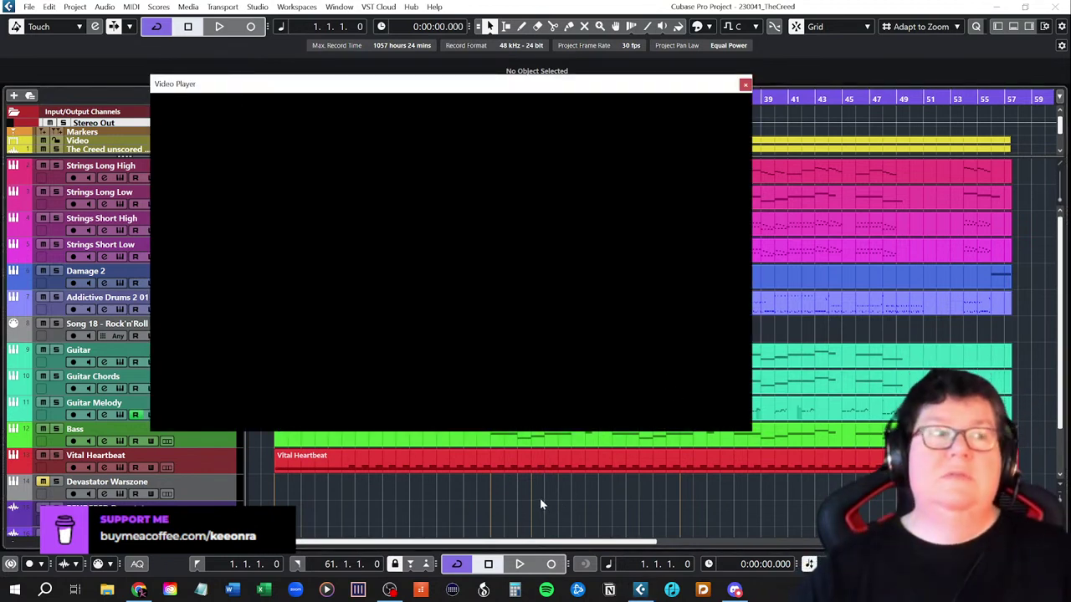
key("space")
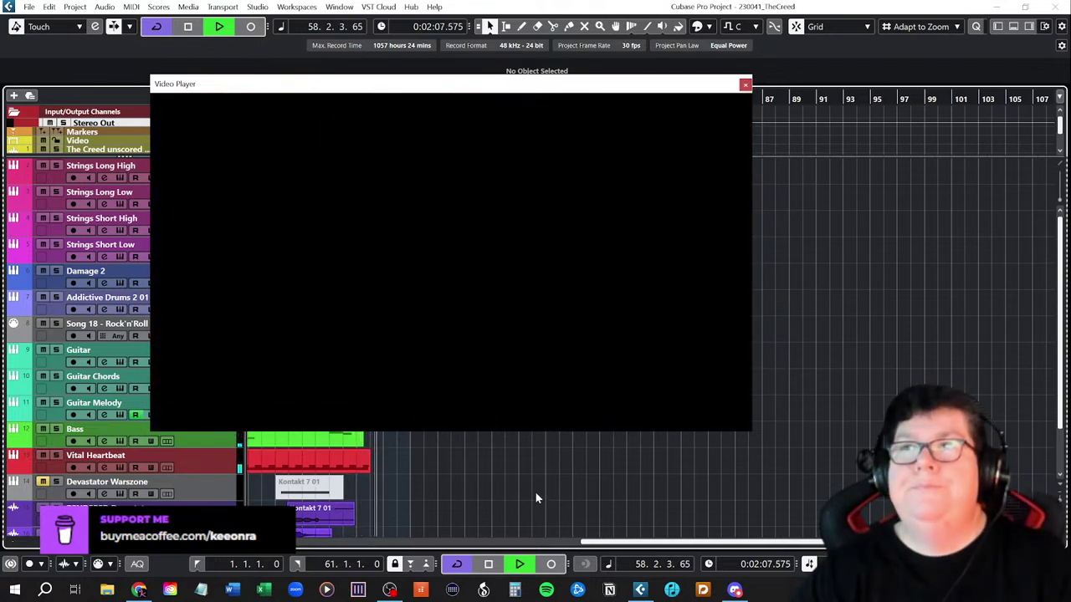
key("space")
left_click(744, 84)
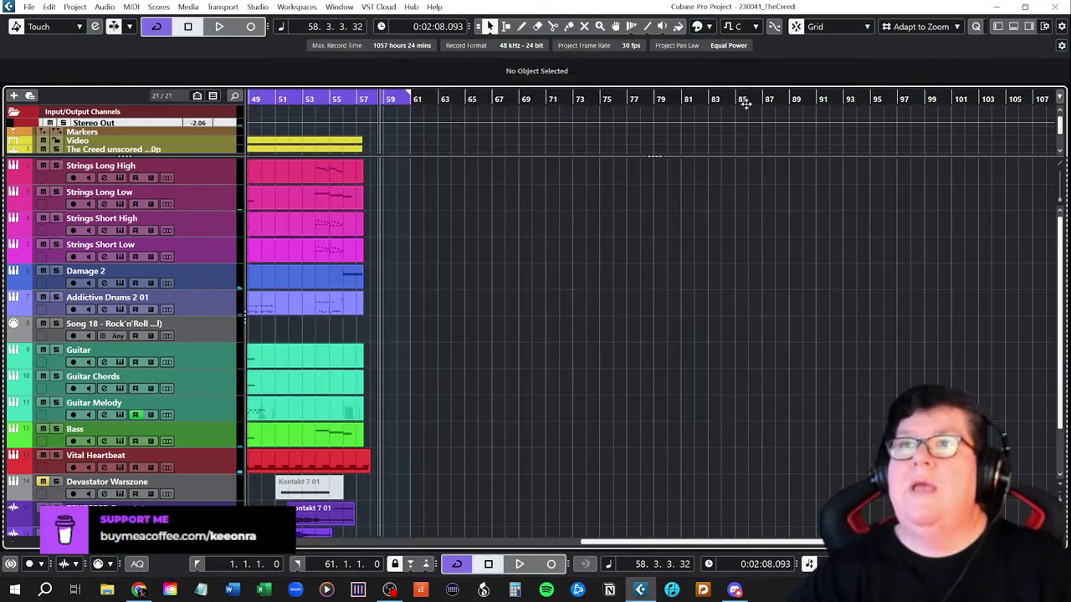
- Make the Guitar Melody track taller and show its volume automation
scroll(521, 370, "left", 10)
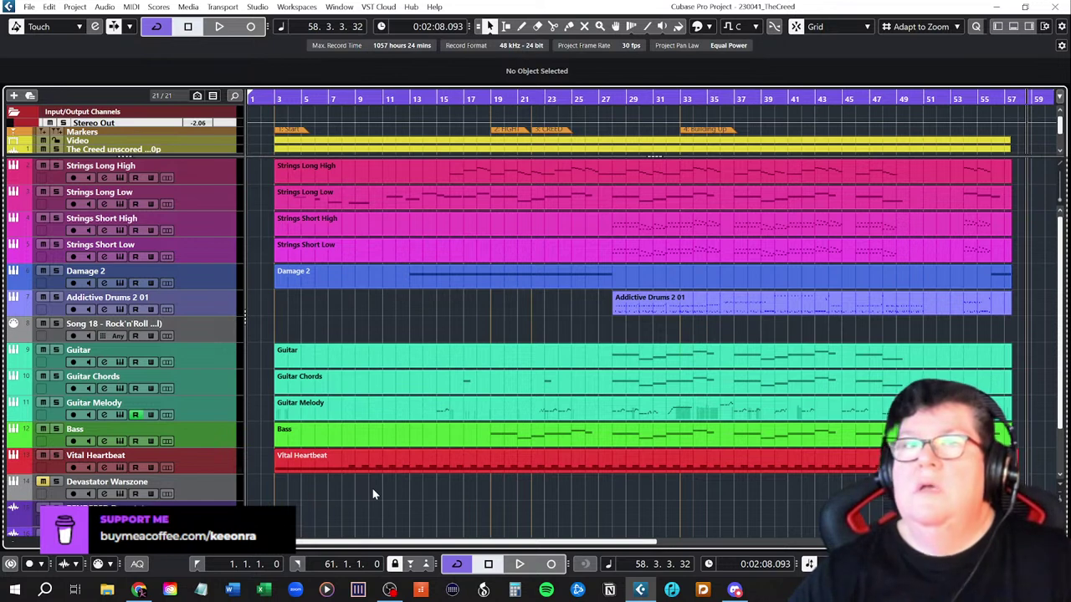
left_click_drag(213, 420, 209, 481)
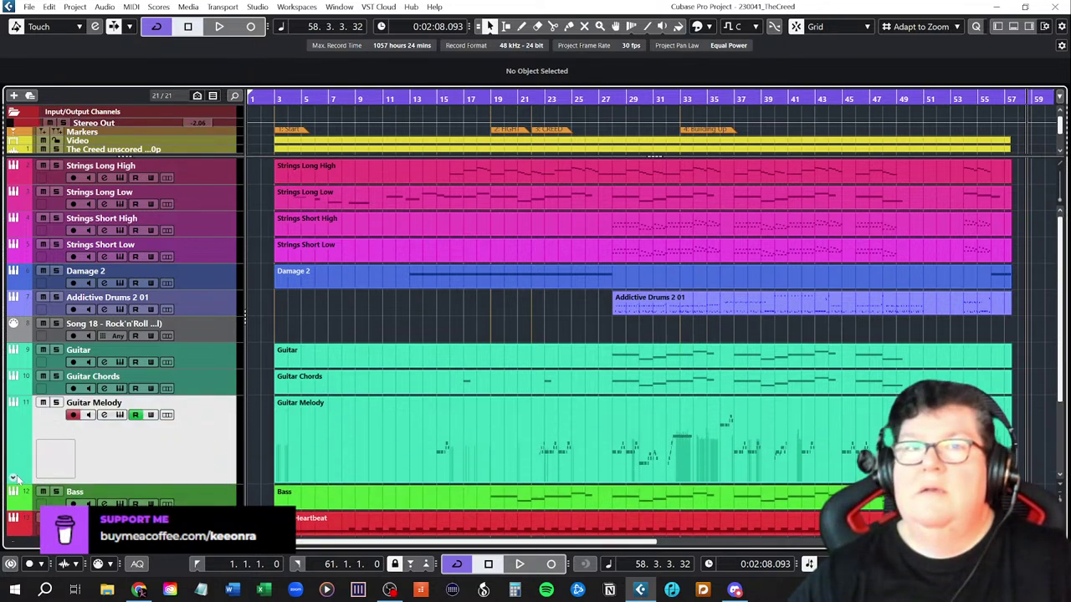
left_click(14, 478)
scroll(206, 483, "down", 3)
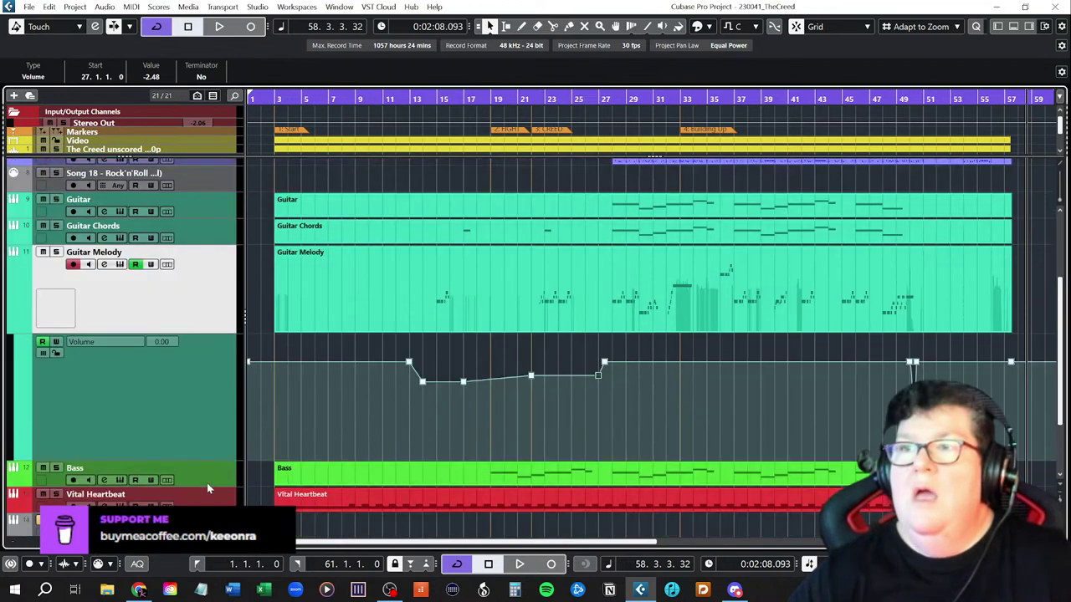
- Switch Guitar Melody's automation lane from Volume to MIDI CC 1 (Modulation)
scroll(207, 460, "down", 2)
scroll(200, 402, "up", 2)
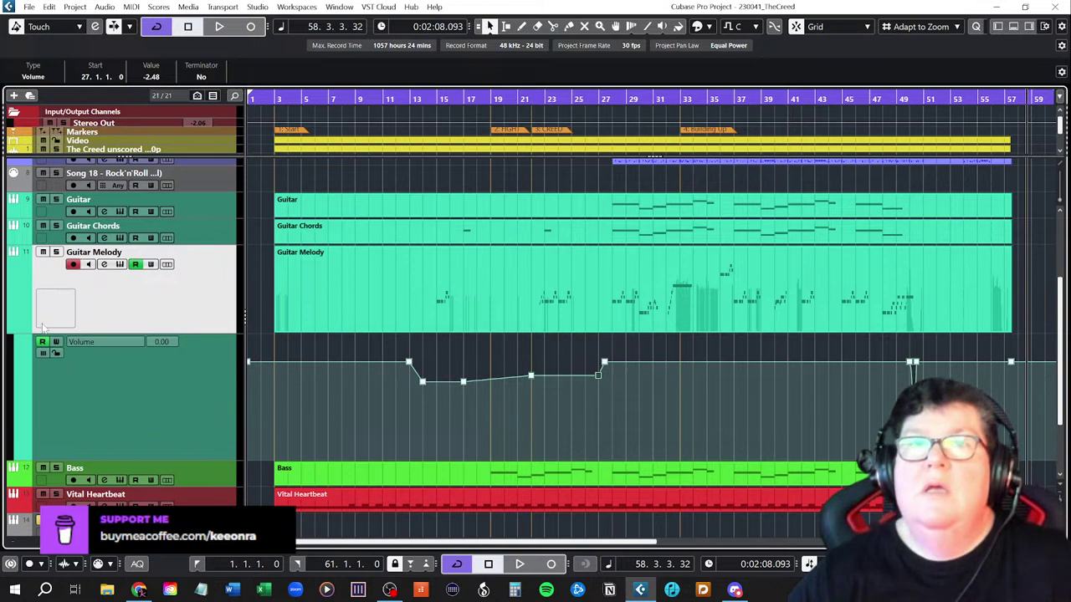
left_click(101, 343)
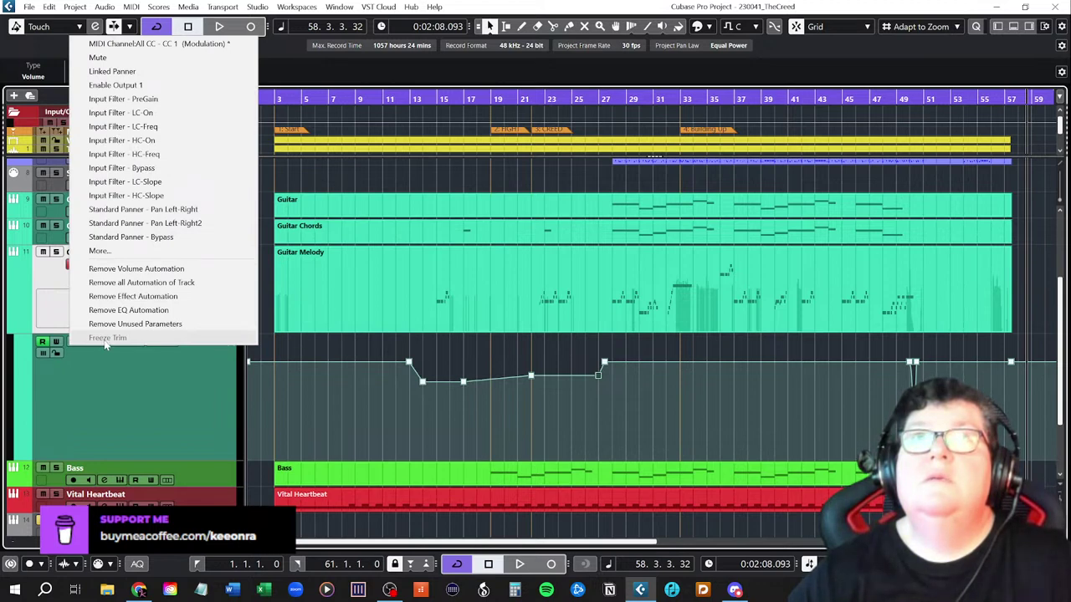
left_click(147, 44)
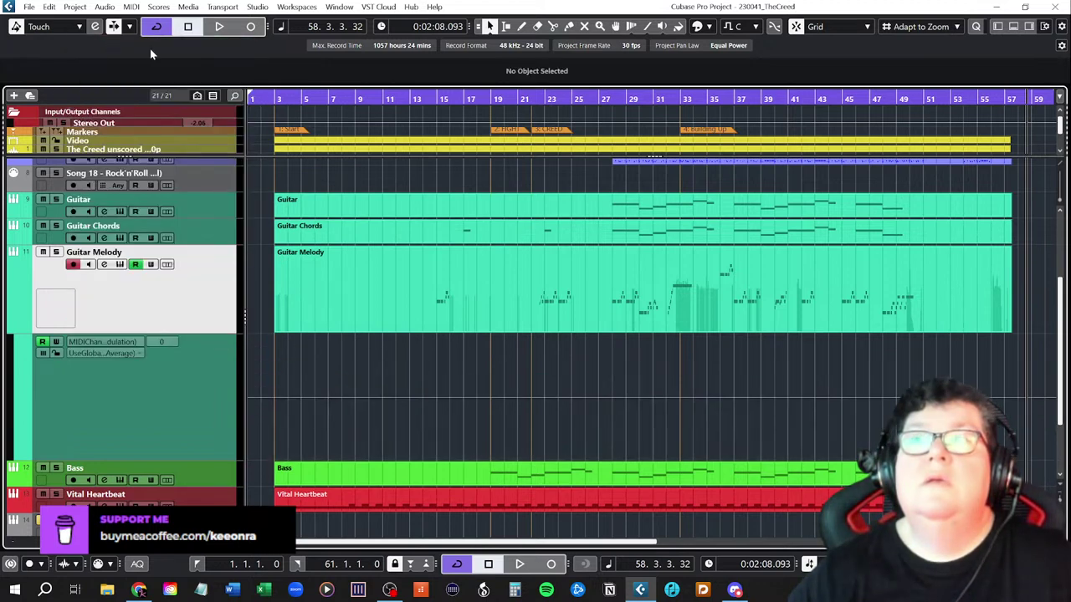
- Open the full list of automation parameters for Guitar Melody's lane and look through it
left_click(98, 341)
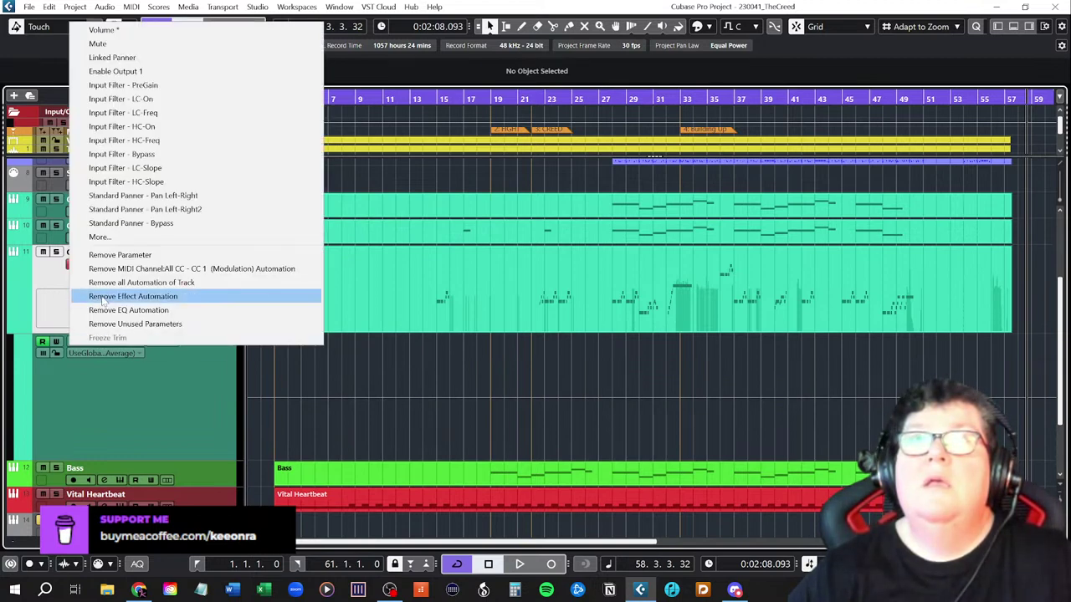
left_click(106, 237)
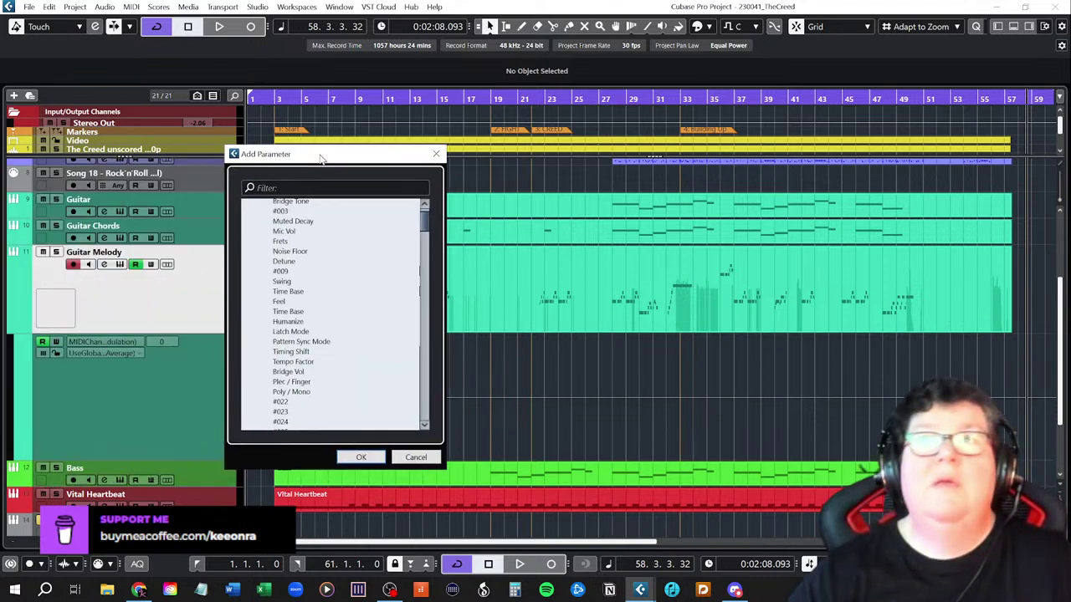
mouse_move(319, 152)
left_mouse_down()
mouse_move(297, 155)
mouse_move(306, 145)
left_mouse_up()
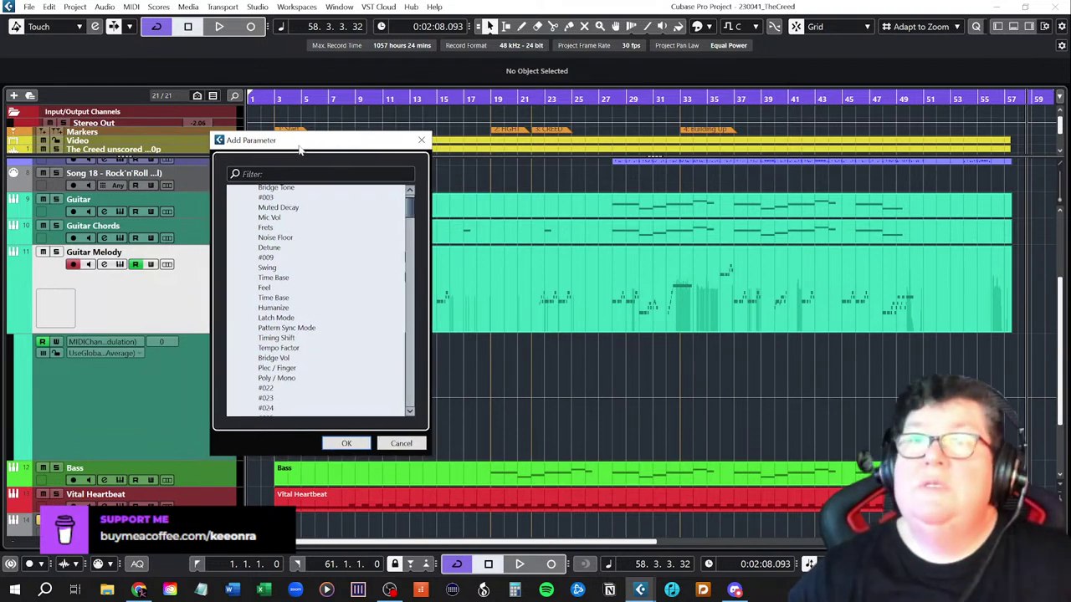
scroll(318, 314, "down", 15)
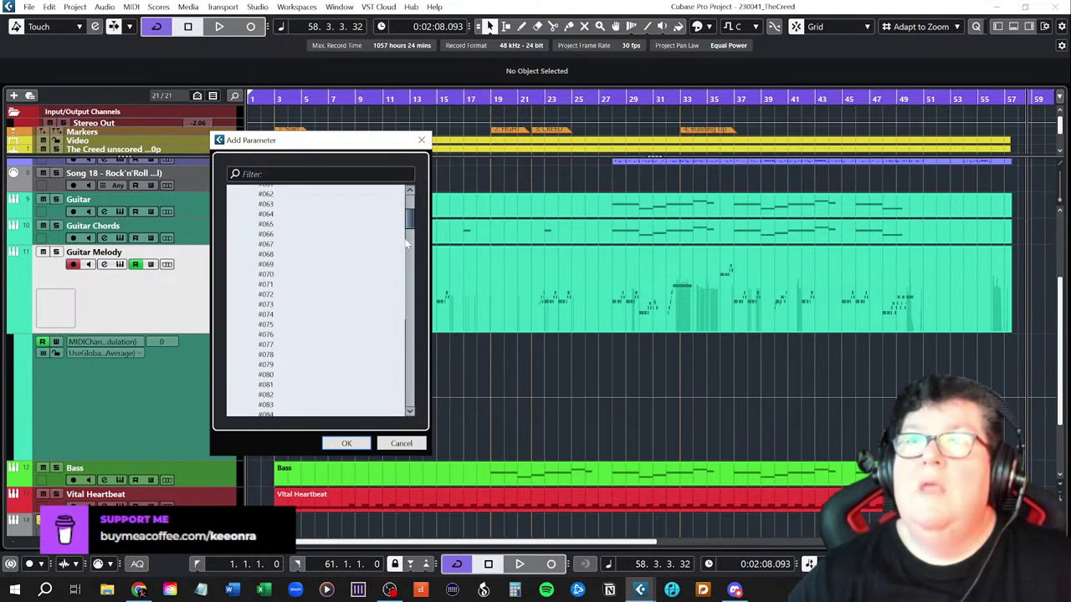
scroll(410, 226, "down", 1)
mouse_move(410, 226)
left_mouse_down()
mouse_move(411, 421)
mouse_move(427, 215)
left_mouse_up()
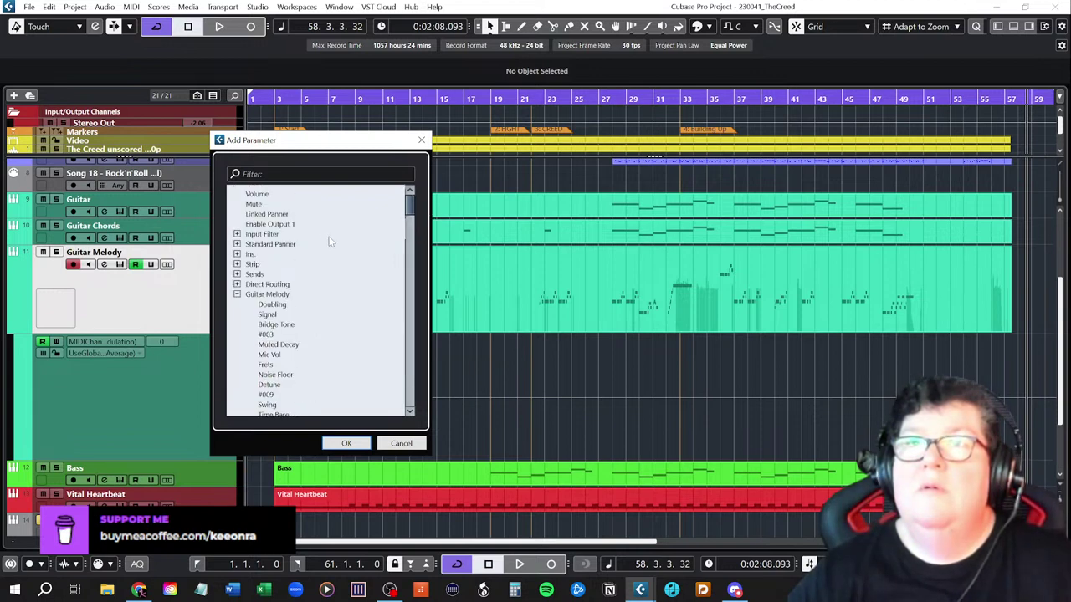
- Examine the Input Filter, Standard Panner, Ins., Strip, Sends and Direct Routing parameter groups one after another
left_click(237, 235)
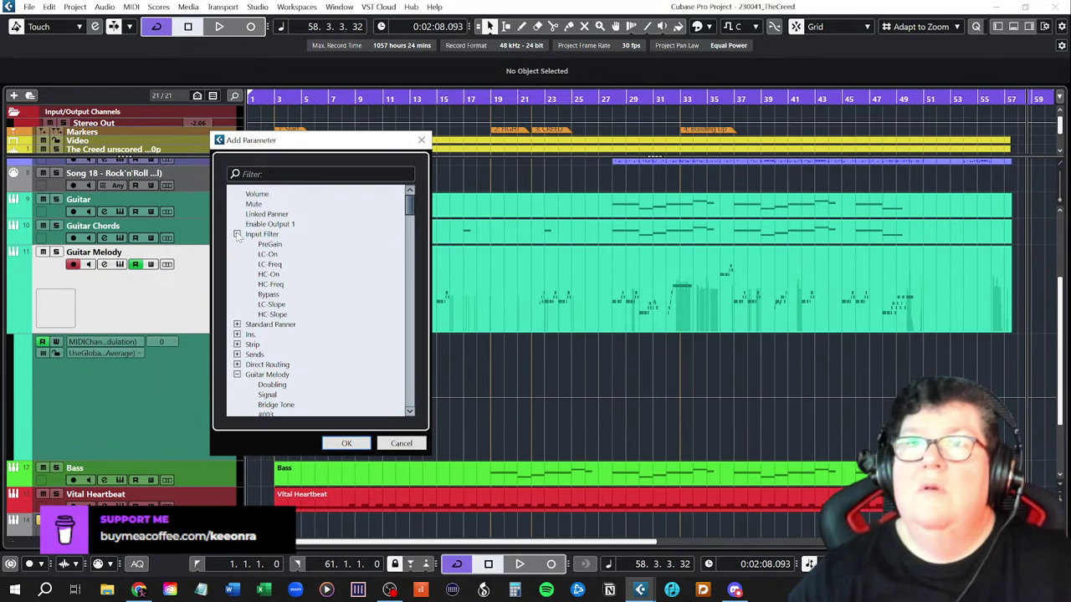
left_click(236, 234)
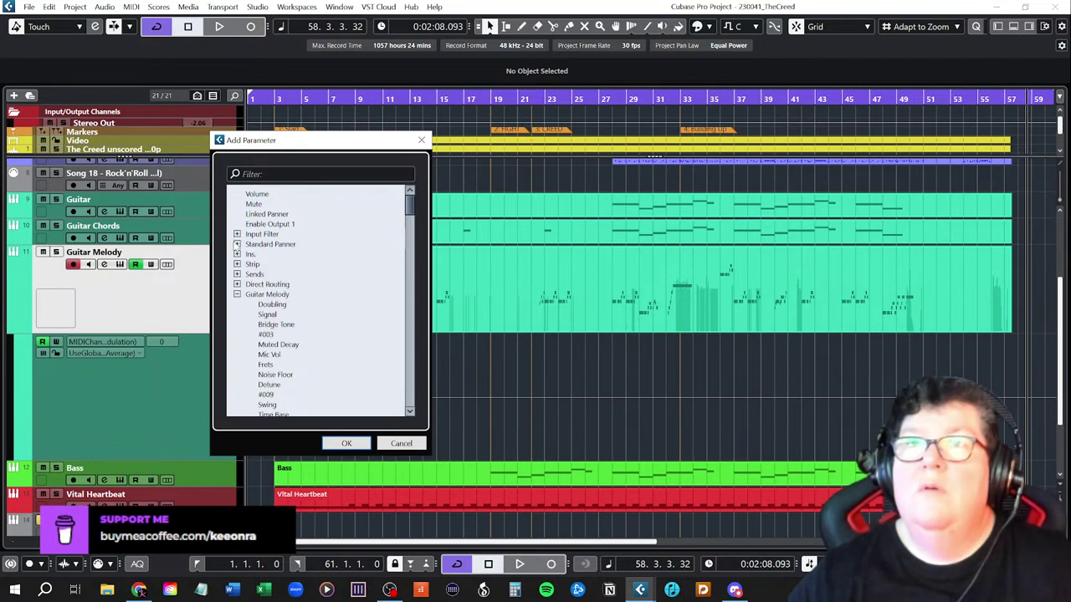
left_click(237, 244)
left_click(237, 244)
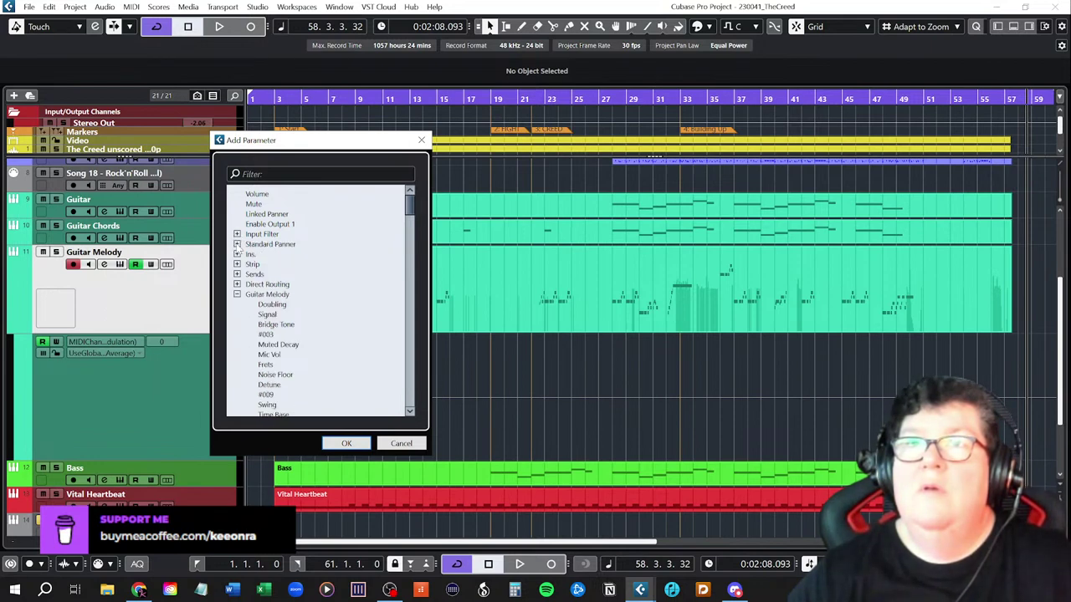
left_click(237, 254)
left_click(237, 255)
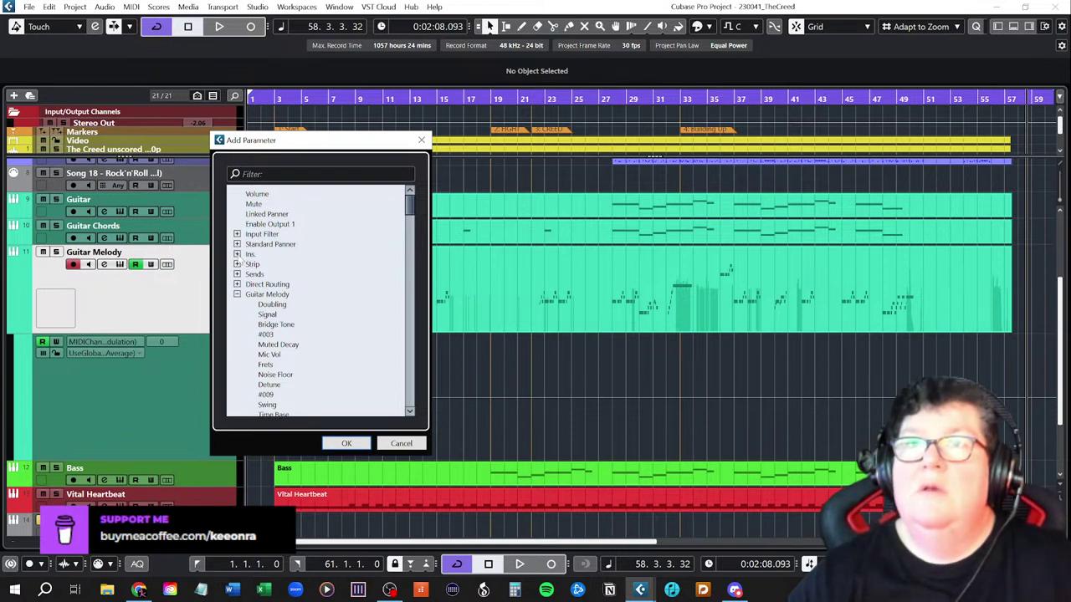
left_click(237, 265)
left_click(237, 264)
left_click(237, 274)
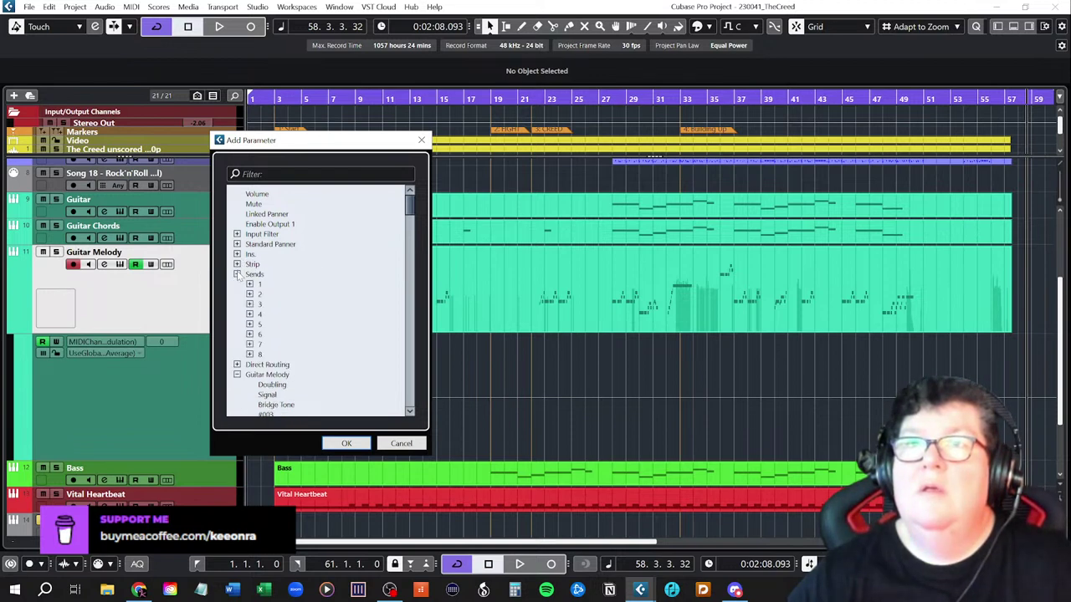
left_click(237, 275)
left_click(237, 284)
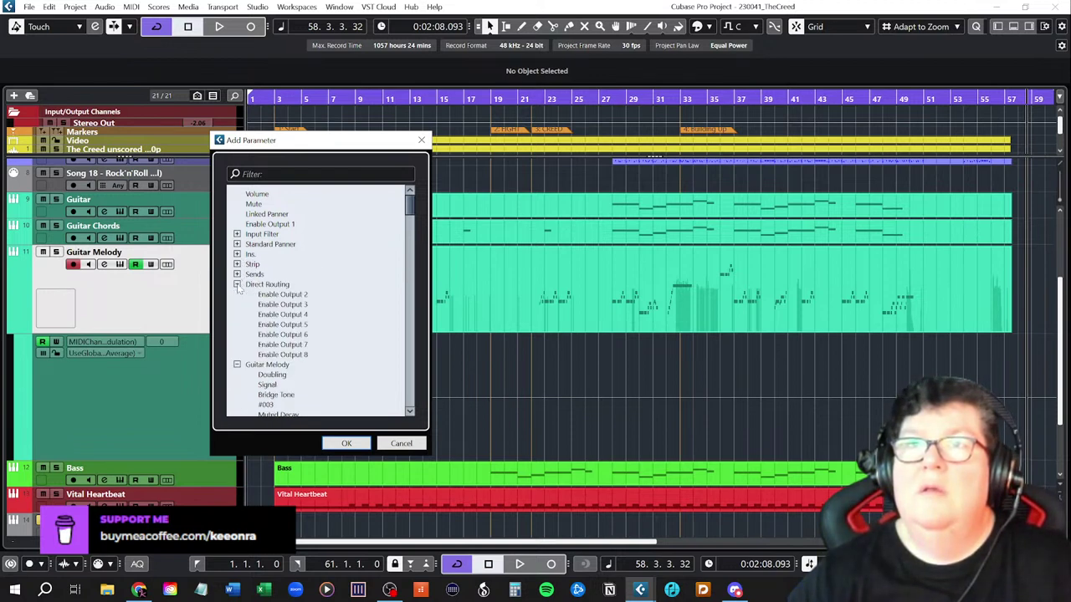
left_click(237, 284)
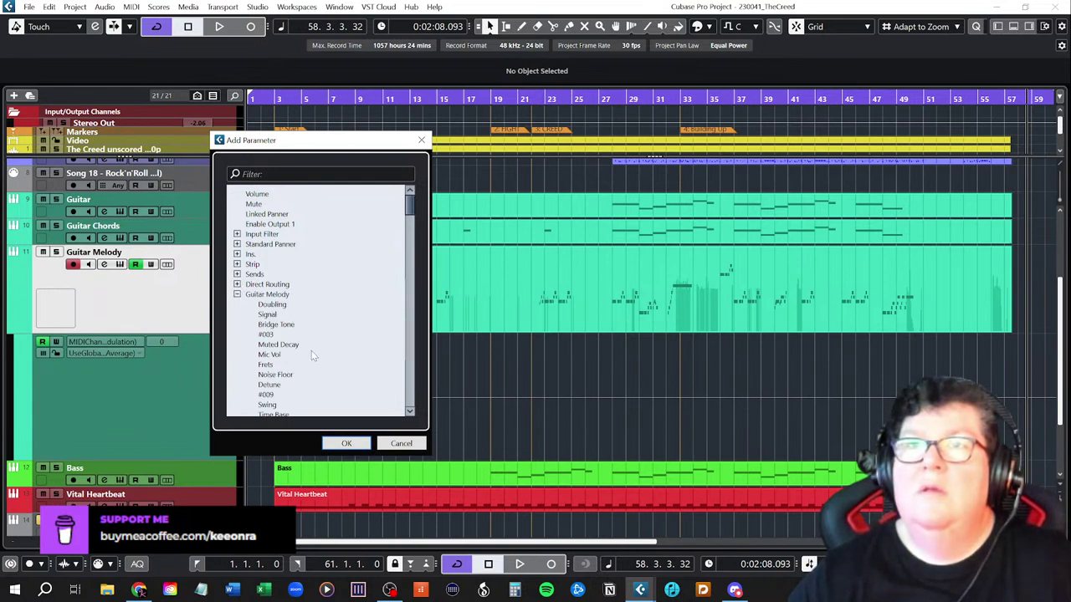
- Look through the Guitar Melody instrument's own parameters, cancel without adding one, and hide the track's automation
scroll(303, 356, "down", 1)
scroll(299, 355, "down", 1)
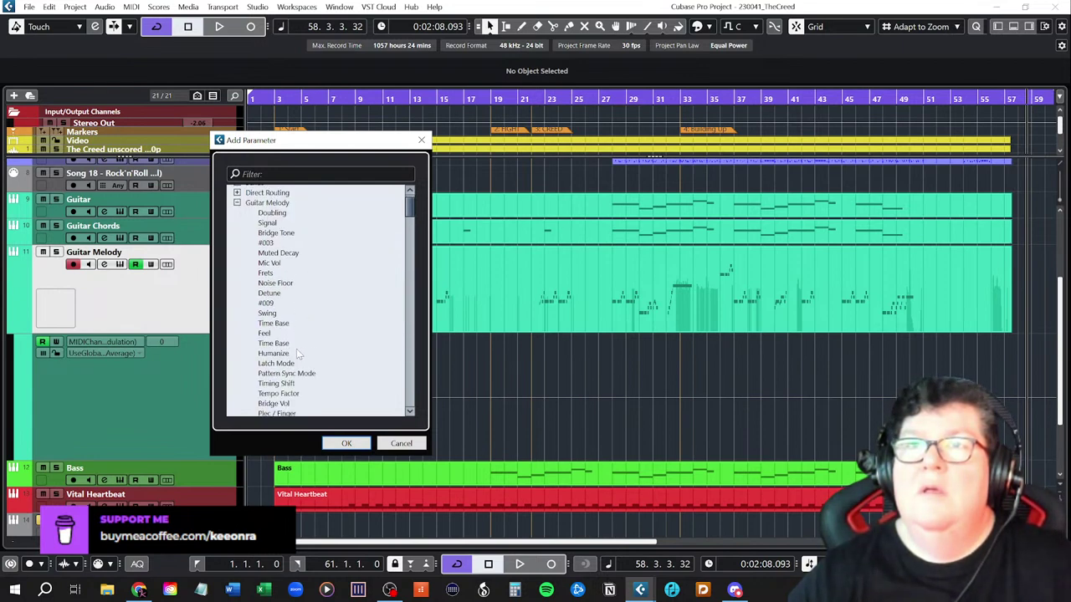
scroll(298, 353, "down", 1)
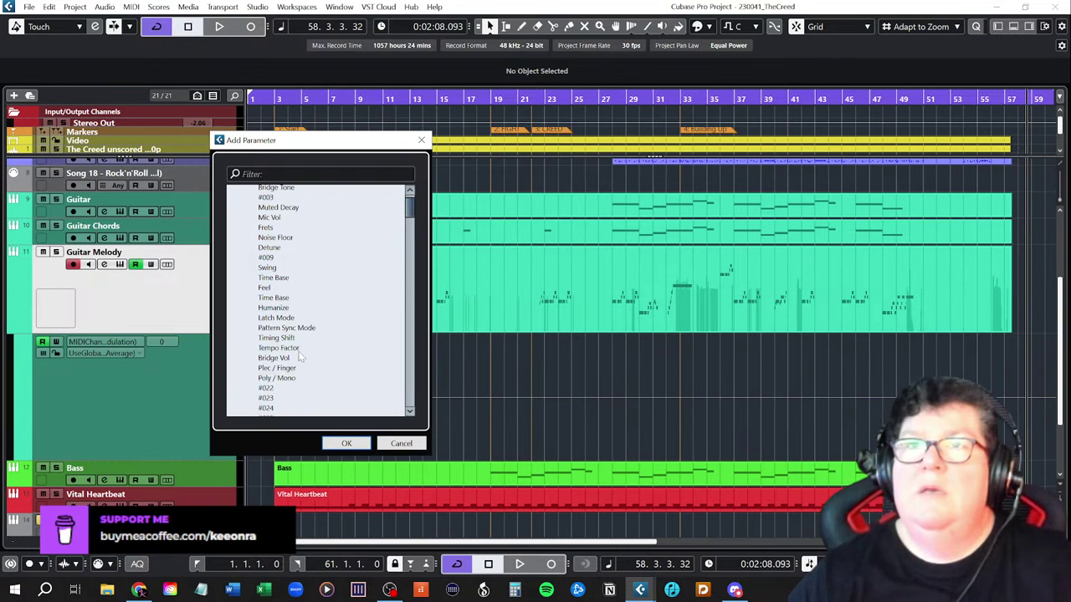
scroll(299, 356, "down", 1)
scroll(301, 356, "down", 18)
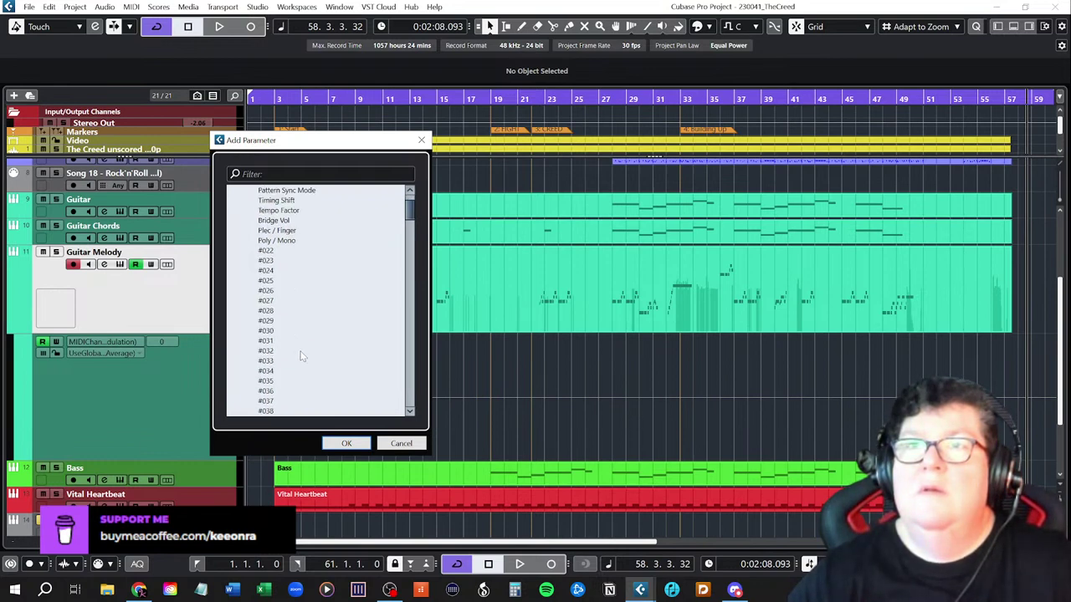
scroll(301, 351, "down", 8)
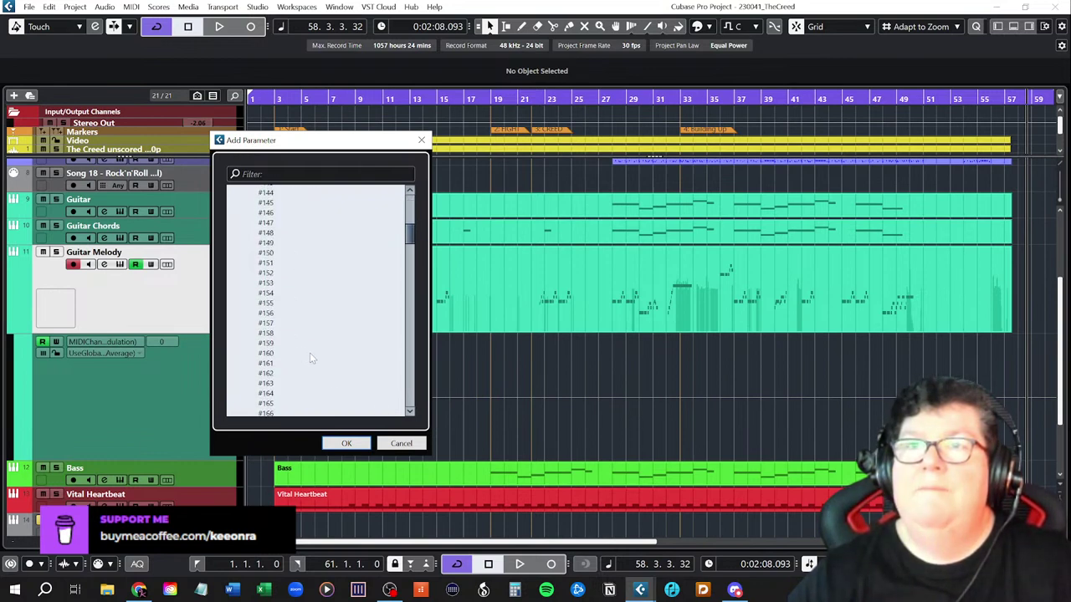
left_click(399, 445)
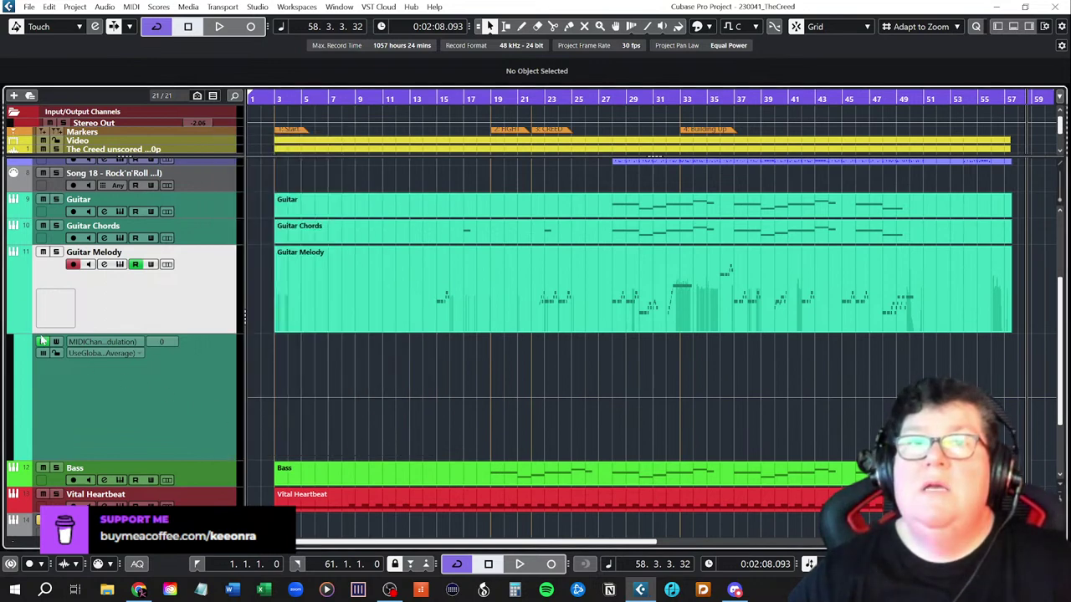
left_click(13, 328)
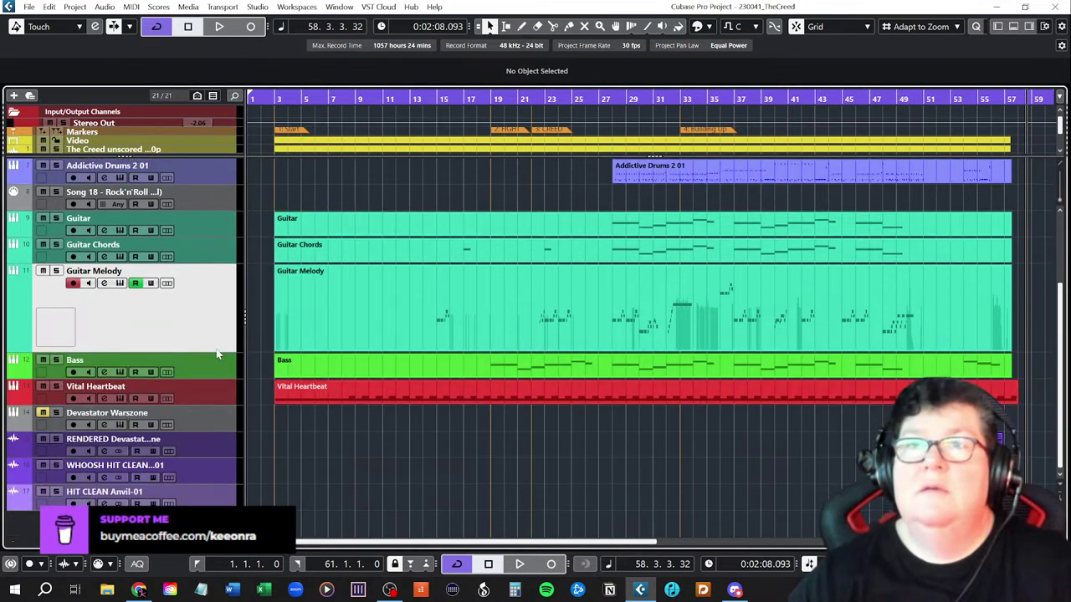
- Show the lower zone, look through its Editor, Sampler Control, MIDI Remote and MixConsole pages, and hide it again
left_click(1012, 26)
left_click(79, 542)
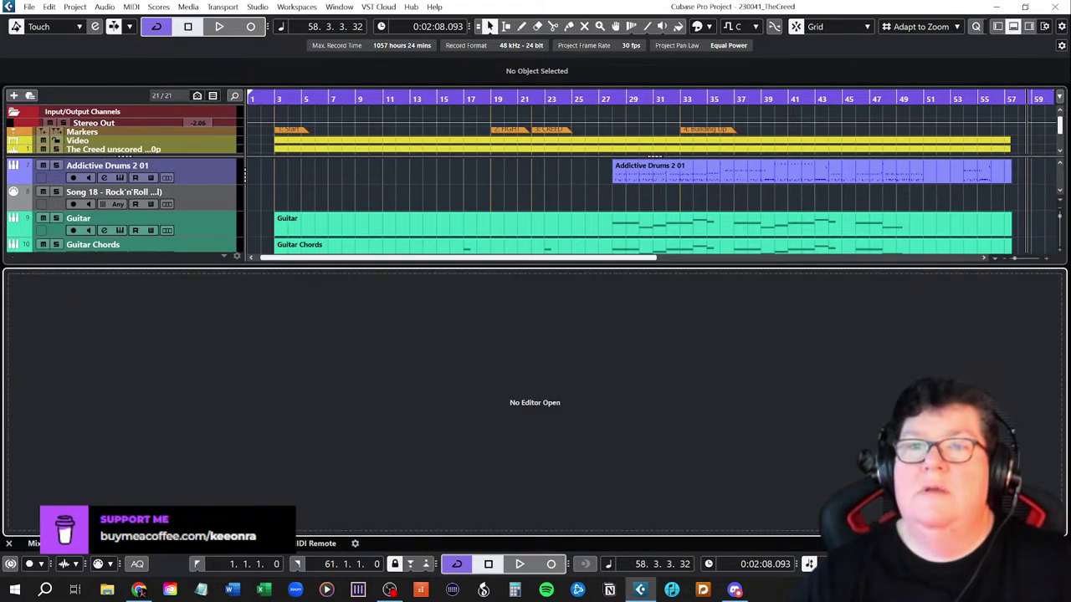
left_click(326, 544)
left_click(268, 543)
left_click(168, 546)
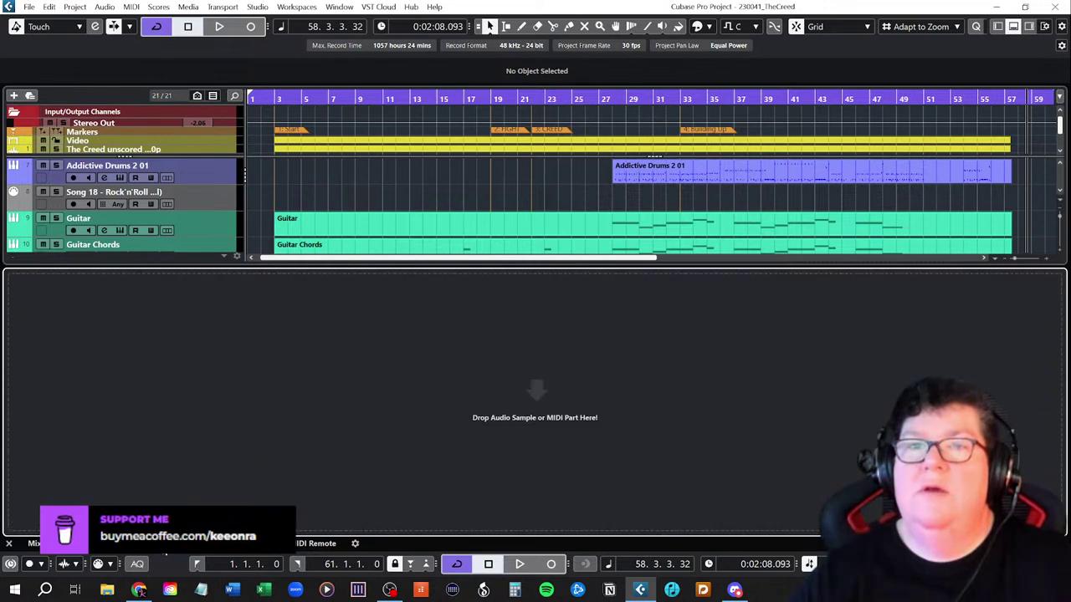
left_click(80, 543)
left_click(34, 543)
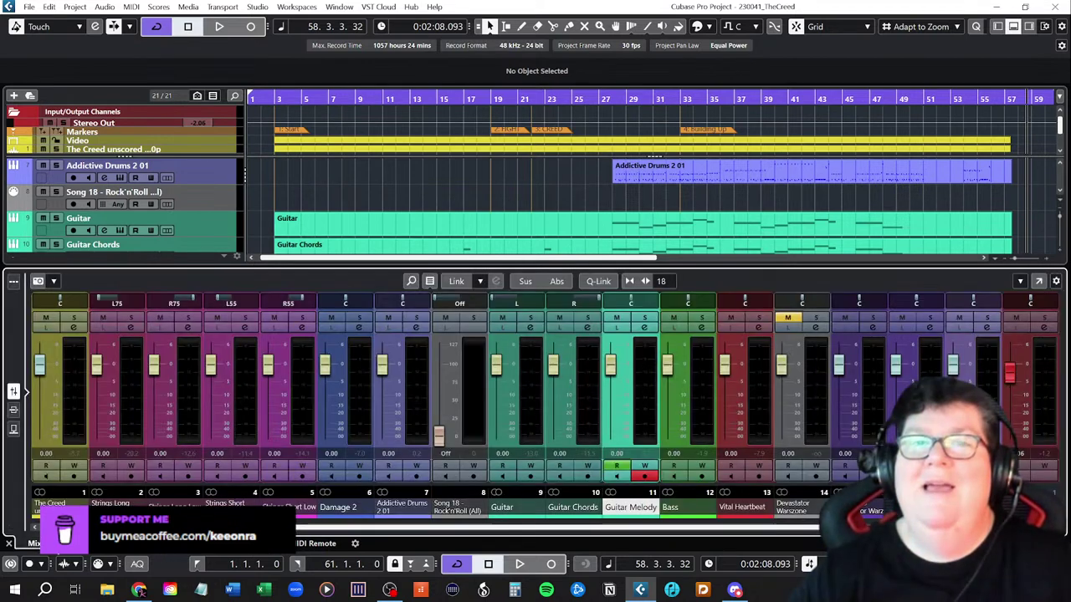
left_click(1012, 26)
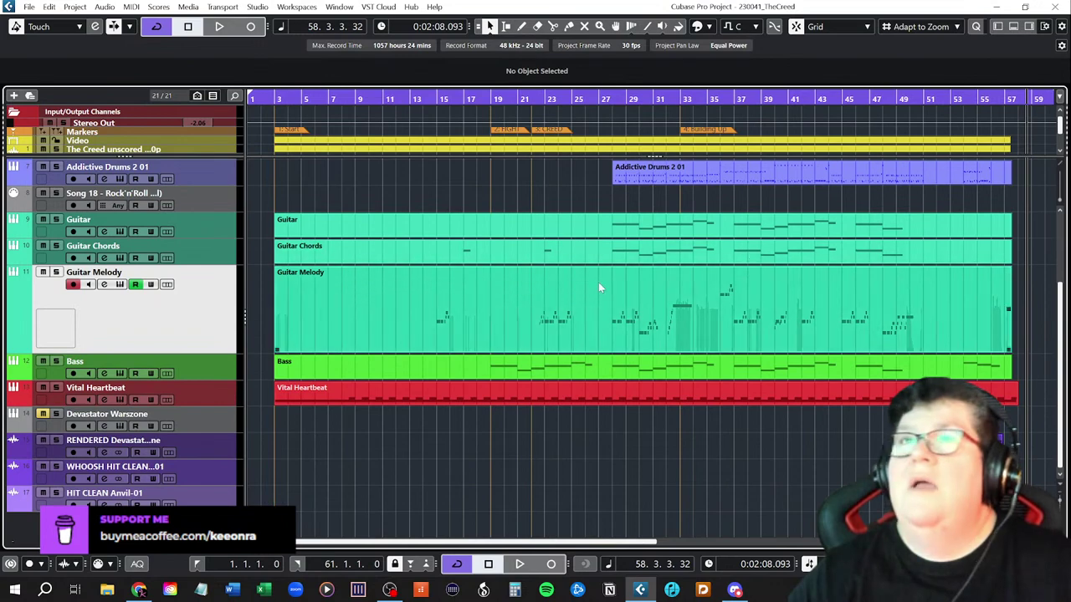
- Open the Guitar Melody part in the Key Editor and add a Pitchbend controller lane below Velocity
left_click(530, 312)
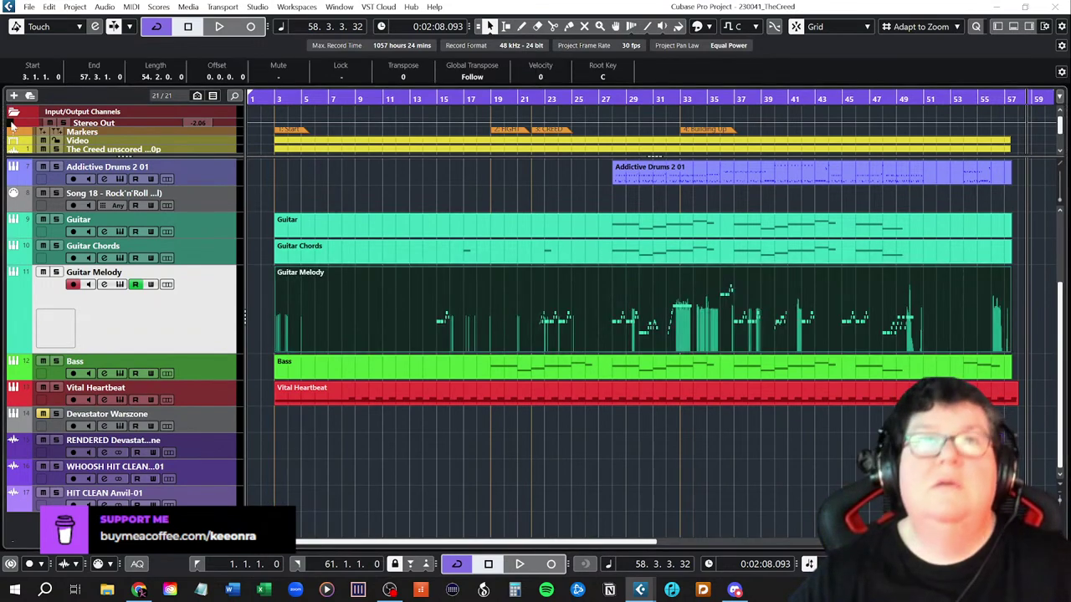
key("Return")
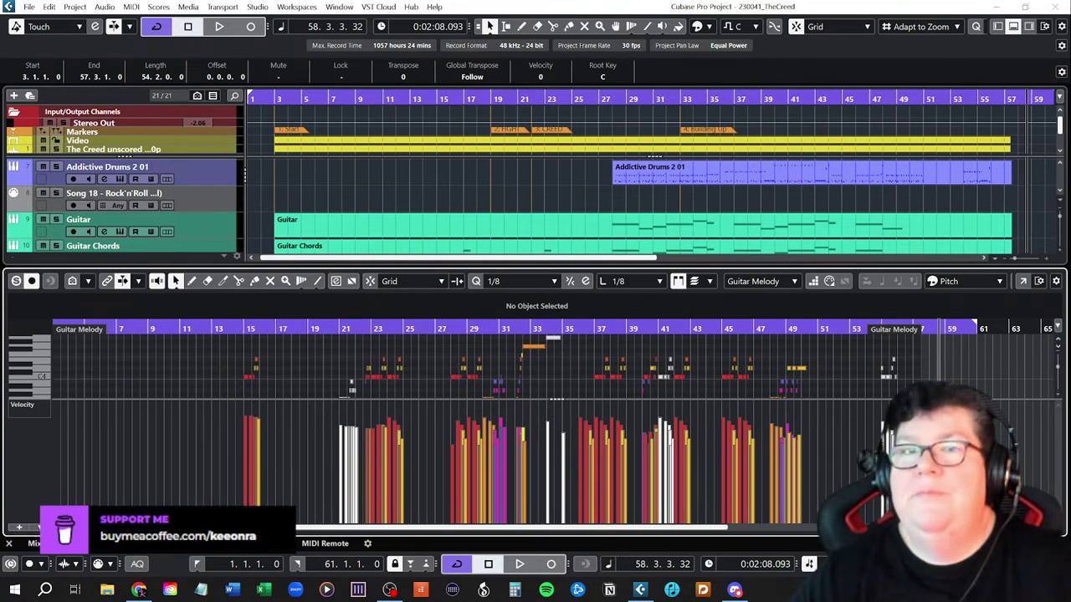
right_click(30, 405)
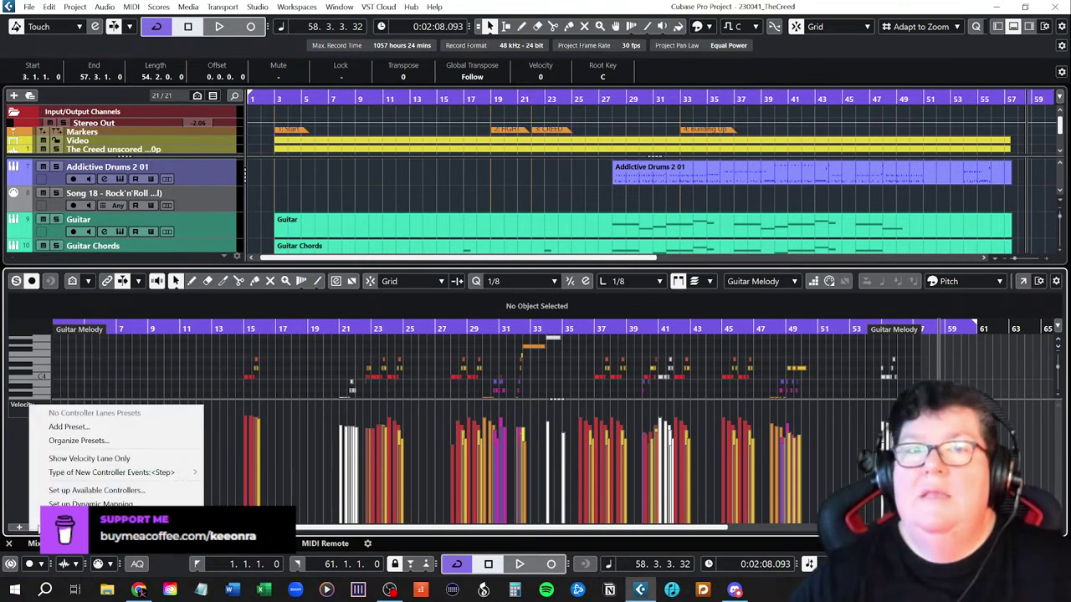
left_click(25, 526)
left_click(19, 528)
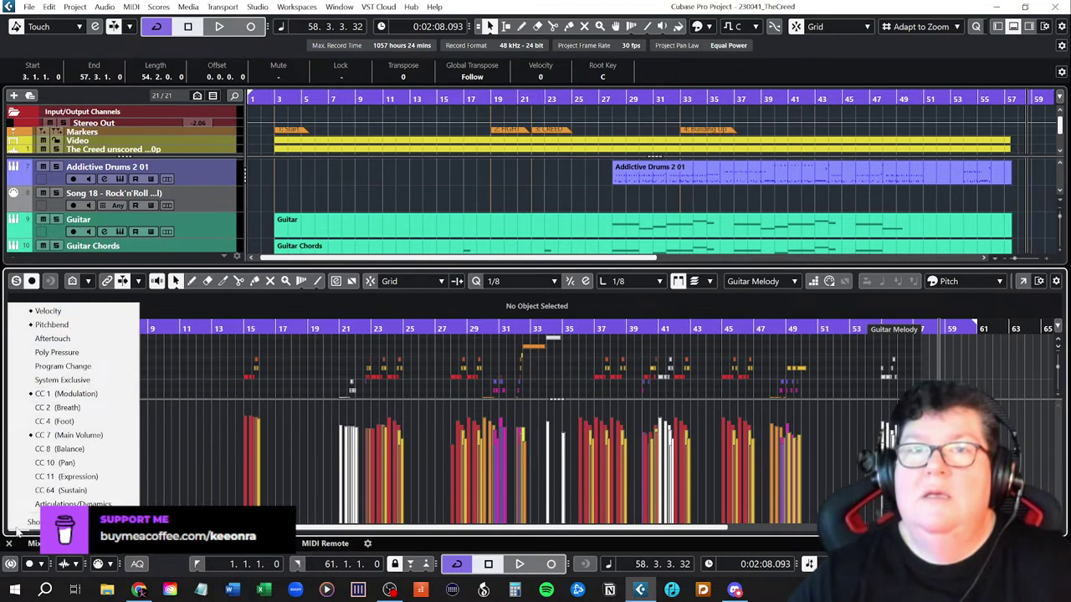
left_click(52, 327)
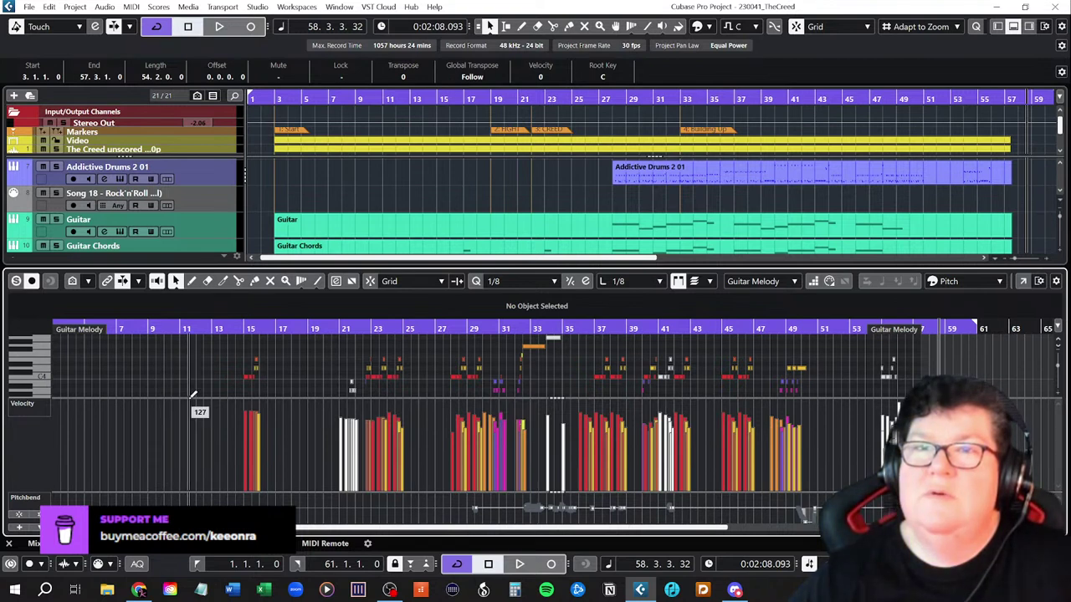
- Shrink the Velocity lane and enlarge the Pitchbend lane beneath it
mouse_move(189, 397)
left_mouse_down()
mouse_move(189, 418)
mouse_move(195, 402)
left_mouse_up()
left_click_drag(195, 428, 195, 460)
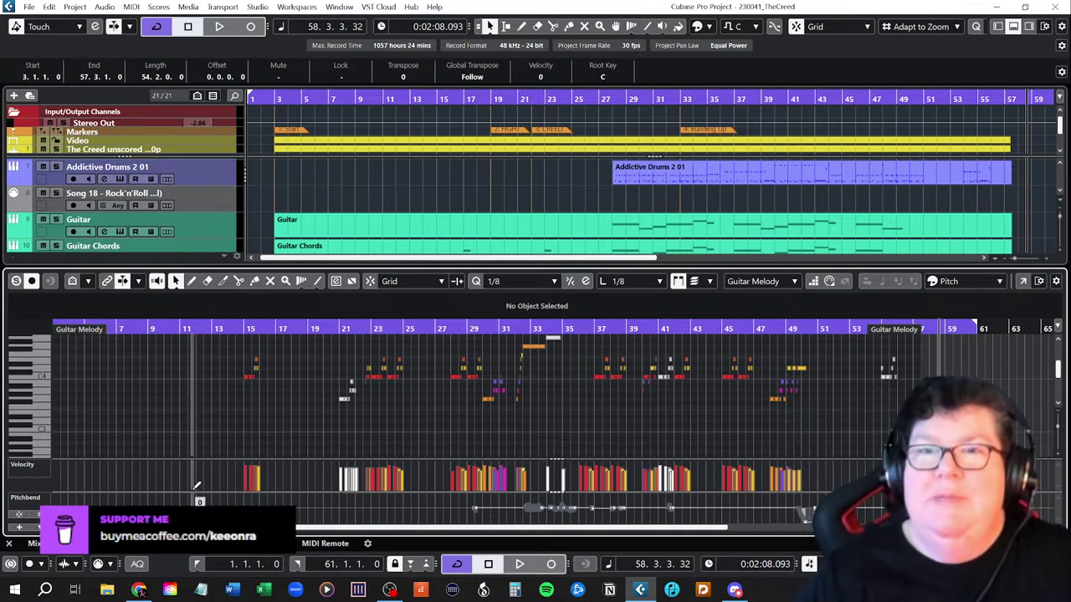
left_click_drag(193, 491, 211, 432)
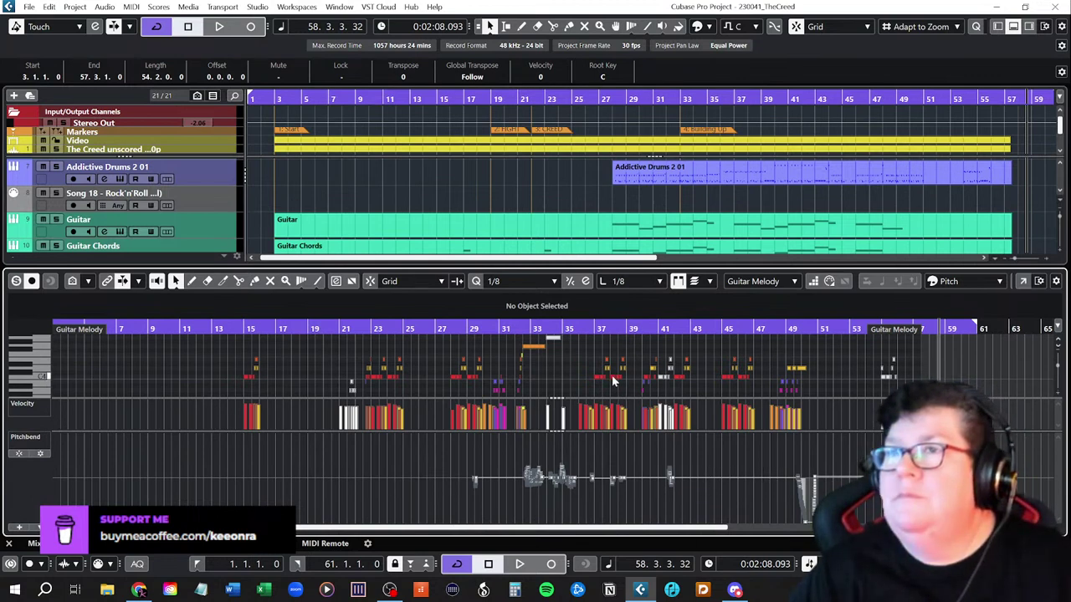
- Look over Guitar Melody's notes across the pitch range, then solo the editor and play from about bar 14
scroll(612, 378, "up", 3)
scroll(611, 375, "down", 3)
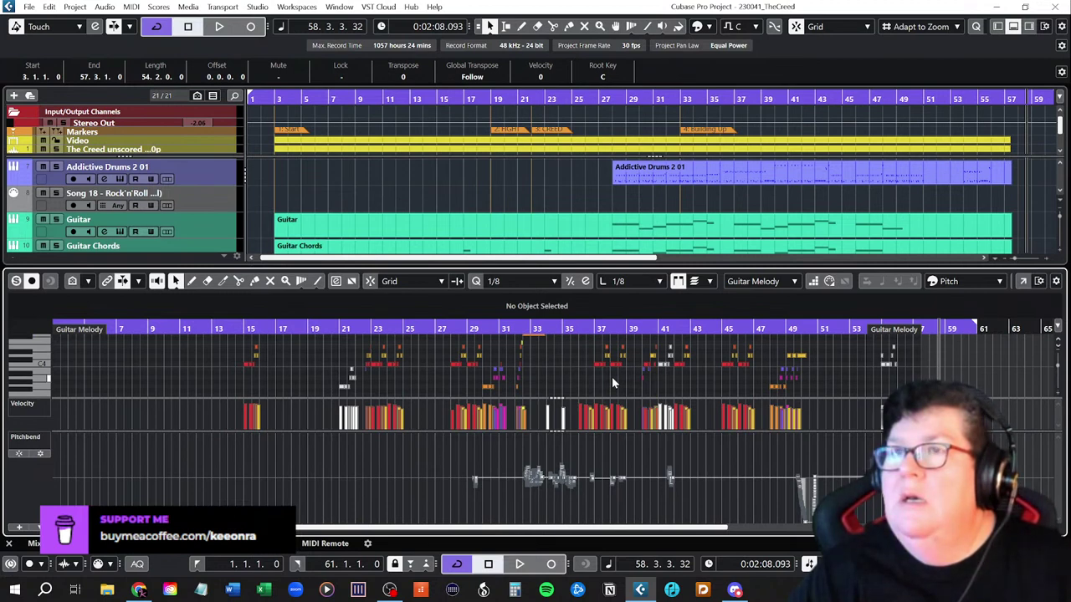
scroll(611, 376, "down", 2)
scroll(611, 376, "up", 2)
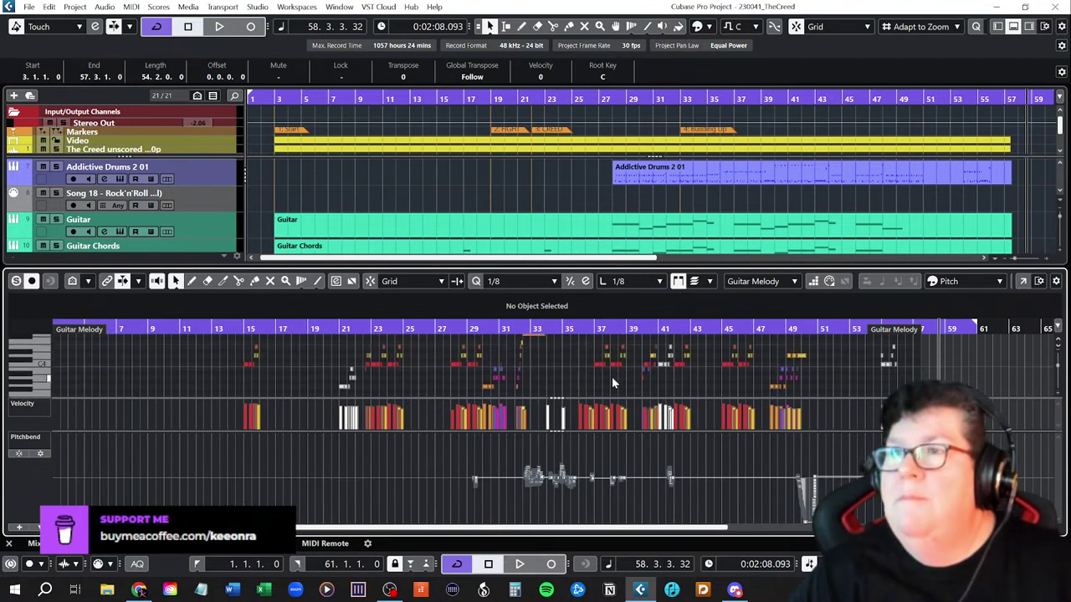
scroll(611, 377, "up", 2)
scroll(612, 380, "up", 1)
scroll(611, 376, "down", 3)
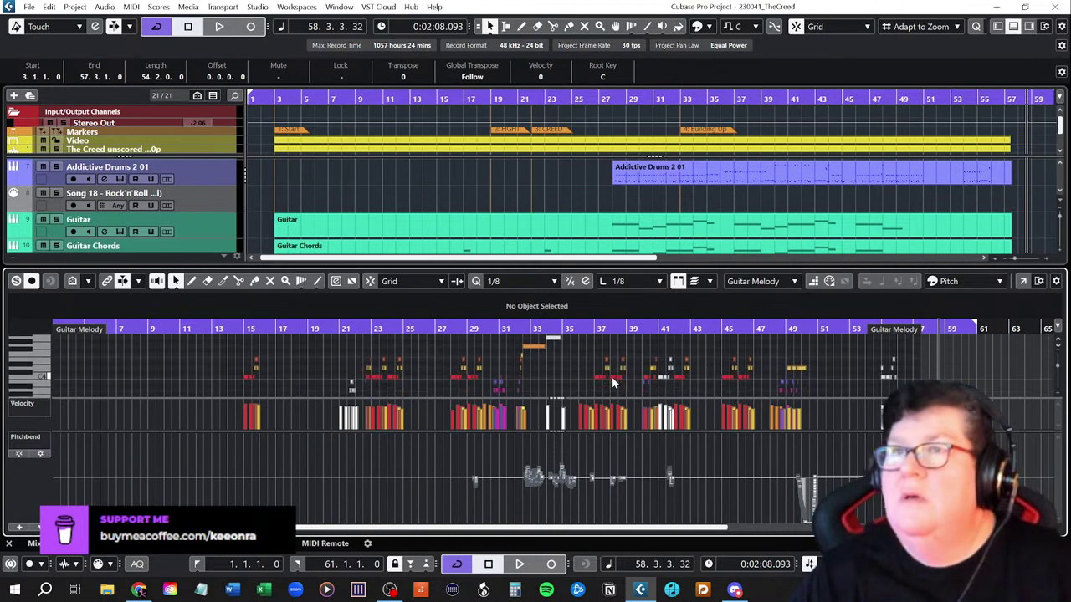
left_click(237, 329)
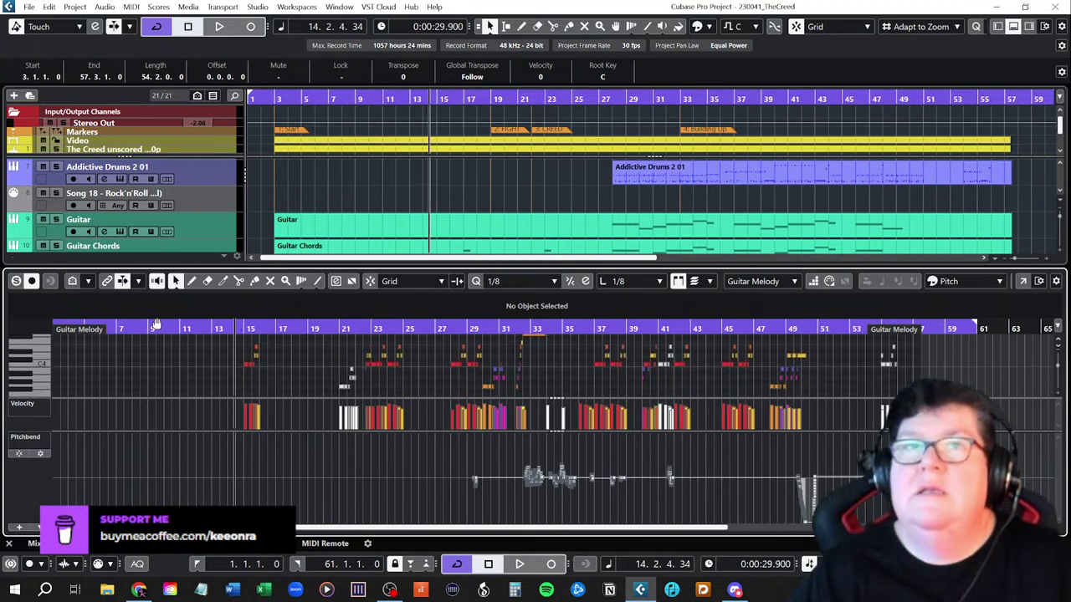
key("space")
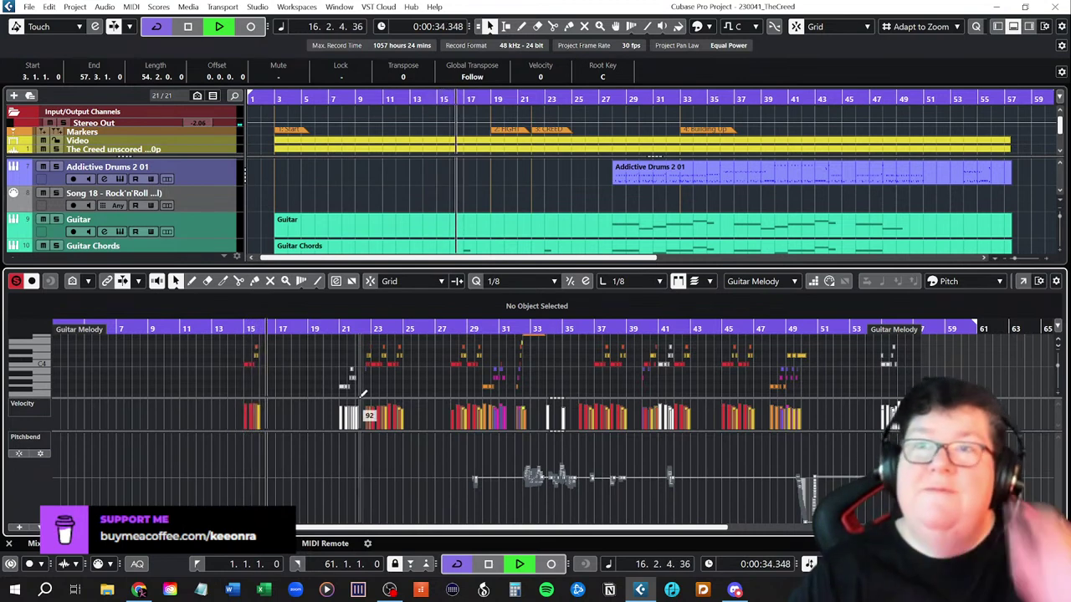
- Continue playback from about bar 22, follow Guitar Melody's notes and pitchbend, and stop around bar 47
left_click(363, 328)
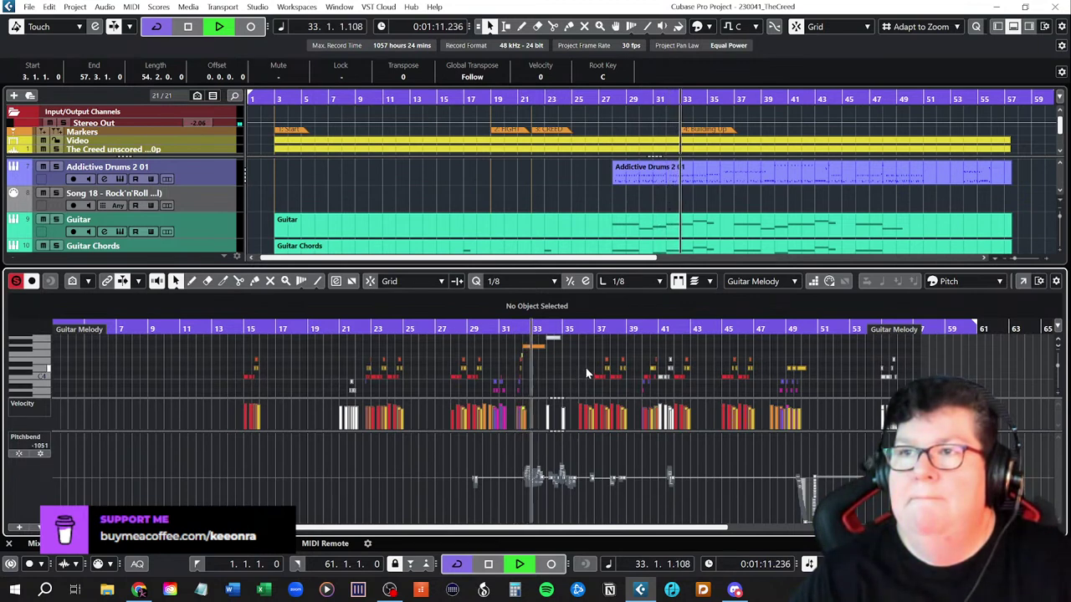
scroll(586, 366, "up", 2)
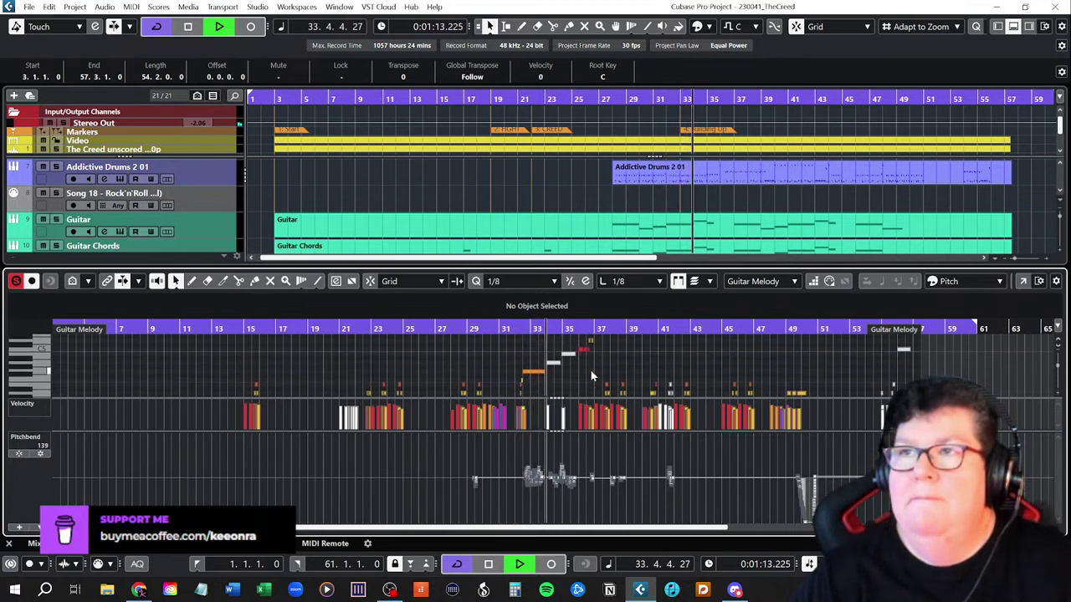
scroll(590, 368, "up", 1)
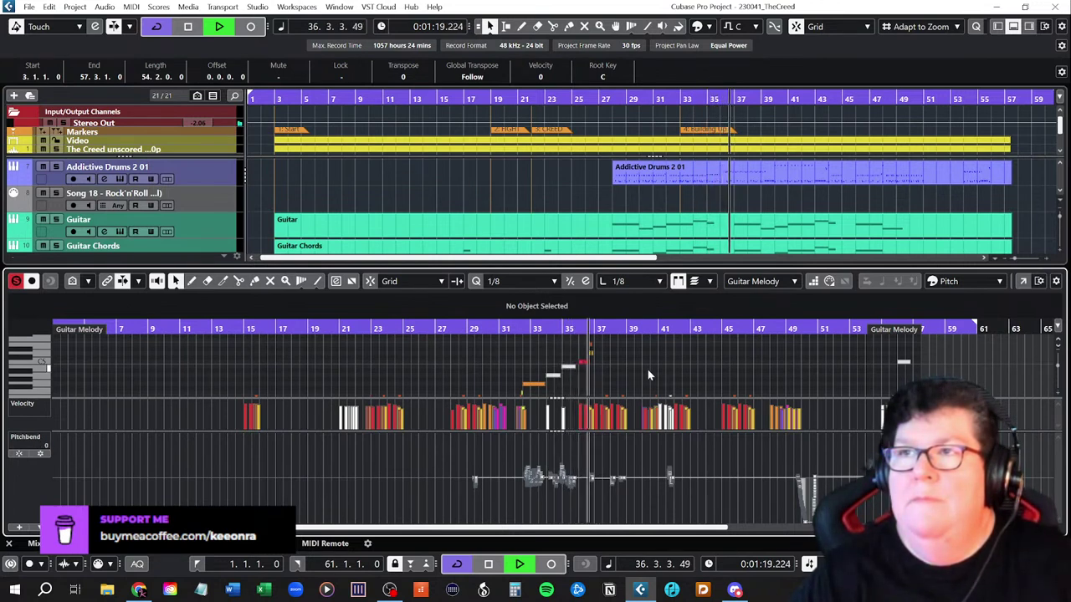
scroll(655, 370, "down", 3)
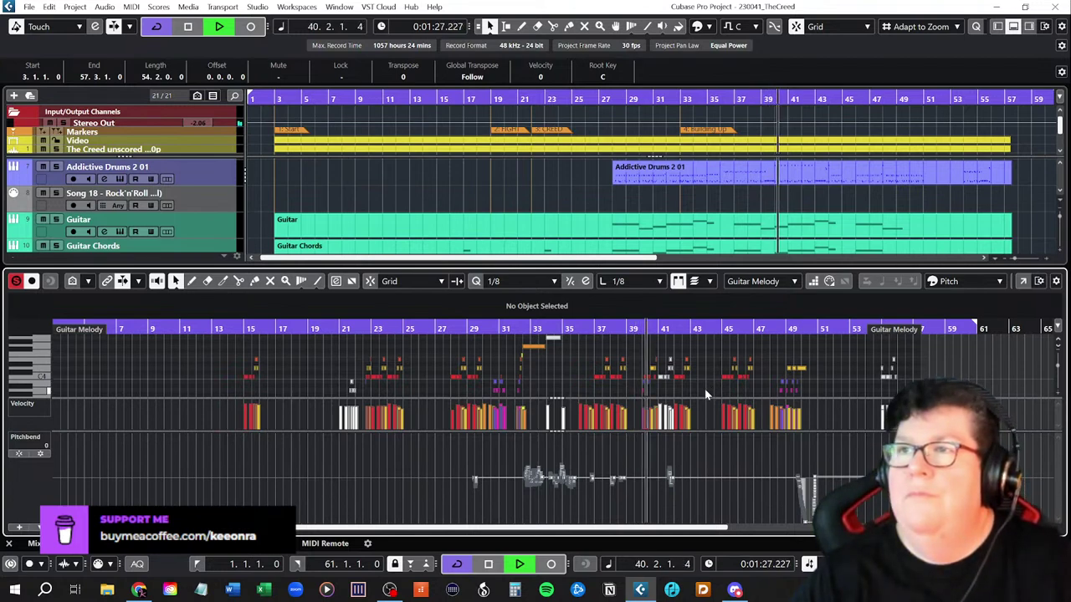
scroll(689, 385, "up", 5)
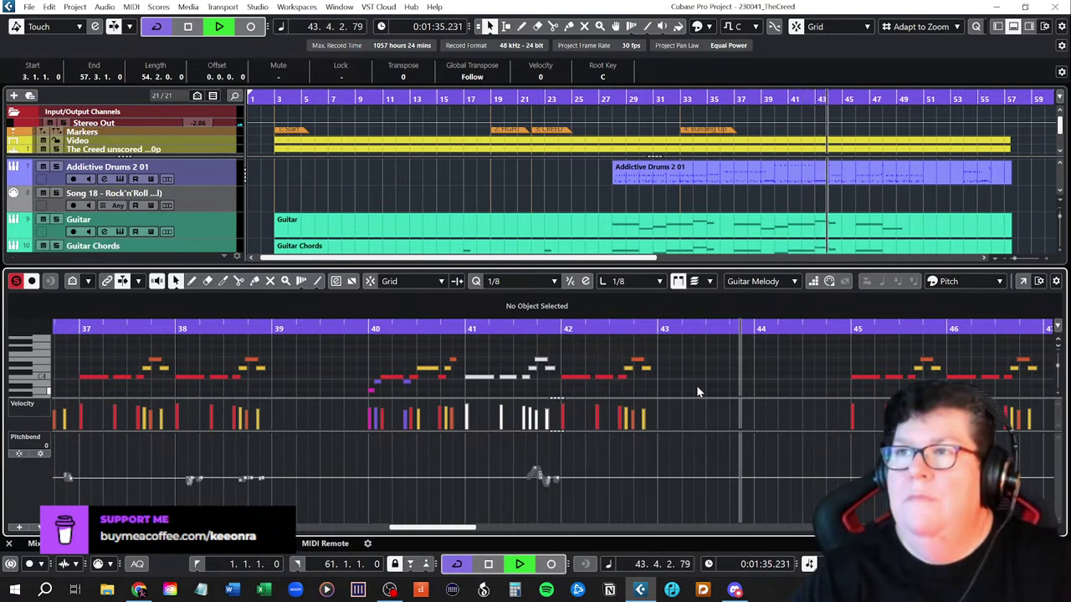
key("f")
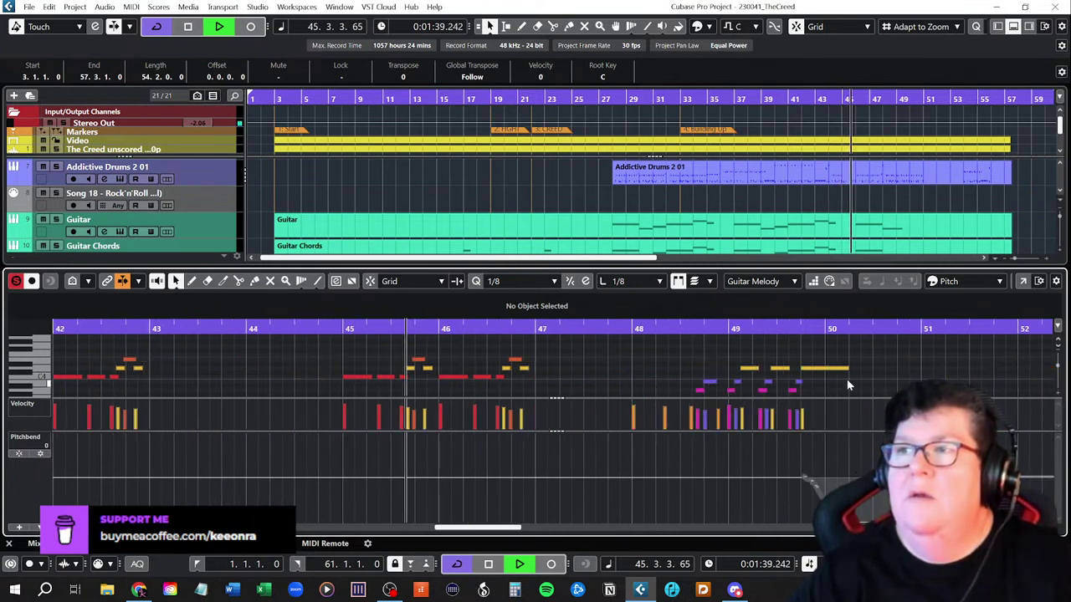
scroll(640, 380, "up", 1)
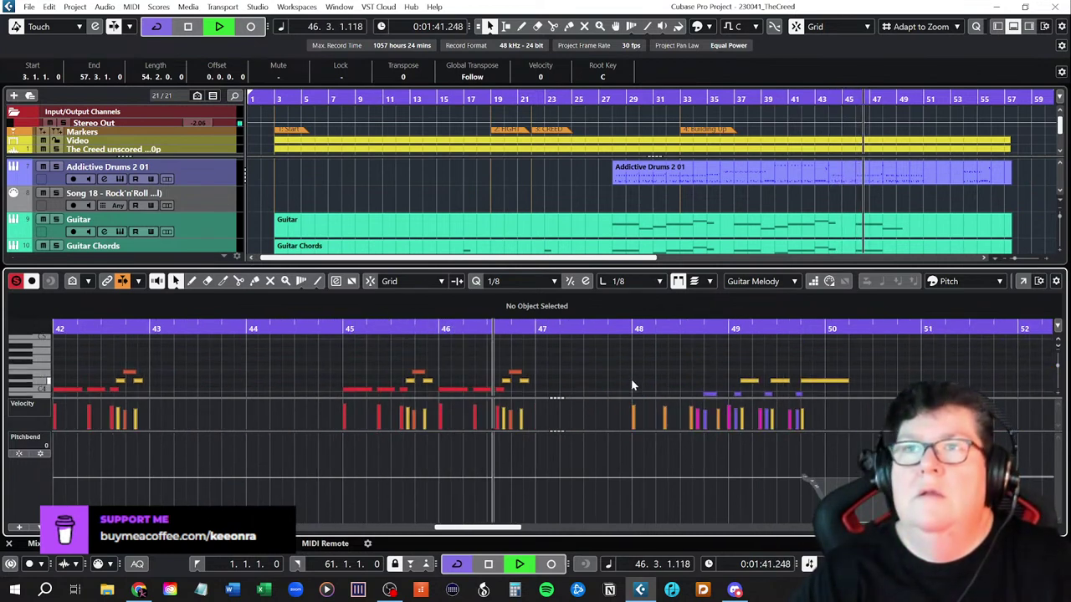
key("space")
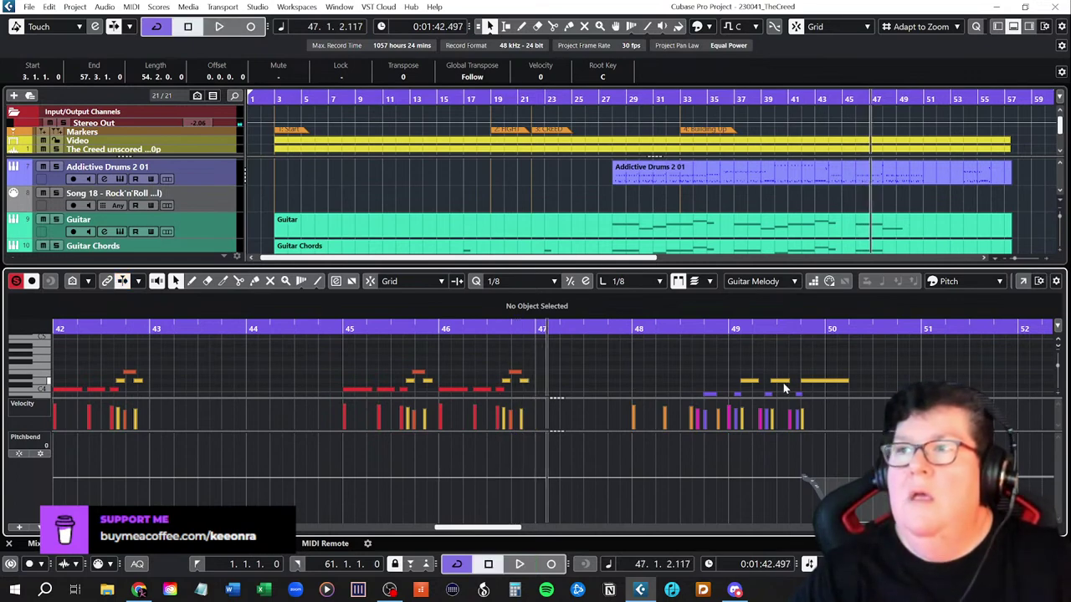
- Bring bars 37 to 46 into view, show the Video Player at a smaller size, and place it over the arrangement
left_click_drag(505, 528, 455, 522)
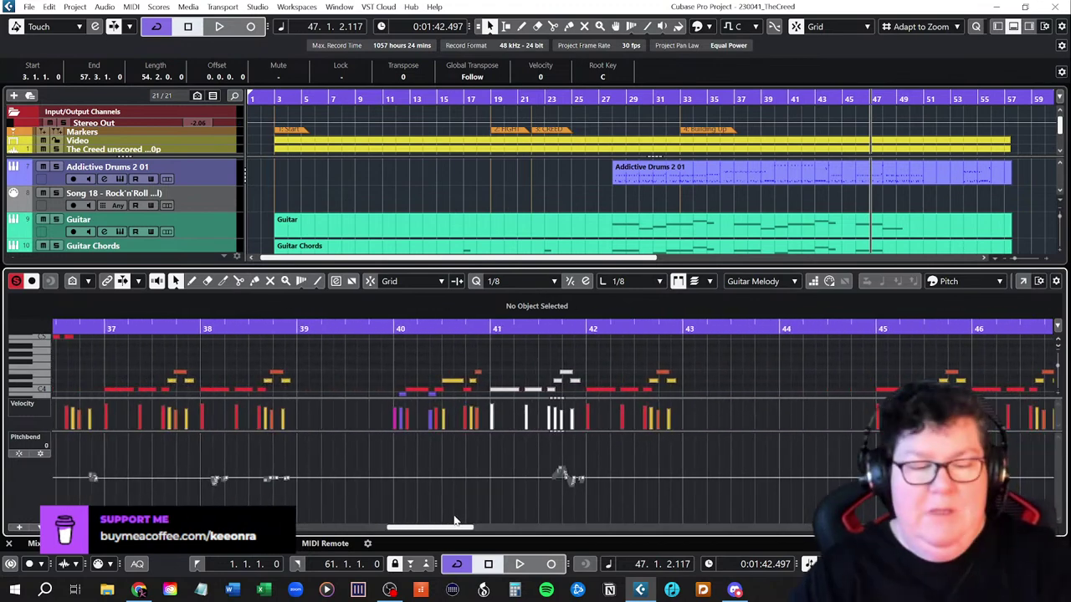
key("F8")
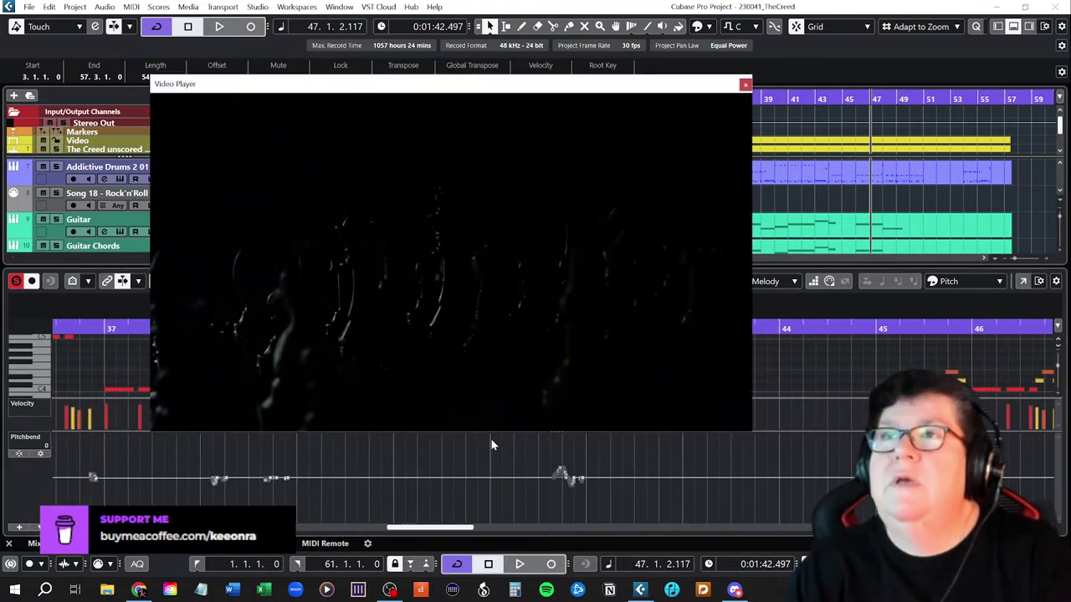
left_click_drag(439, 86, 428, 171)
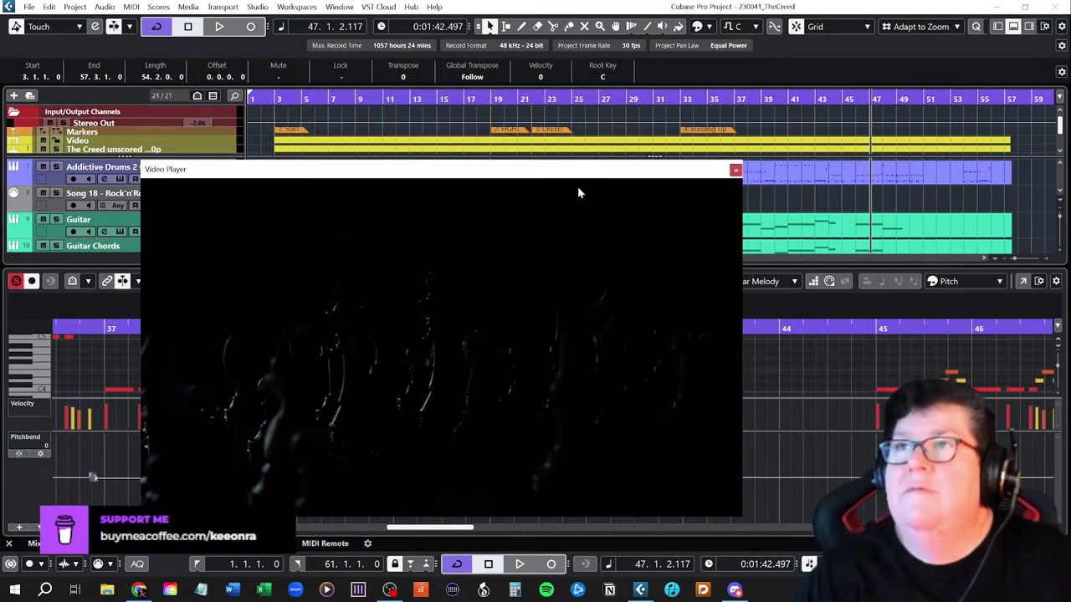
right_click(483, 295)
left_click(519, 317)
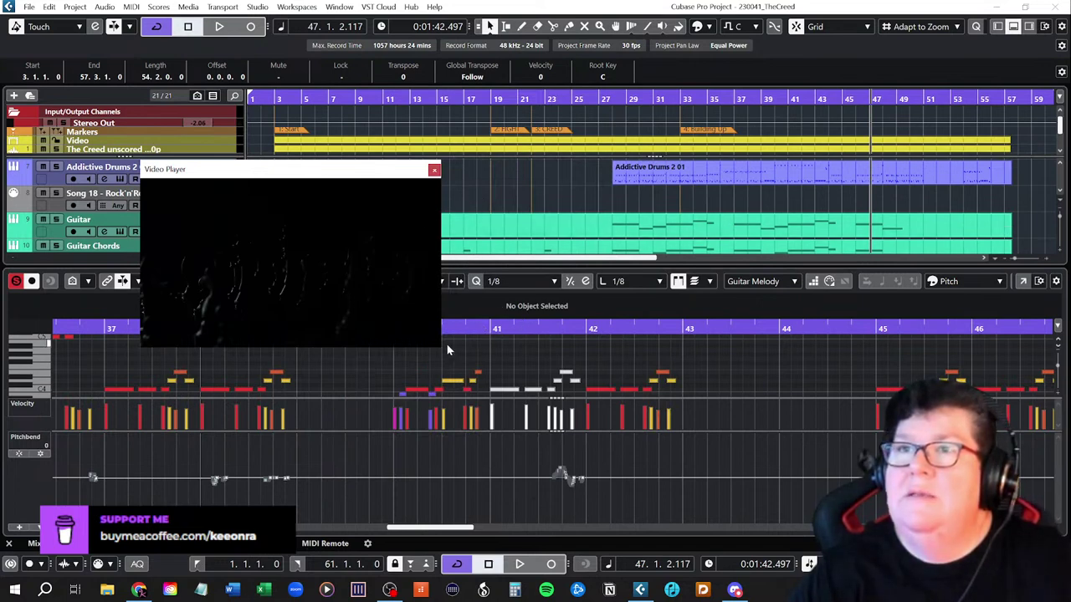
left_click_drag(372, 167, 410, 128)
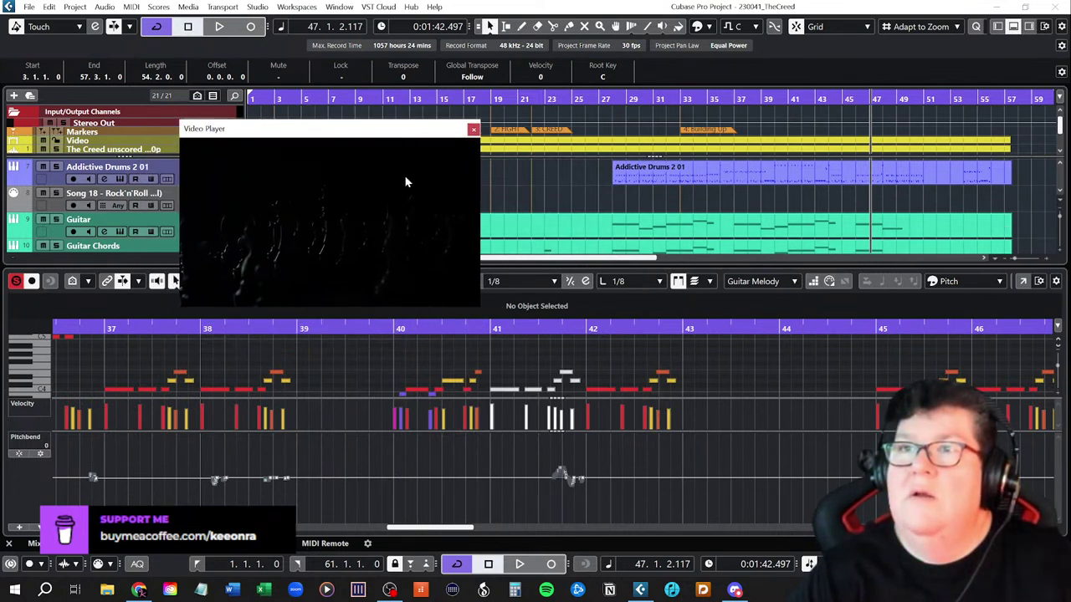
- Play the soloed Guitar Melody against the video from bar 40 and stop before bar 44
left_click(393, 328)
key("space")
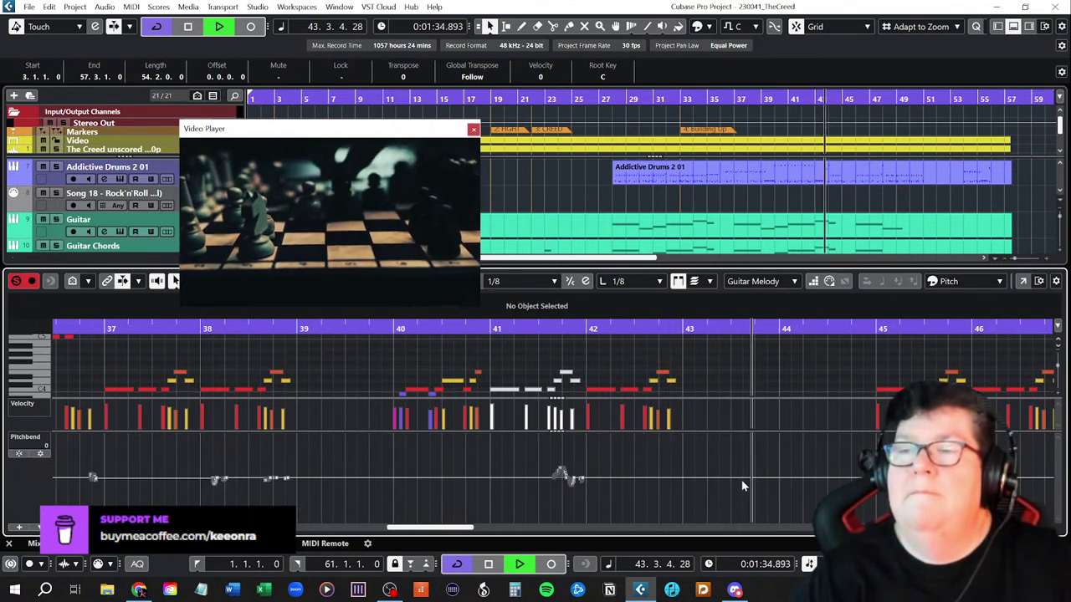
key("space")
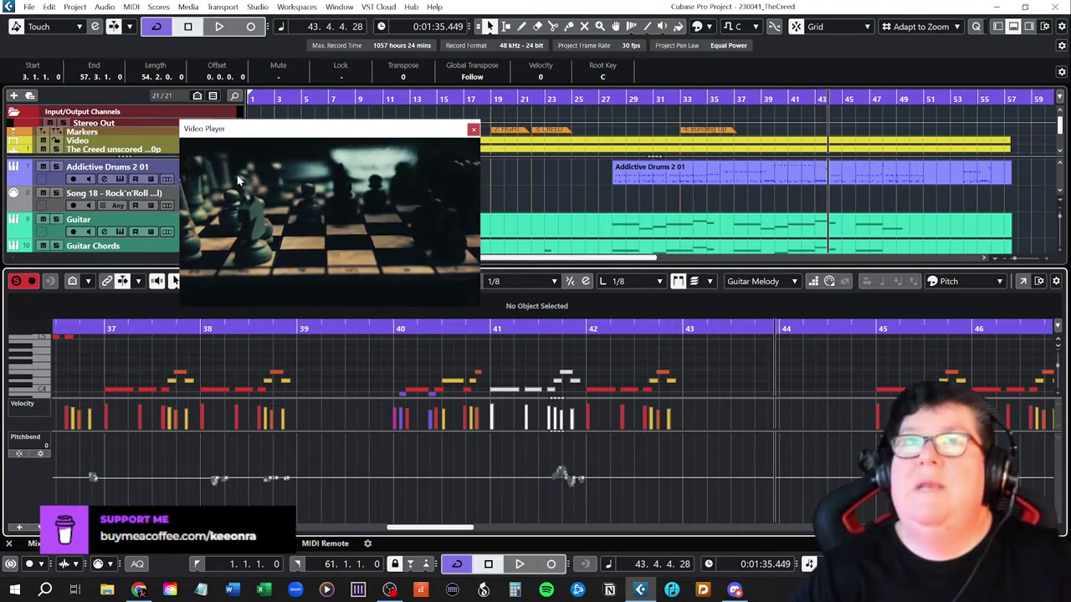
- Play the soloed Guitar Melody against the video from just before bar 40, following its notes and pitchbend, and stop at bar 51
left_click(366, 328)
key("space")
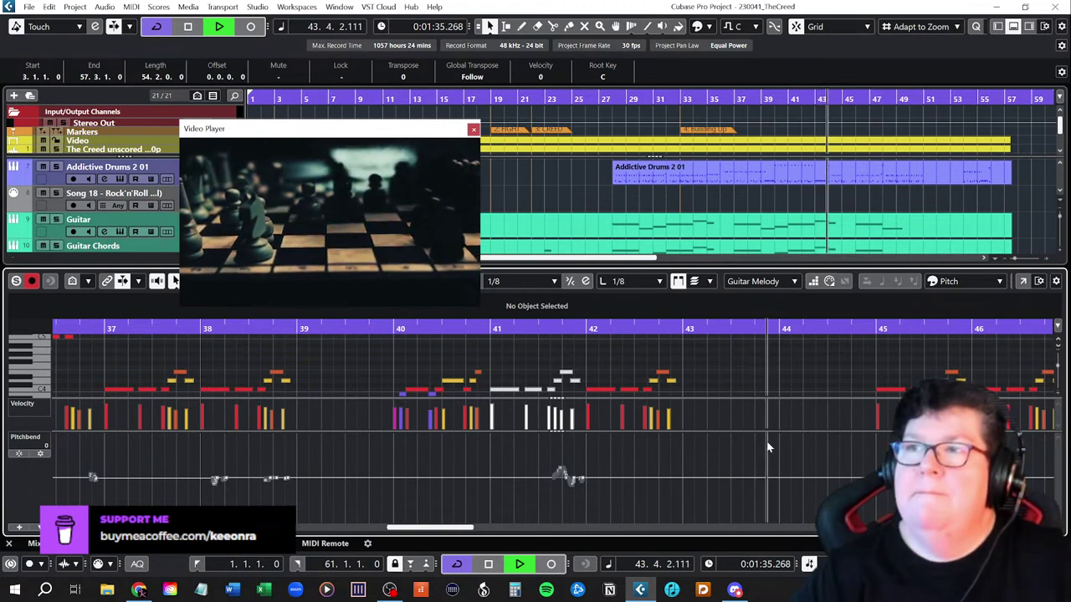
key("g")
key("g")
key("g")
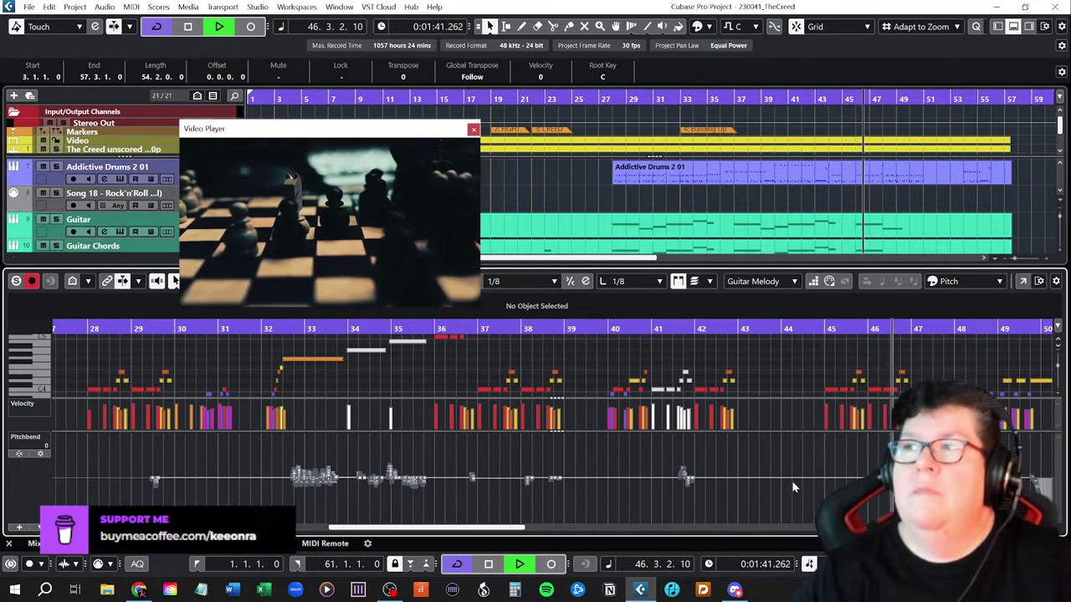
scroll(866, 362, "down", 3)
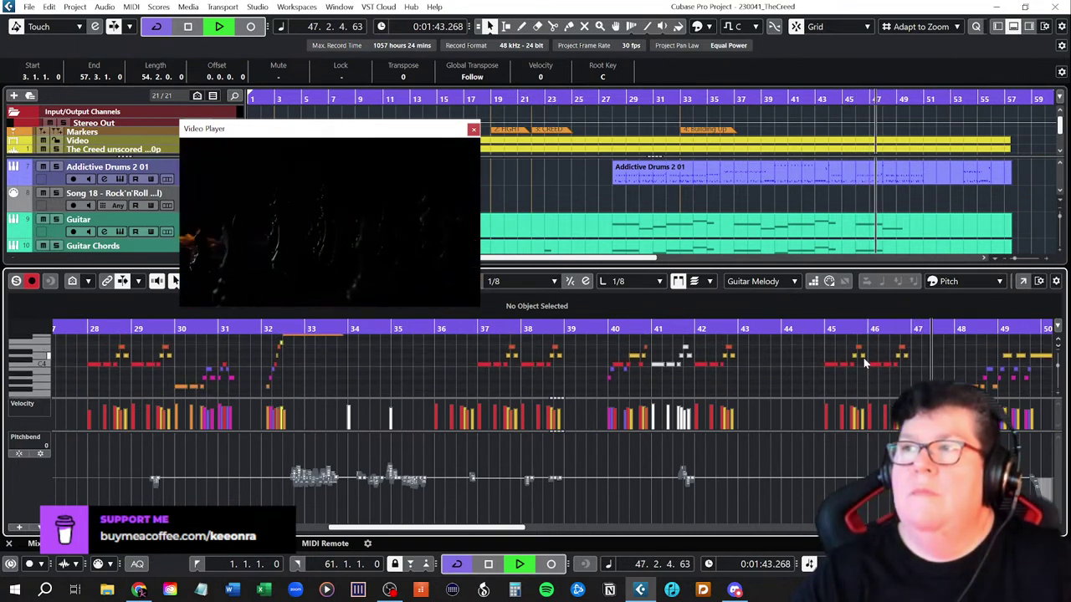
scroll(912, 363, "right", 5)
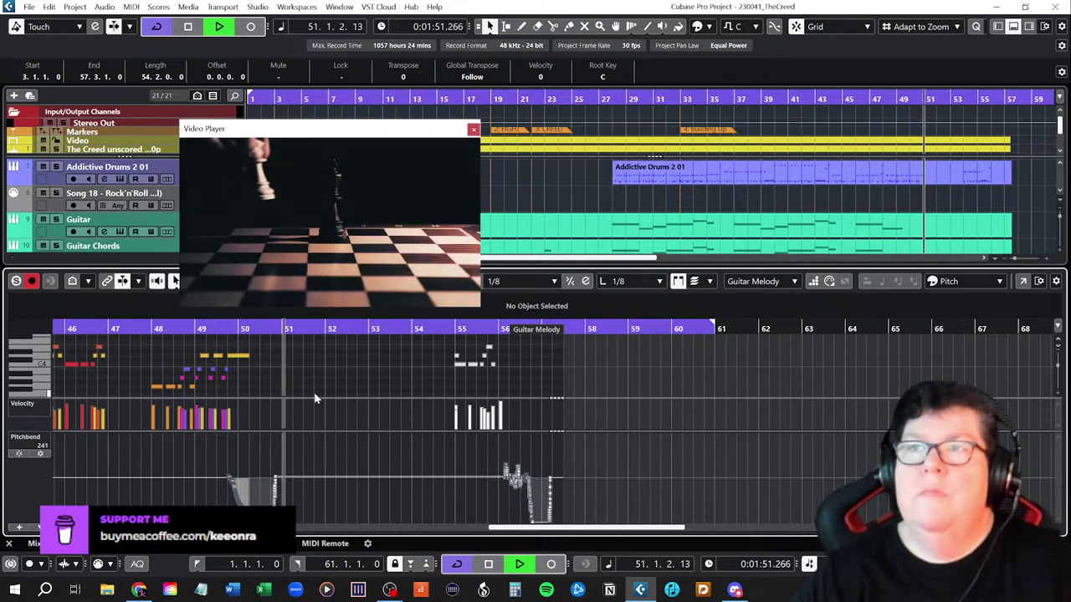
key("space")
- Go back to the long, rising Guitar Melody notes after bar 32 and play from bar 32 to bar 34
left_click_drag(558, 527, 355, 525)
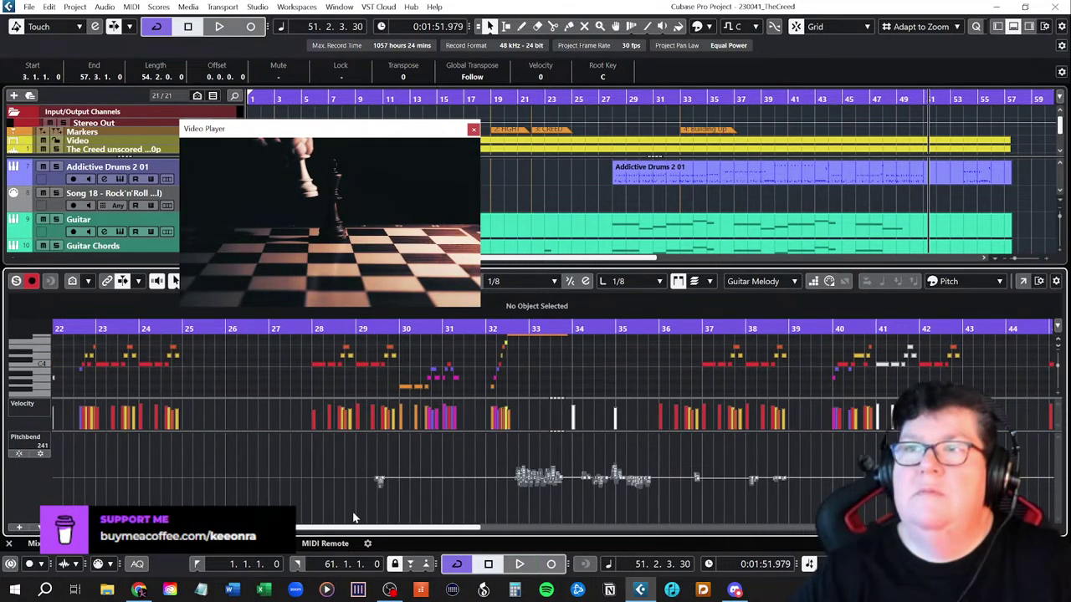
scroll(526, 369, "up", 5)
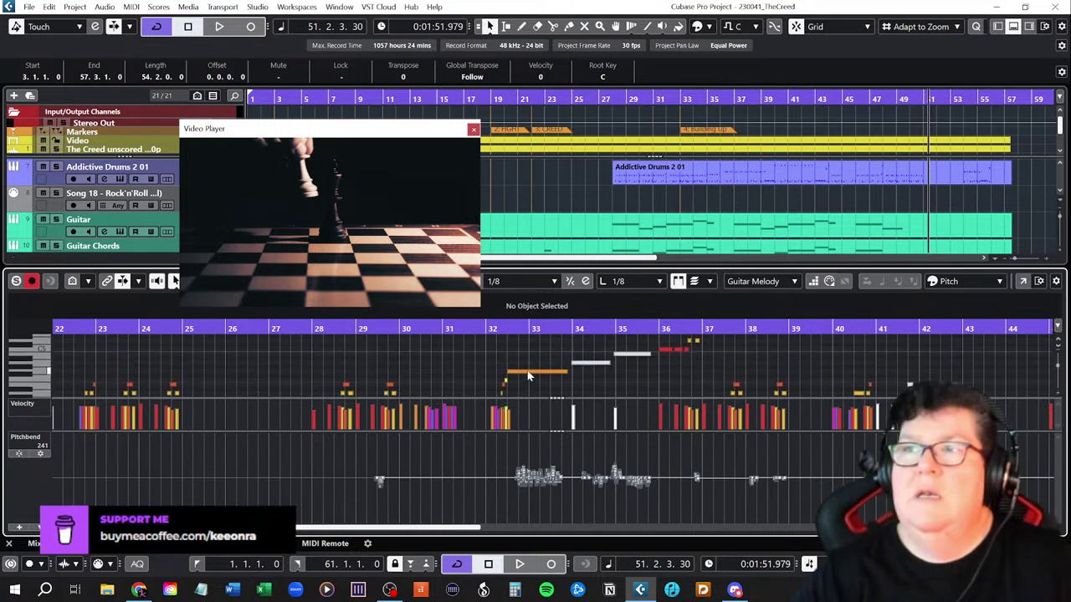
scroll(526, 369, "down", 7)
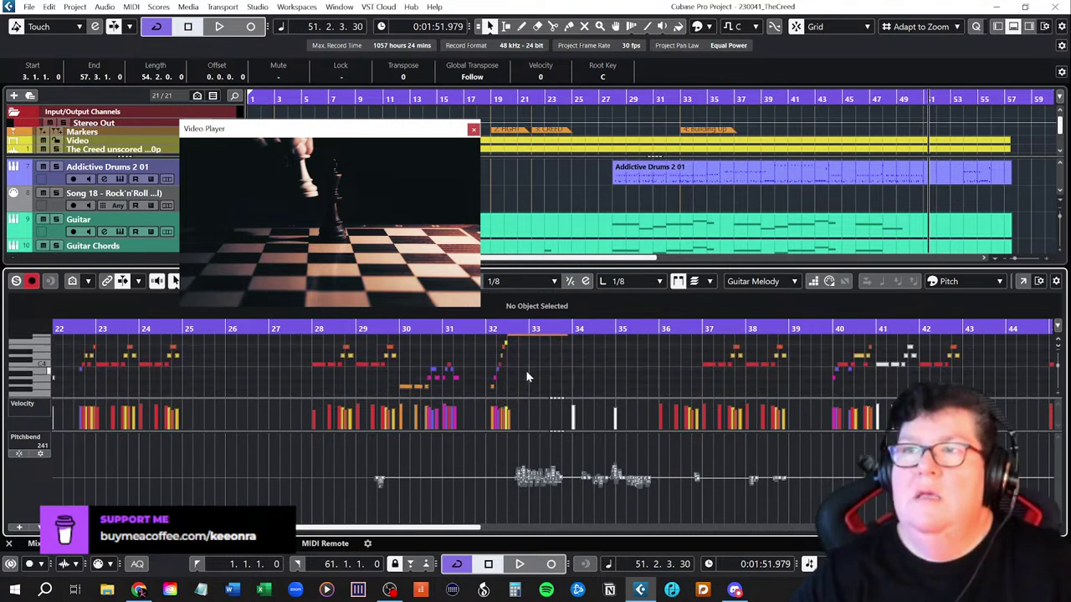
scroll(524, 373, "up", 2)
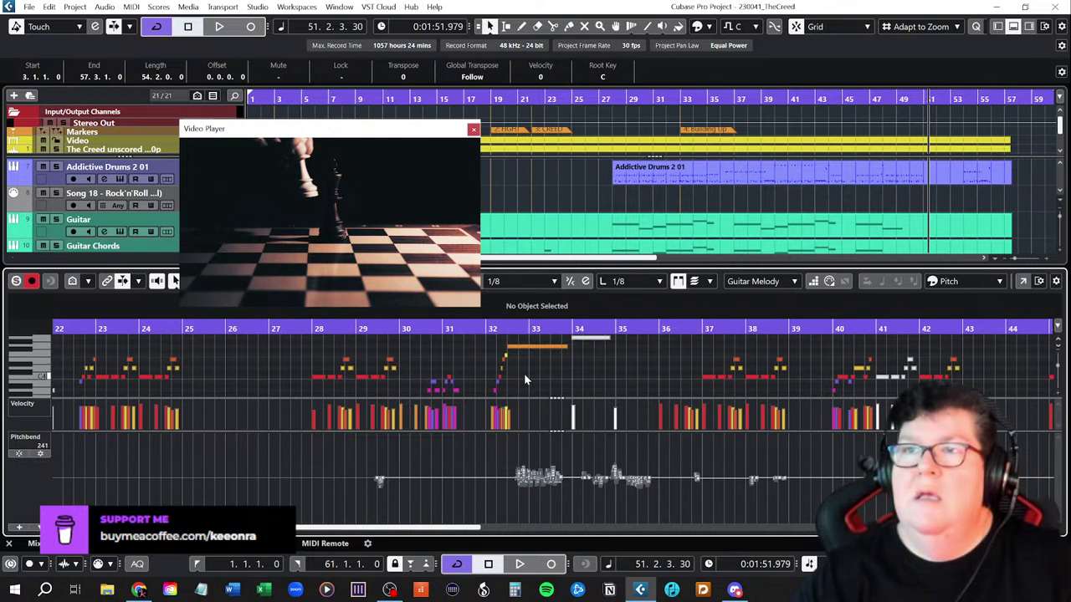
scroll(524, 373, "up", 3)
left_click(485, 328)
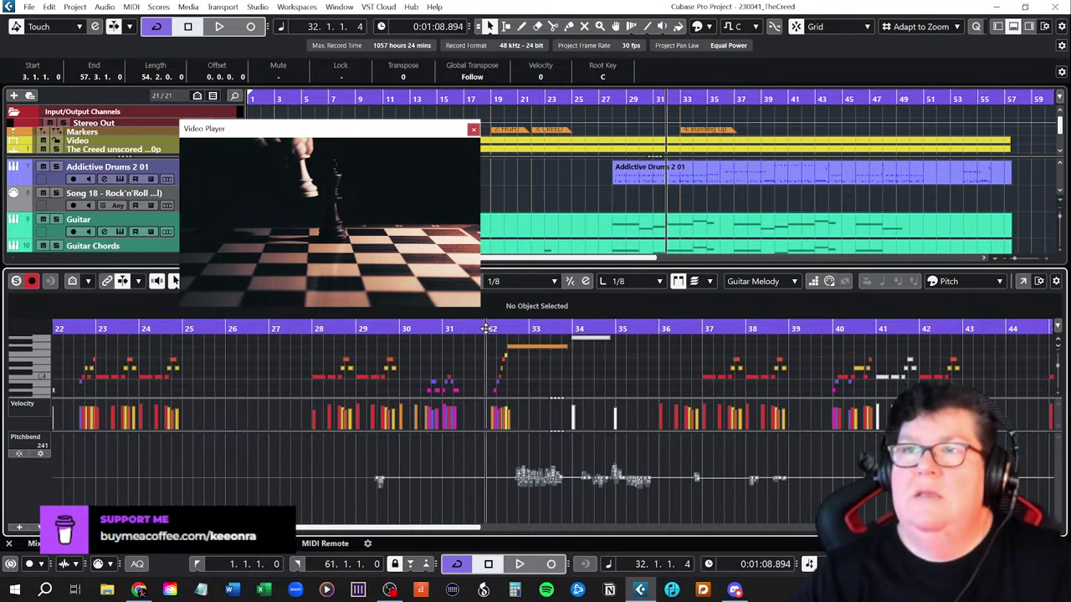
key("space")
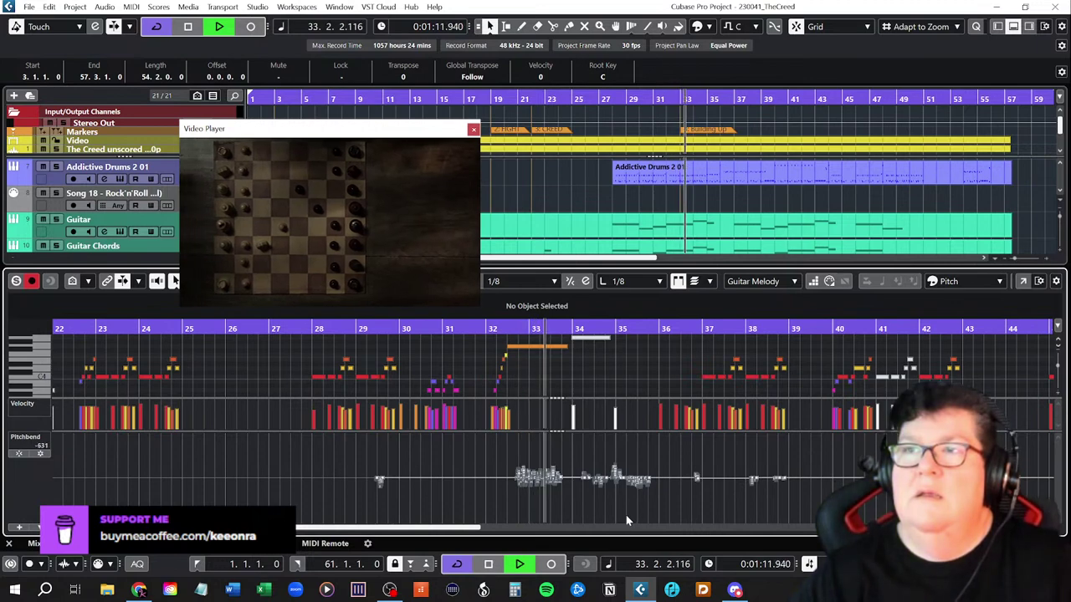
key("space")
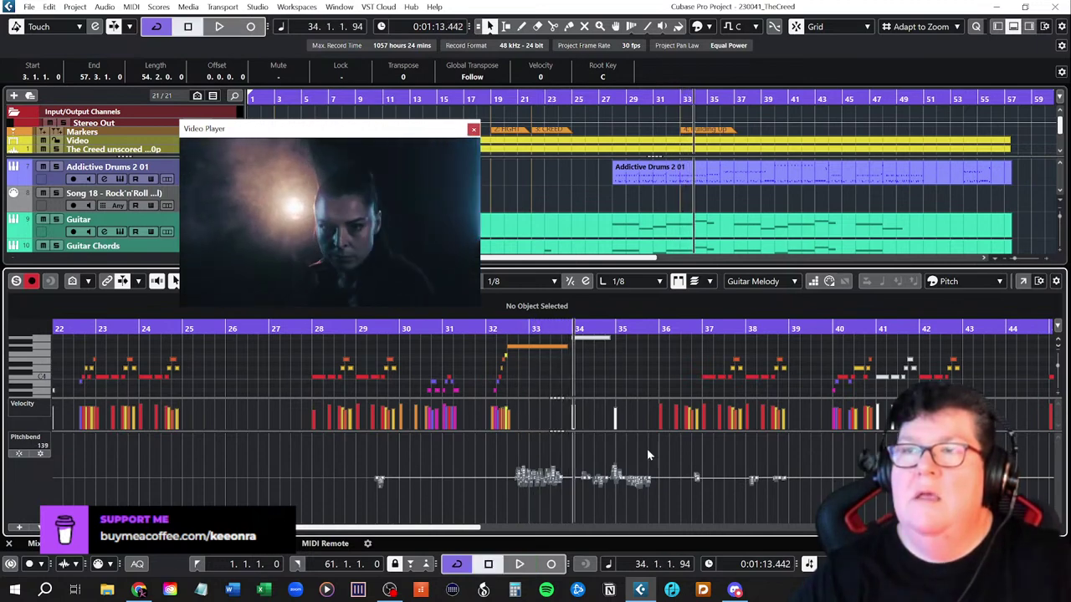
- Draw a pitchbend fall from beat 33.4 to -8192 at the end of the long note, returning to the centre line at bar 34
key("h")
key("h")
key("h")
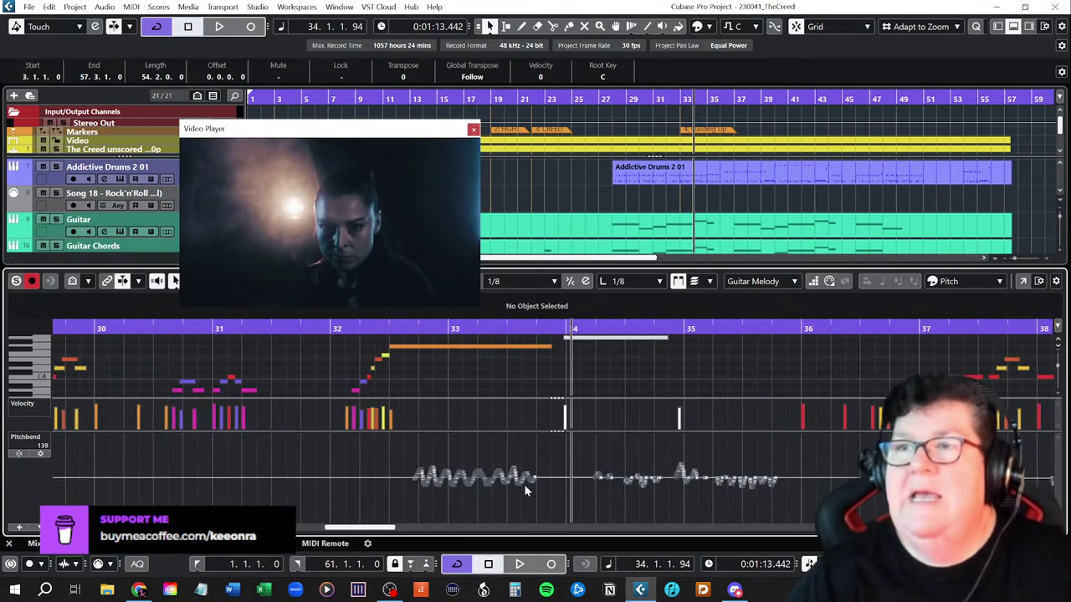
key("h")
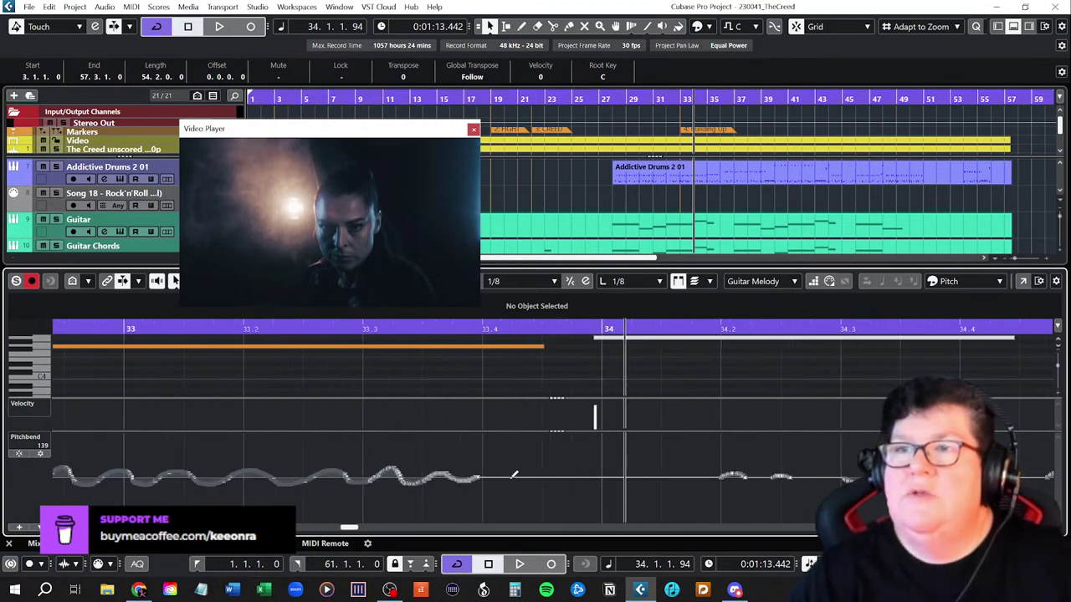
right_click(489, 473)
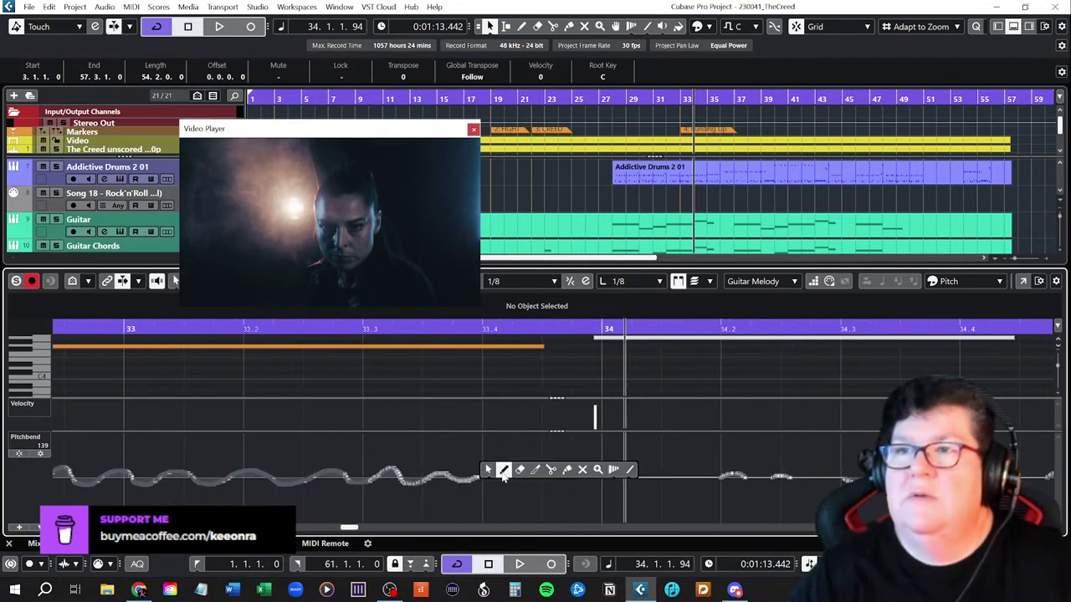
left_click(503, 471)
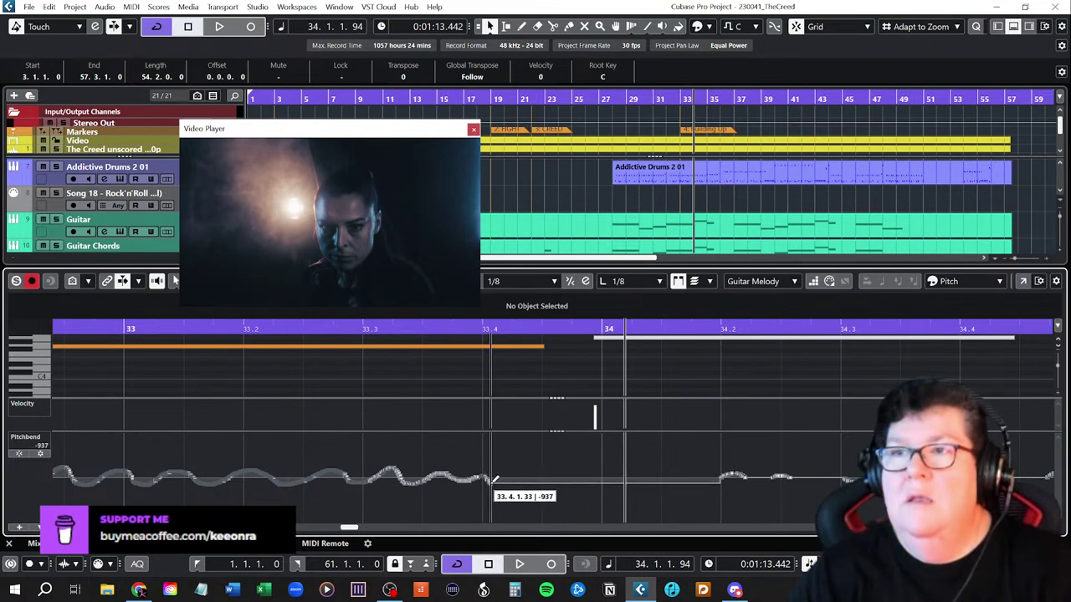
left_click_drag(493, 480, 544, 525)
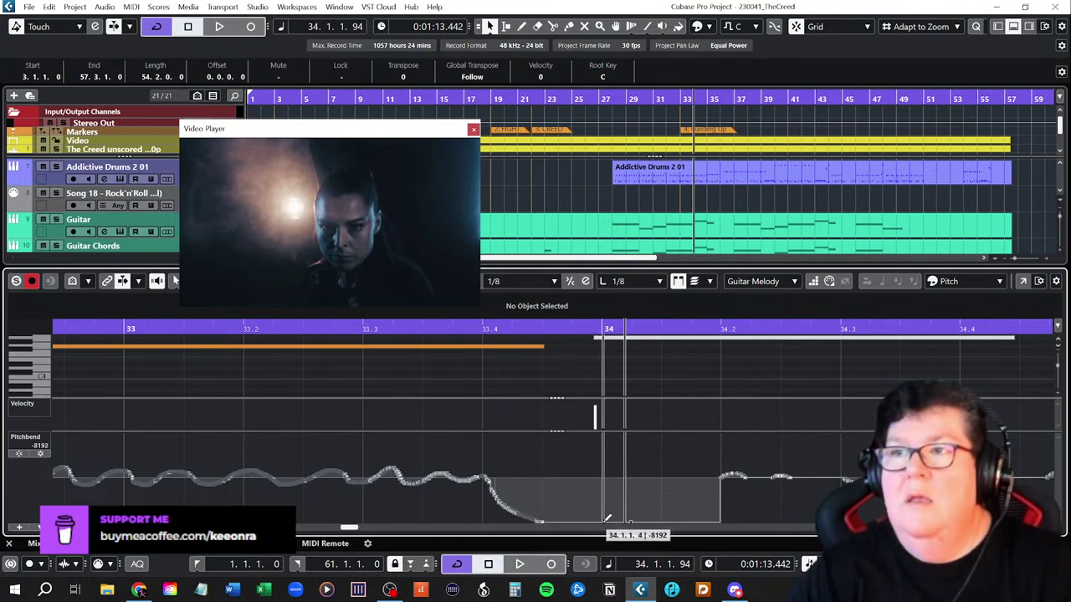
left_click_drag(608, 519, 606, 477)
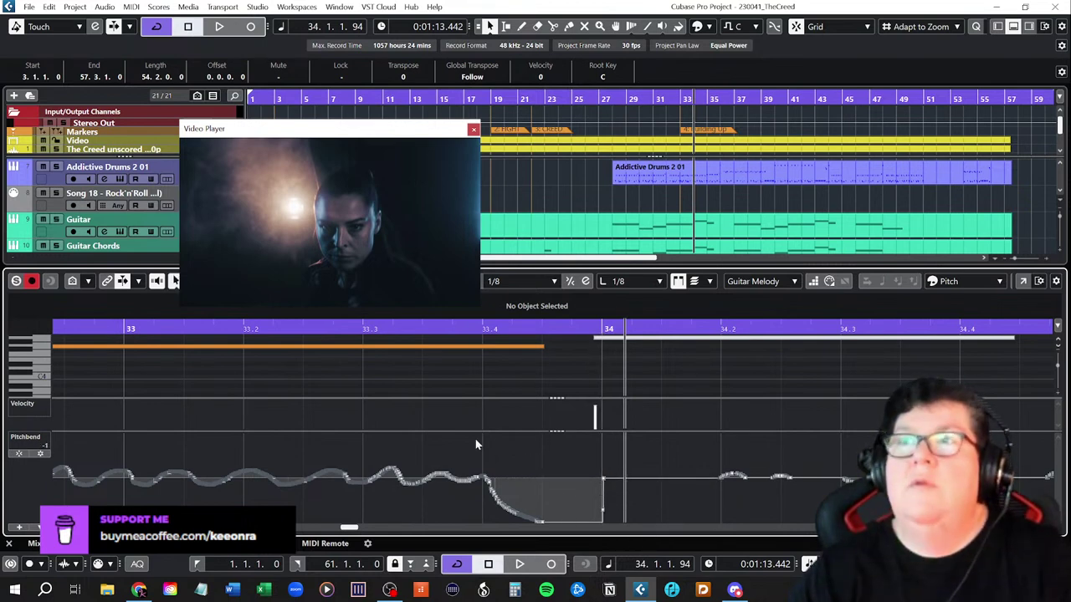
- Play from bar 32 to just past bar 34 to check the pitchbend fall on the long note
key("g")
key("g")
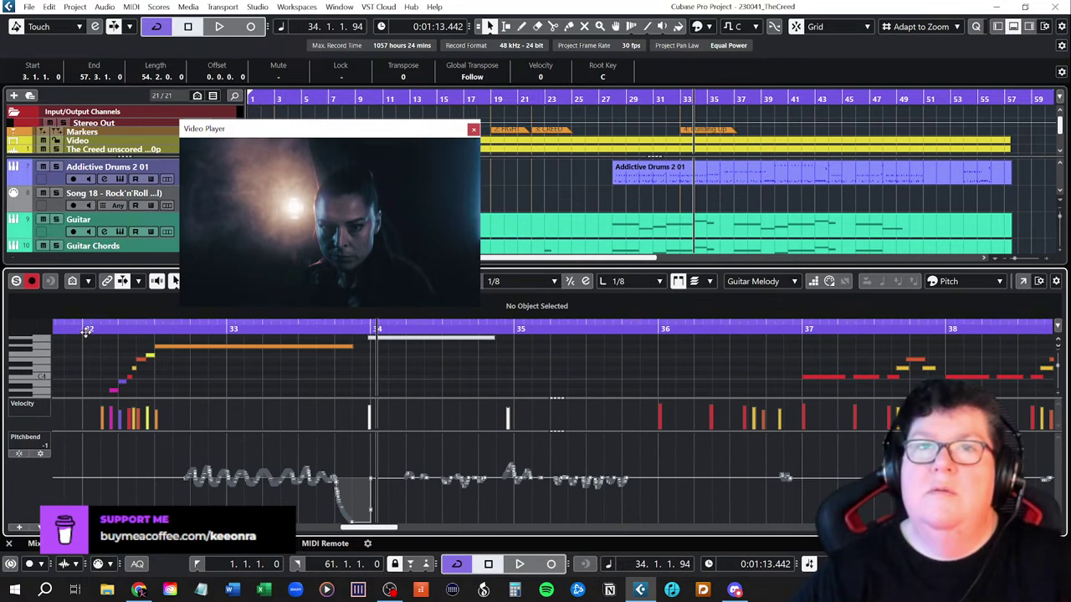
left_click(88, 329)
key("space")
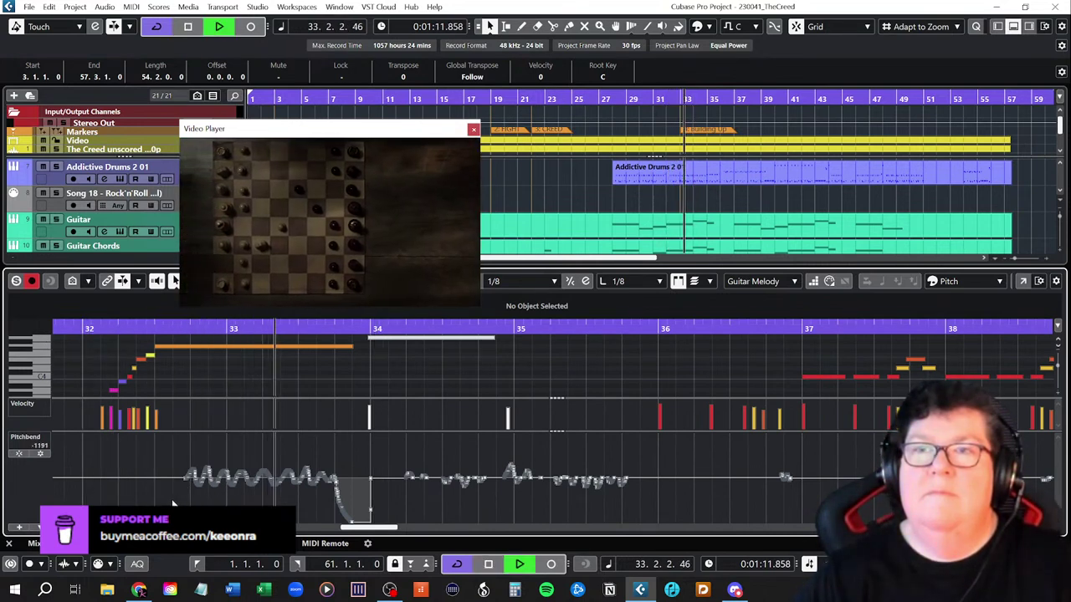
key("space")
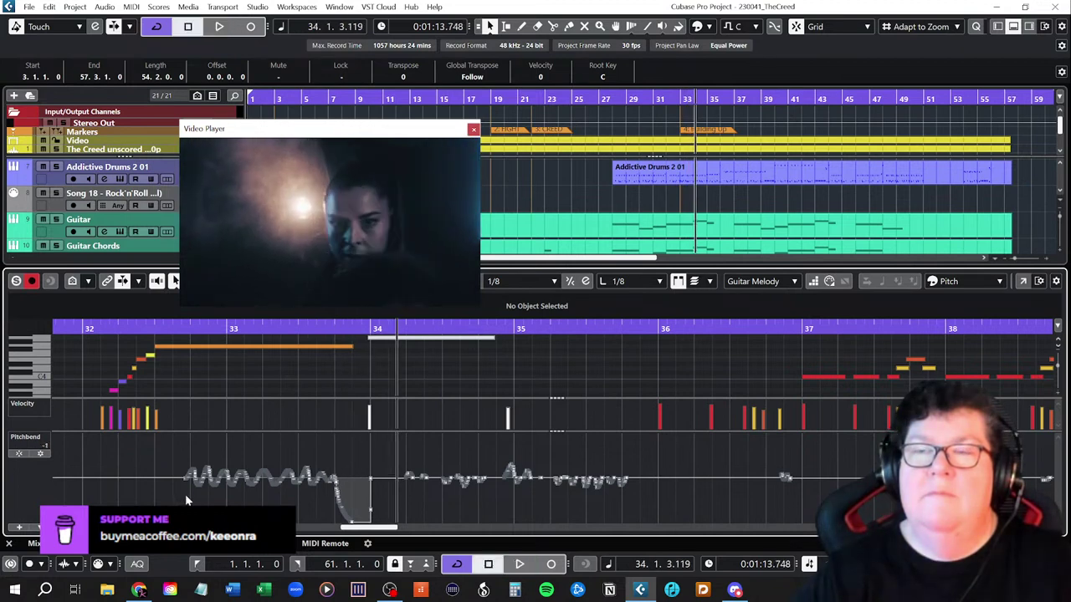
- Redraw the end of the long note's pitchbend with a small rise around beat 33.4 before a gradual fall to the note's end
key("h")
key("h")
key("h")
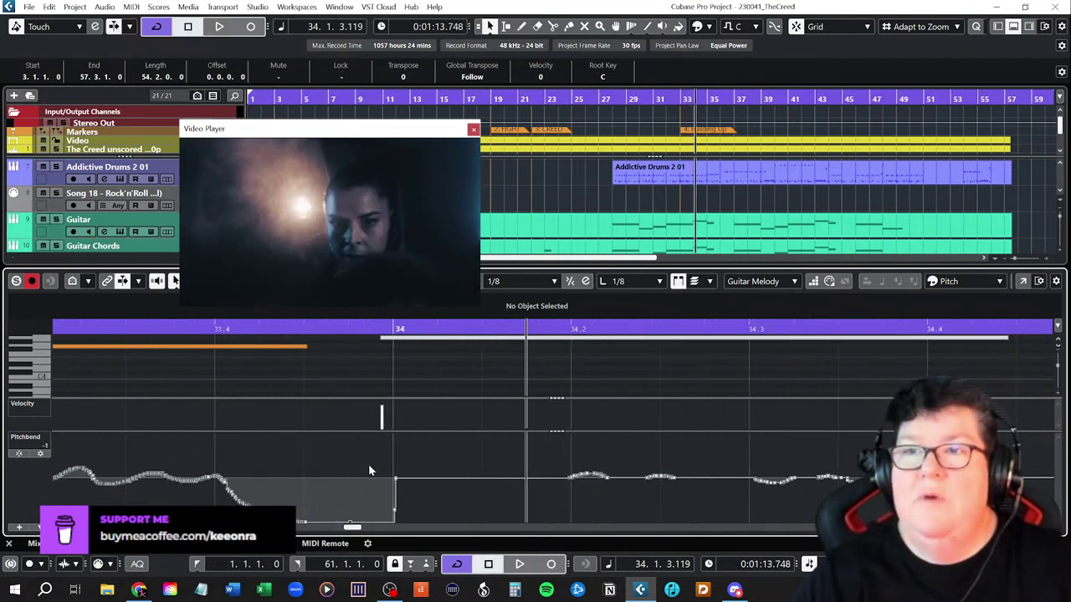
scroll(376, 468, "left", 3)
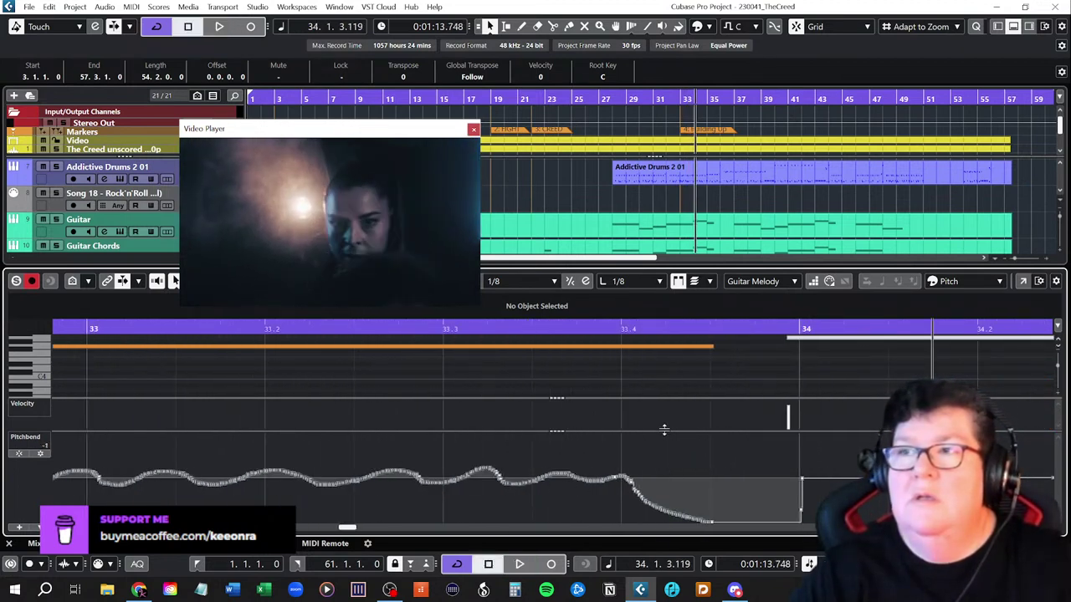
scroll(719, 462, "up", 3)
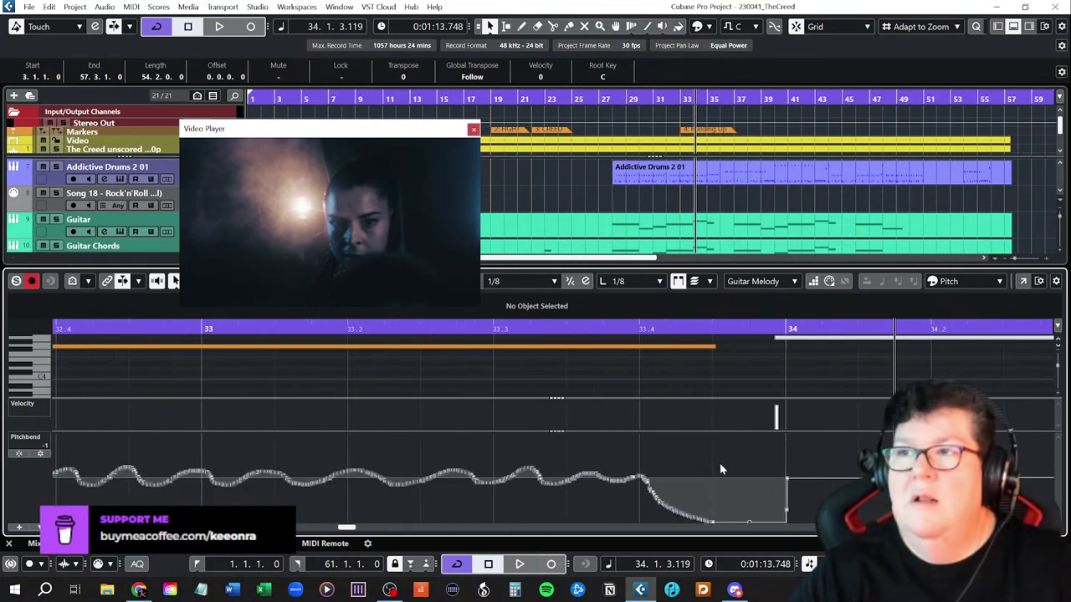
scroll(720, 469, "up", 2)
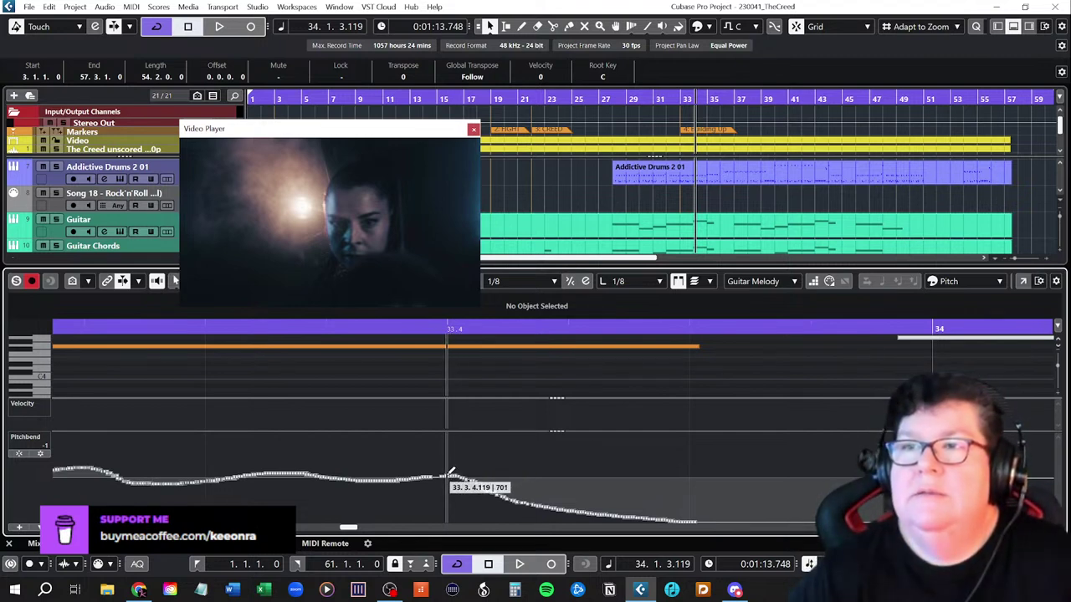
mouse_move(450, 475)
left_mouse_down()
mouse_move(389, 480)
mouse_move(450, 467)
mouse_move(549, 499)
mouse_move(699, 517)
left_mouse_up()
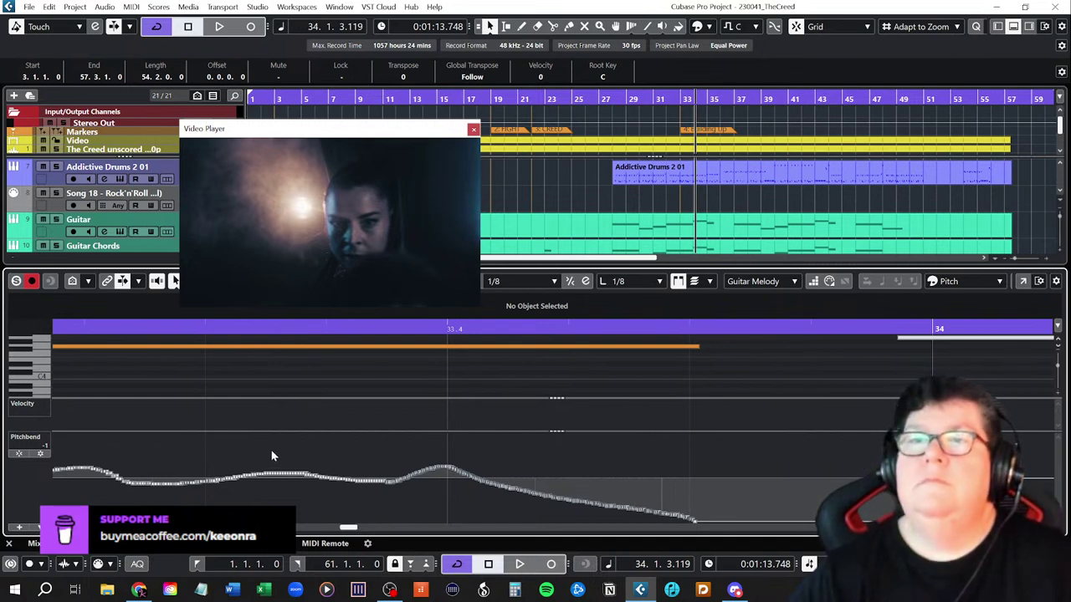
- Play the redrawn pitchbend against the video from bar 32 and stop just after bar 34
key("g")
key("g")
key("g")
key("g")
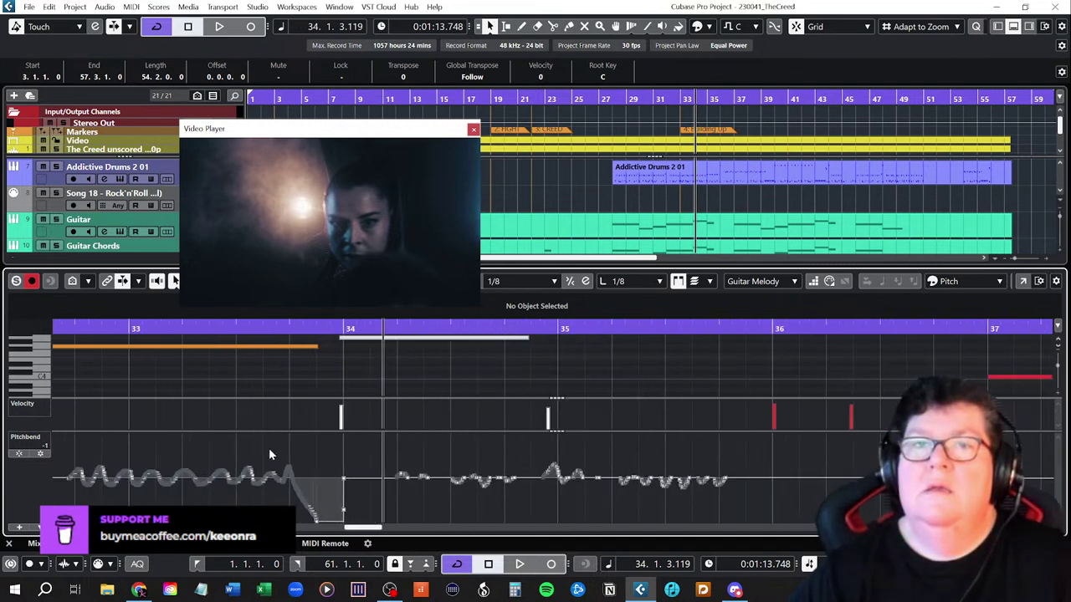
scroll(269, 452, "left", 4)
left_click(219, 328)
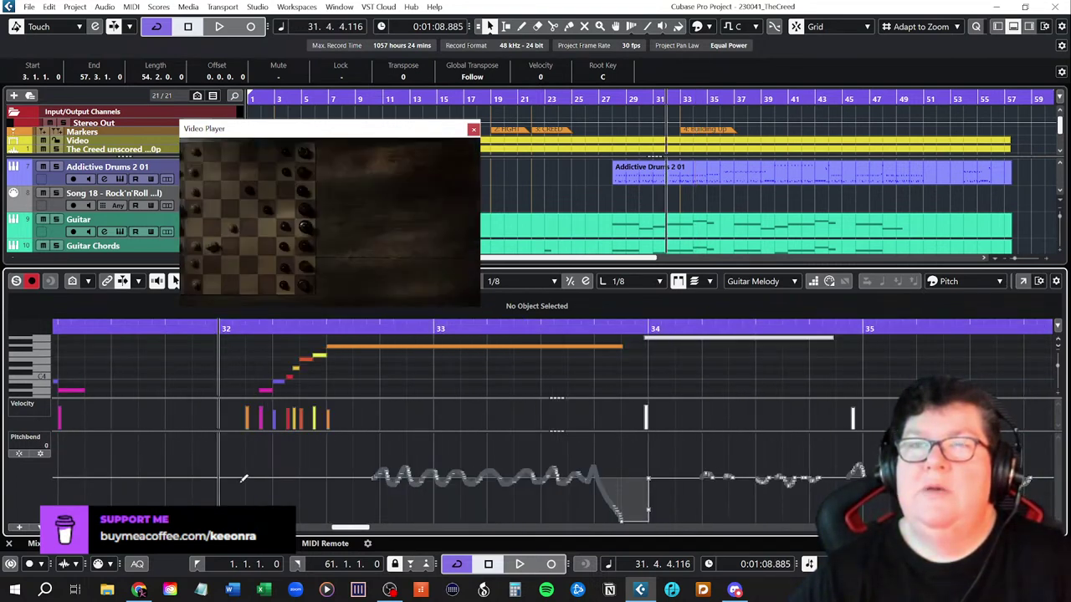
key("space")
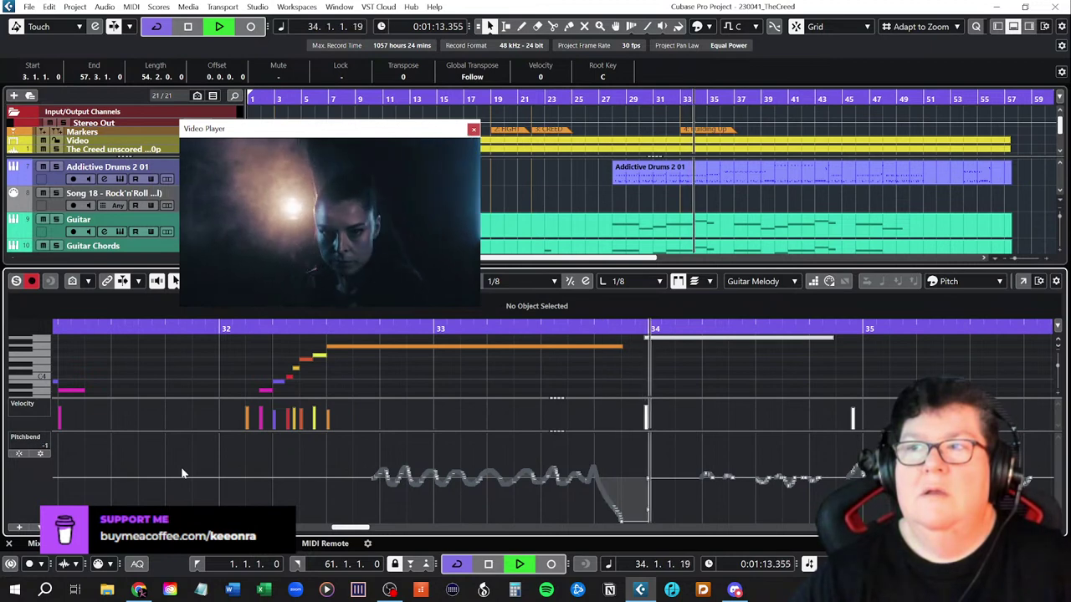
key("space")
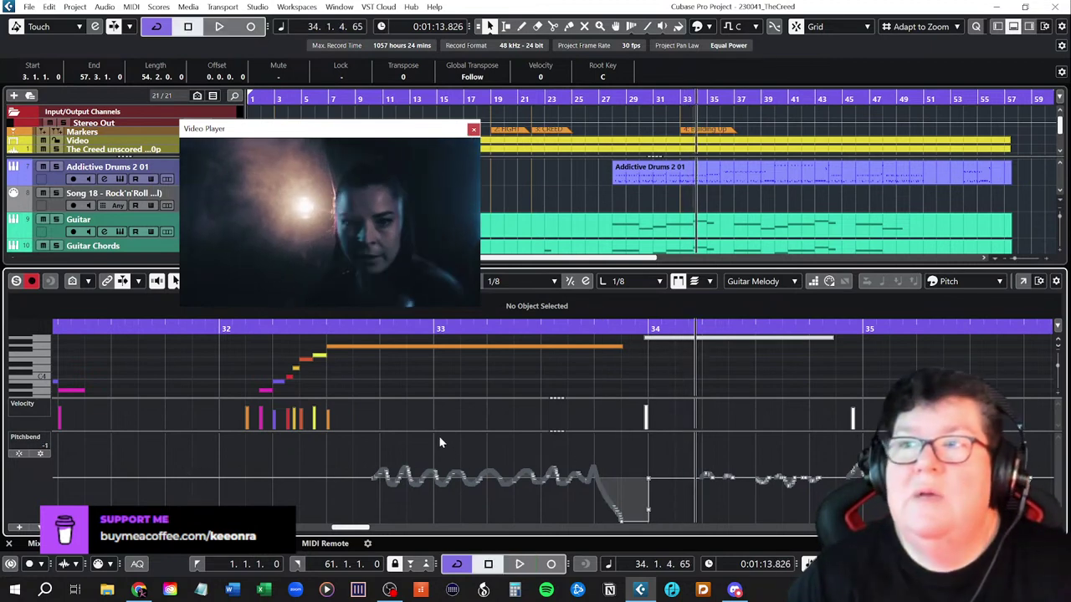
- Add a CC 7 (Main Volume) controller lane below Guitar Melody's Pitchbend lane
left_click(20, 528)
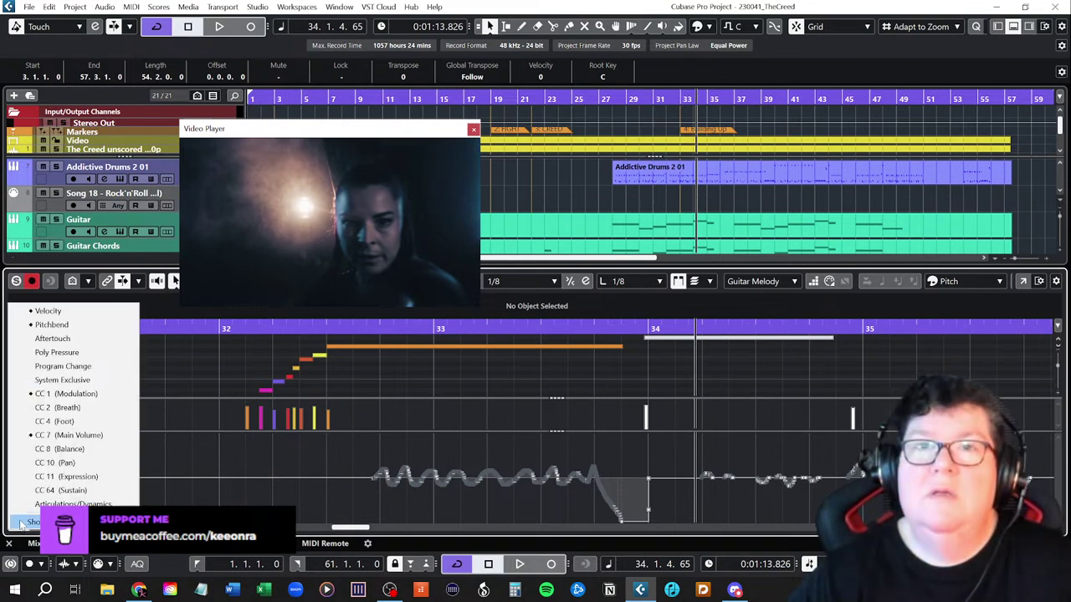
left_click(57, 435)
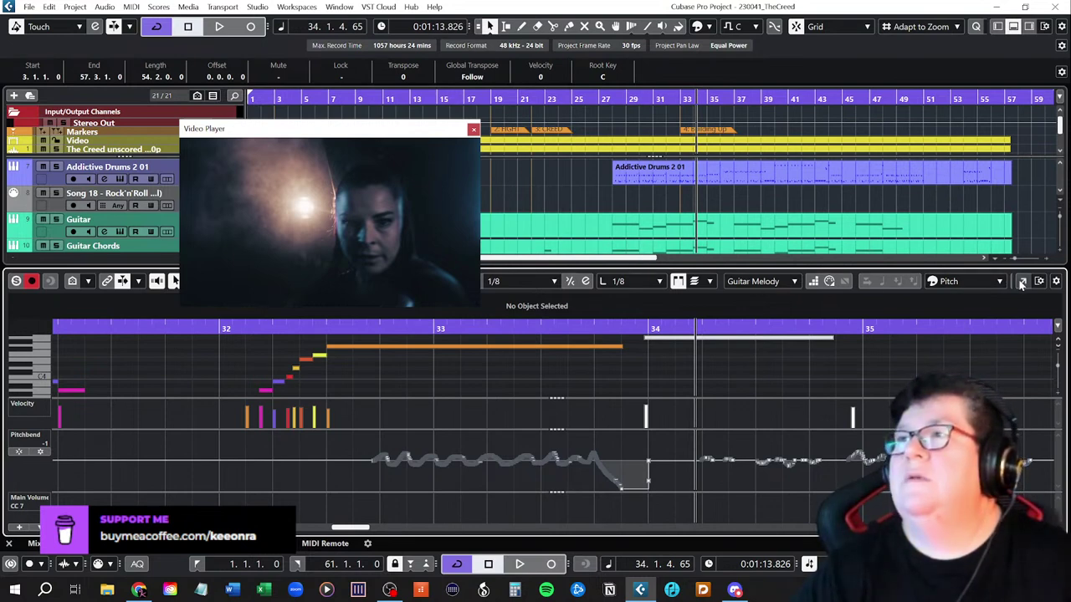
- Replace the docked editor with a separate, maximized Key Editor window for Guitar Melody and close the Video Player
left_click(1013, 27)
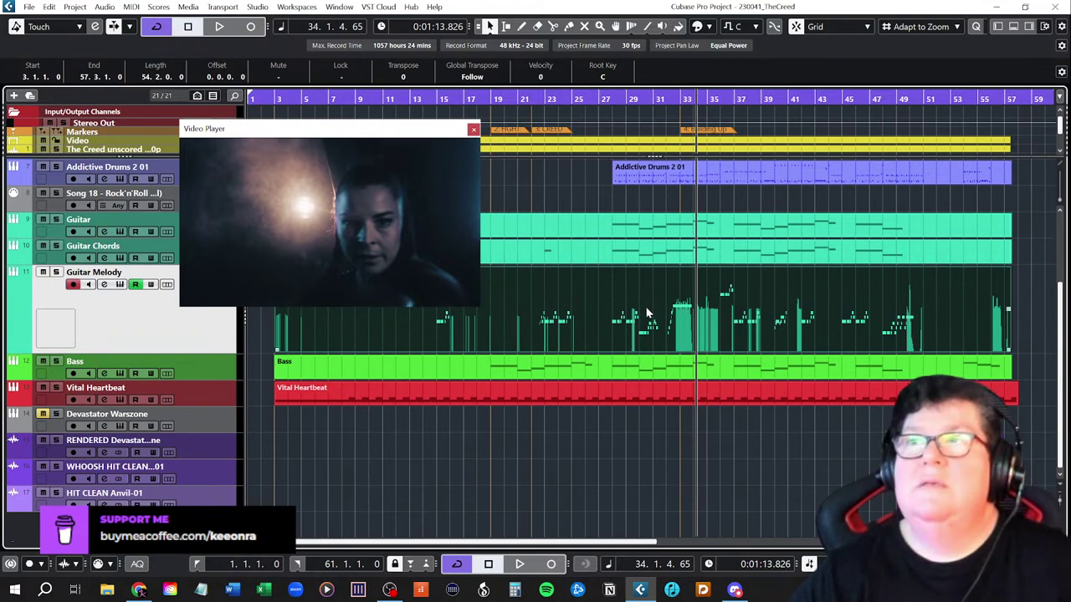
double_click(603, 305)
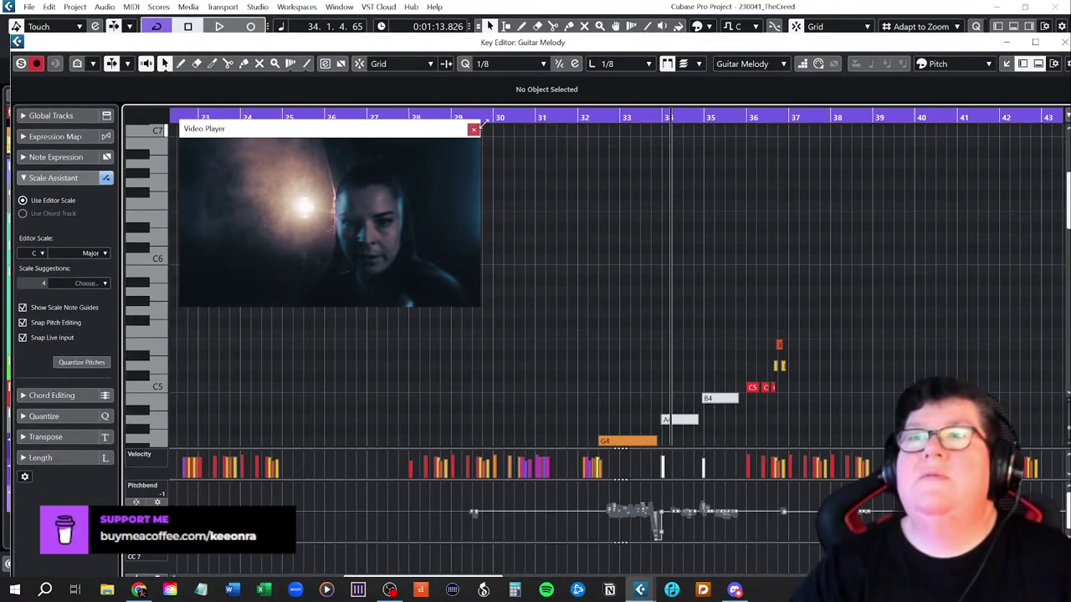
left_click(473, 129)
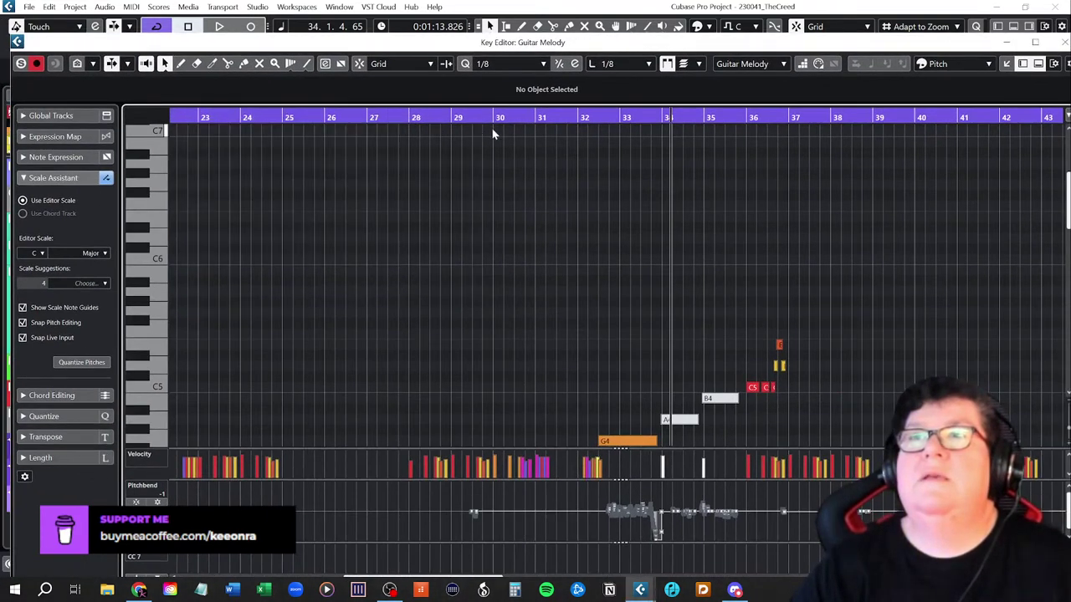
double_click(836, 43)
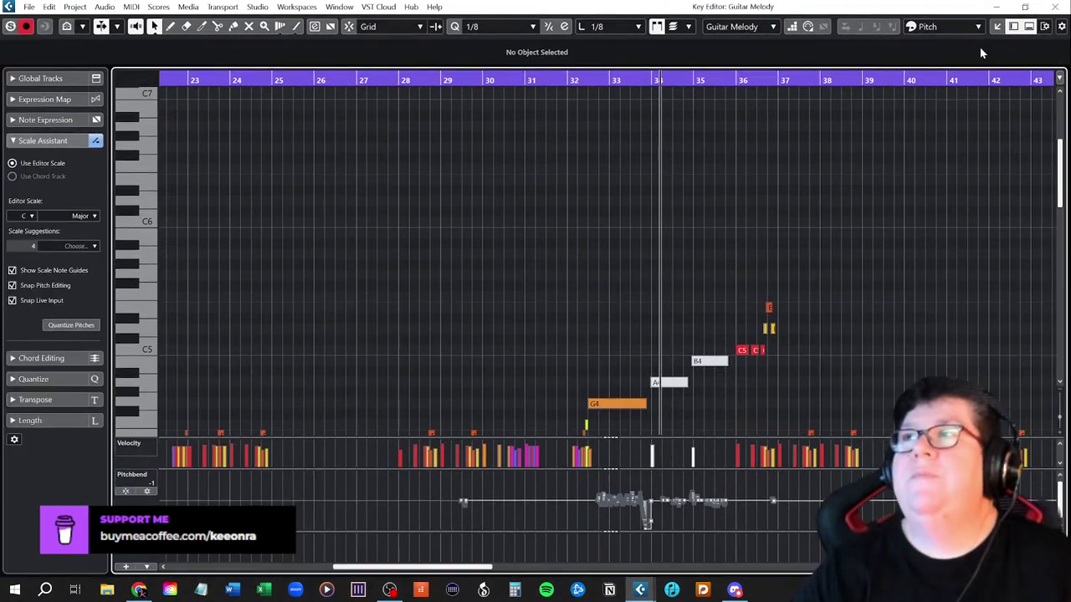
- Resize the controller lanes so Velocity, an enlarged Pitchbend and the CC 7 Main Volume lane all show at once
scroll(604, 293, "down", 6)
scroll(604, 293, "up", 2)
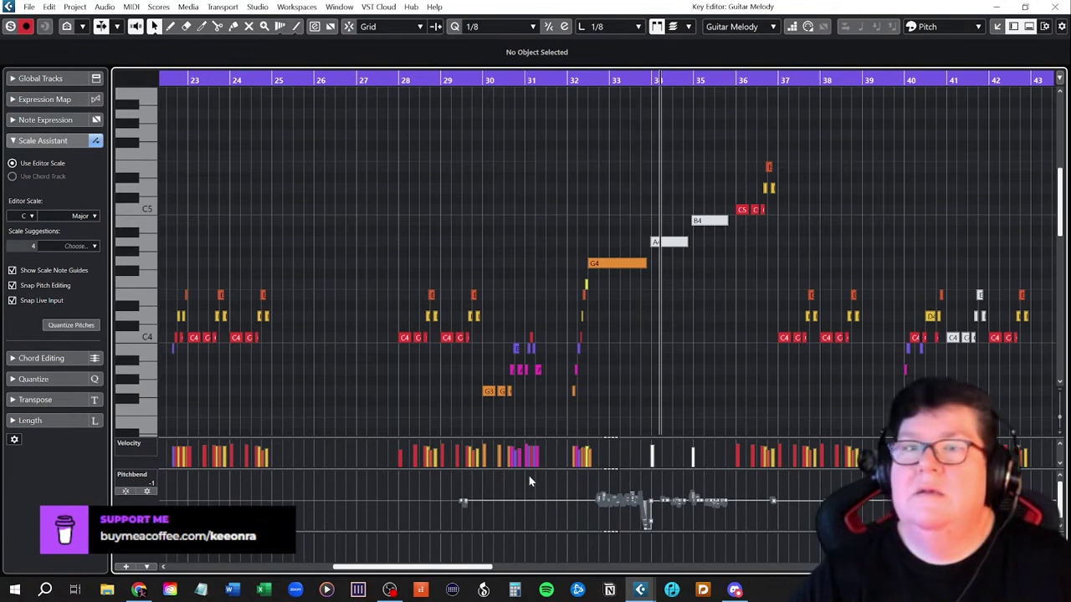
left_click_drag(513, 438, 513, 267)
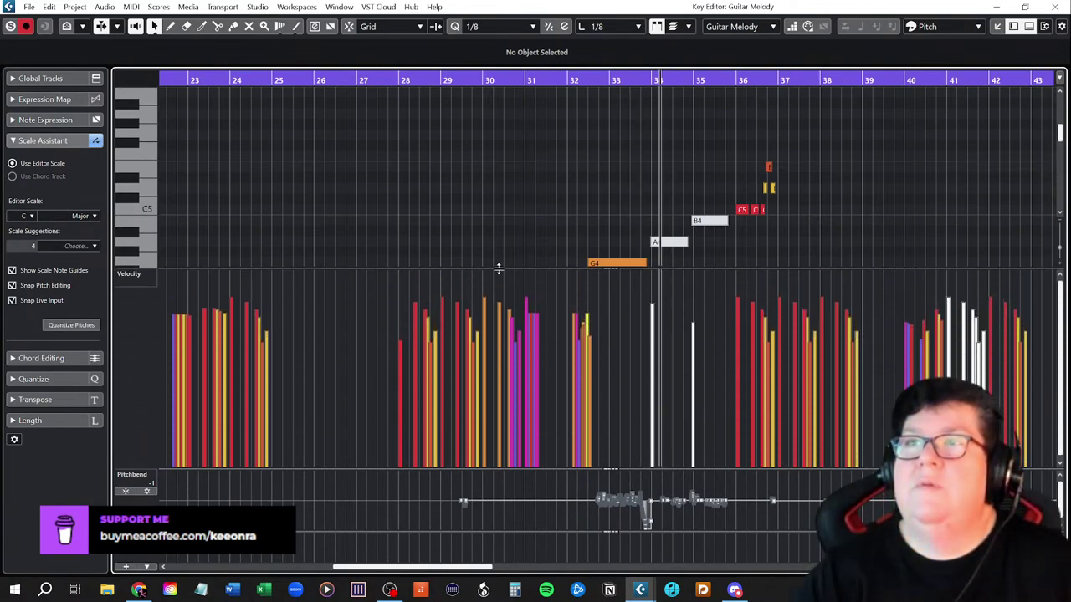
left_click_drag(525, 468, 523, 351)
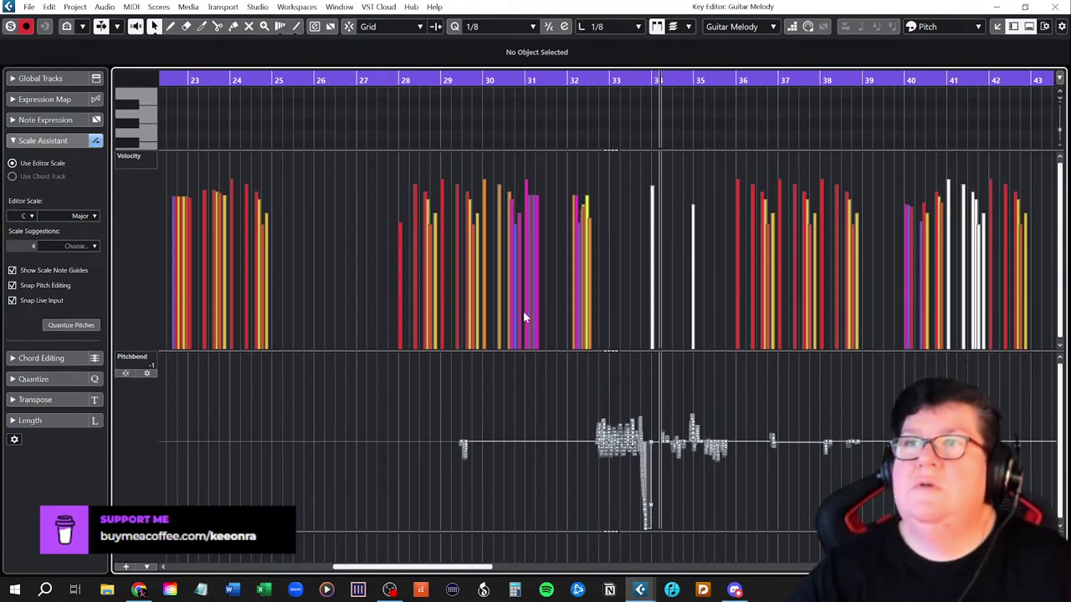
left_click_drag(525, 151, 524, 259)
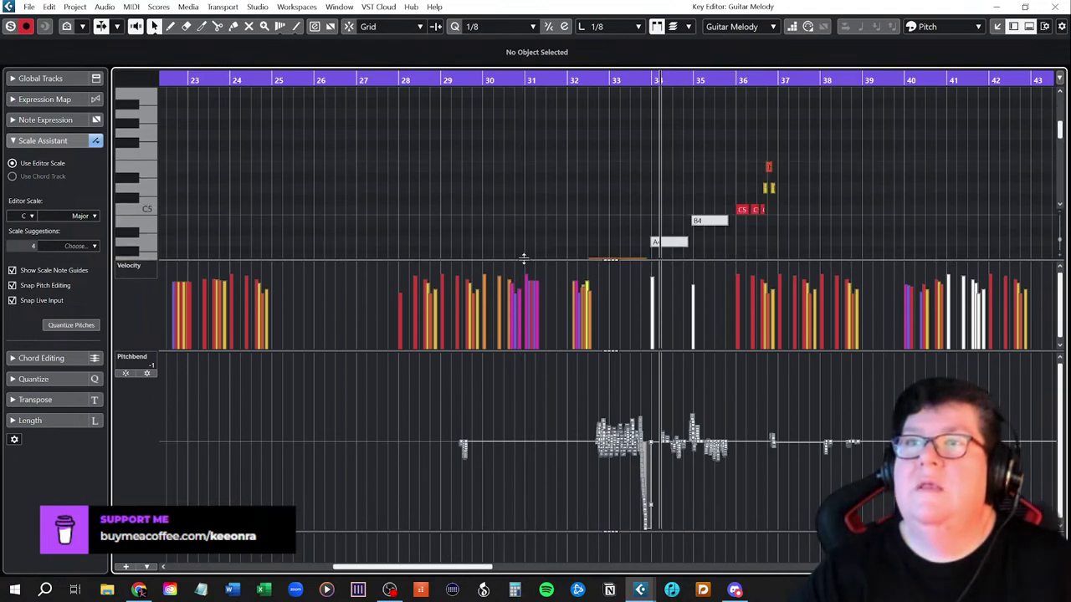
left_click_drag(497, 532, 503, 385)
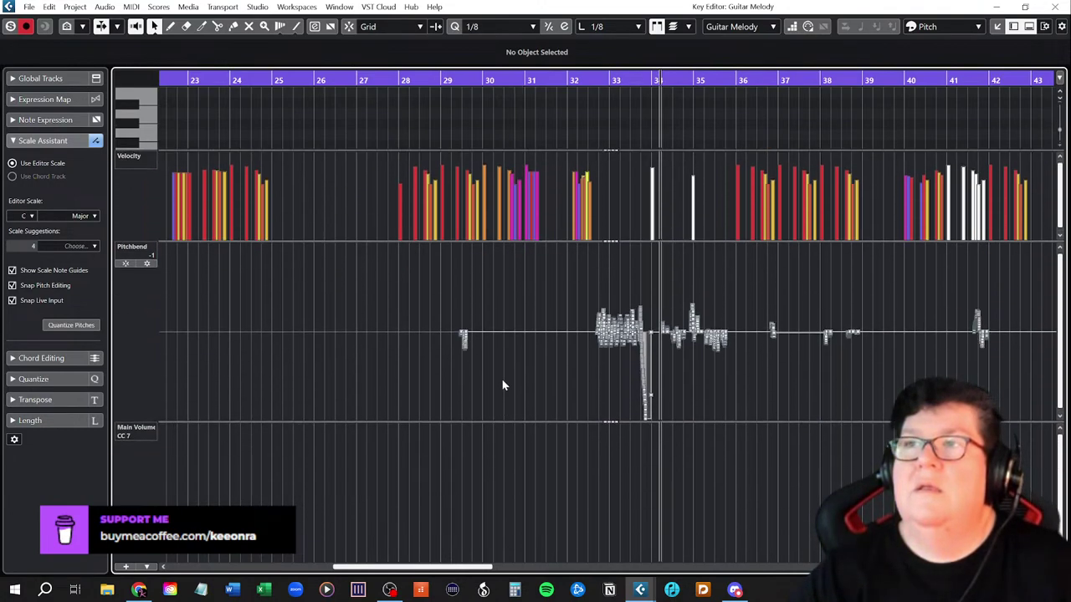
- Draw a freehand CC 7 volume fall under the downward pitchbend, from about 108 at 33.4 to 55 at bar 34
left_click_drag(426, 566, 559, 577)
scroll(665, 519, "up", 4)
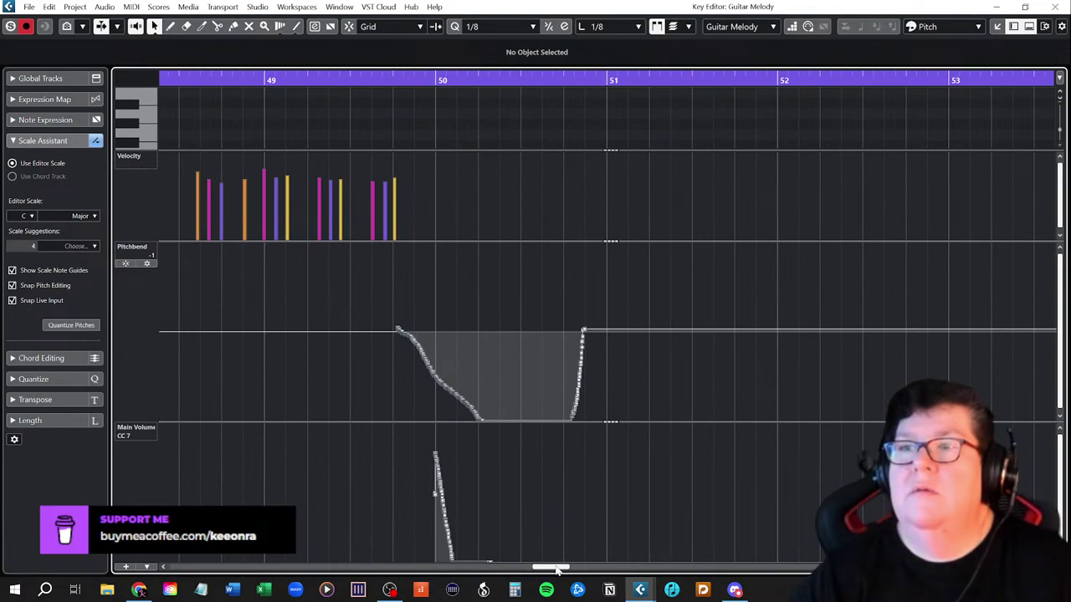
left_click_drag(557, 569, 434, 559)
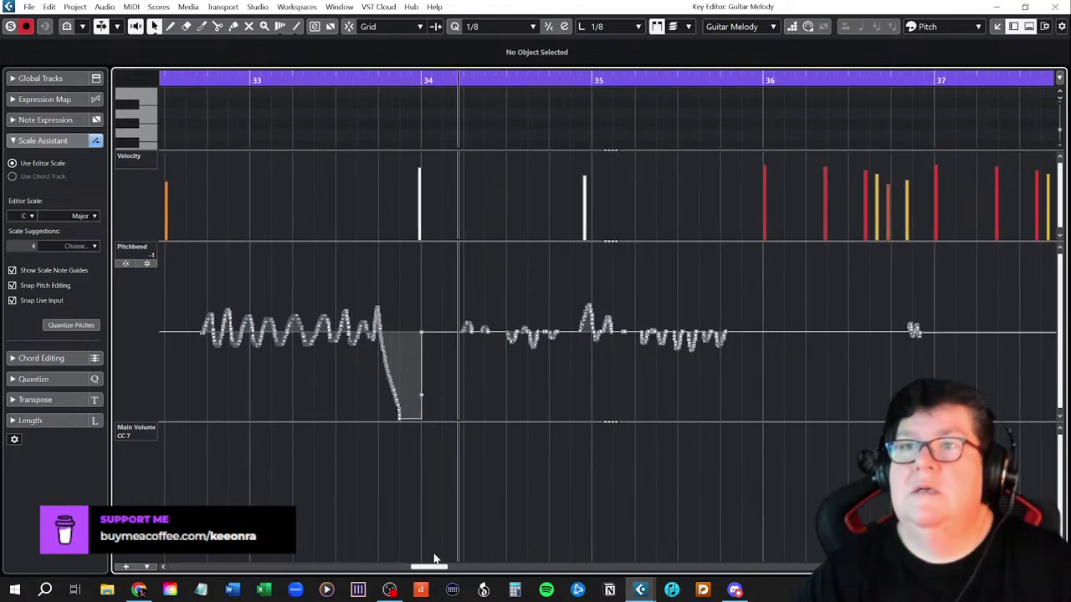
right_click(397, 492)
left_click(409, 478)
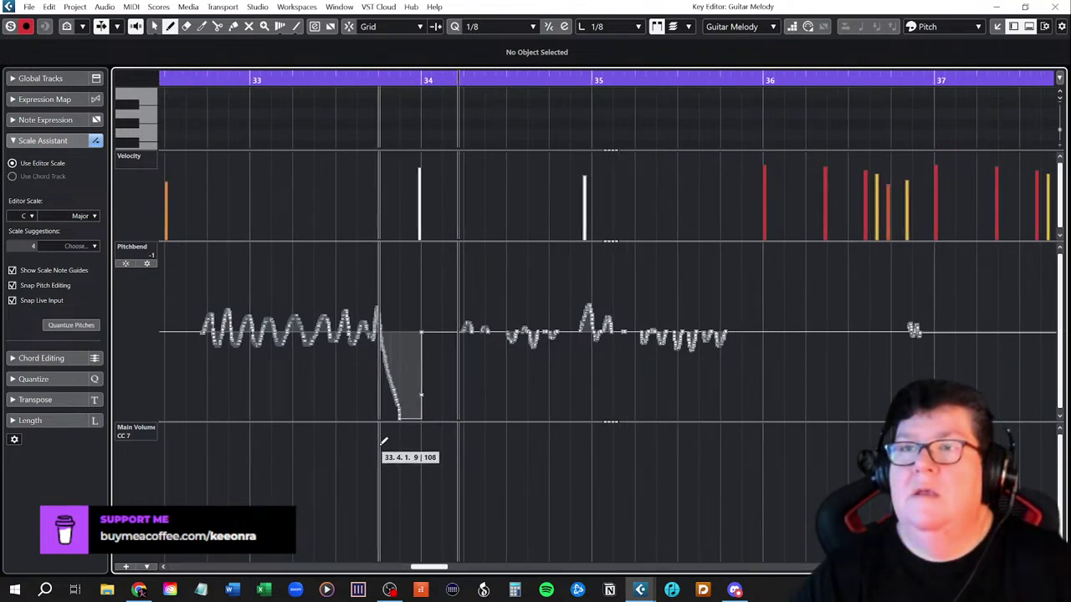
mouse_move(383, 441)
left_mouse_down()
mouse_move(412, 460)
mouse_move(421, 501)
left_mouse_up()
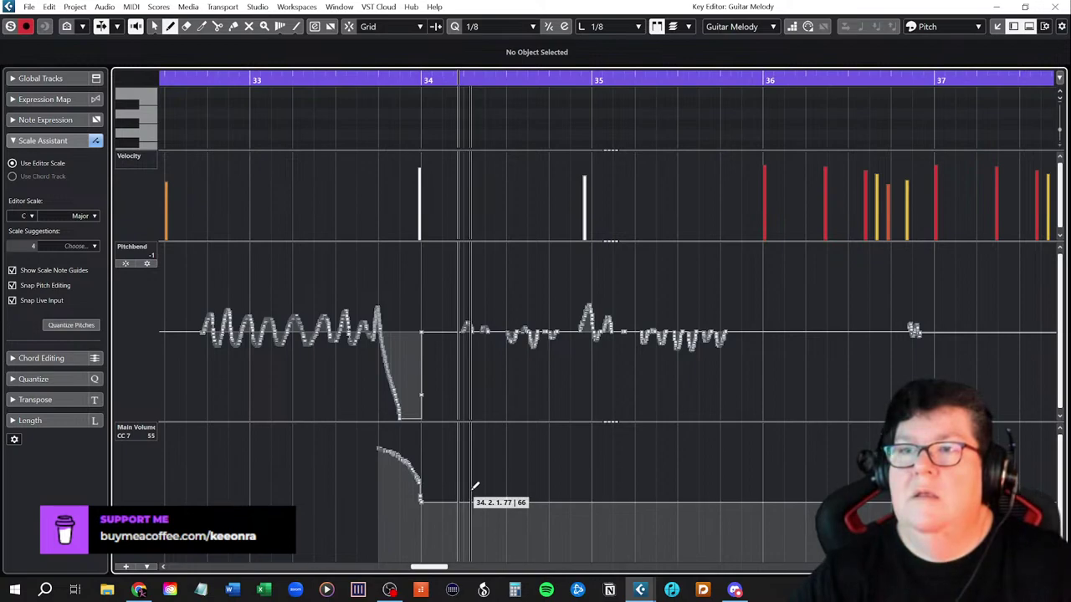
right_click(473, 485)
left_click(471, 491)
- Play the volume fall from about beat 32.3, stop just after bar 34, and return the cursor to about beat 32.4
mouse_move(435, 567)
left_mouse_down()
mouse_move(551, 575)
mouse_move(418, 571)
mouse_move(433, 572)
left_mouse_up()
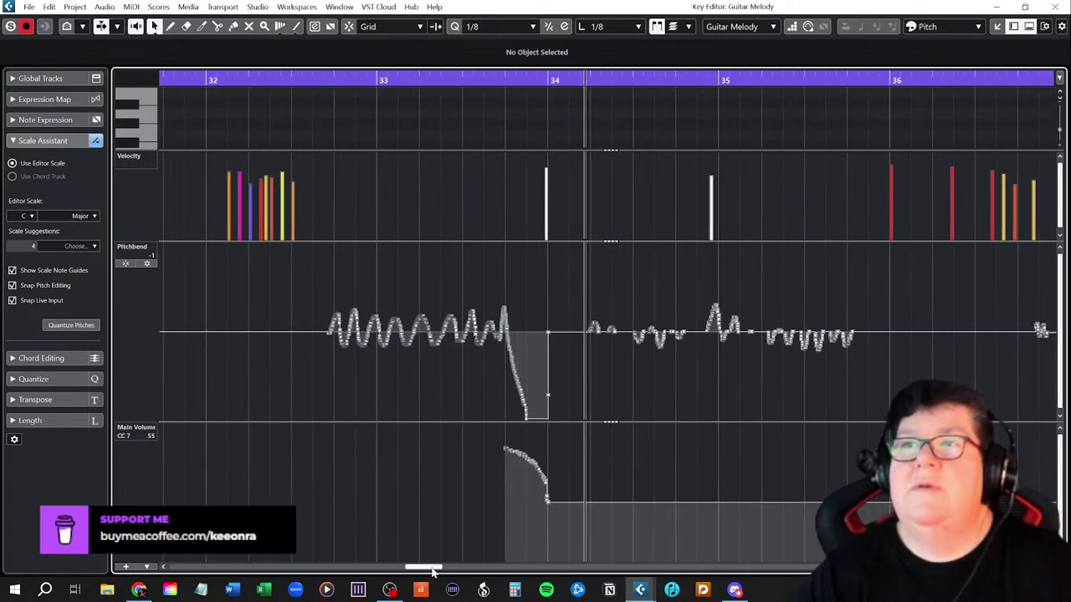
left_click(325, 81)
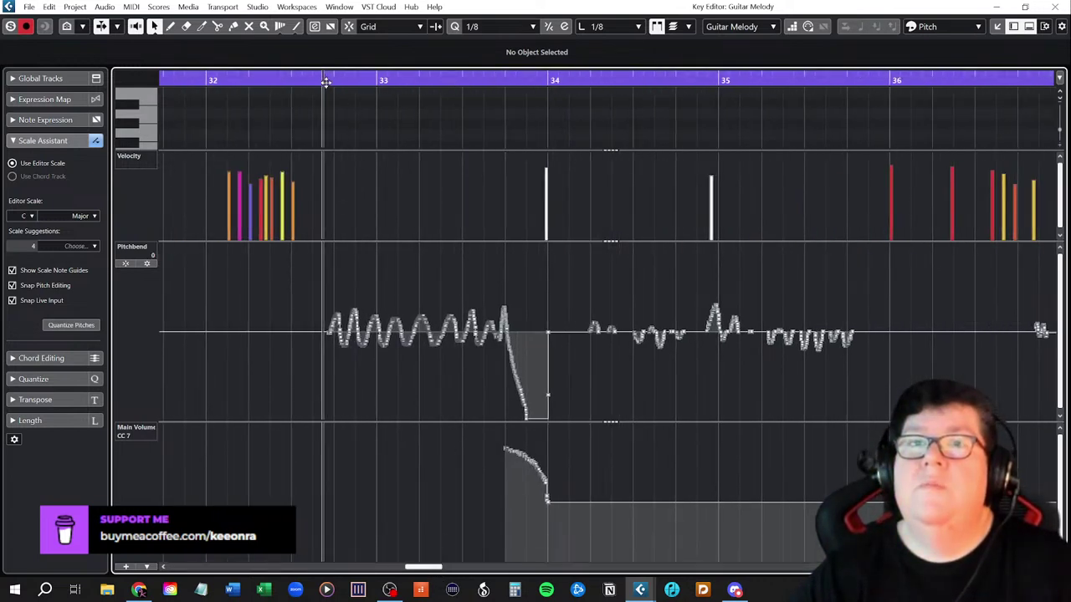
key("space")
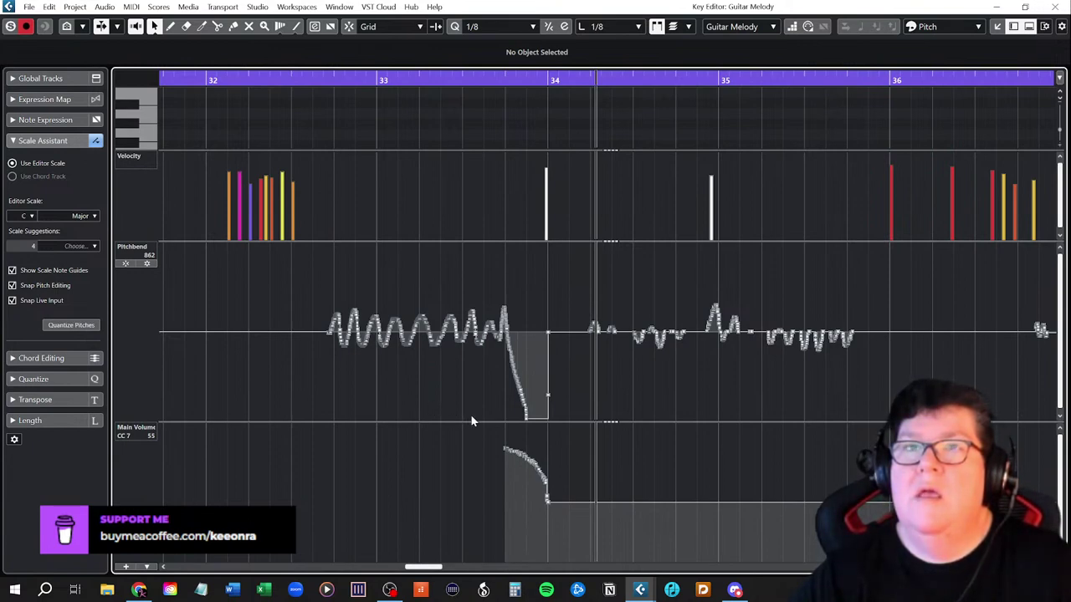
left_click(345, 77)
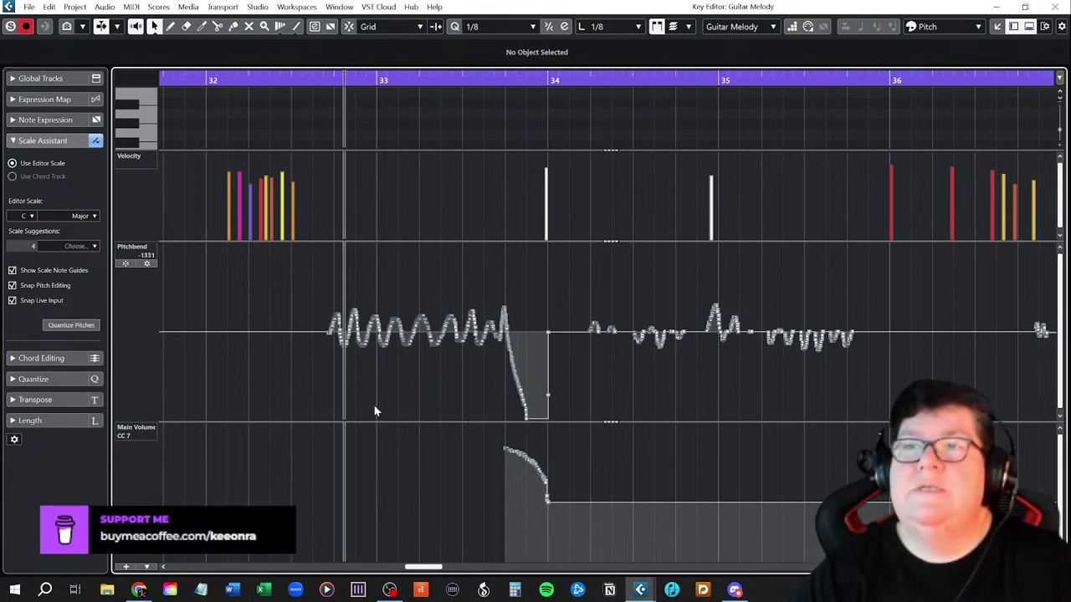
- Try to add snapped CC 7 points ahead of the volume fall at 32.2.3, 32.4.3 and 33.3.3, undoing each one
right_click(366, 445)
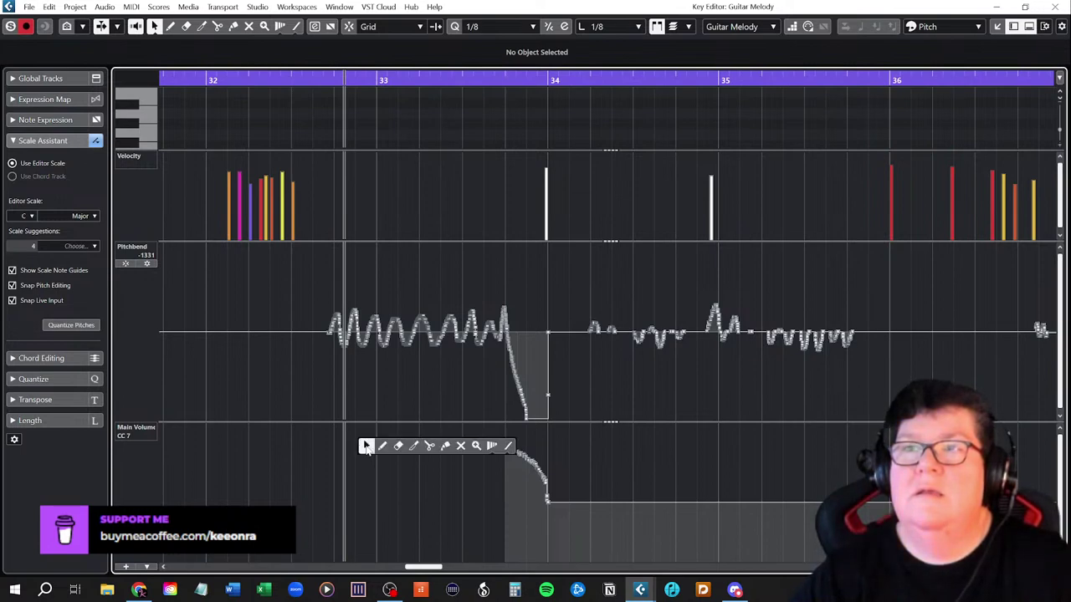
right_click(365, 448)
left_click(383, 445)
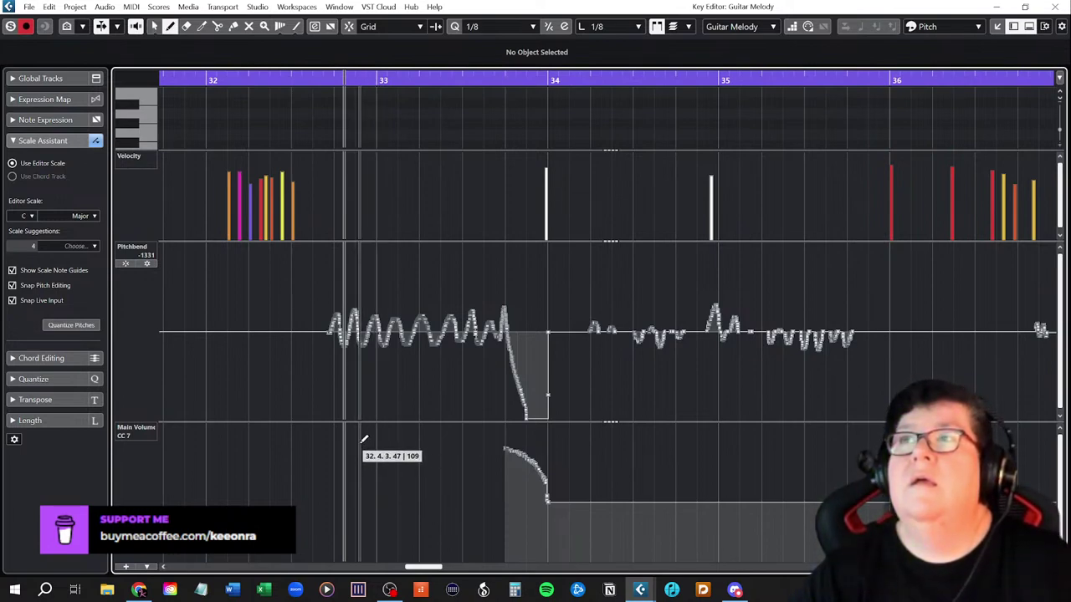
key("j")
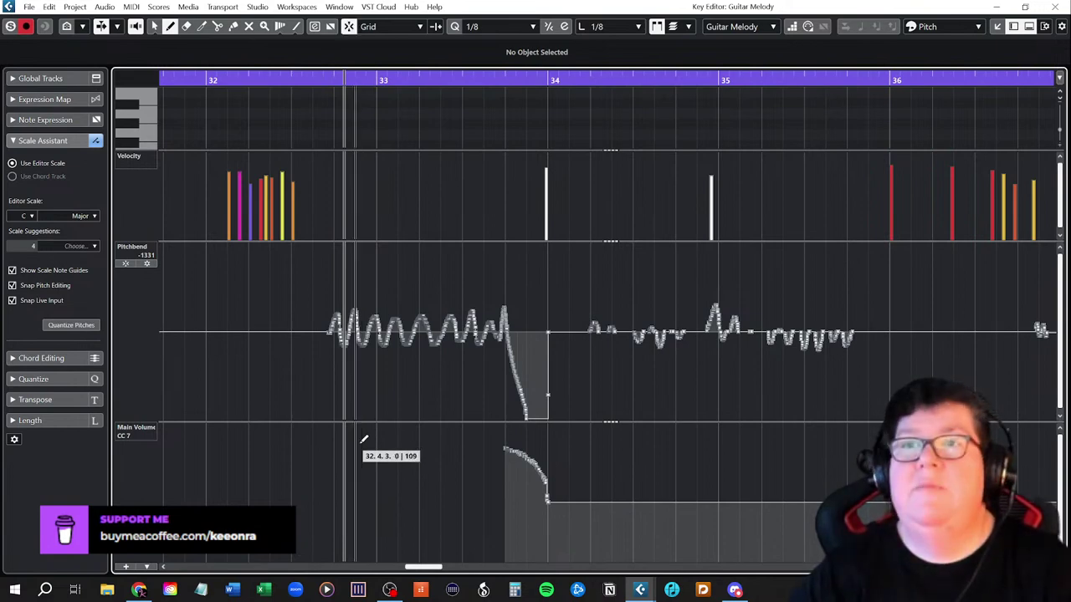
left_click(361, 443)
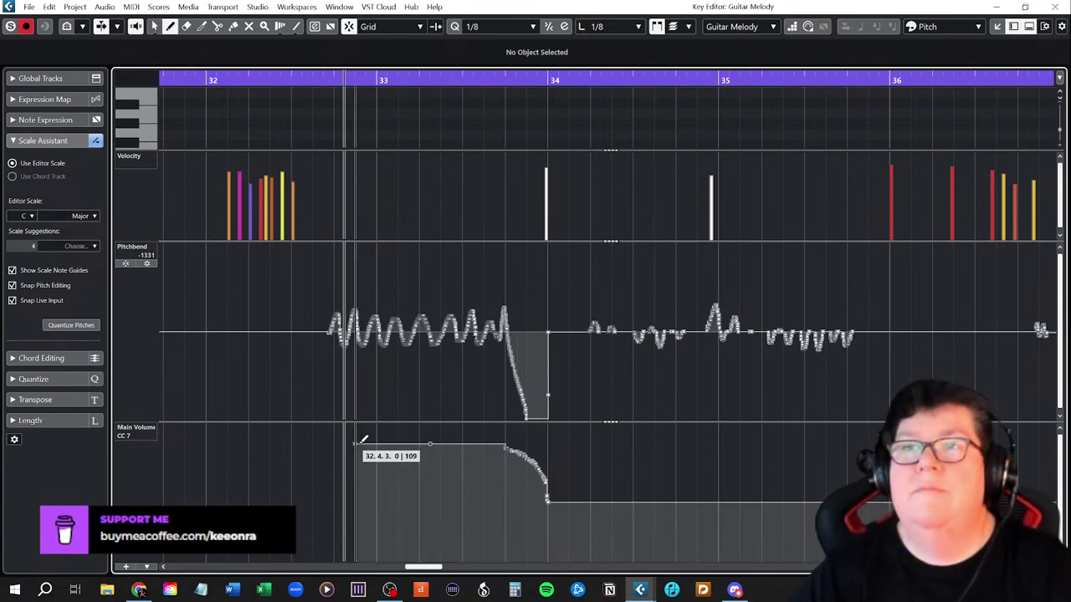
left_click(280, 463)
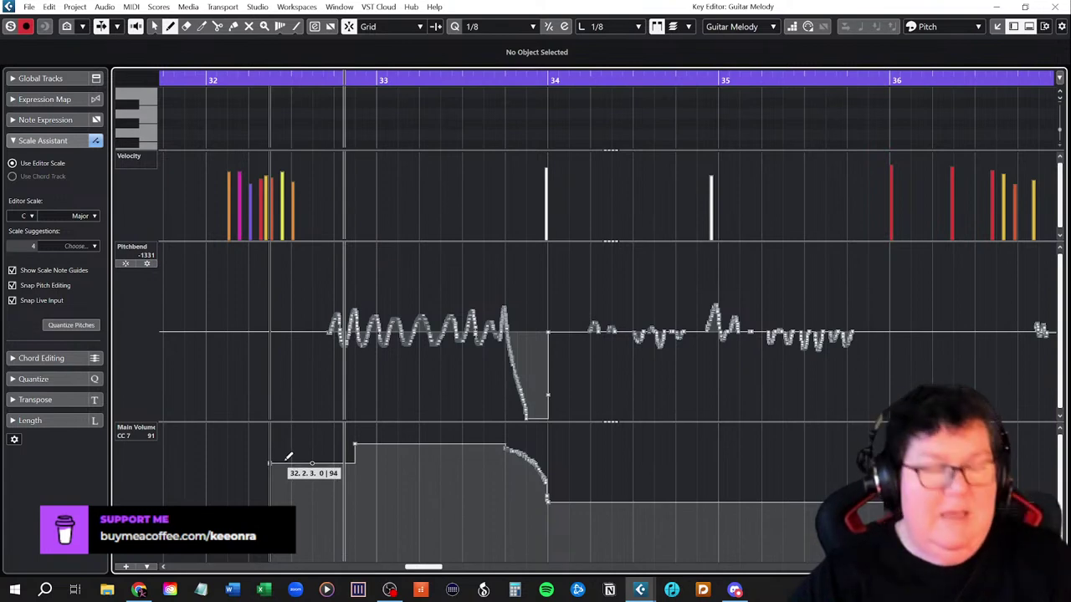
key("ctrl+z")
key("ctrl+z")
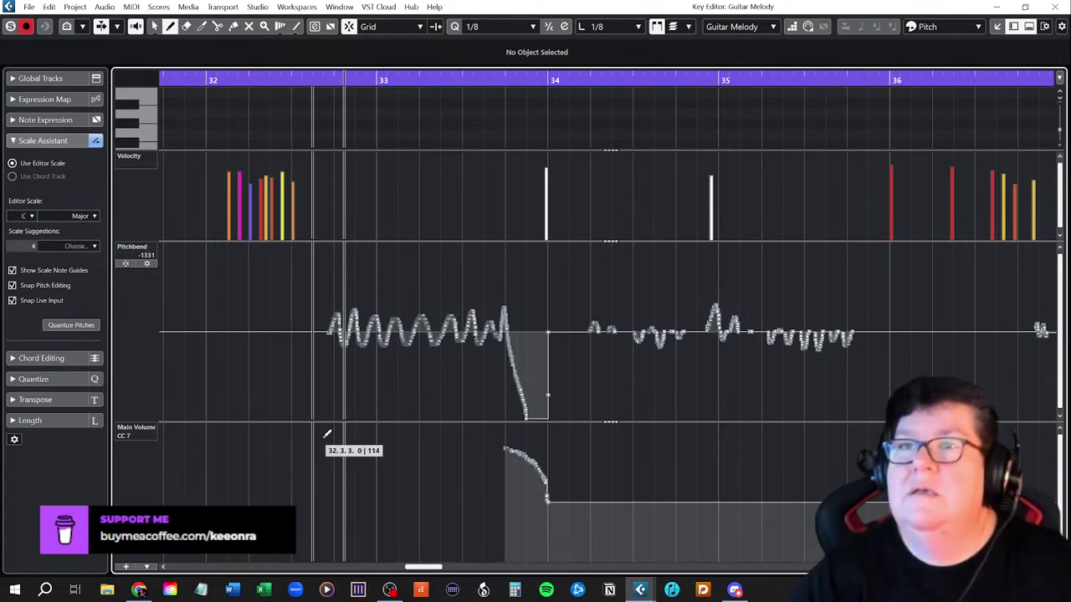
left_click(507, 432)
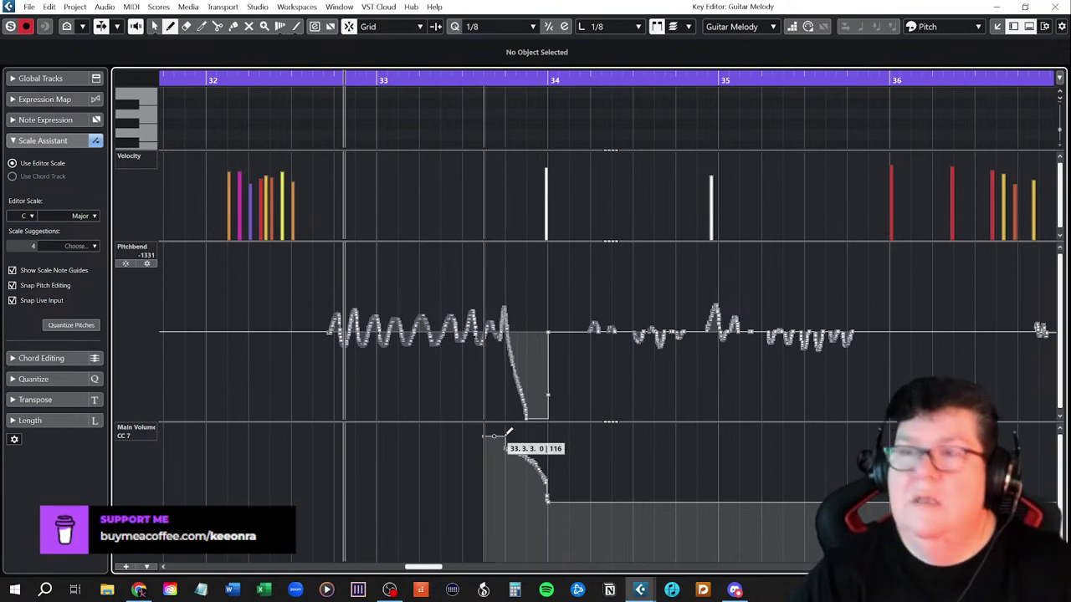
key("ctrl+z")
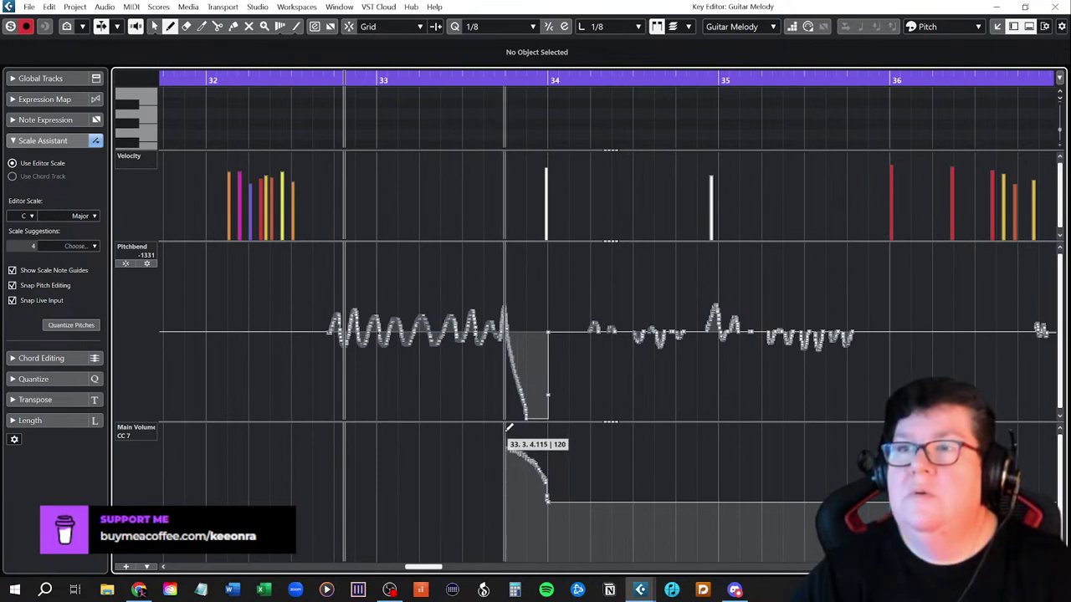
- Redraw the CC 7 fall from near maximum just before 33.4 down to 36 at bar 34, and play it back
mouse_move(505, 433)
left_mouse_down()
mouse_move(535, 459)
mouse_move(550, 521)
left_mouse_up()
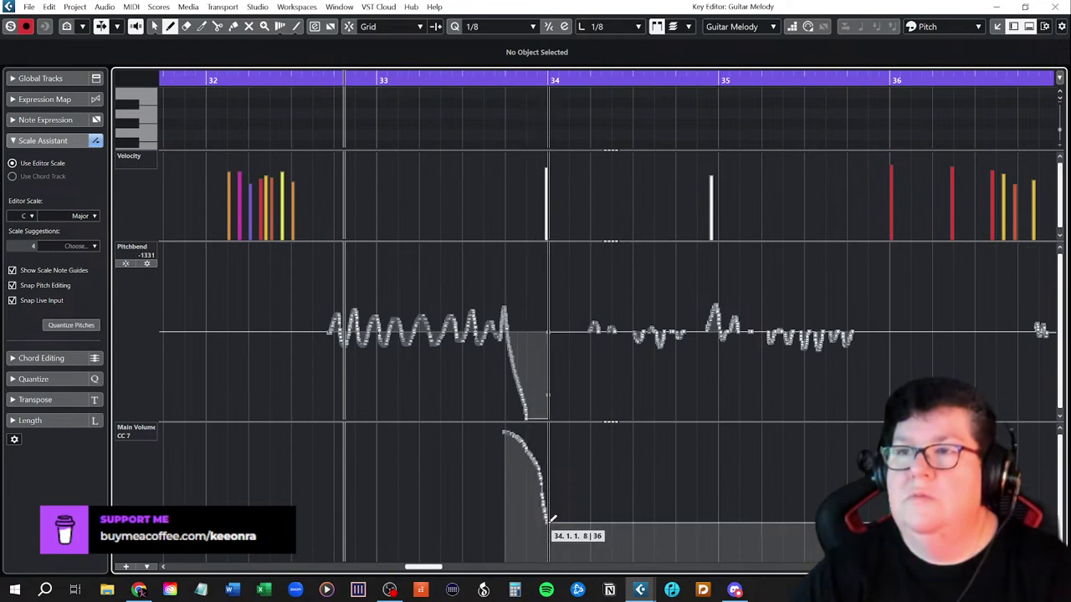
key("1")
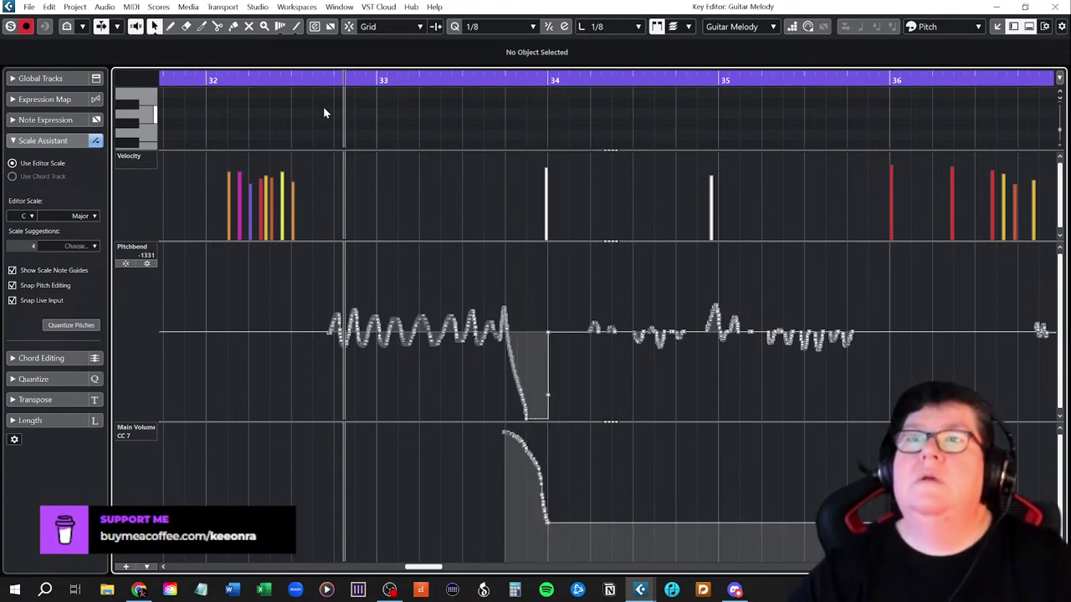
key("space")
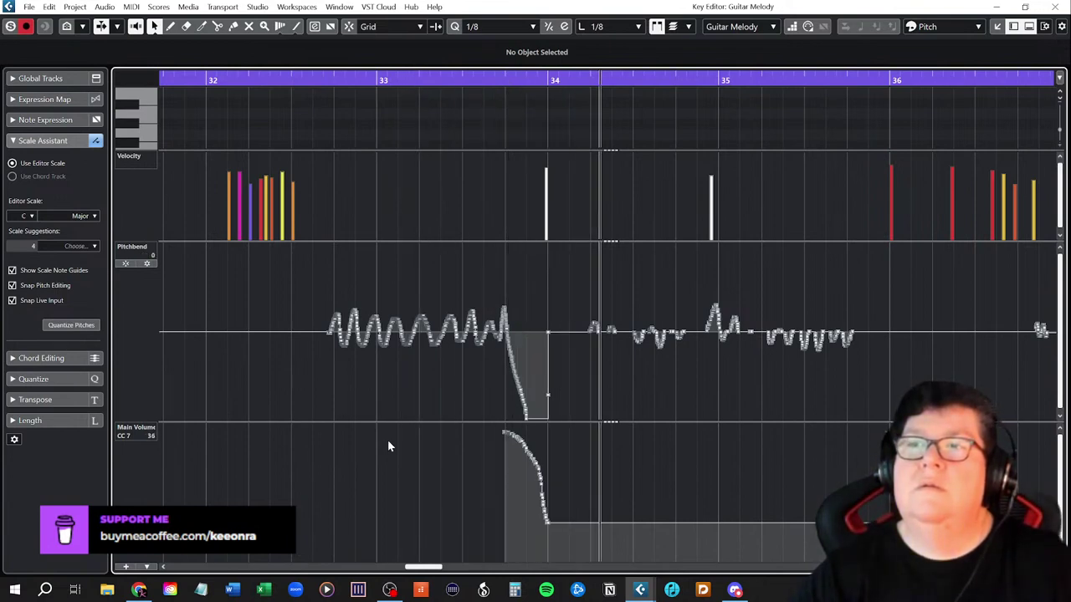
- Go back to the start of the Guitar Melody part and start playback at bar 3
scroll(648, 472, "down", 2, "ctrl")
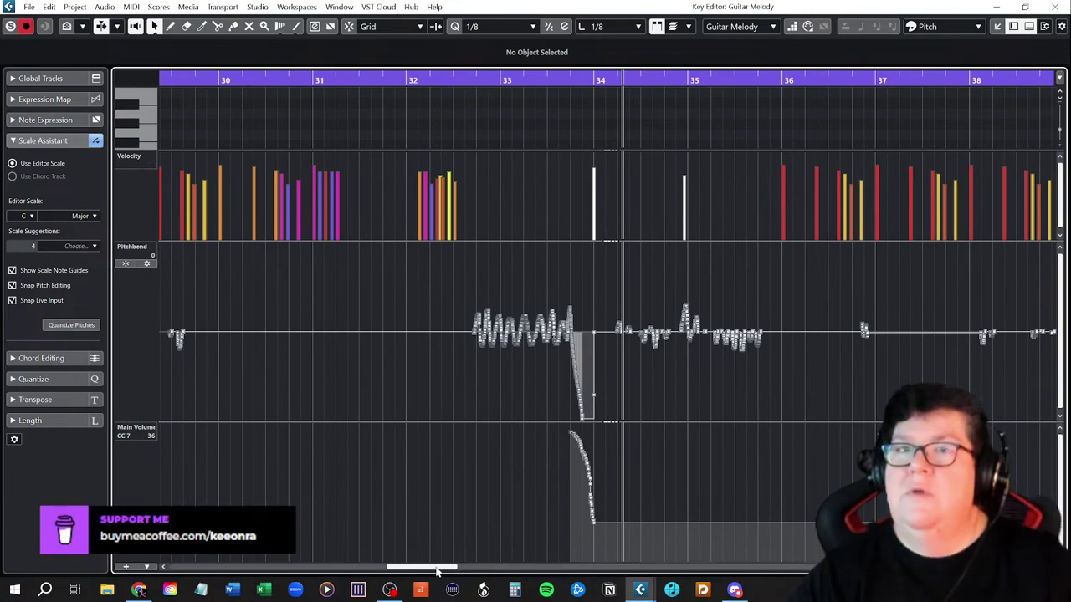
left_click_drag(437, 571, 199, 556)
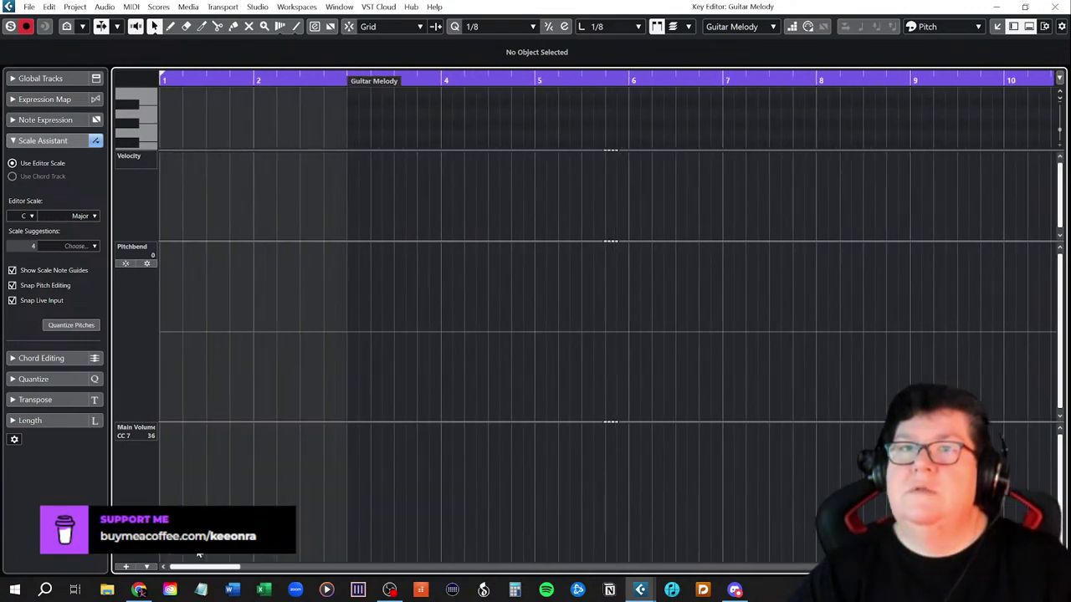
left_click(343, 78)
key("space")
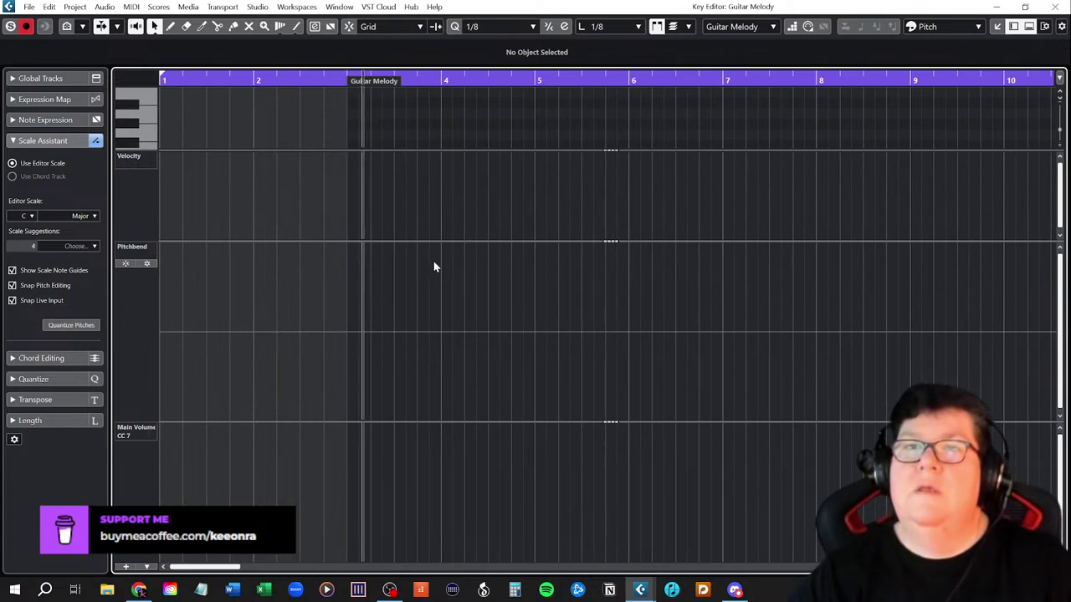
- Fit the whole Guitar Melody part in view and play it from about bar 30
left_click_drag(215, 566, 292, 567)
key("g")
key("g")
key("g")
key("g")
key("g")
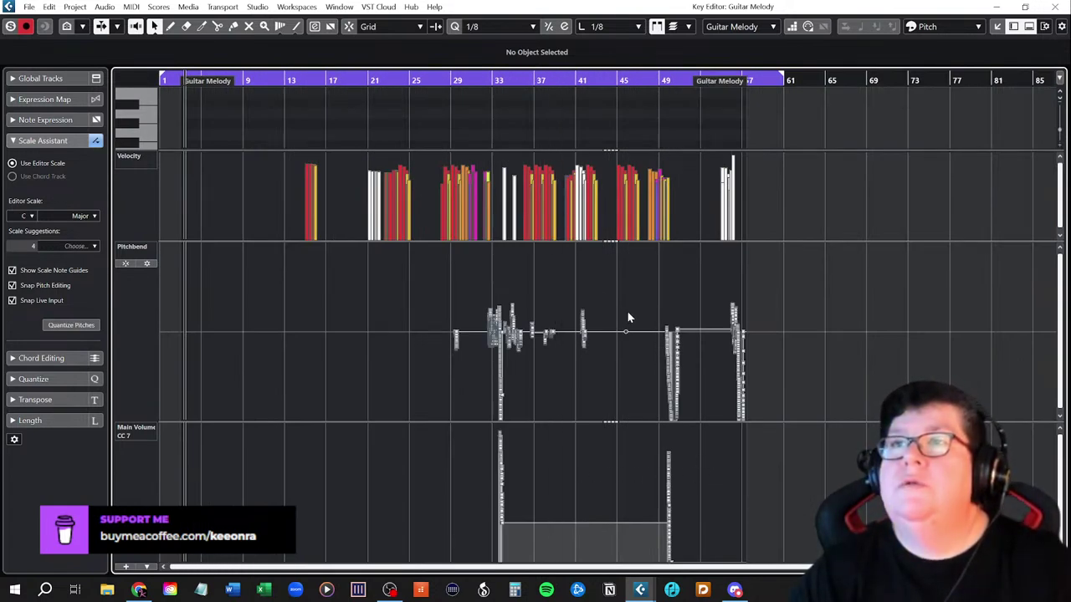
left_click(464, 80)
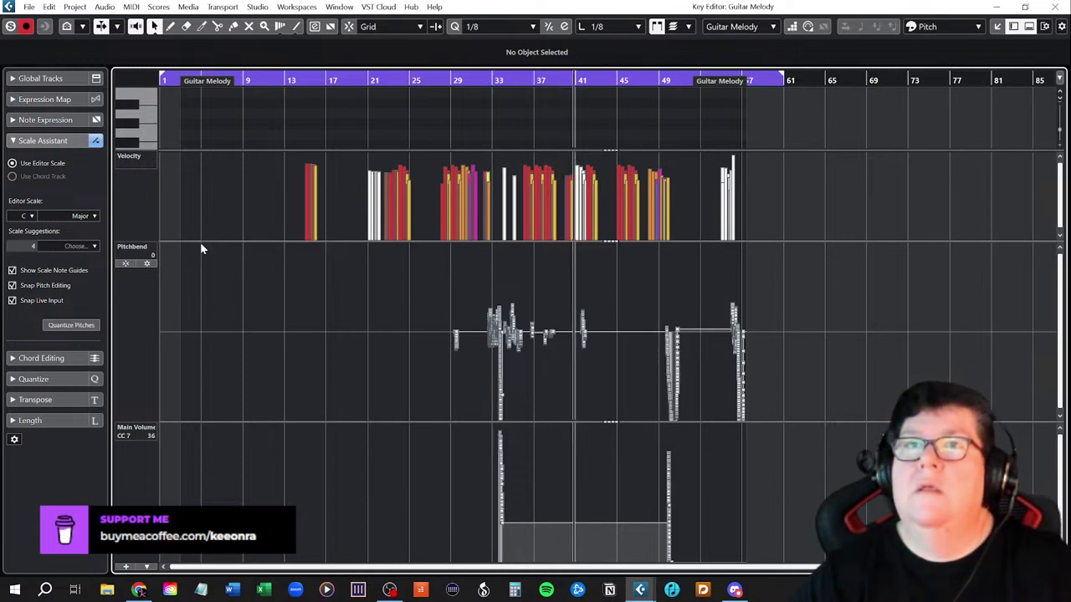
- Shrink the Pitchbend and Main Volume lanes to give the note display more height
left_click_drag(201, 241, 201, 368)
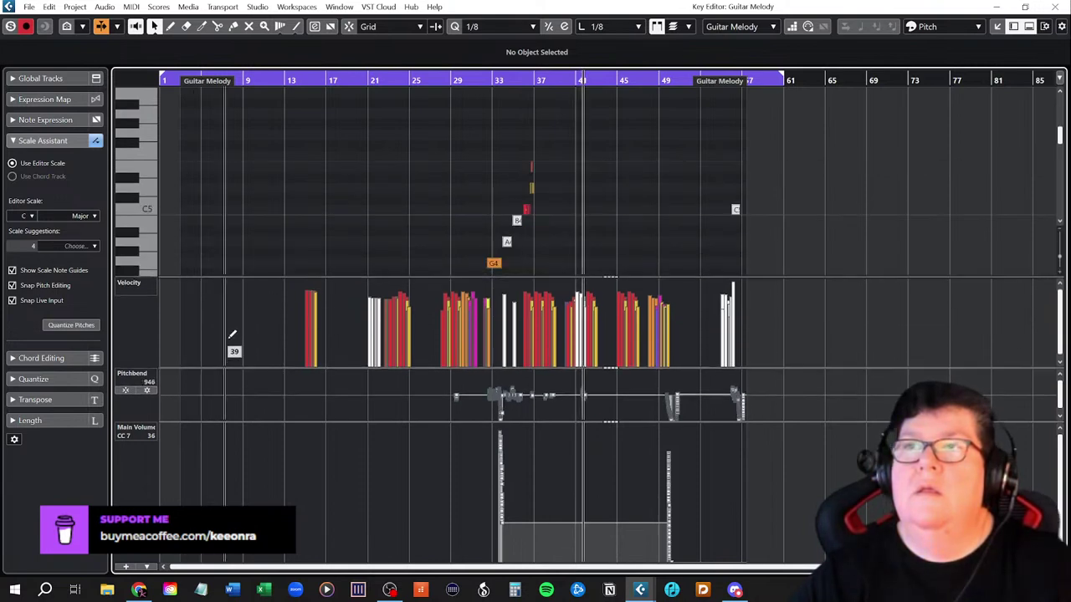
left_click_drag(351, 423, 357, 506)
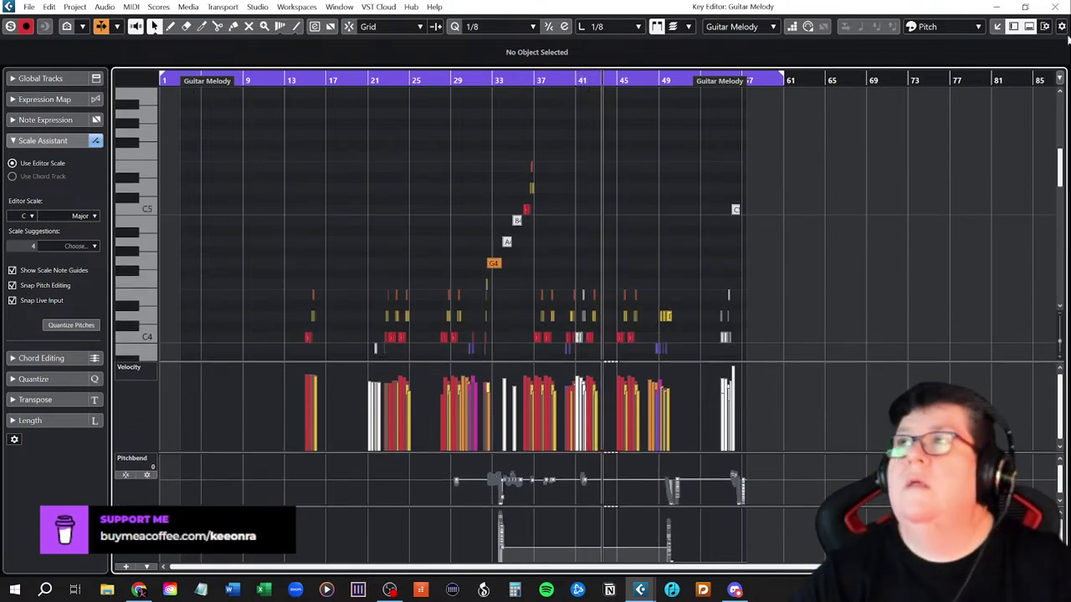
- Close the separate Guitar Melody Key Editor window and show the MixConsole in the project window's lower zone
left_click(1025, 7)
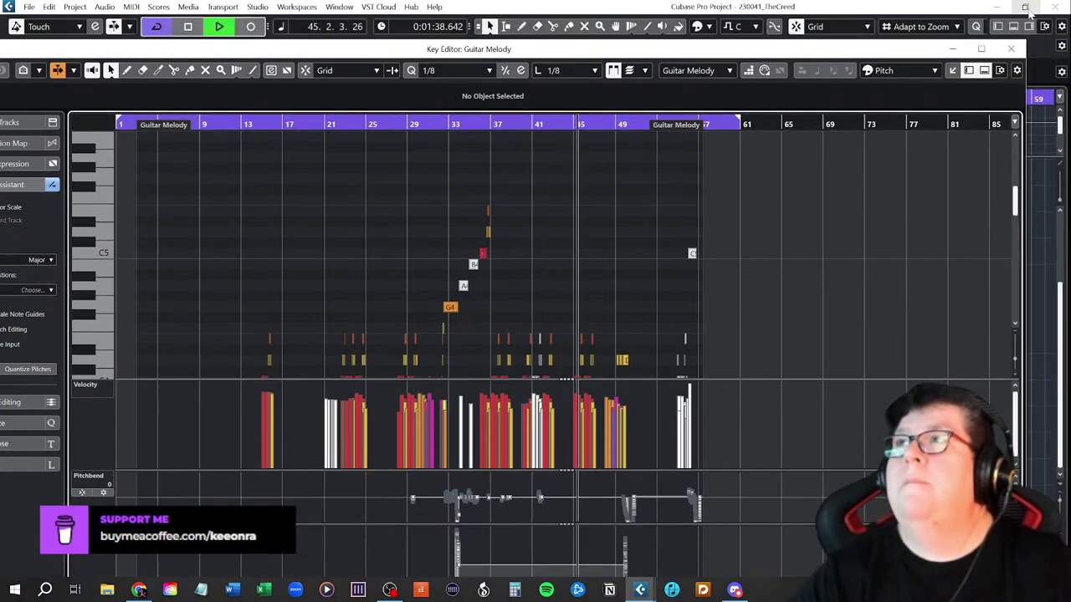
left_click(1010, 49)
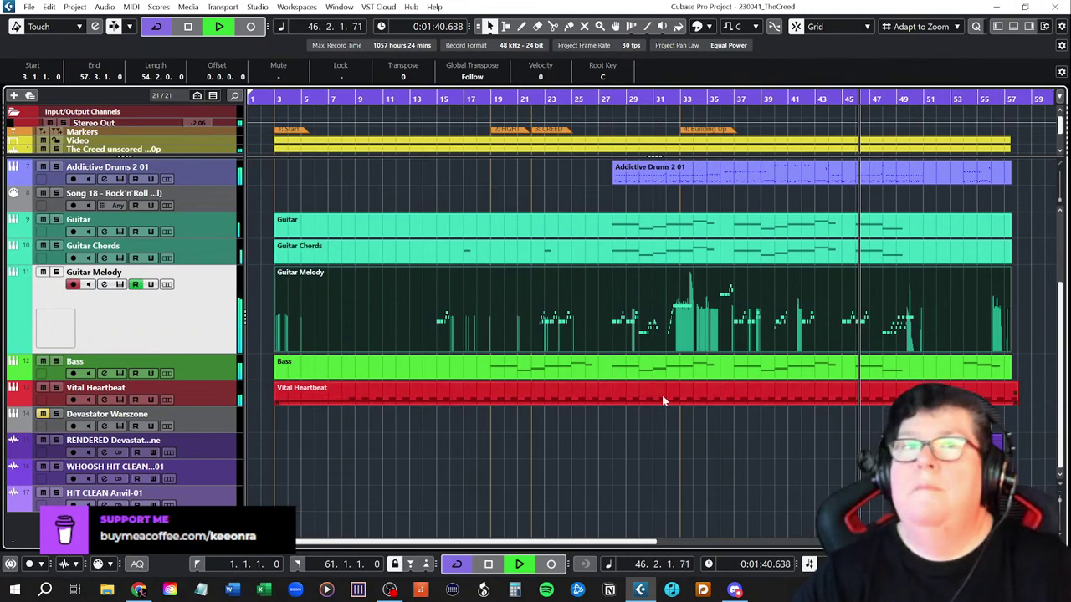
key("ctrl+alt+e")
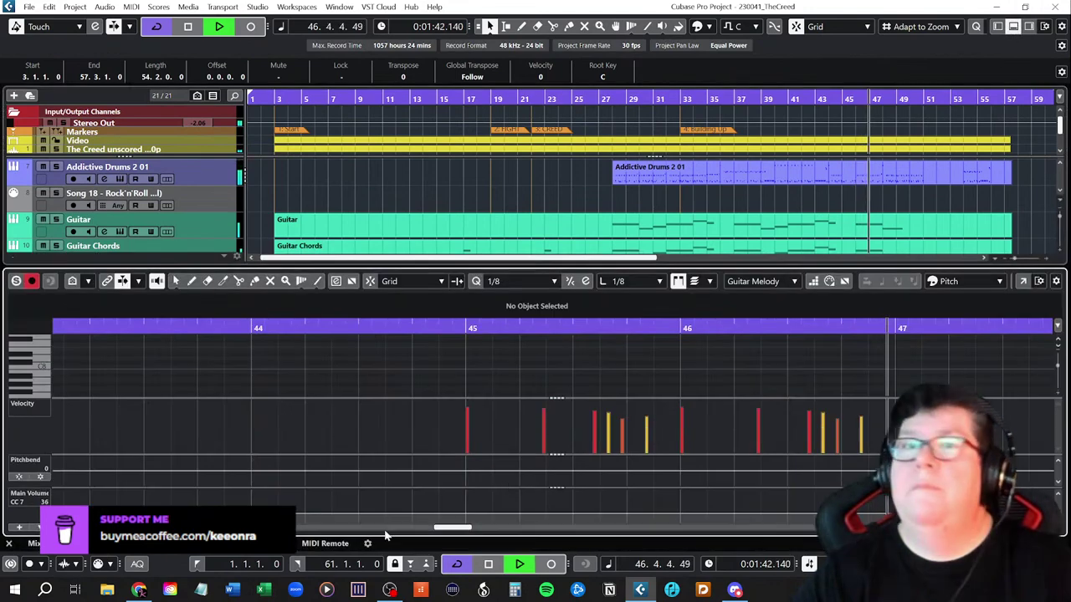
left_click(48, 544)
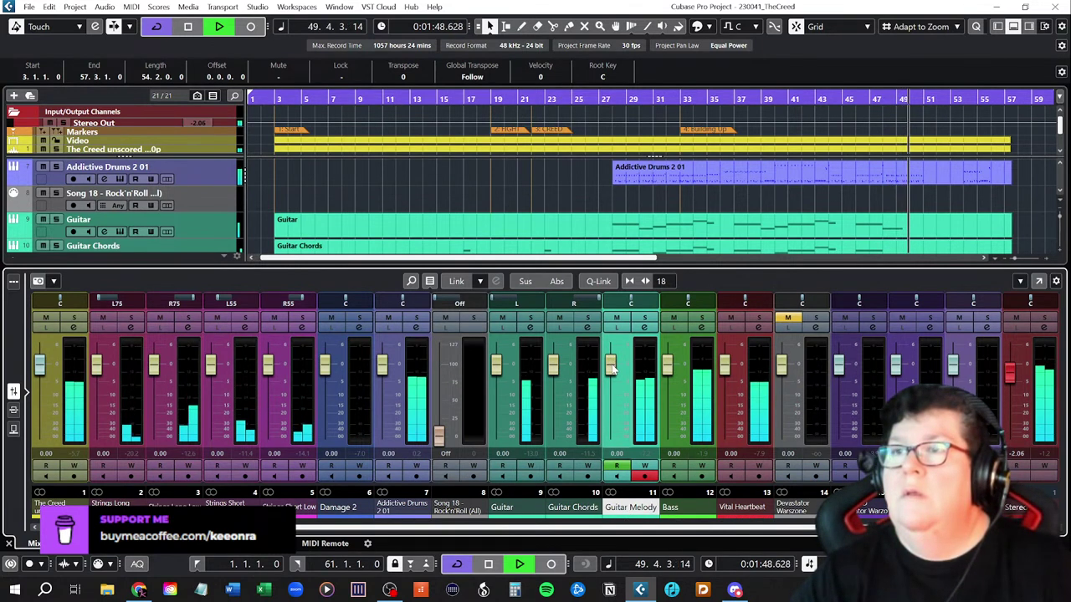
- Bring the Guitar Melody track into view and play from about bar 31 to bar 37 to check the channel levels
left_click_drag(611, 365, 611, 364)
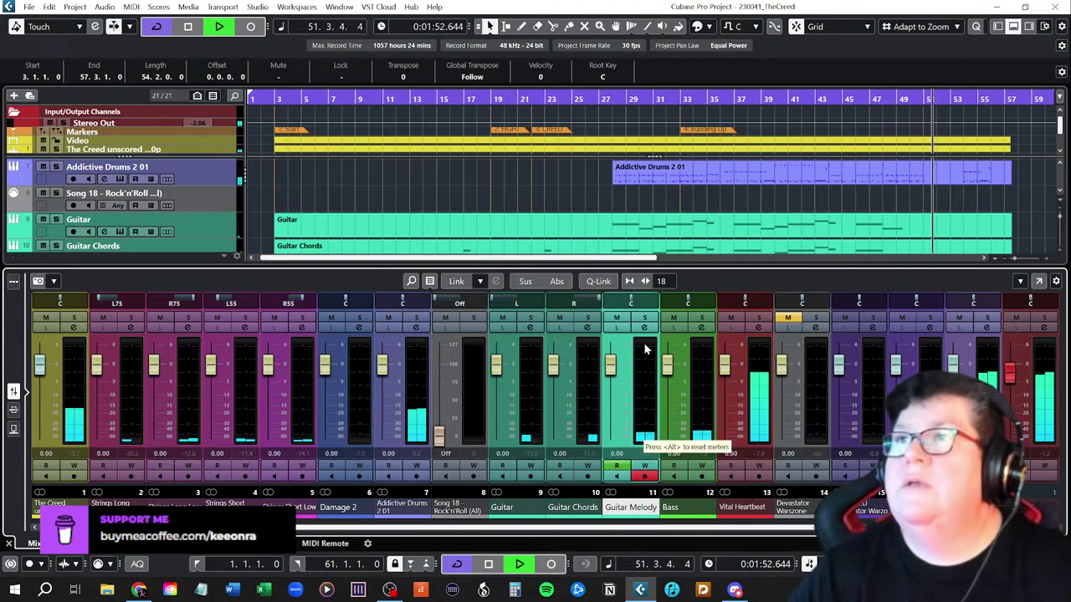
scroll(744, 188, "down", 2)
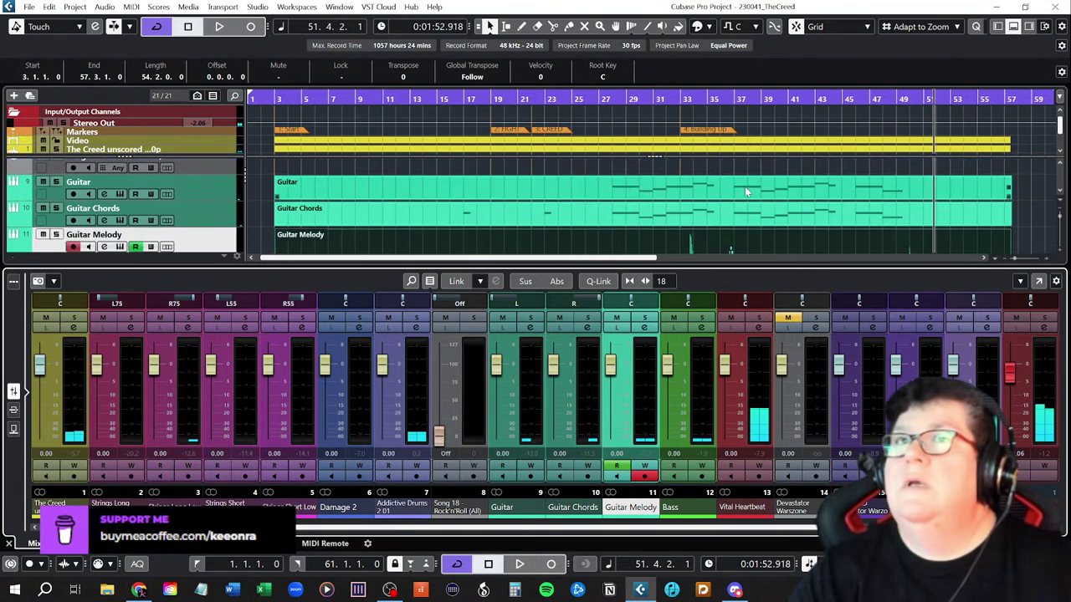
scroll(744, 186, "down", 1)
scroll(744, 190, "down", 2)
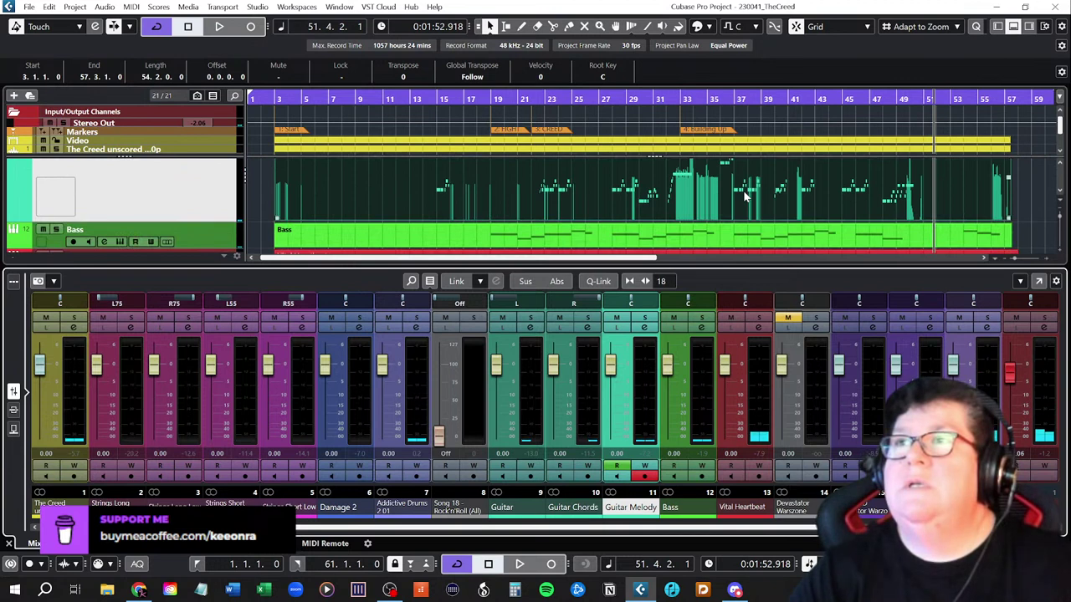
scroll(743, 196, "up", 1)
scroll(719, 205, "down", 1)
scroll(686, 217, "up", 1)
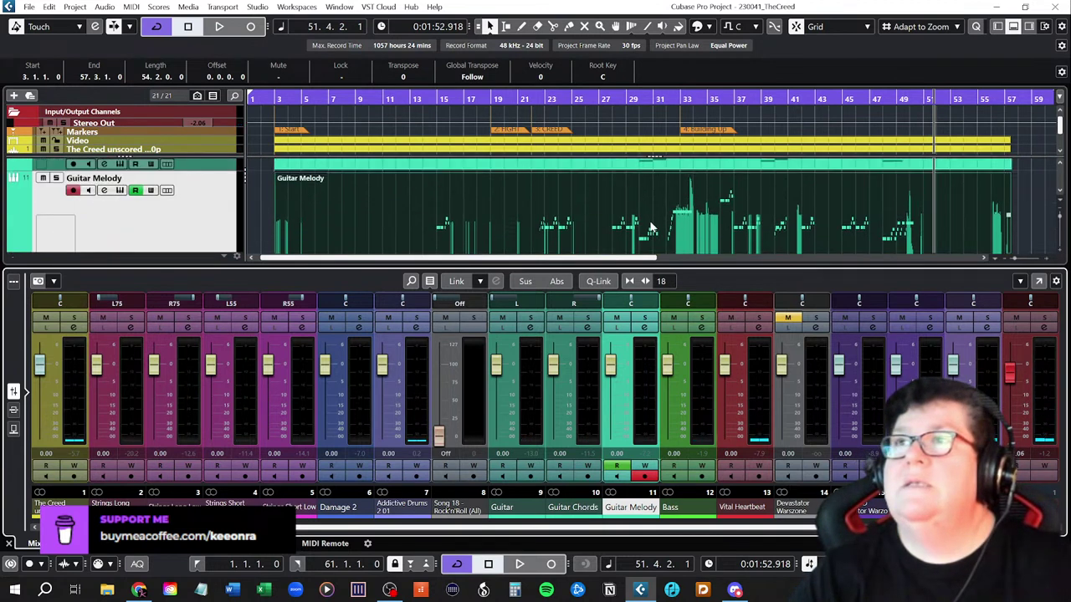
left_click(665, 98)
key("space")
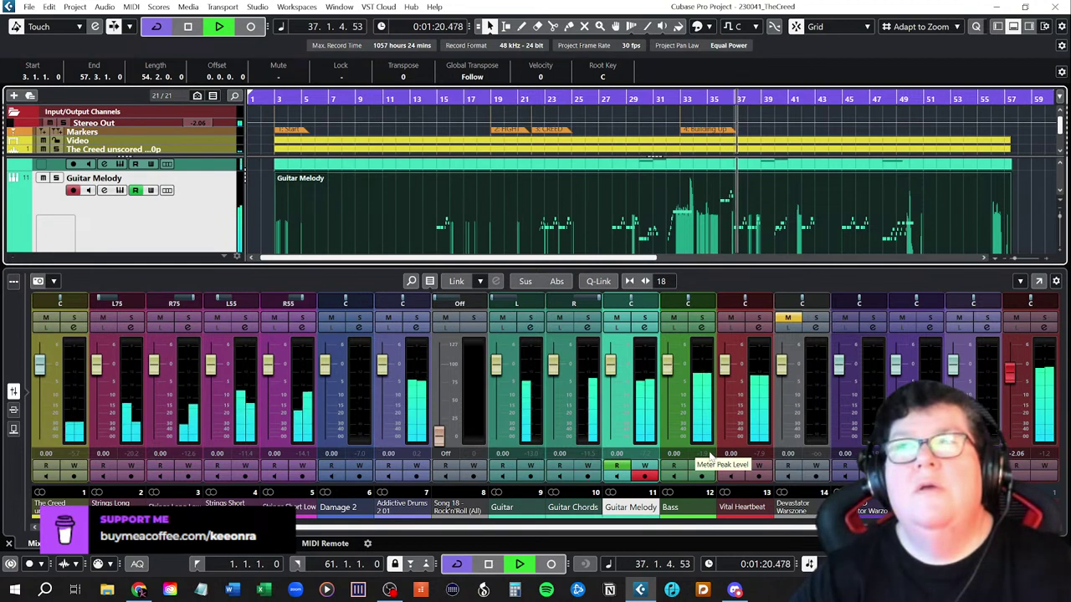
key("space")
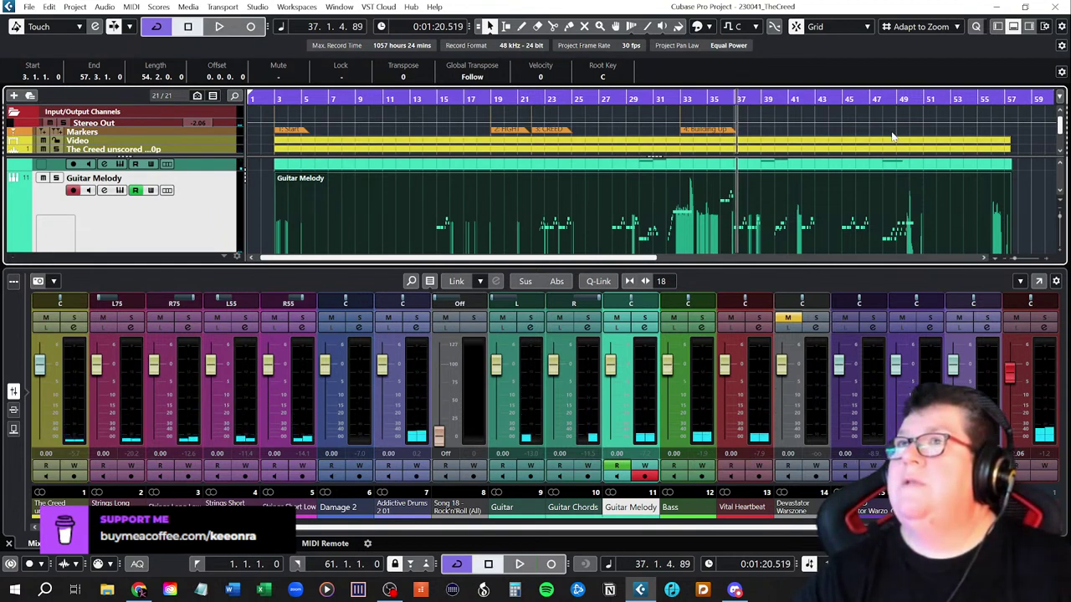
- Hide the MixConsole lower zone and take a look at the Guitar Melody part in the Key Editor, closing it again
left_click(1016, 29)
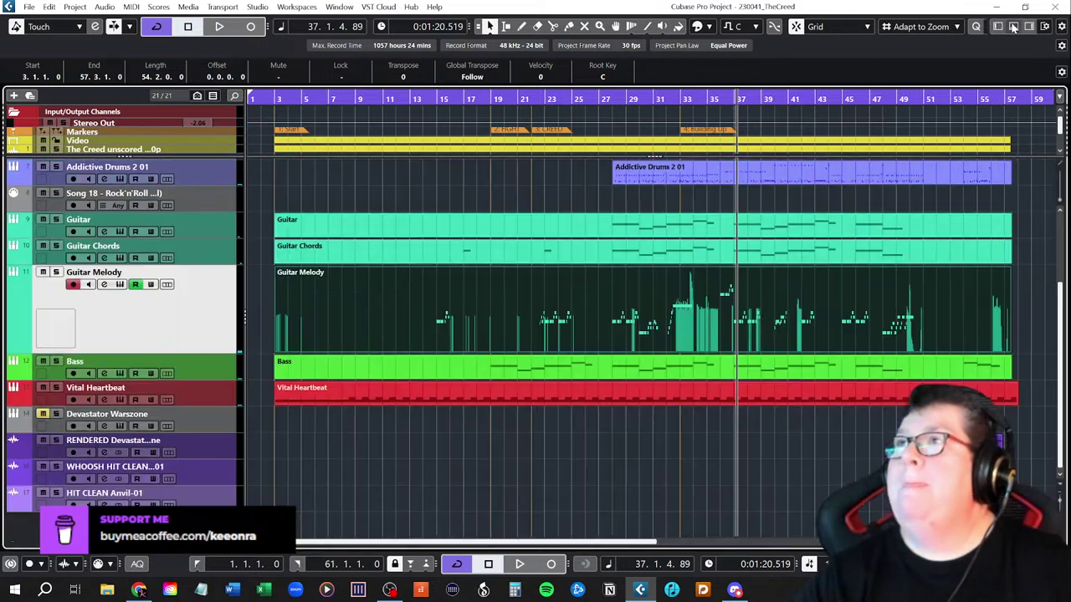
double_click(496, 322)
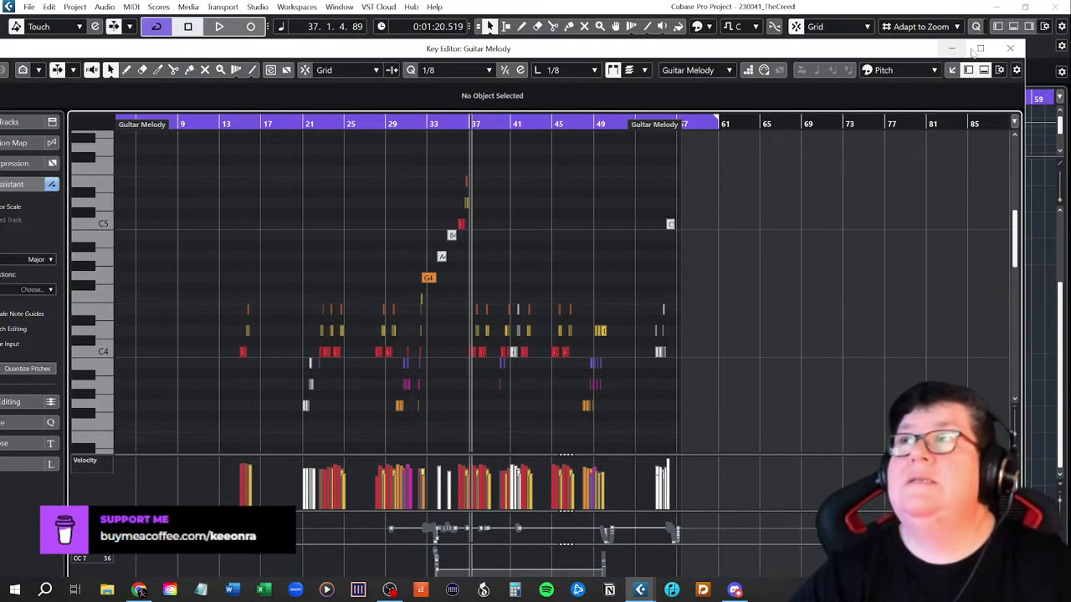
left_click(1012, 50)
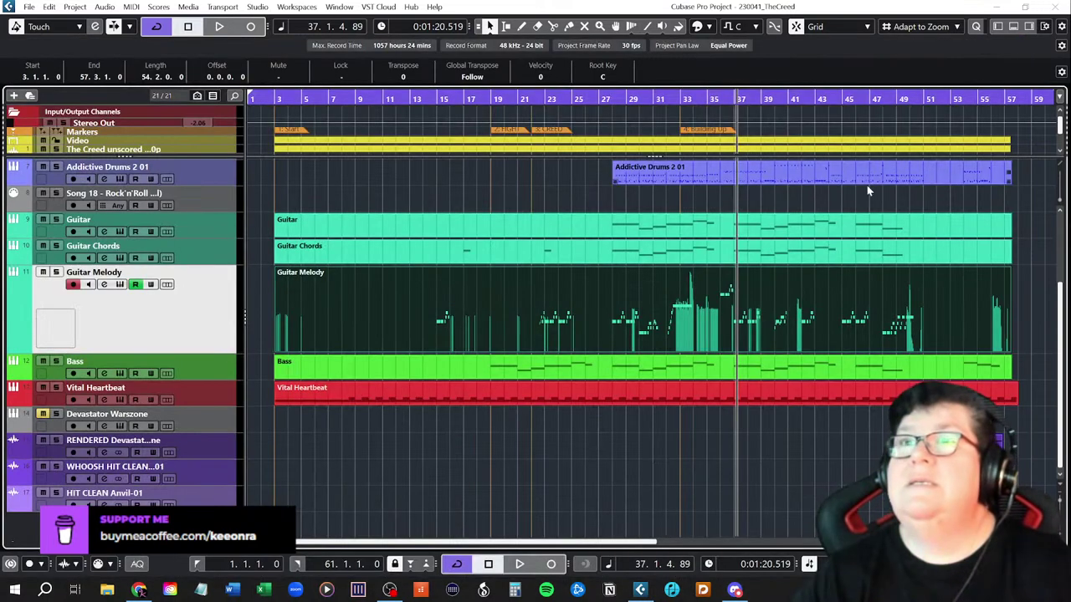
- Reveal the automation lane under the Guitar Melody track and set it to show Volume
left_click(13, 351)
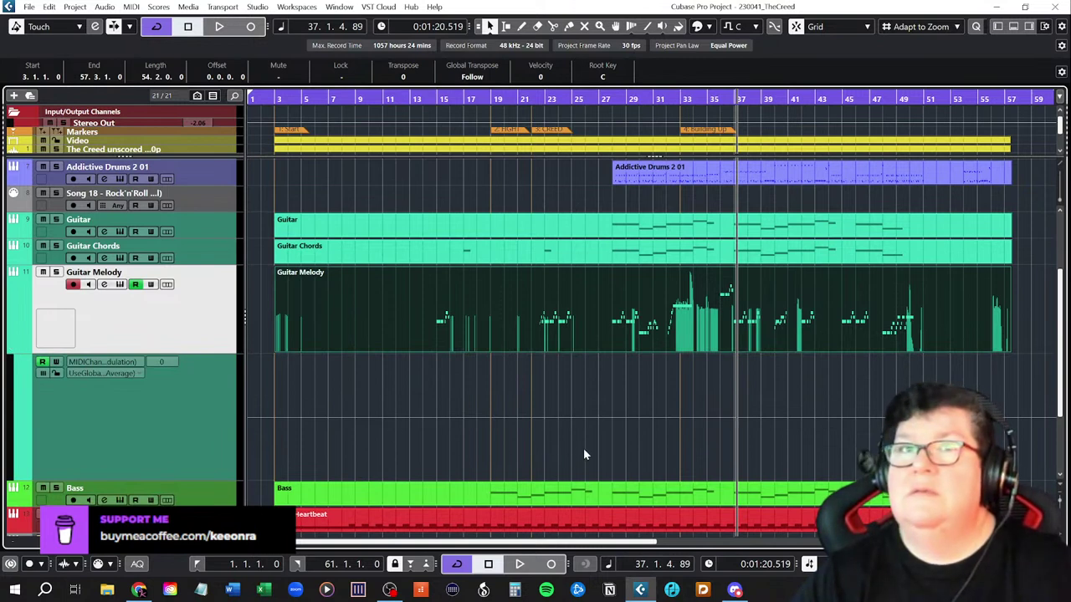
left_click(127, 365)
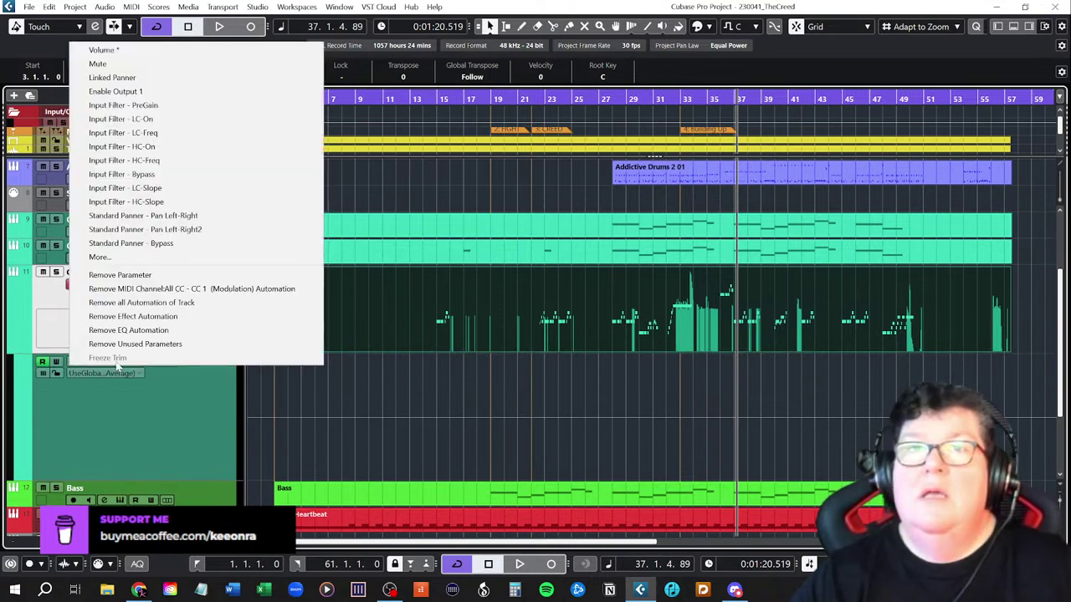
left_click(135, 52)
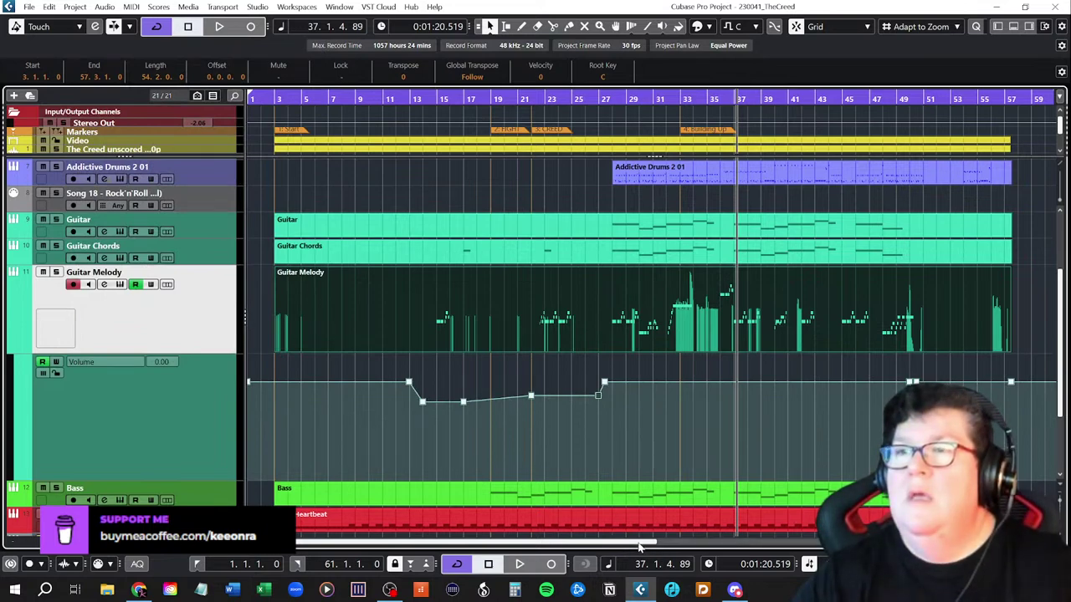
- Play from about bar 32 and stop in bar 33 to locate where the Guitar Melody volume needs automation
left_click_drag(640, 546, 777, 546)
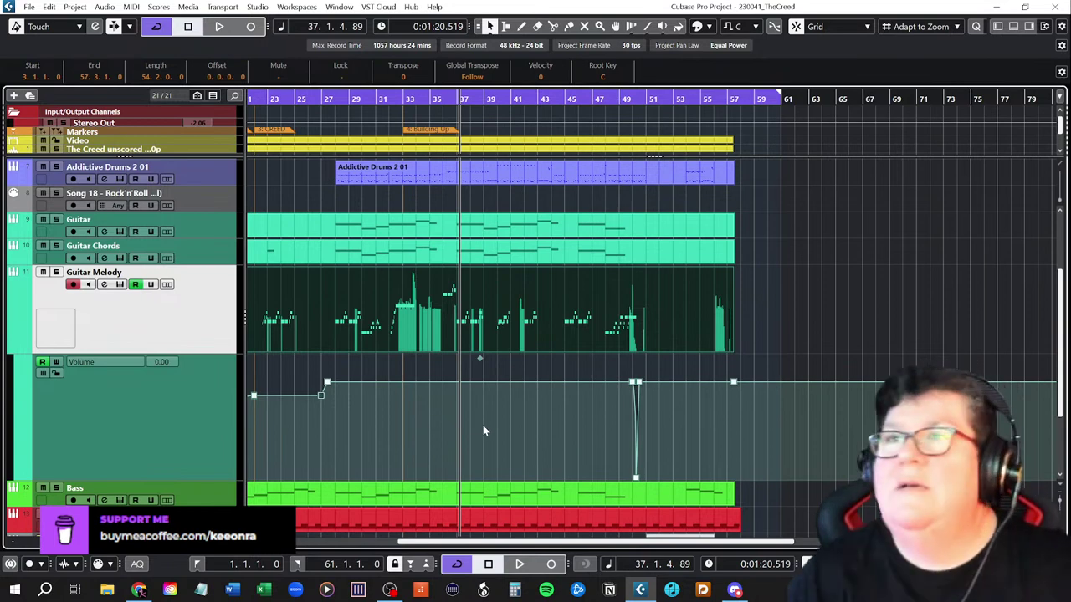
scroll(482, 425, "up", 3)
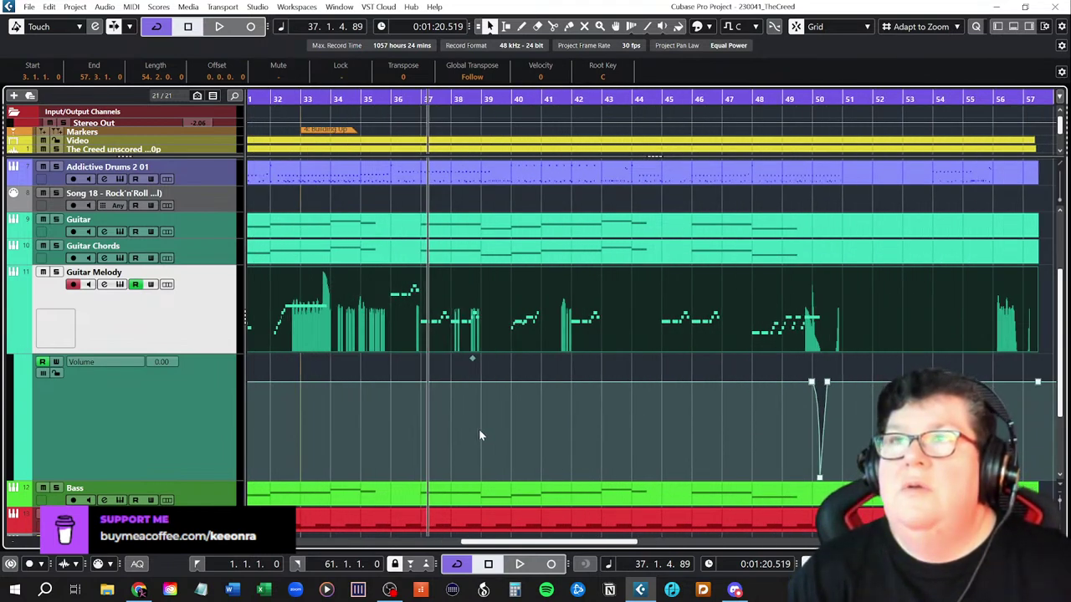
left_click(272, 99)
key("space")
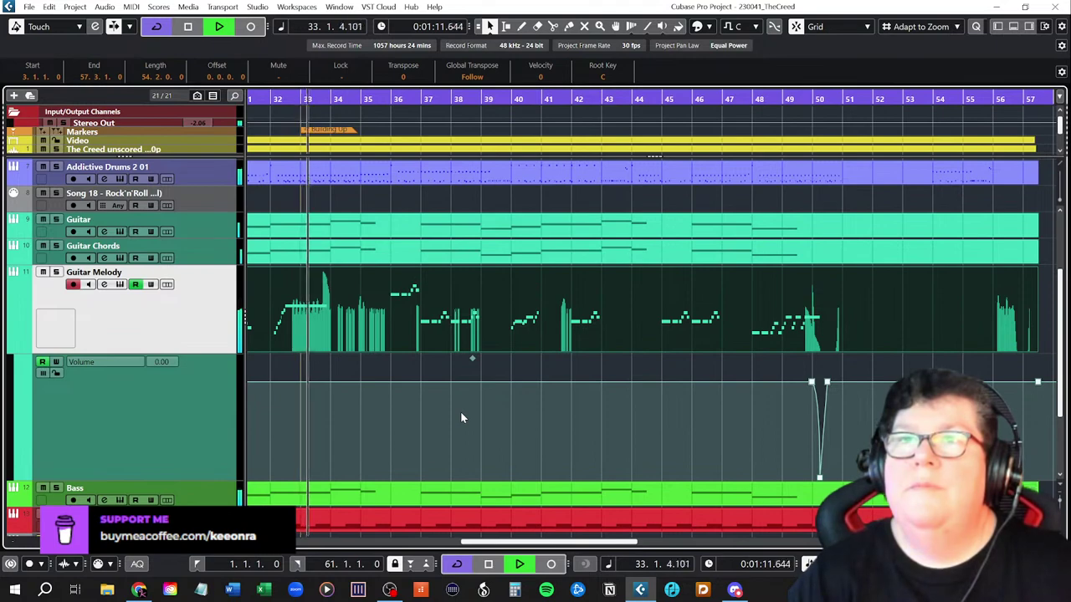
key("space")
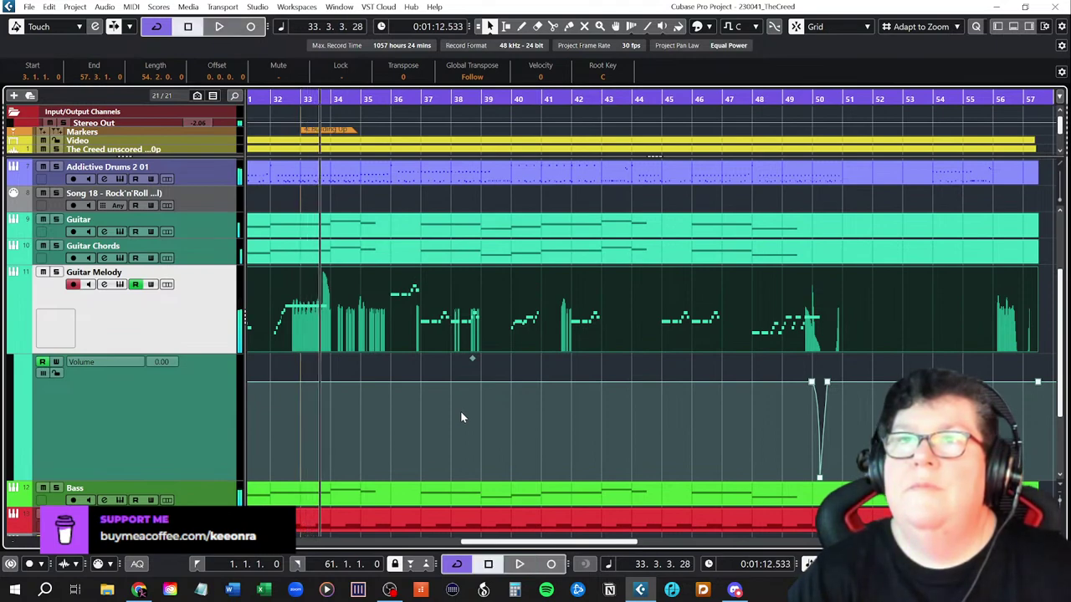
- Add volume automation points from about 33.2.3 to 34.1.4 on Guitar Melody and pull the middle point at 33.3.1.0 down to -68.7
left_click(317, 381)
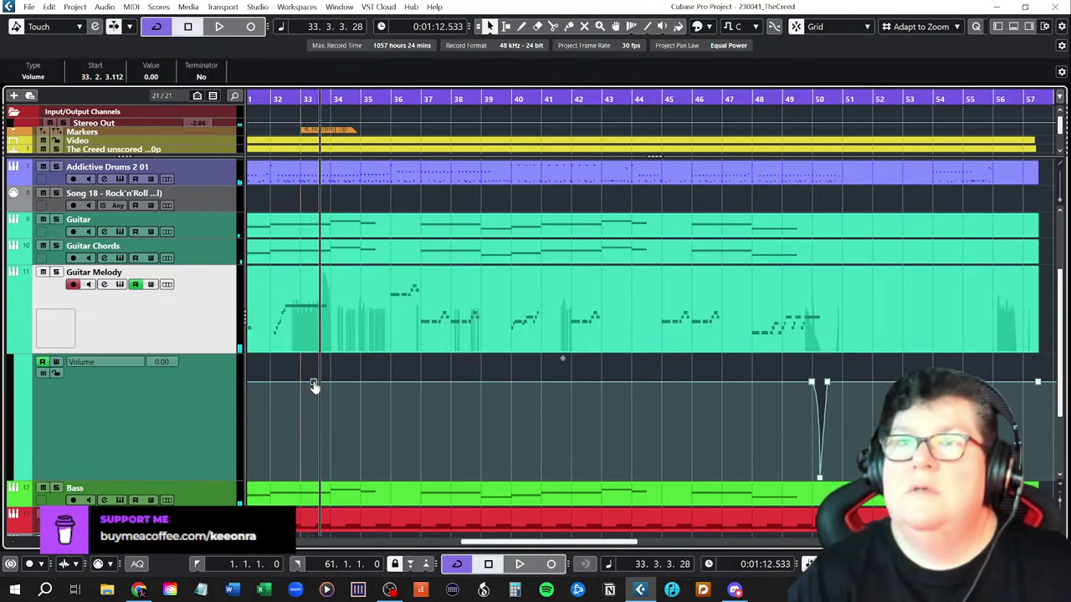
key("h")
scroll(318, 438, "left", 2)
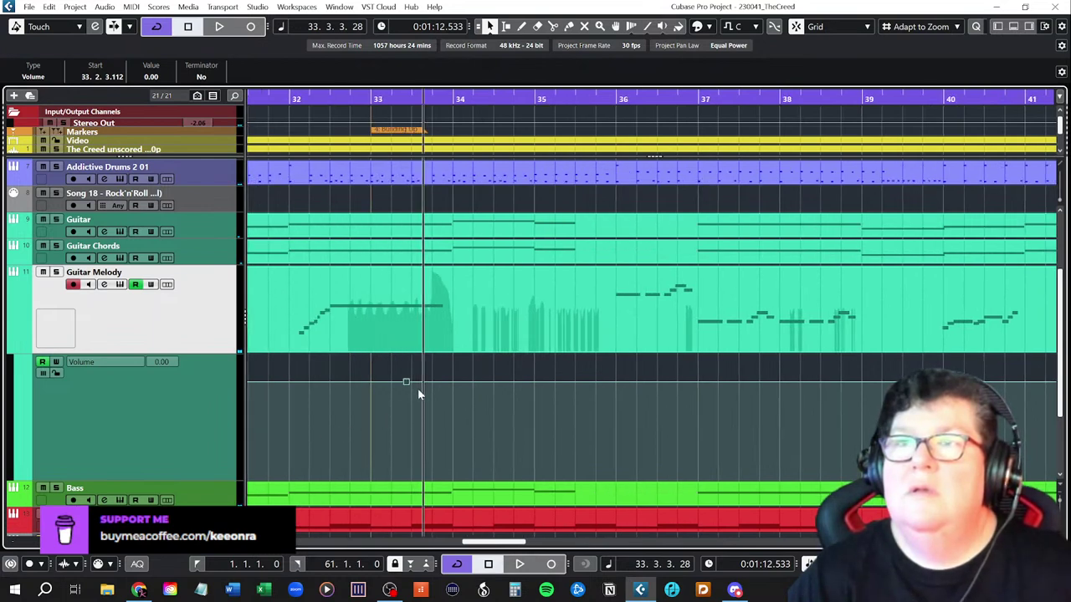
left_click_drag(414, 381, 415, 381)
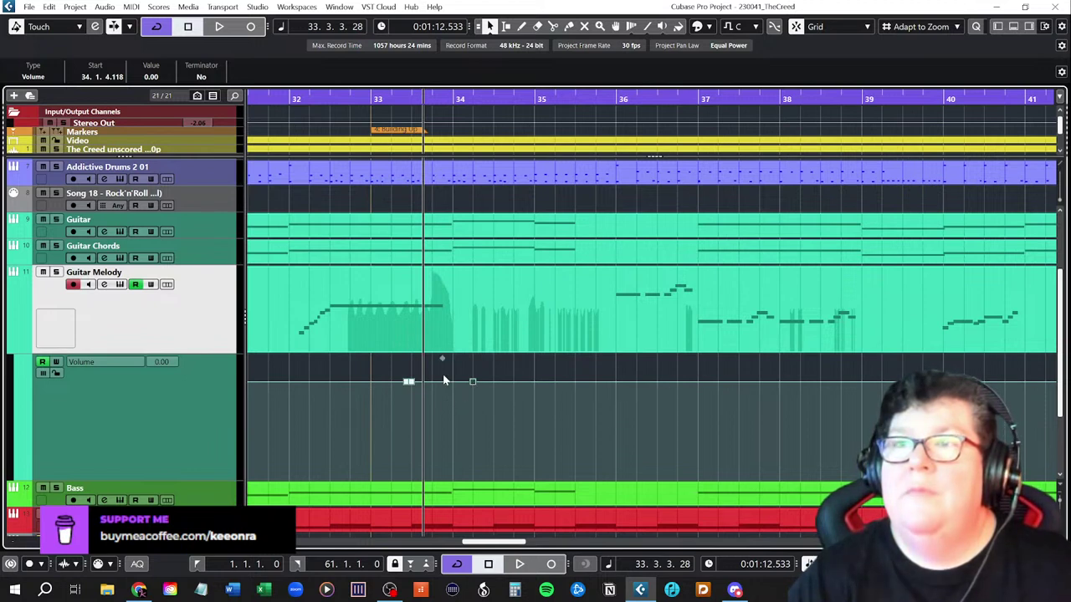
left_click(410, 384)
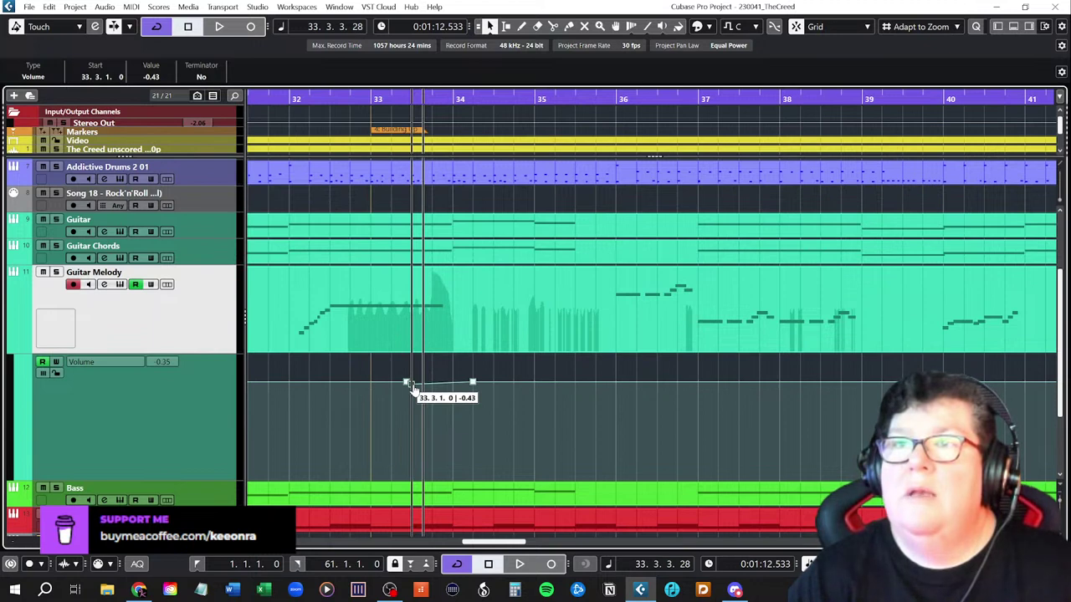
left_click_drag(411, 385, 418, 485)
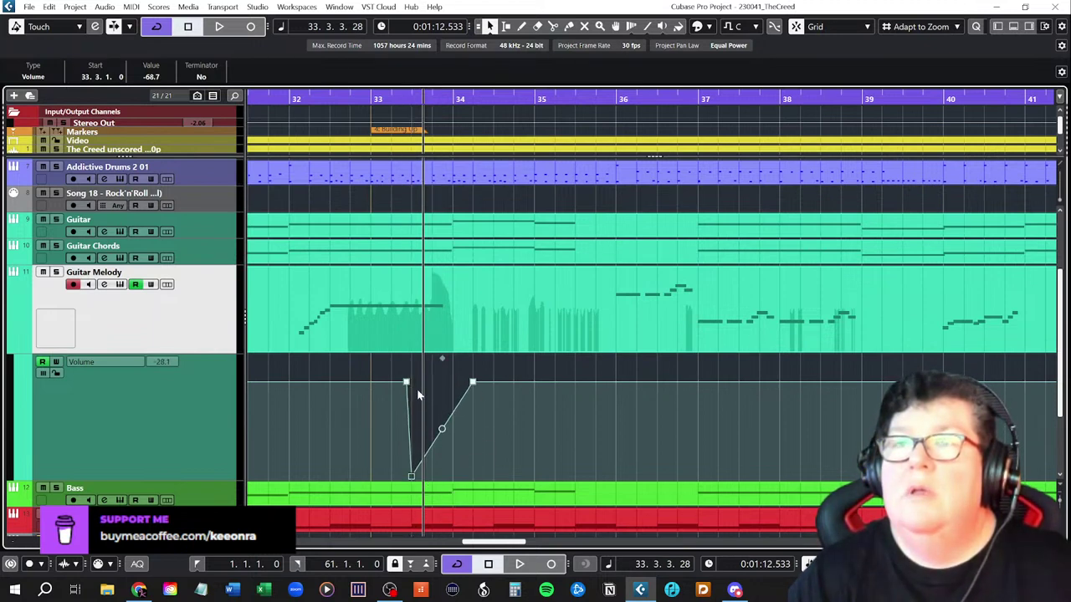
- Stretch the volume dip into a curved fade by moving its start to bar 33 and its lowest point to 34.1.1.0
left_click_drag(407, 386, 379, 387)
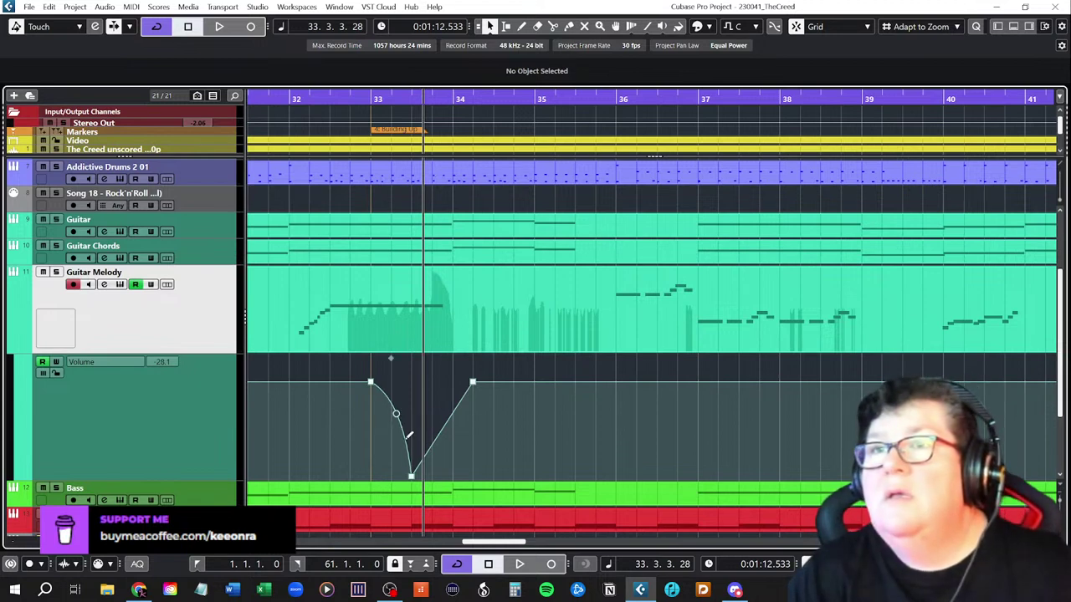
left_click(411, 478)
left_click_drag(419, 478, 448, 481)
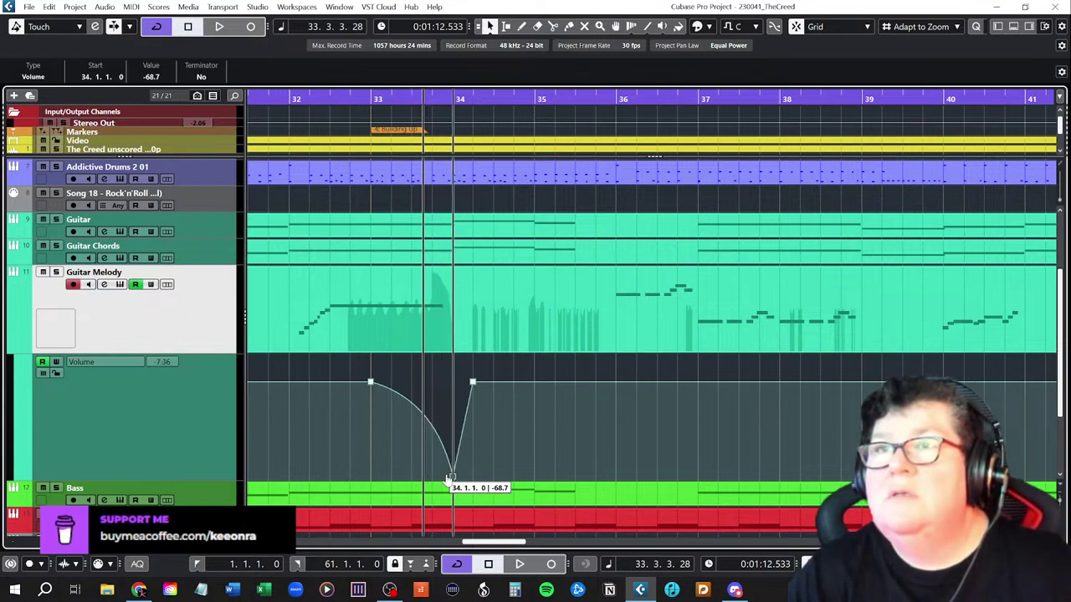
- Play the fade from bar 32 and move its starting point to 33.2.1.0 with a value of -0.01
left_click(284, 97)
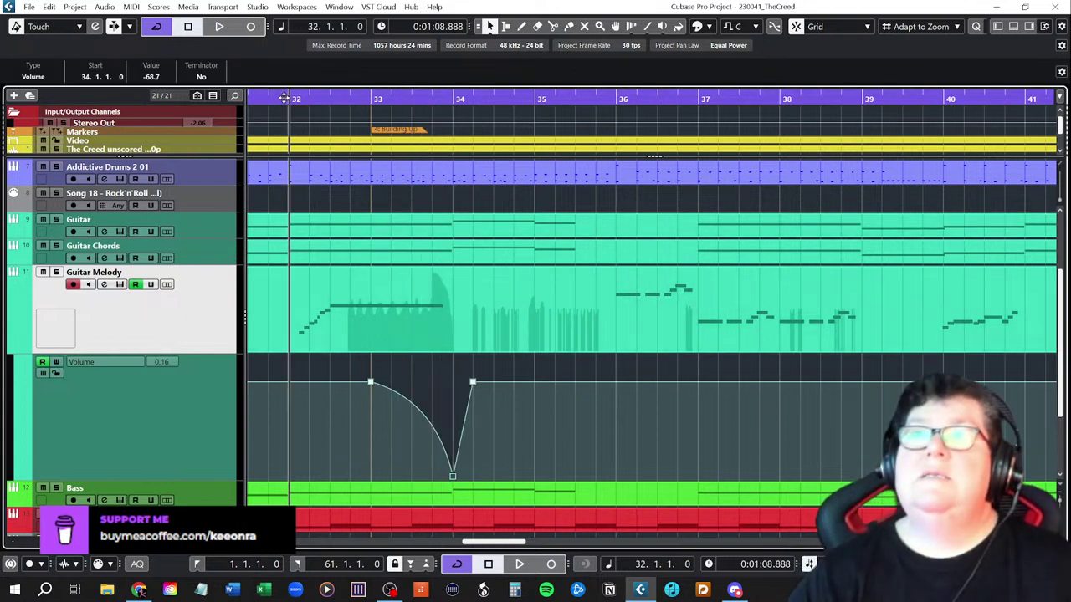
key("space")
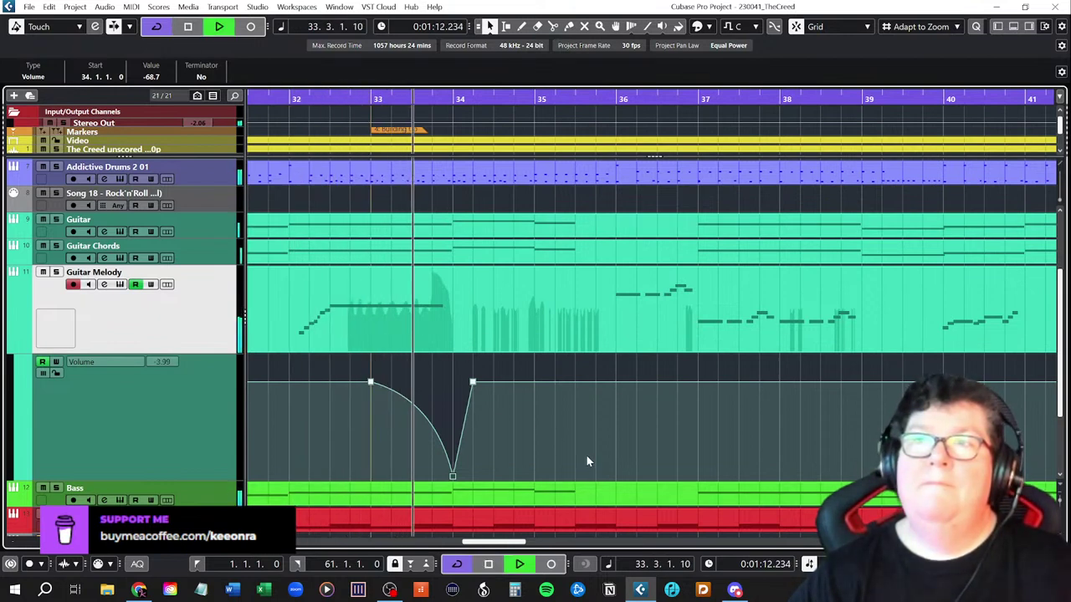
mouse_move(385, 395)
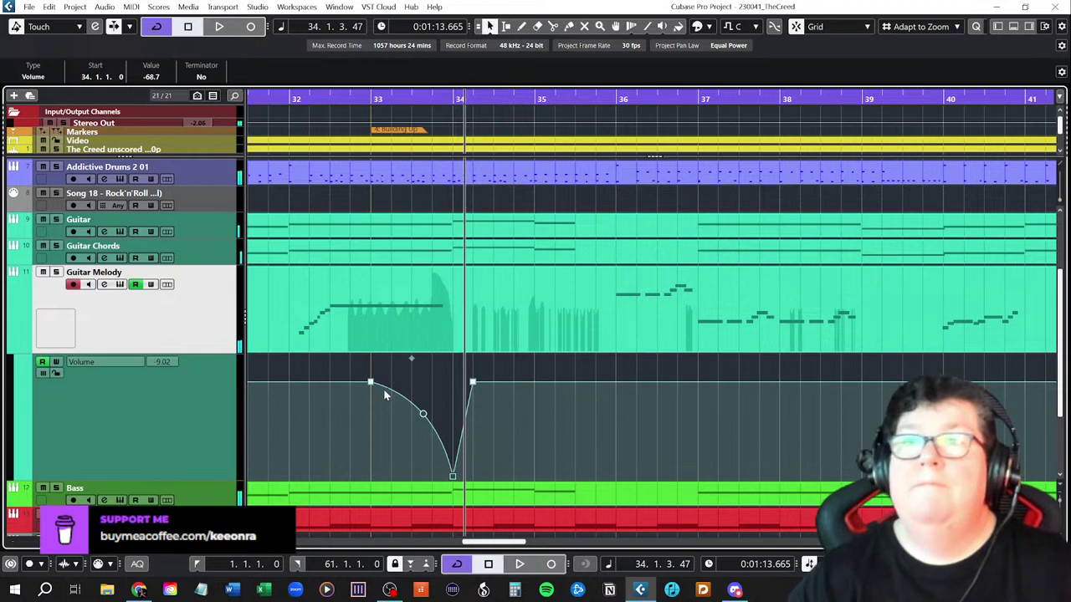
left_click_drag(371, 385, 391, 388)
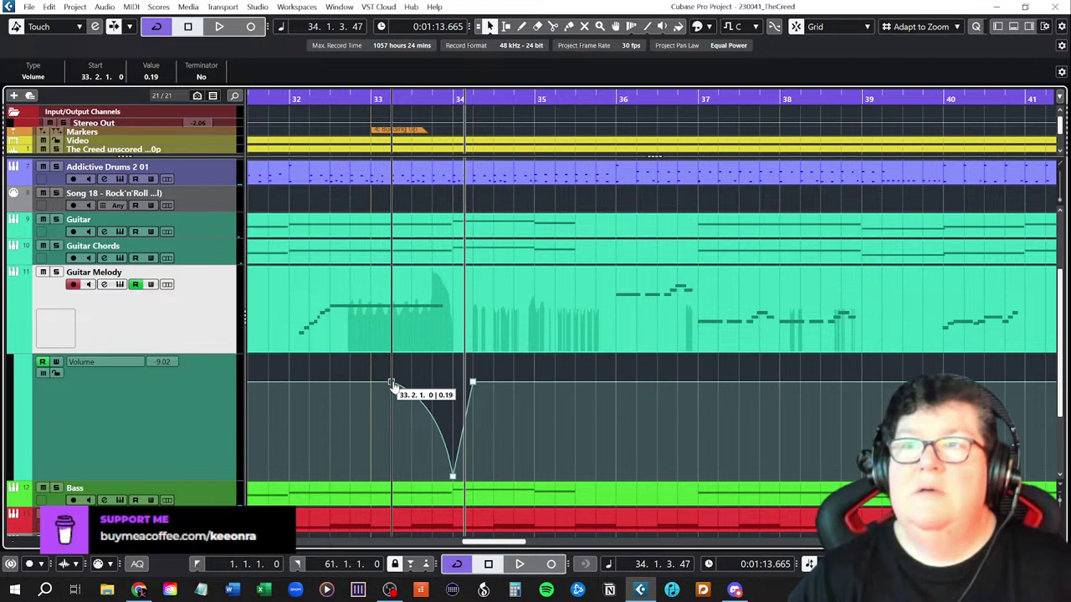
left_click_drag(390, 385, 393, 382)
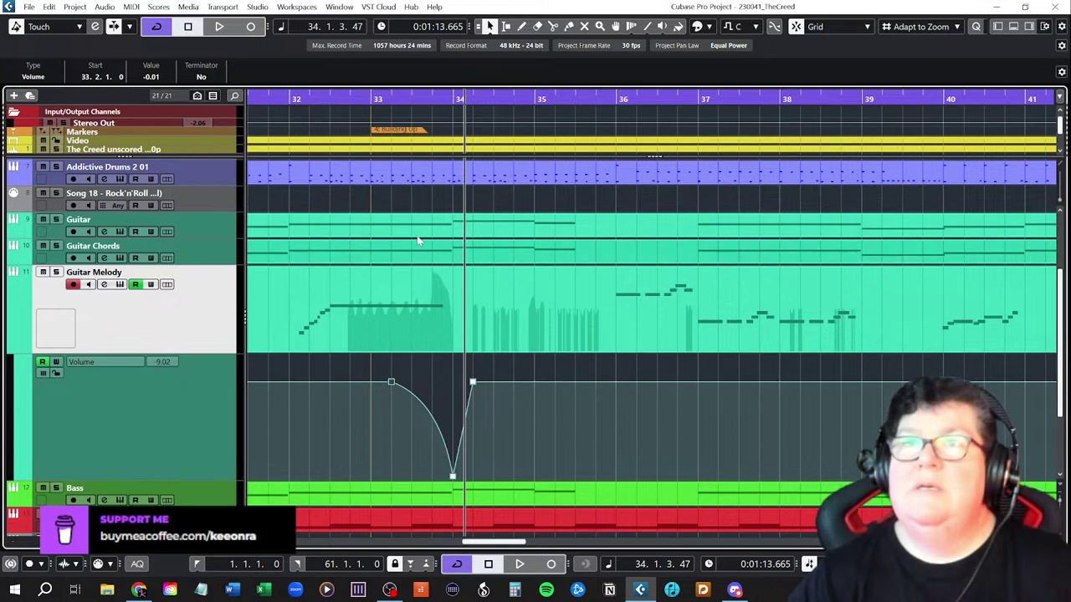
- Play the adjusted Guitar Melody fade from bar 32 through bar 34 and stop playback
left_click(285, 104)
key("space")
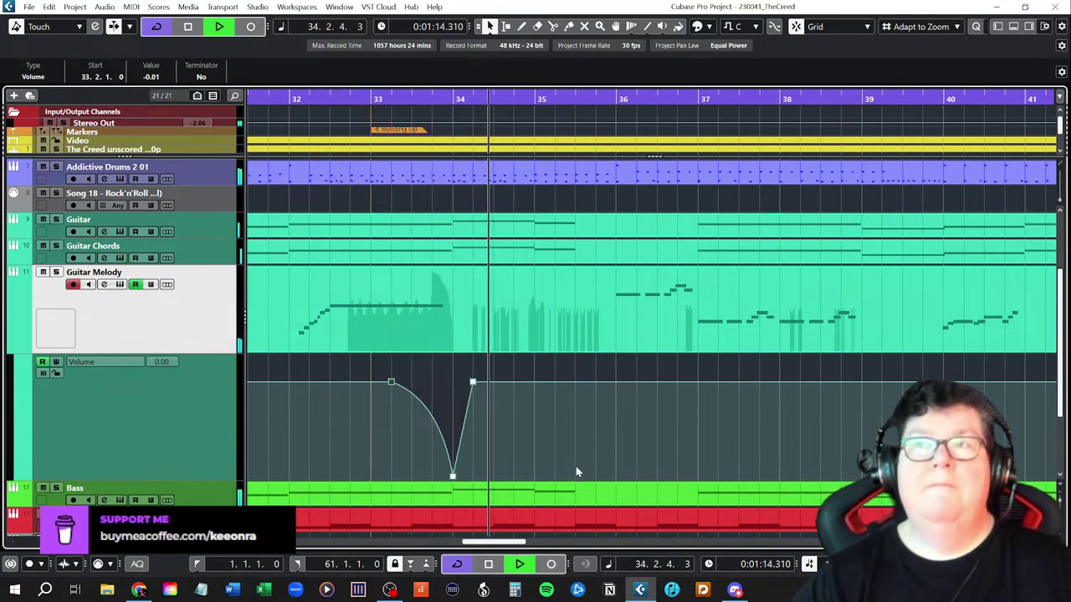
key("space")
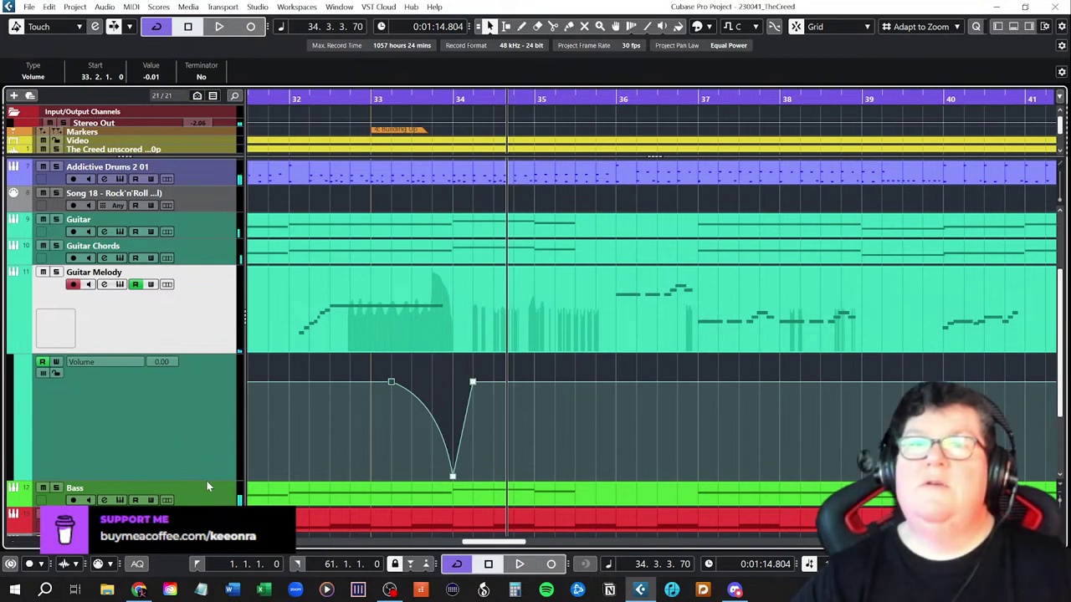
- Hide the Guitar Melody automation lane and show the whole arrangement with the project cursor at bar 2
left_click(14, 347)
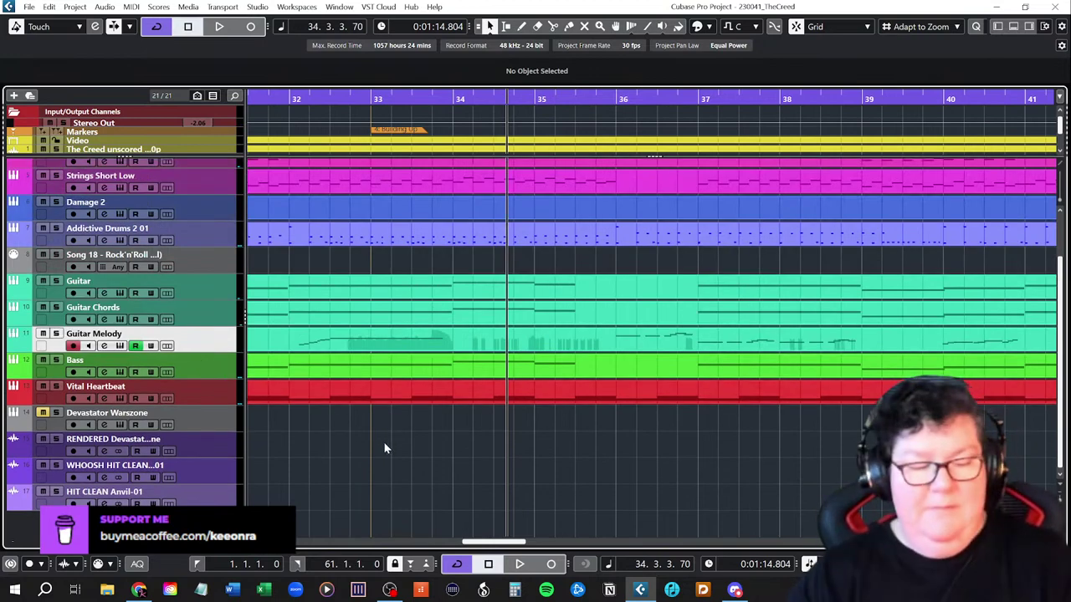
key("shift+f")
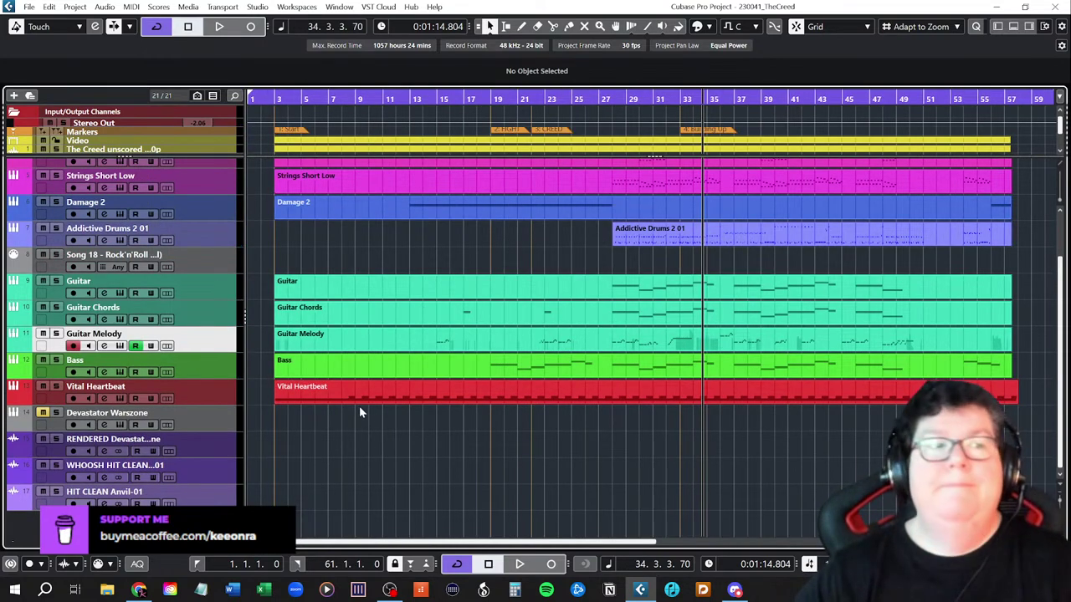
left_click(269, 99)
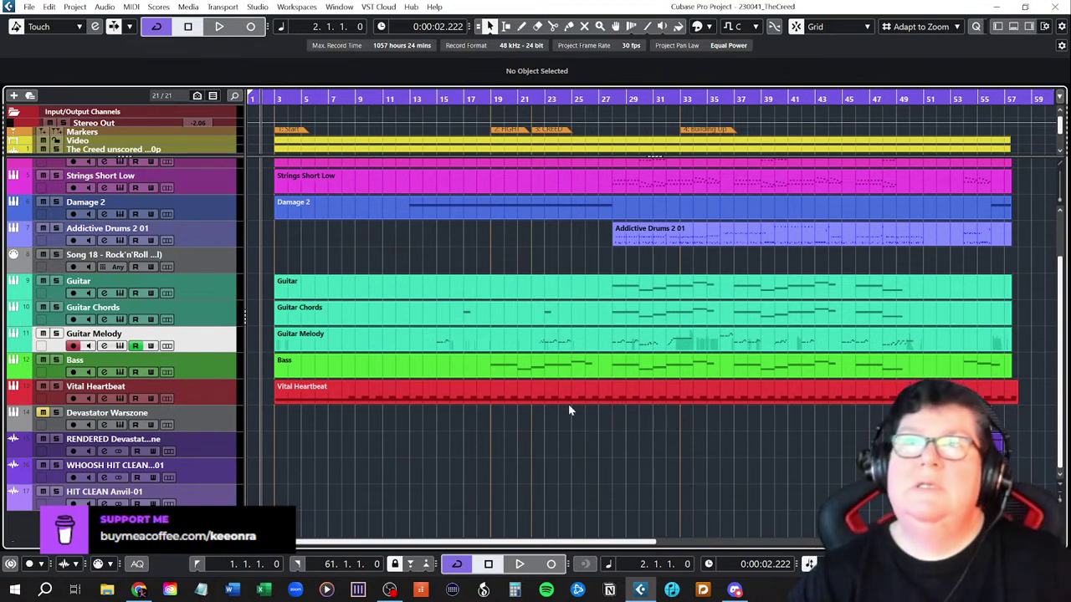
scroll(343, 328, "up", 3)
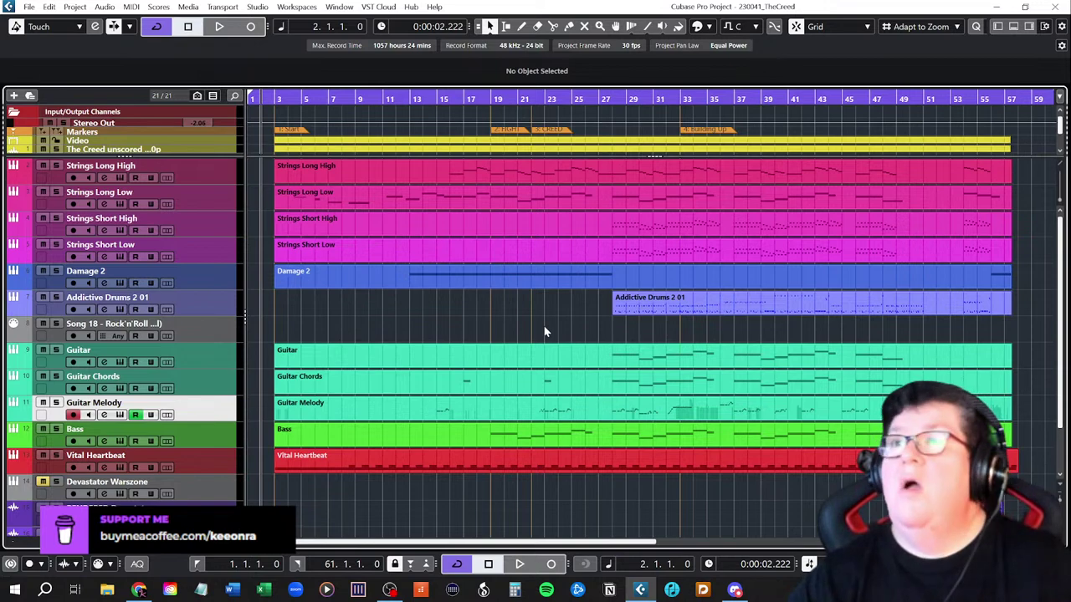
left_click(870, 366)
left_click(903, 333)
left_click(918, 309)
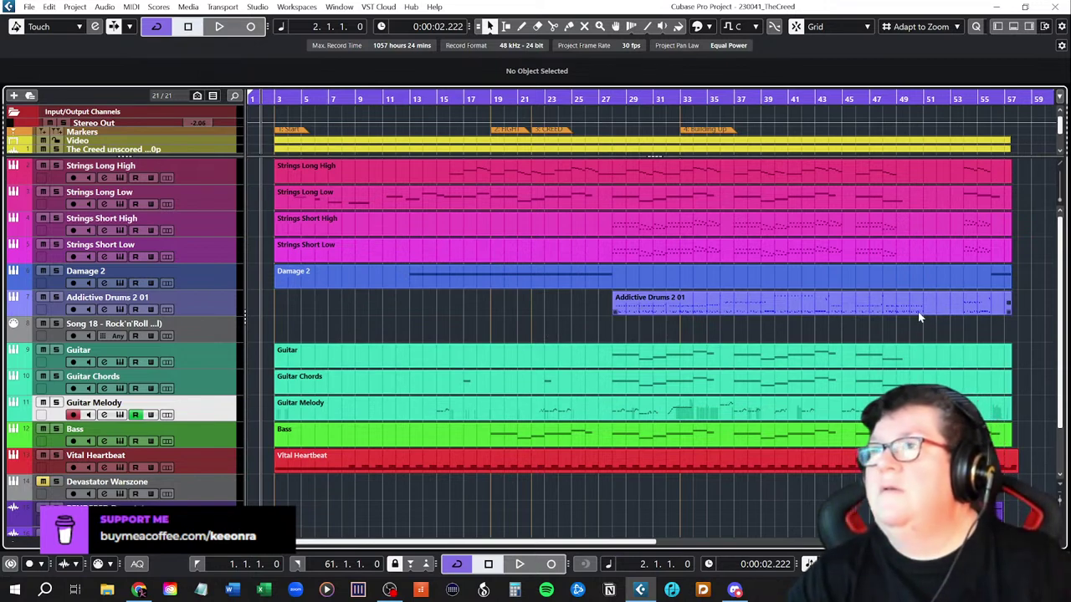
- Place the project cursor at bar 51 and open the Addictive Drums 2 01 part in the Key Editor around that bar
scroll(929, 311, "up", 3)
scroll(928, 311, "up", 5)
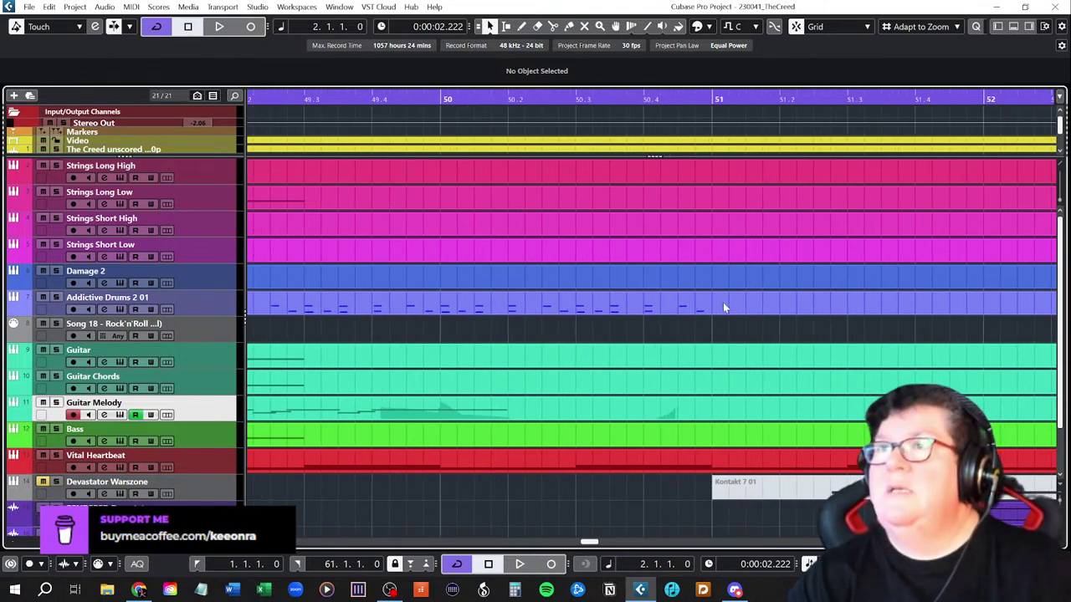
left_click(714, 98)
double_click(664, 300)
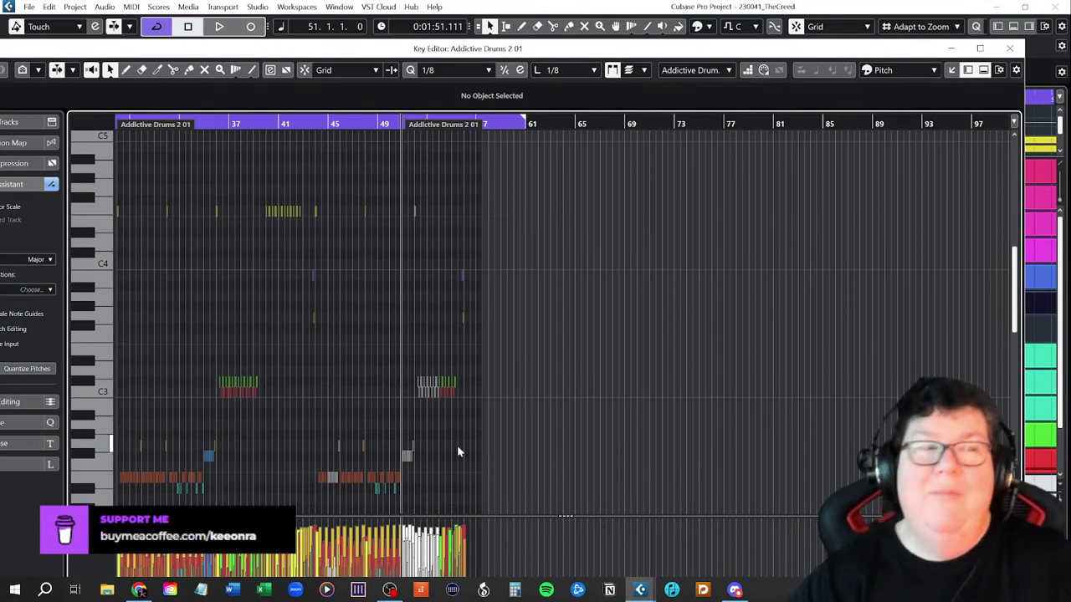
key("h")
key("h")
key("h")
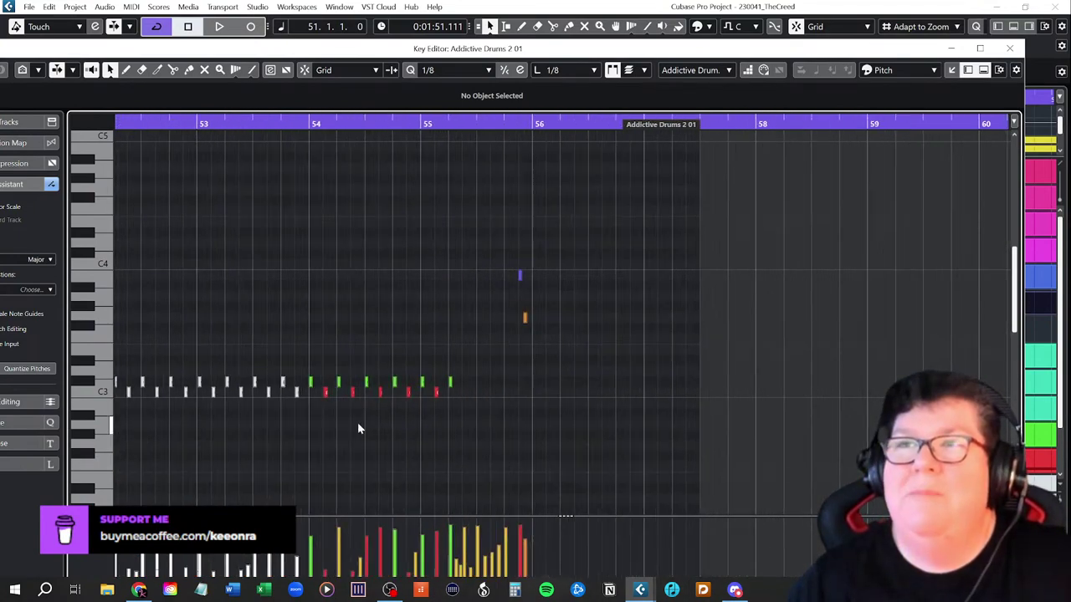
key("h")
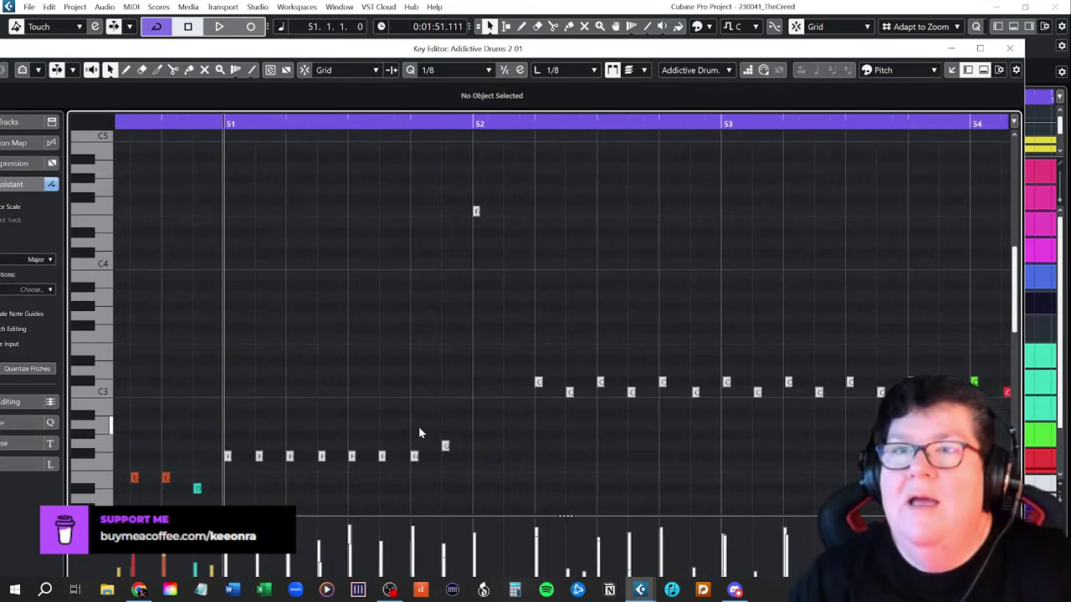
scroll(351, 414, "left", 2)
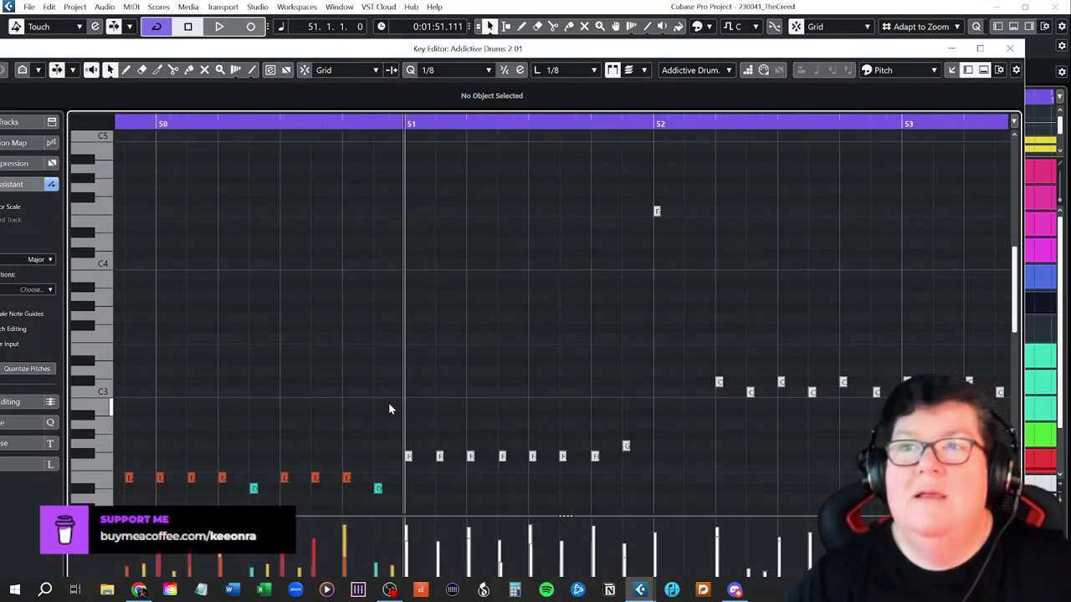
- Save the project with the drum part open
left_click(30, 9)
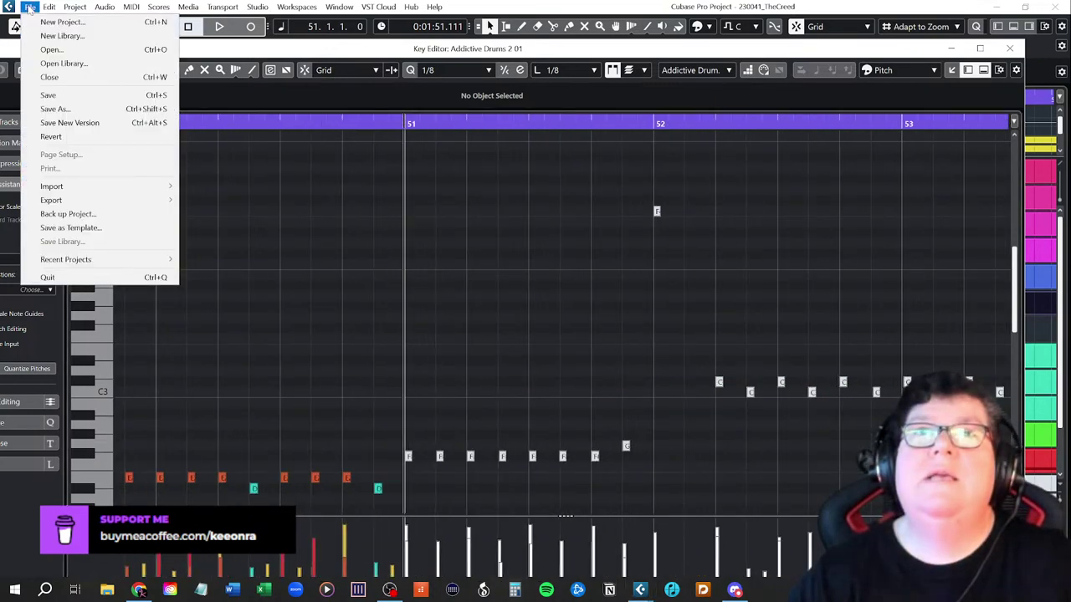
left_click(39, 93)
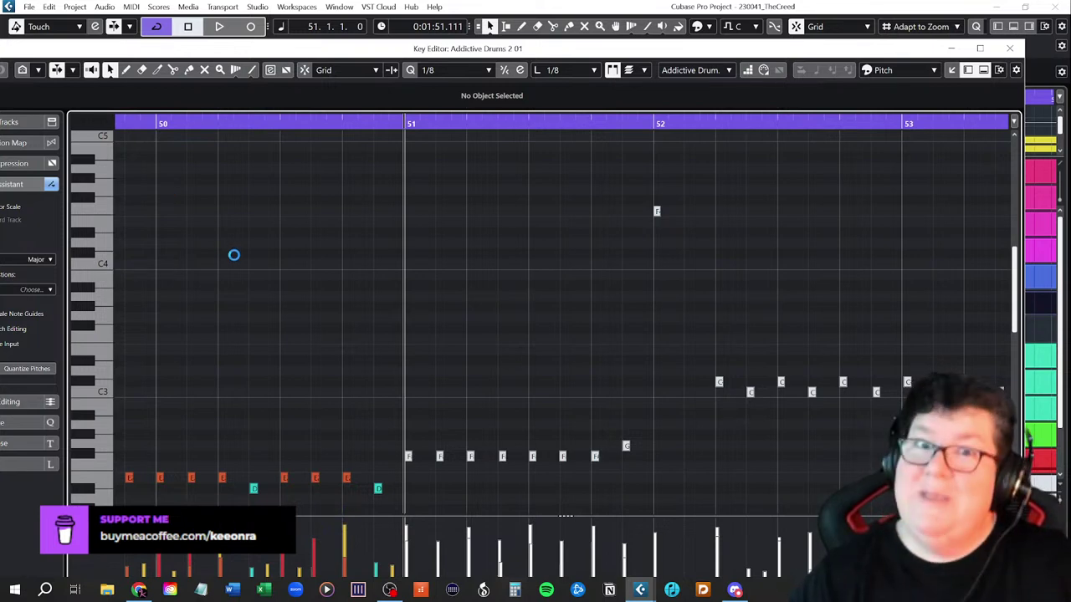
- Raise the velocity of the last D1 drum note before bar 51 to 74
scroll(522, 341, "down", 5)
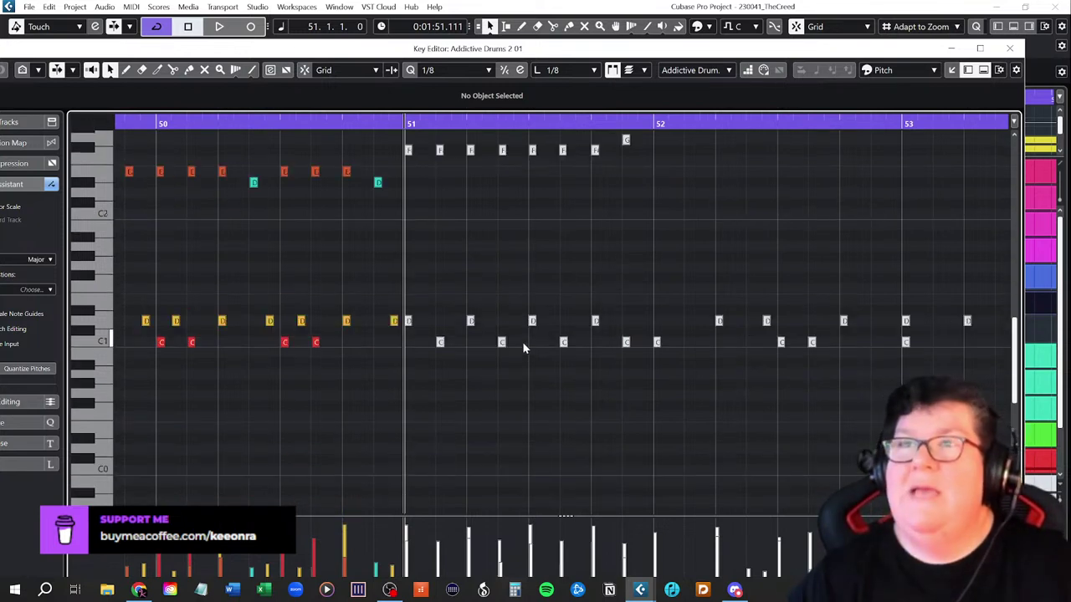
scroll(522, 341, "up", 2)
scroll(522, 341, "down", 3)
scroll(523, 342, "up", 5)
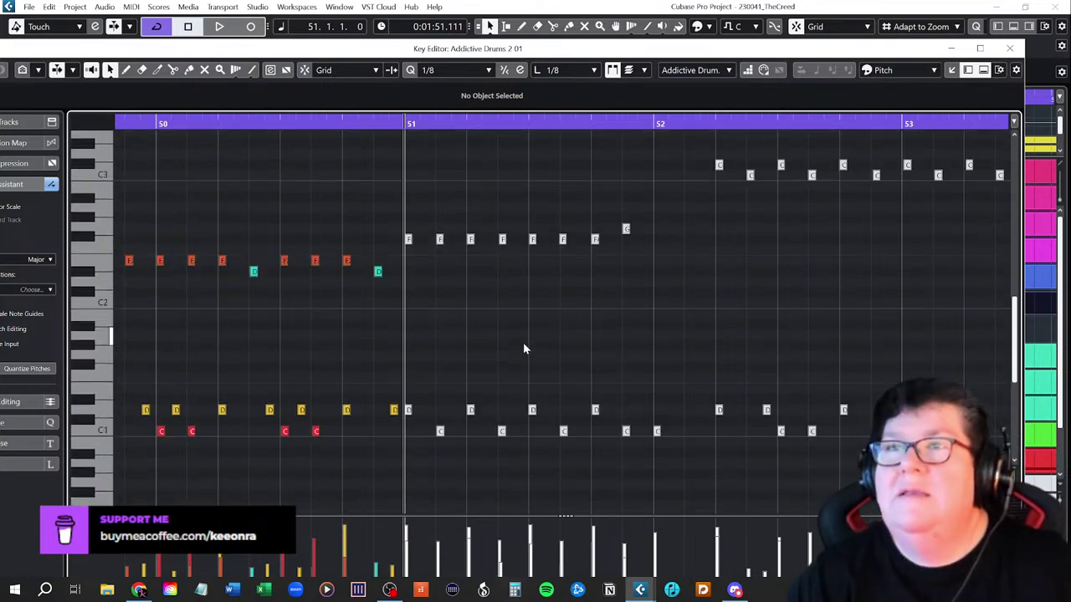
scroll(523, 343, "up", 10)
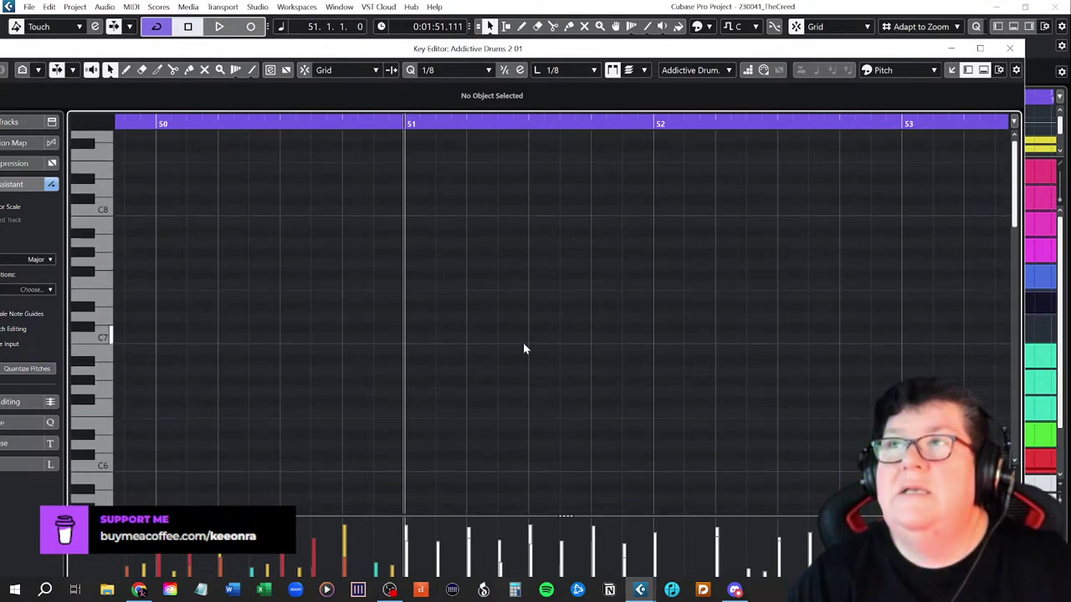
scroll(522, 343, "down", 9)
scroll(521, 347, "down", 3)
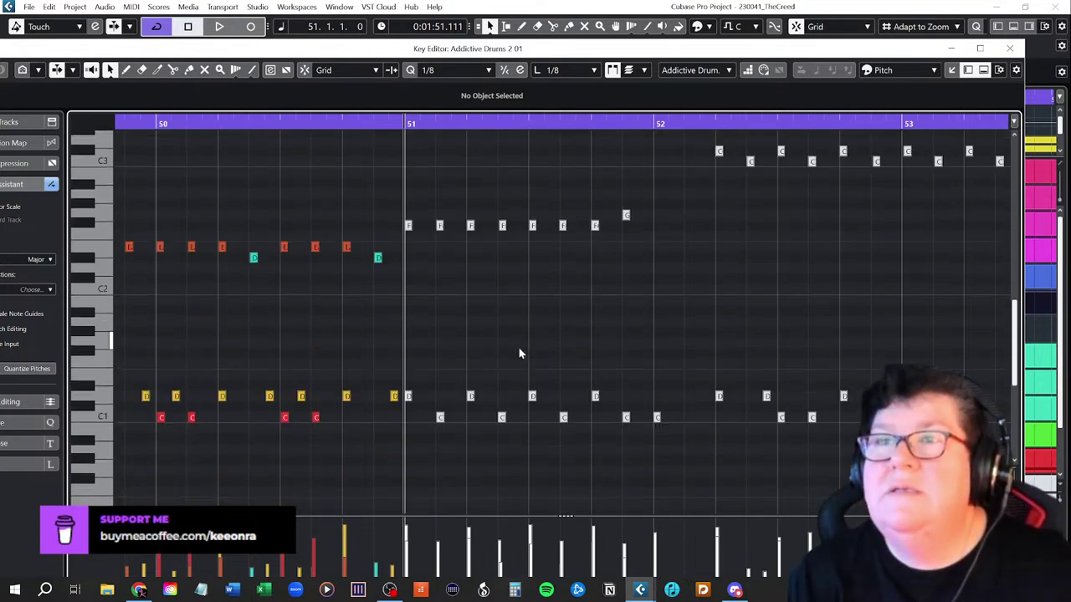
left_click(395, 396)
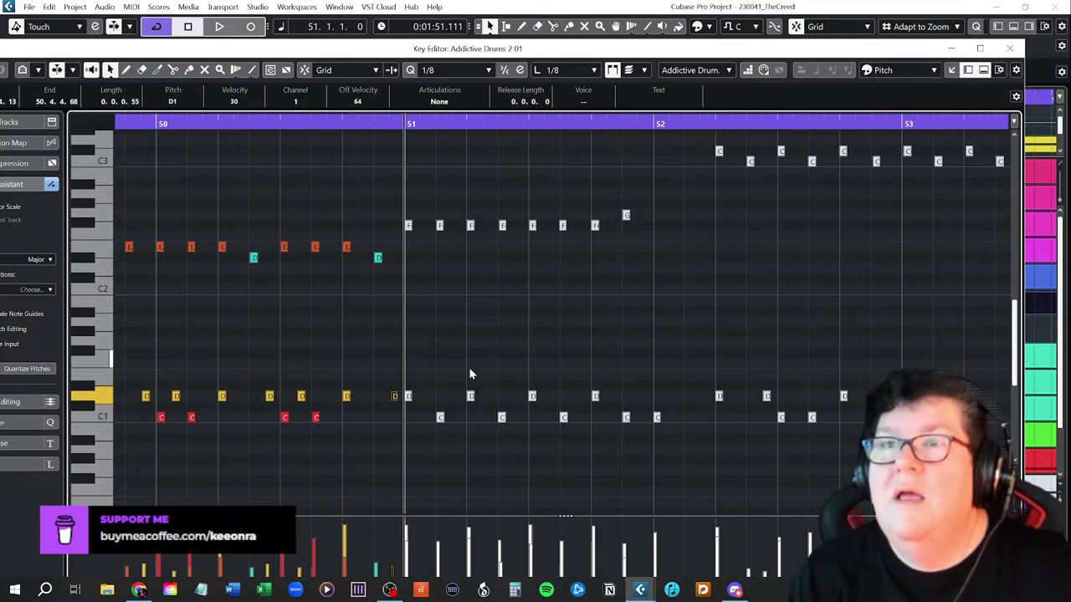
scroll(479, 368, "down", 3)
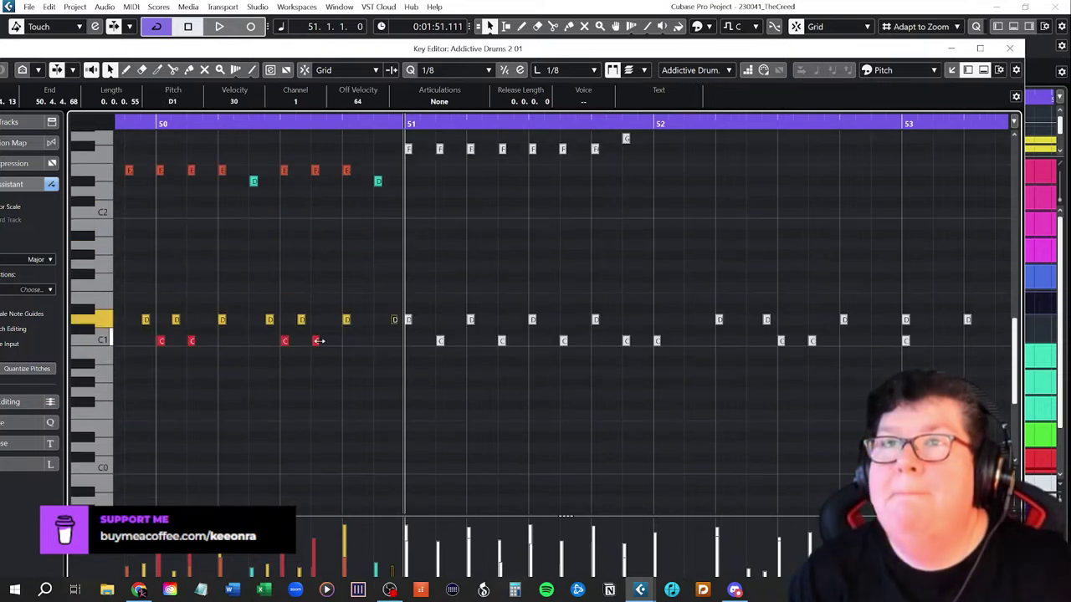
left_click(316, 342)
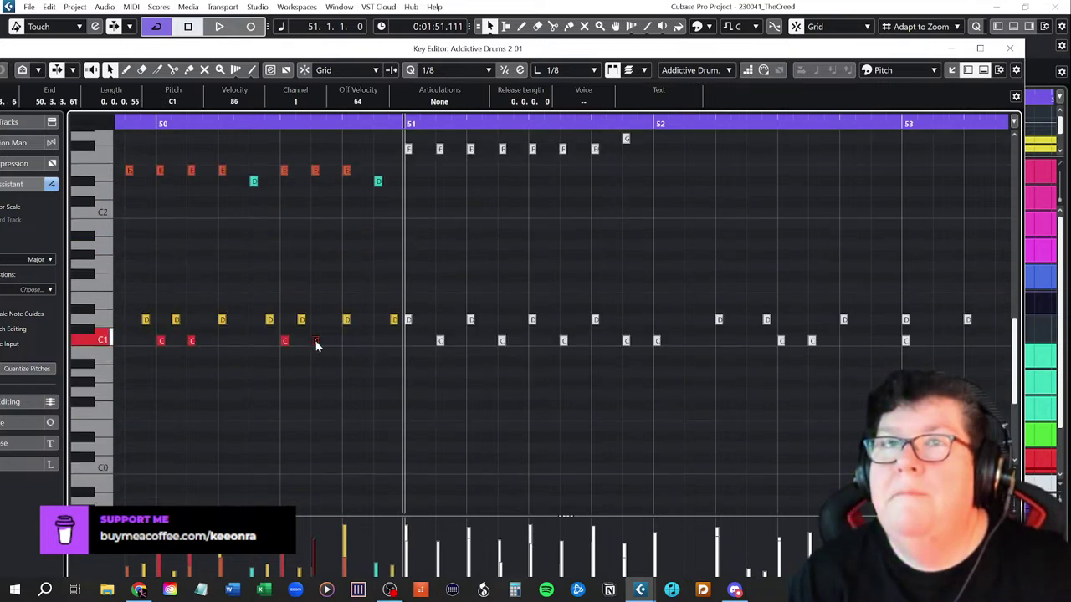
left_click(394, 320)
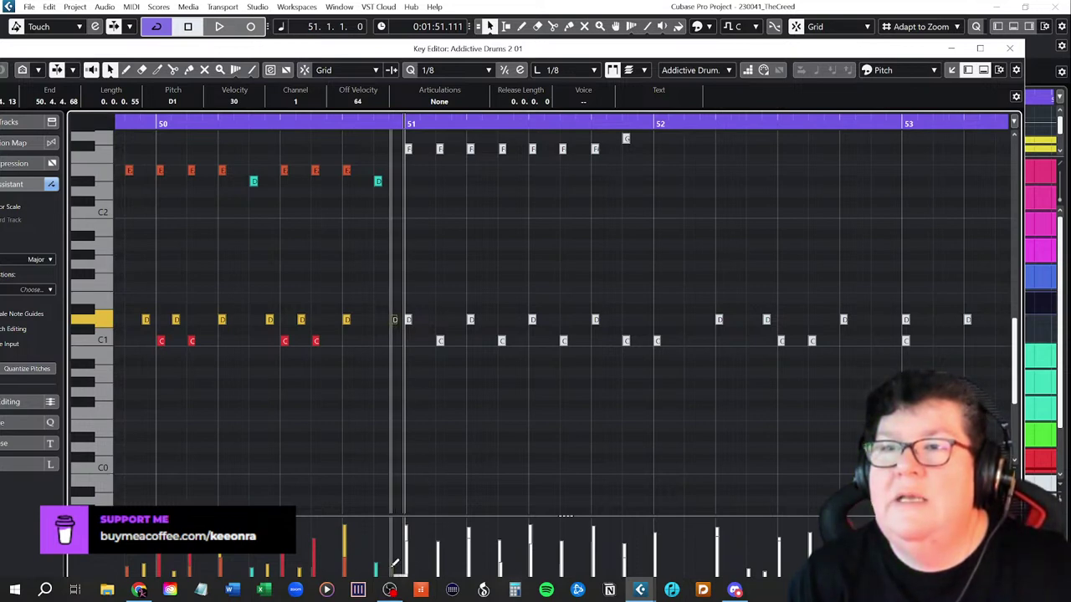
mouse_move(395, 565)
left_mouse_down()
mouse_move(378, 564)
mouse_move(383, 548)
left_mouse_up()
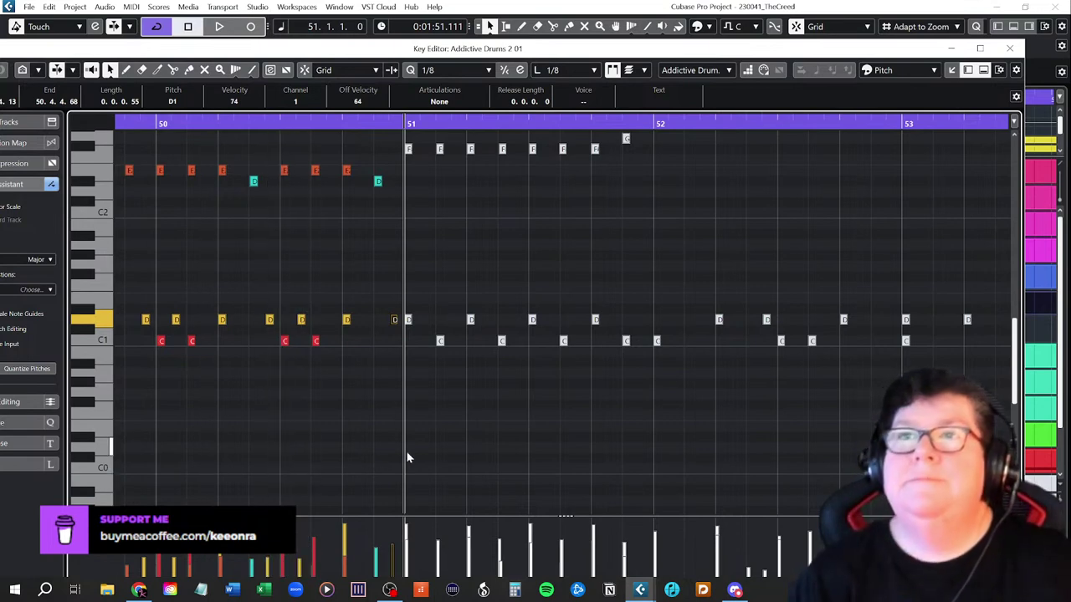
- Enlarge the velocity lane to examine the drum velocities from bar 48 to 56, and close the Key Editor
scroll(432, 456, "down", 4)
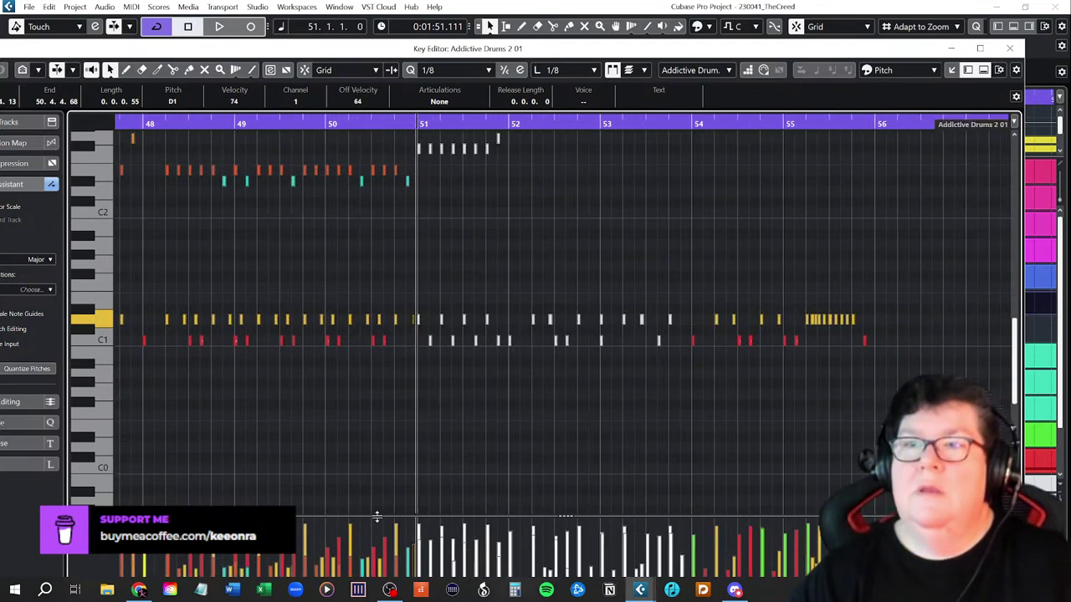
left_click_drag(379, 514, 408, 355)
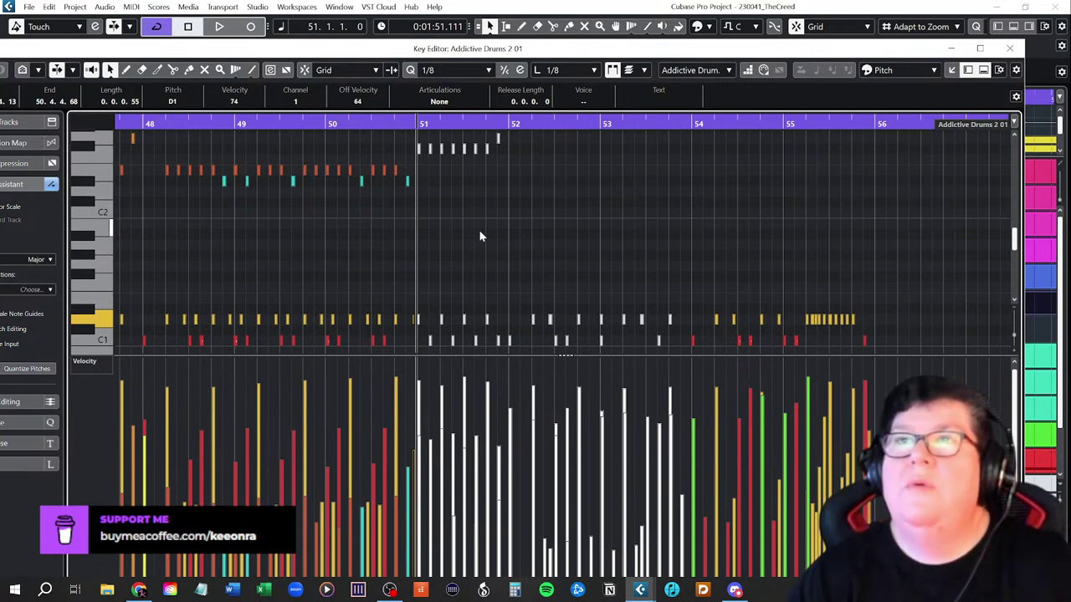
left_click(1009, 47)
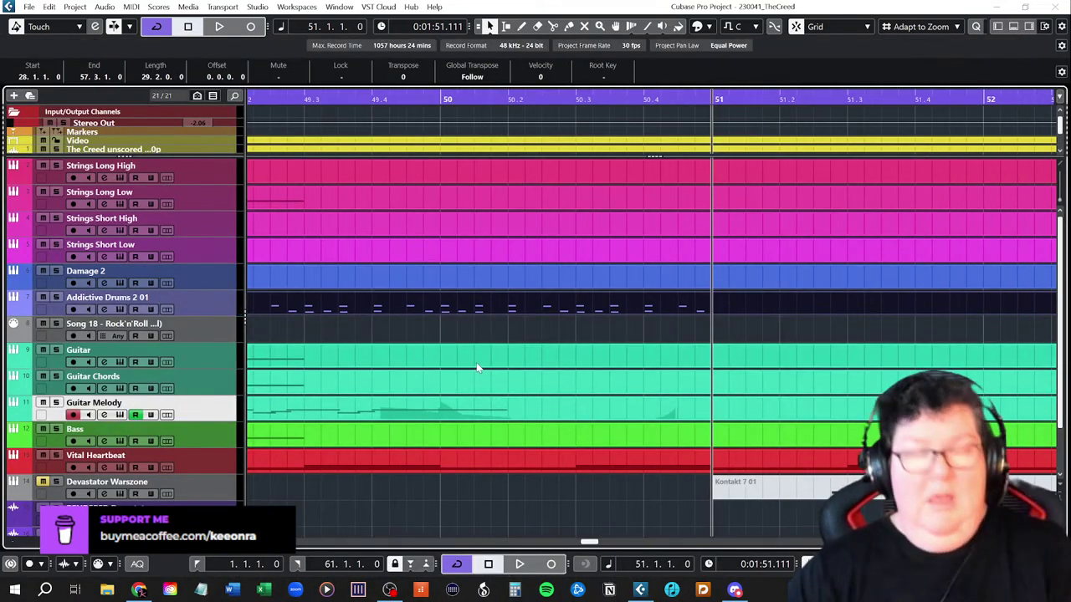
- Return the project cursor to bar 1 with the whole arrangement in view, and save the project
key("shift+f")
key("Home")
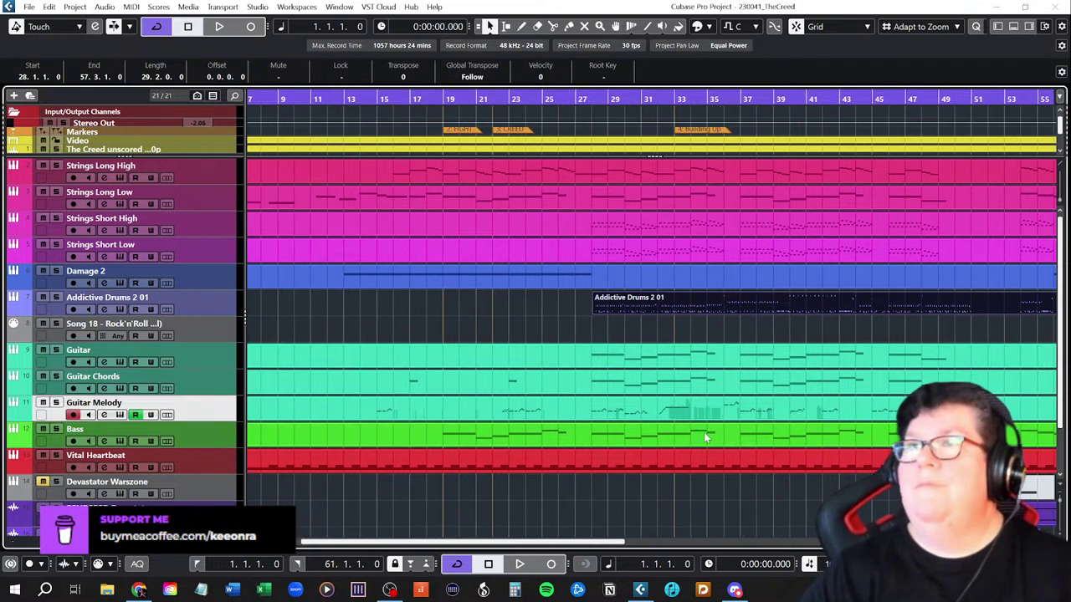
key("g")
scroll(704, 436, "up", 1)
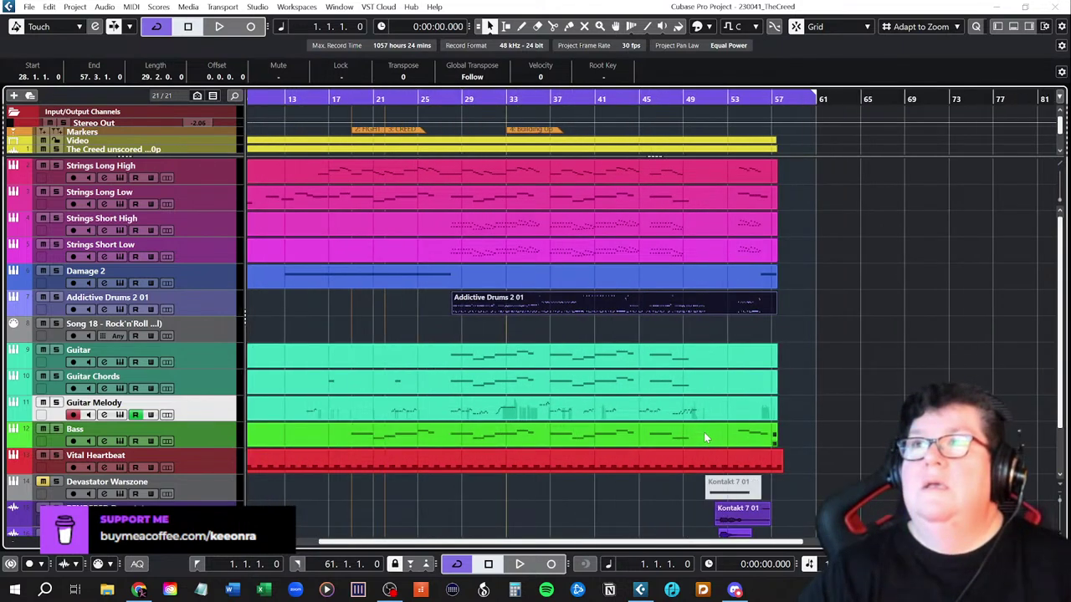
scroll(703, 436, "left", 3)
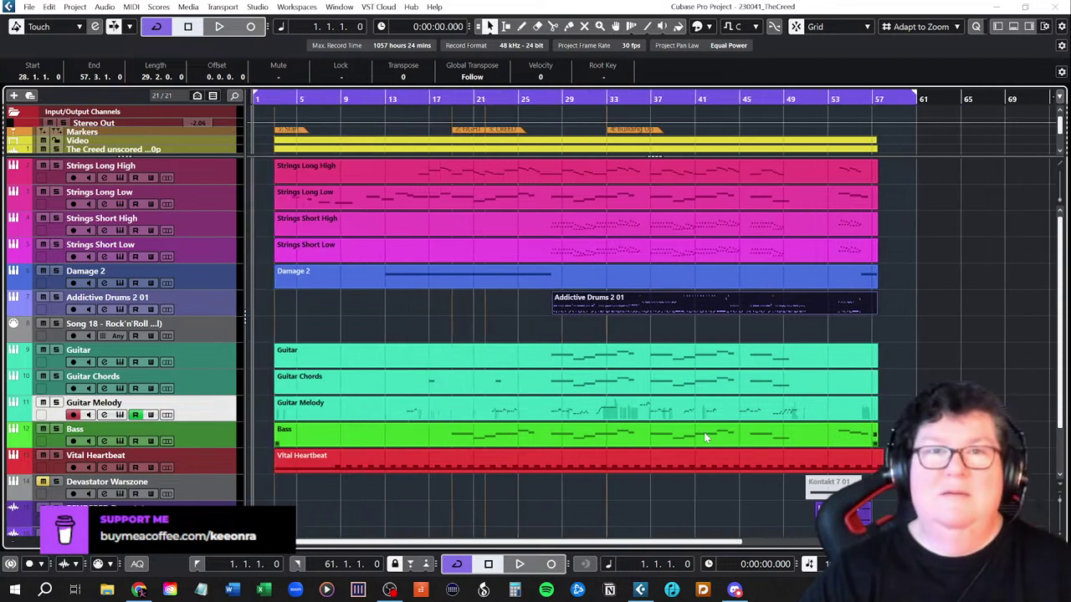
left_click(29, 7)
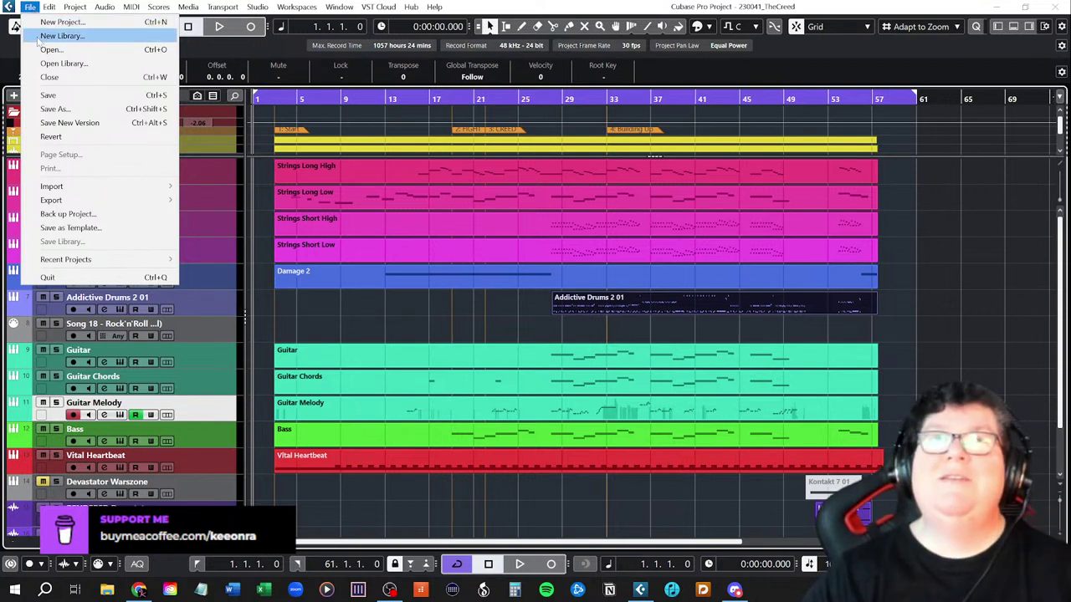
left_click(49, 95)
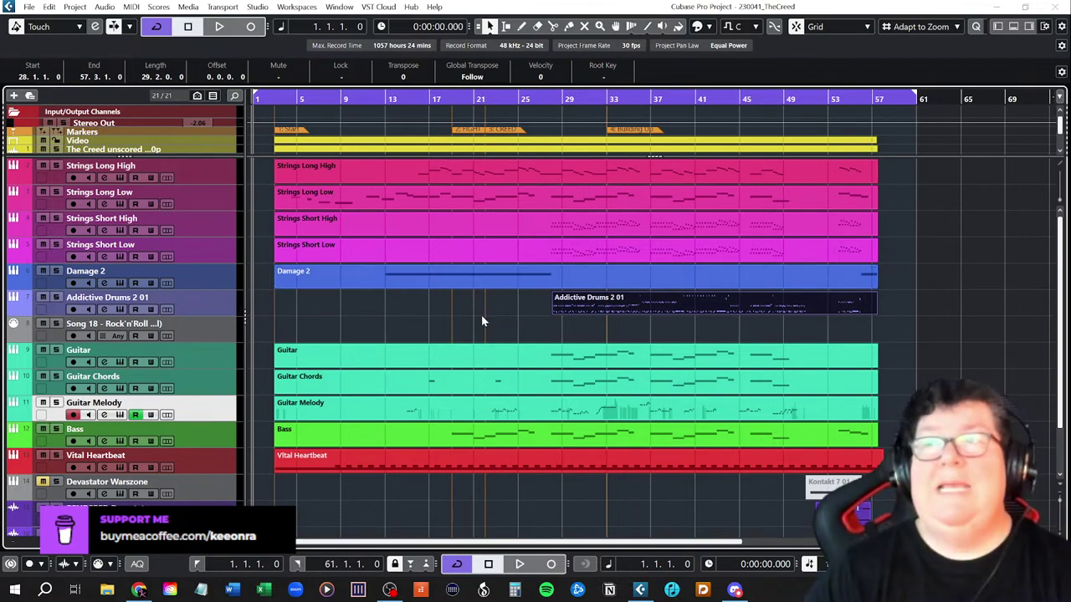
- Show the Video Player at half size and position it over the arrangement
scroll(437, 345, "down", 3)
scroll(437, 345, "up", 3)
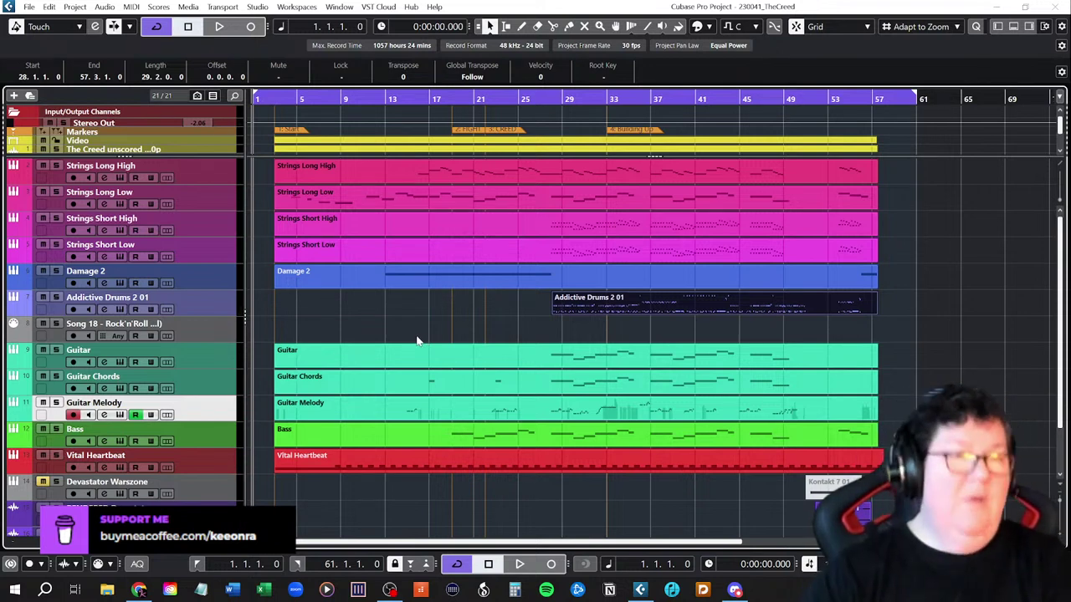
key("F8")
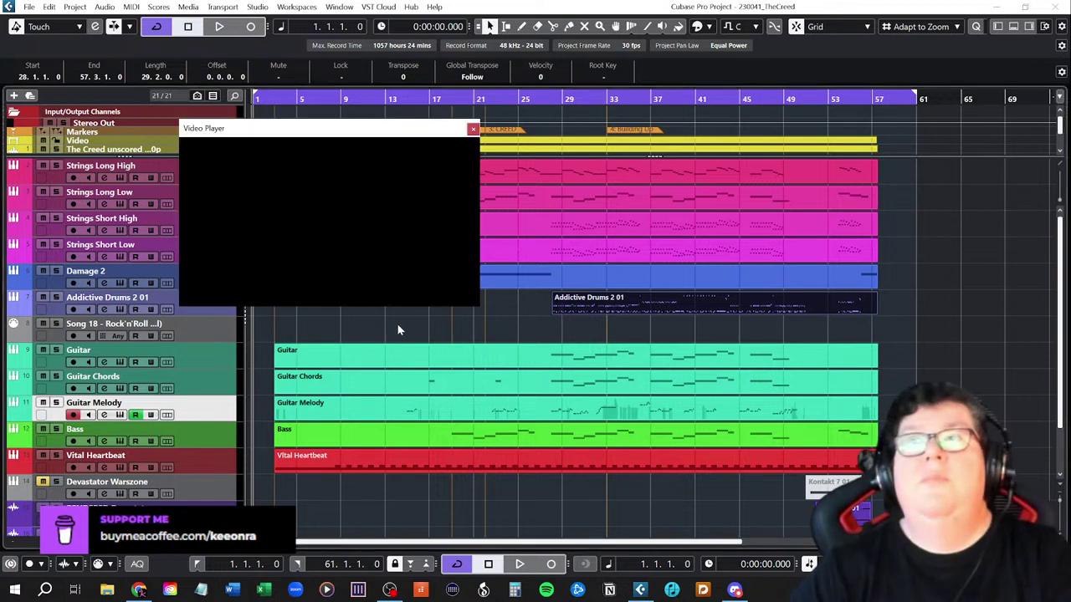
right_click(312, 222)
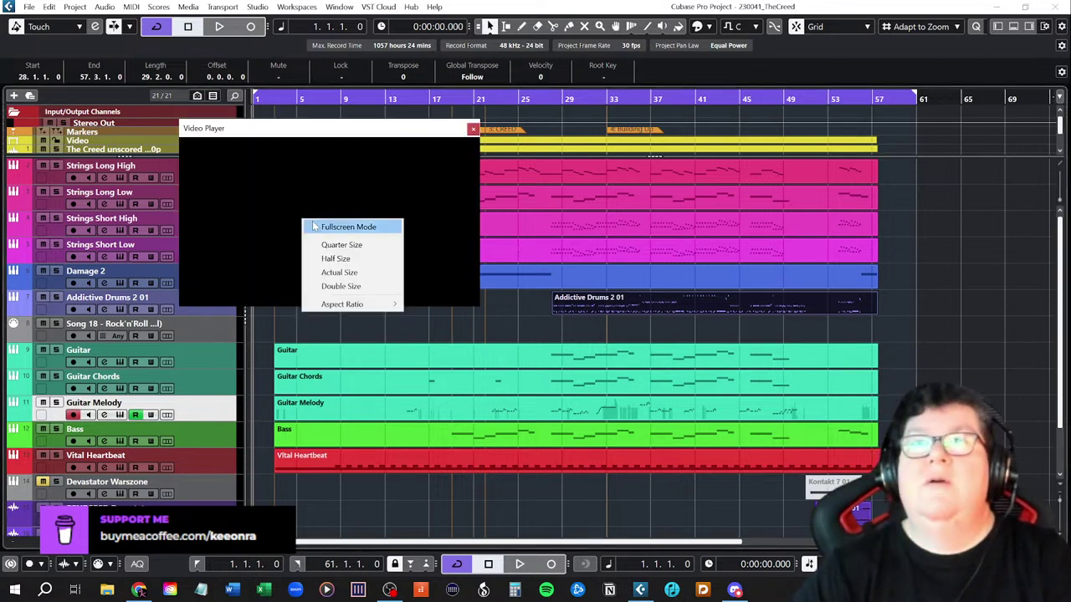
left_click(335, 259)
left_click_drag(400, 132, 463, 99)
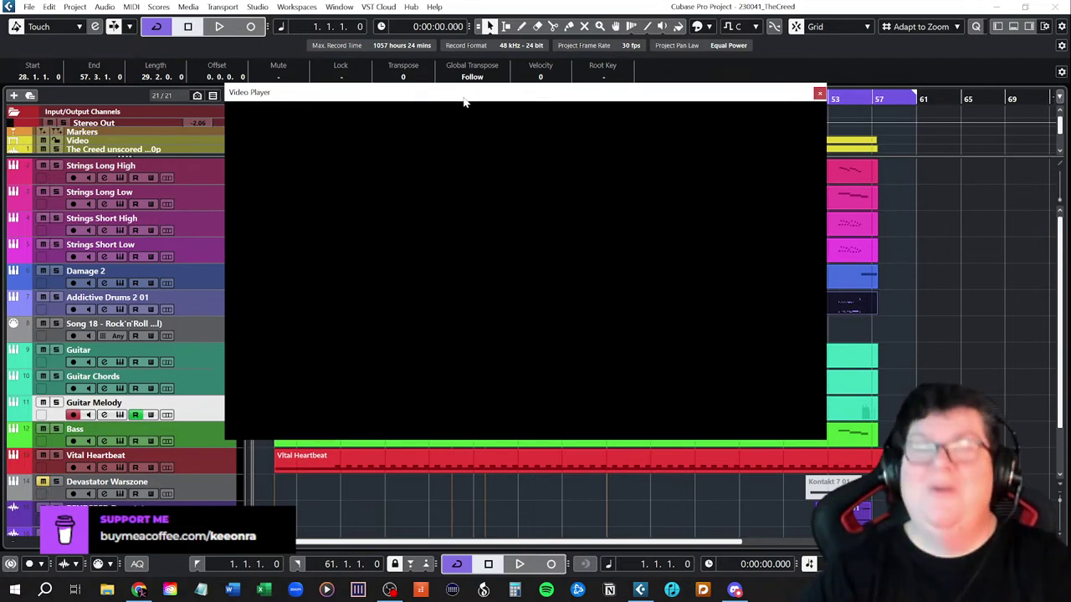
- Try the Video Player at actual size and return it to half size
right_click(468, 142)
left_click(489, 199)
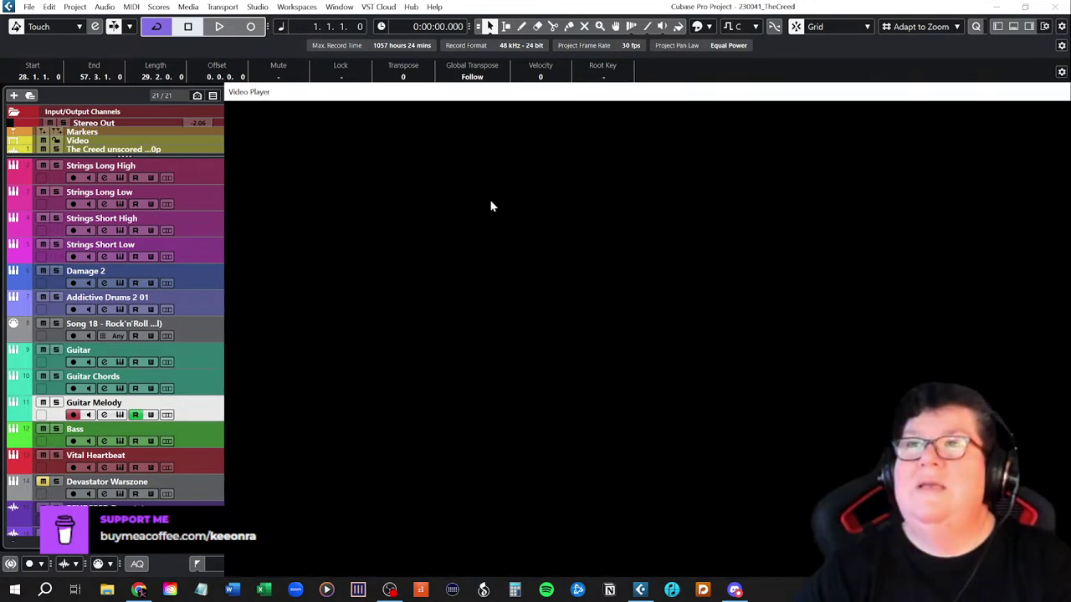
left_click_drag(571, 96, 393, 121)
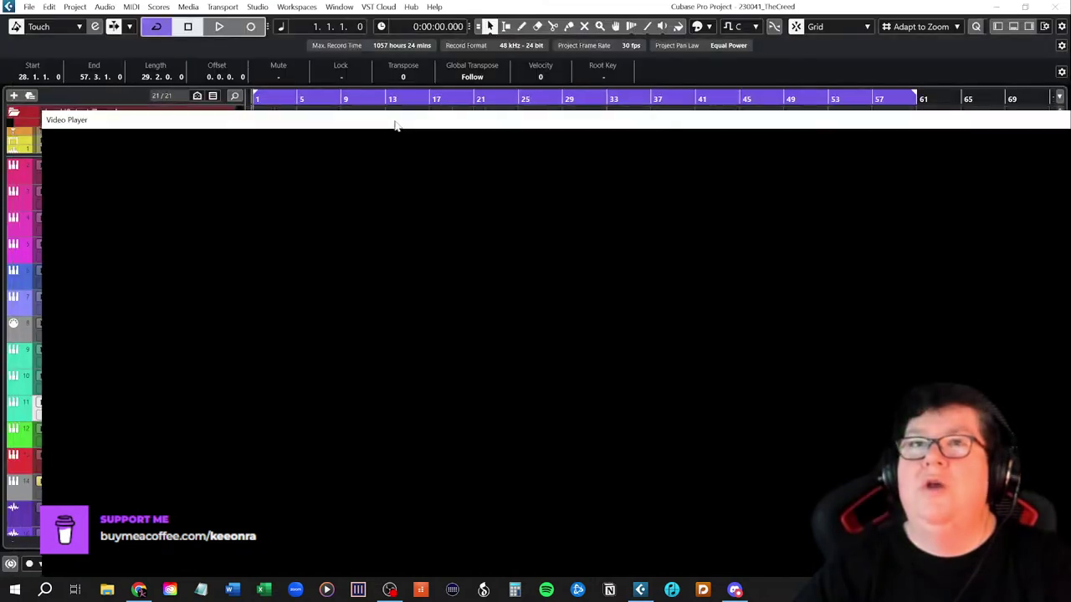
right_click(430, 226)
left_click(464, 264)
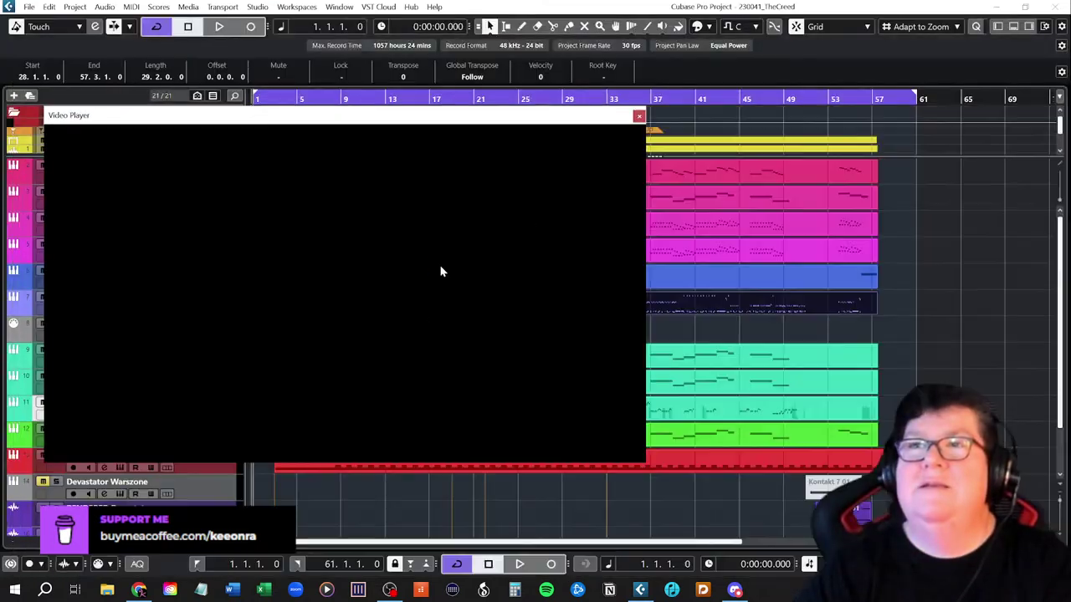
- Position the Video Player over the middle of the arrangement and play the project from bar 1 with cycle turned off
left_click_drag(358, 127, 564, 97)
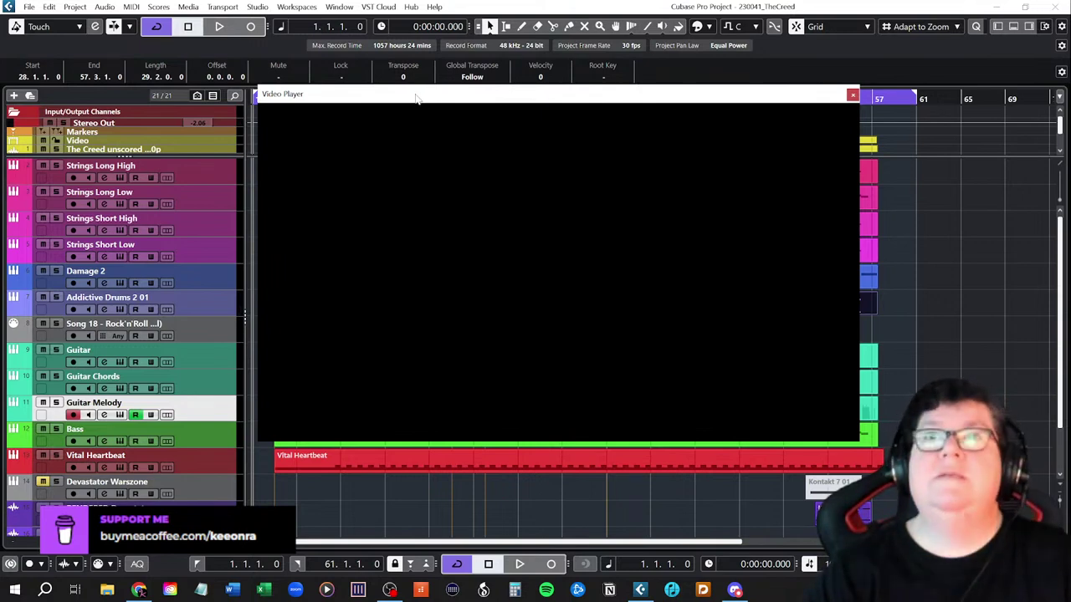
left_click_drag(411, 99, 381, 99)
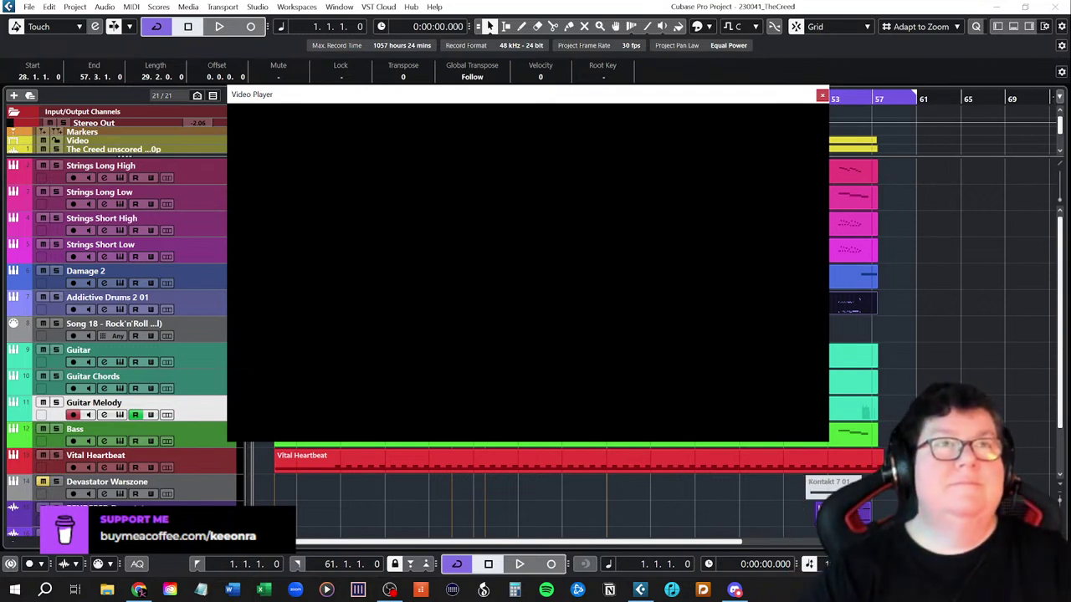
key("F8")
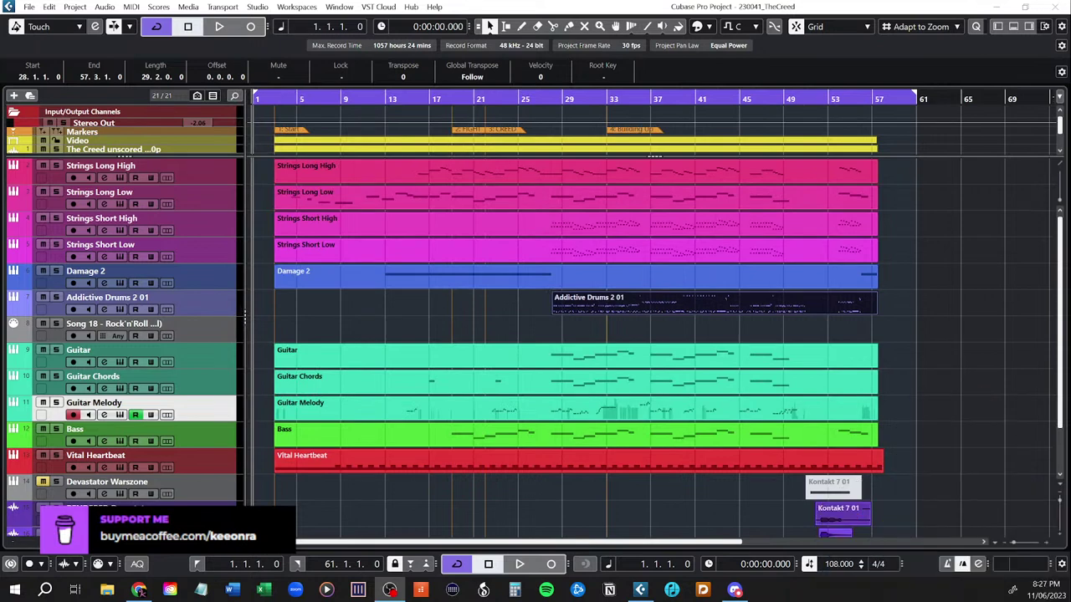
key("F8")
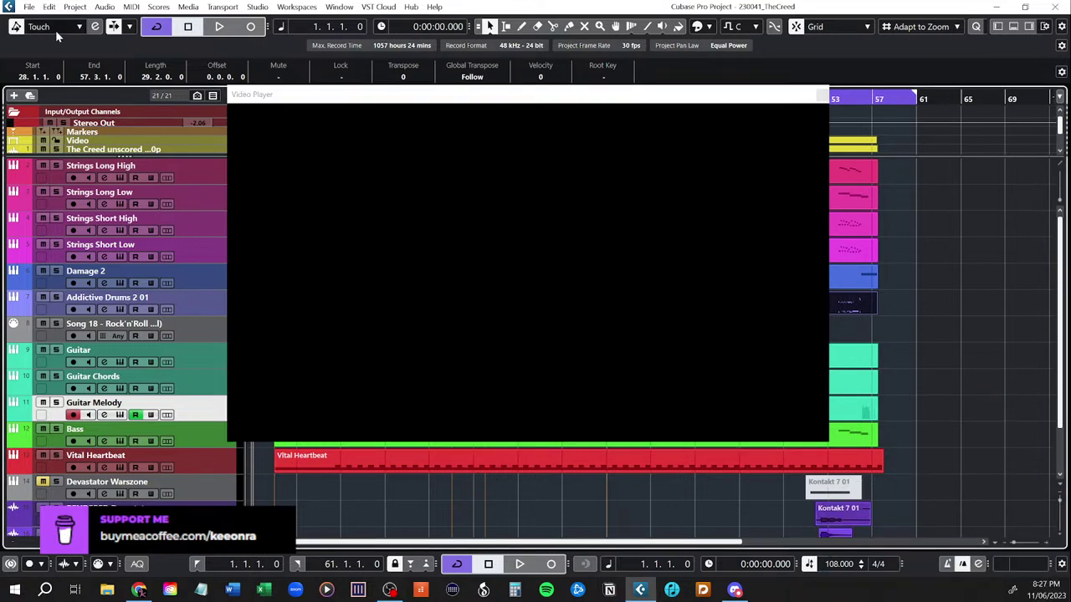
key("space")
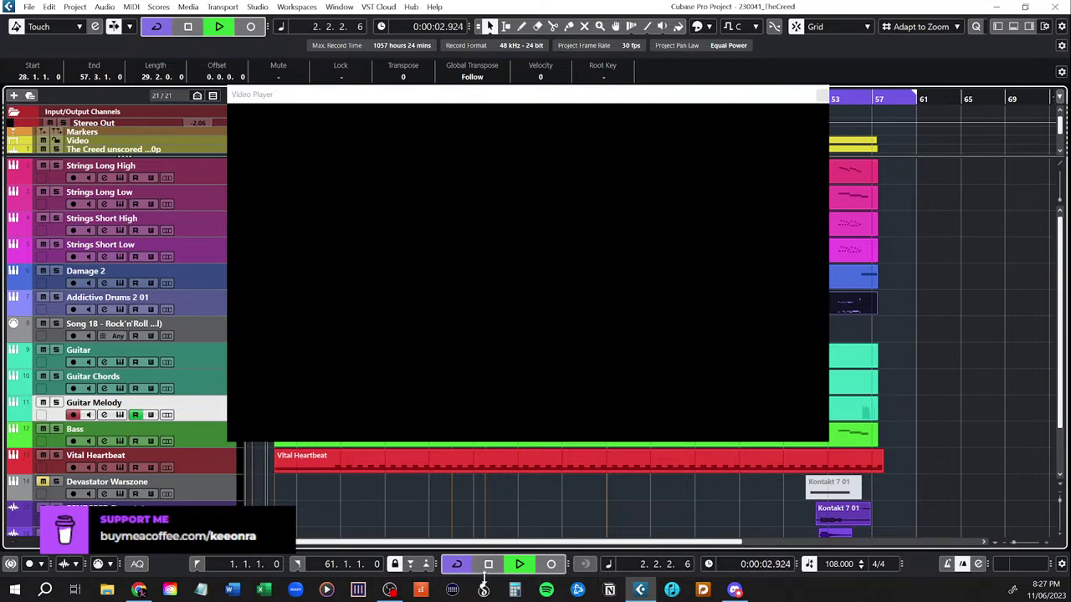
left_click(458, 565)
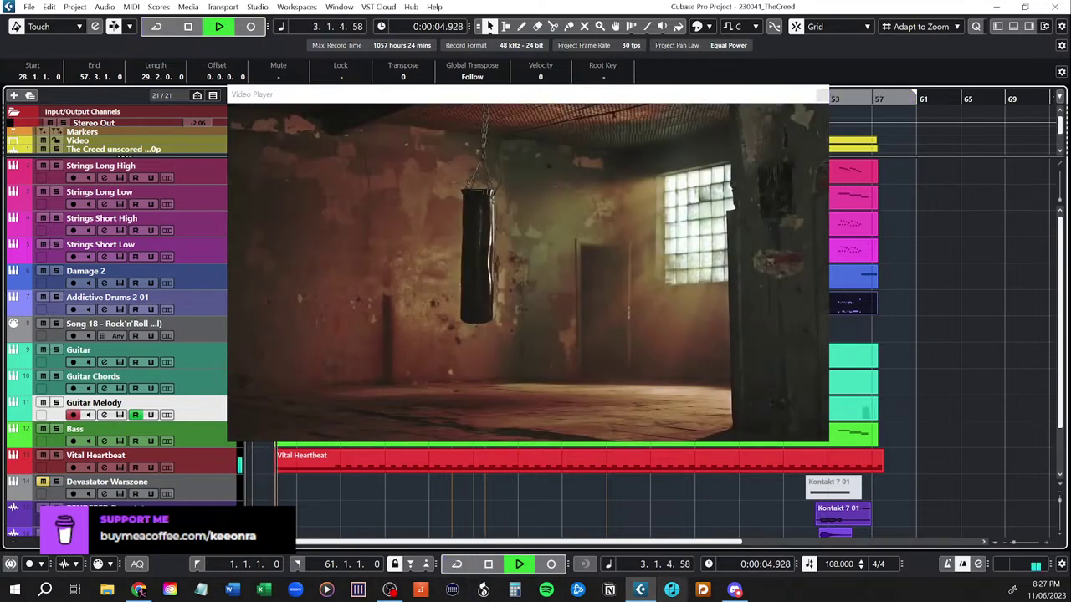